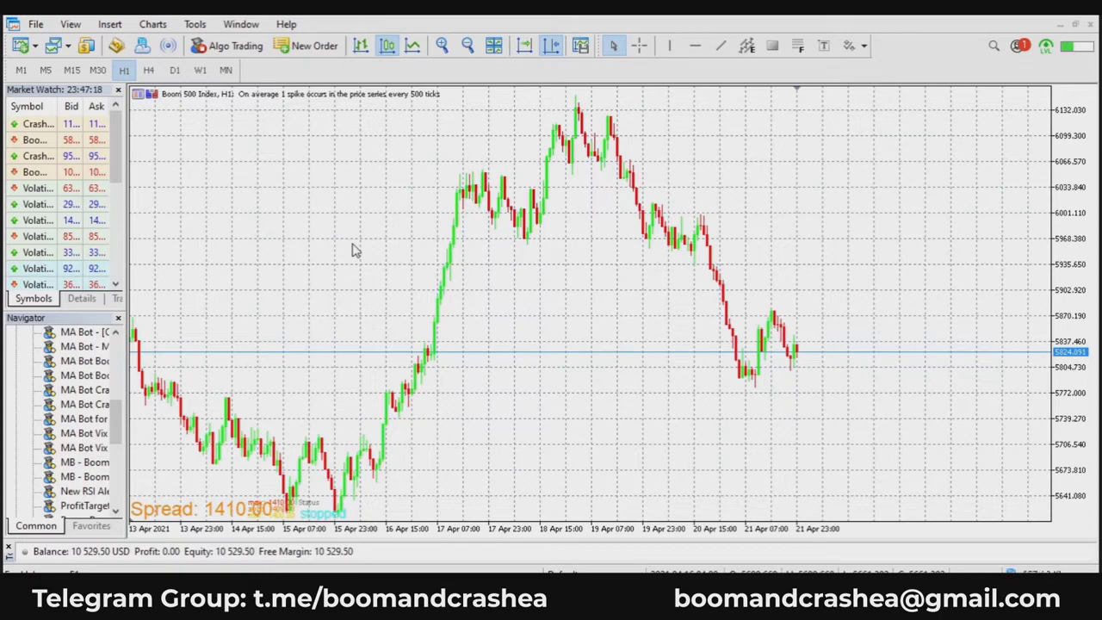
{"action": "left_click_drag", "start_coordinate": [404, 302], "coordinate": [254, 221]}
{"action": "left_click", "coordinate": [109, 25]}
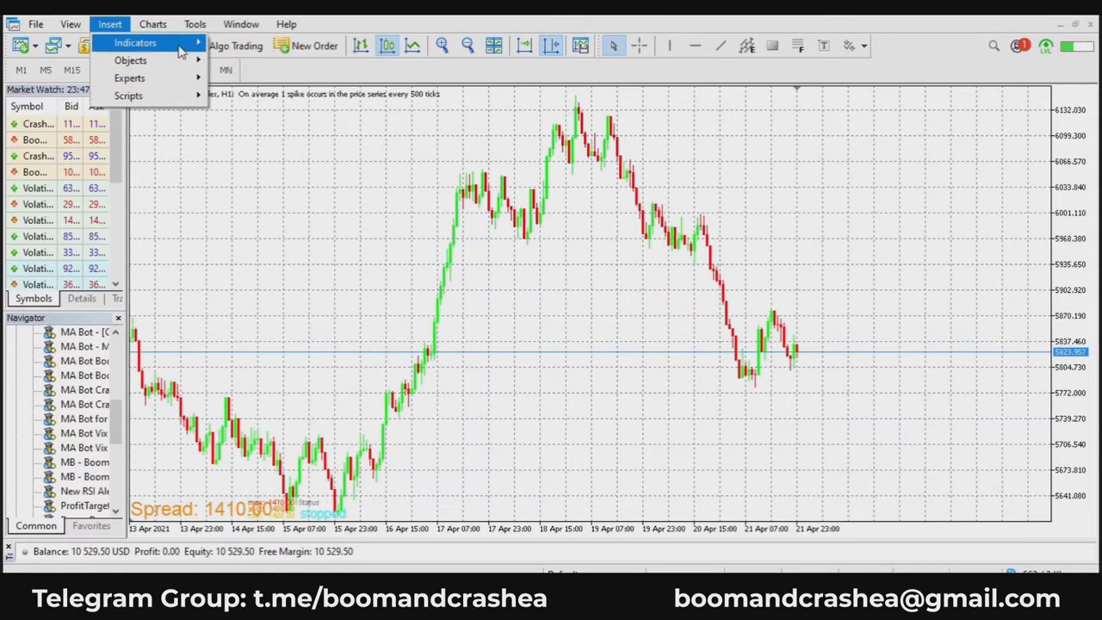
{"action": "mouse_move", "coordinate": [183, 47]}
{"action": "mouse_move", "coordinate": [302, 138]}
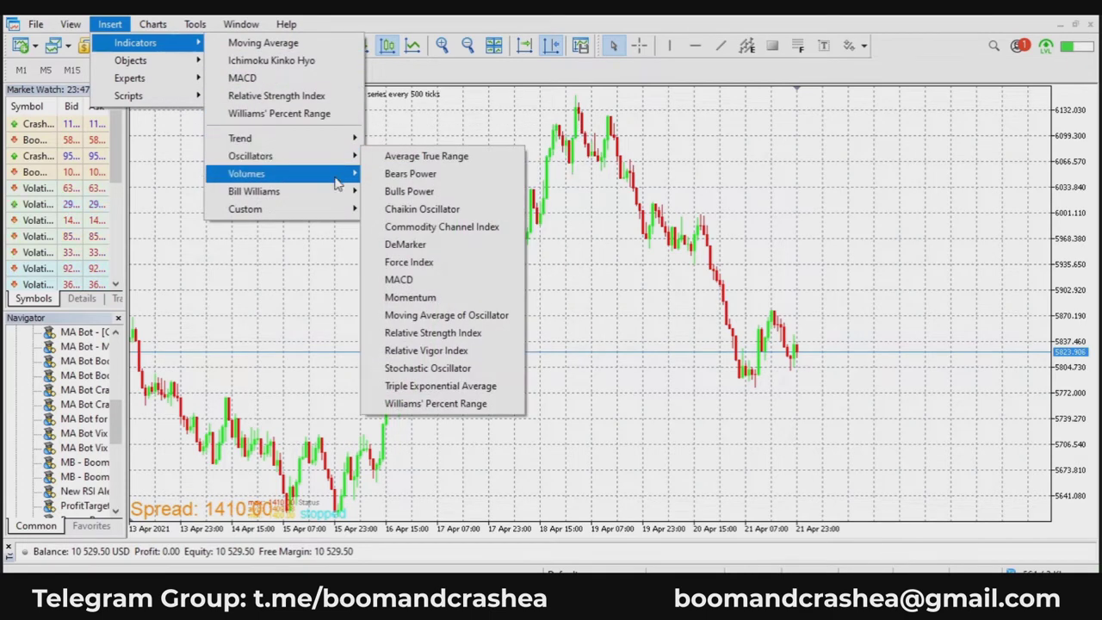
{"action": "mouse_move", "coordinate": [336, 181]}
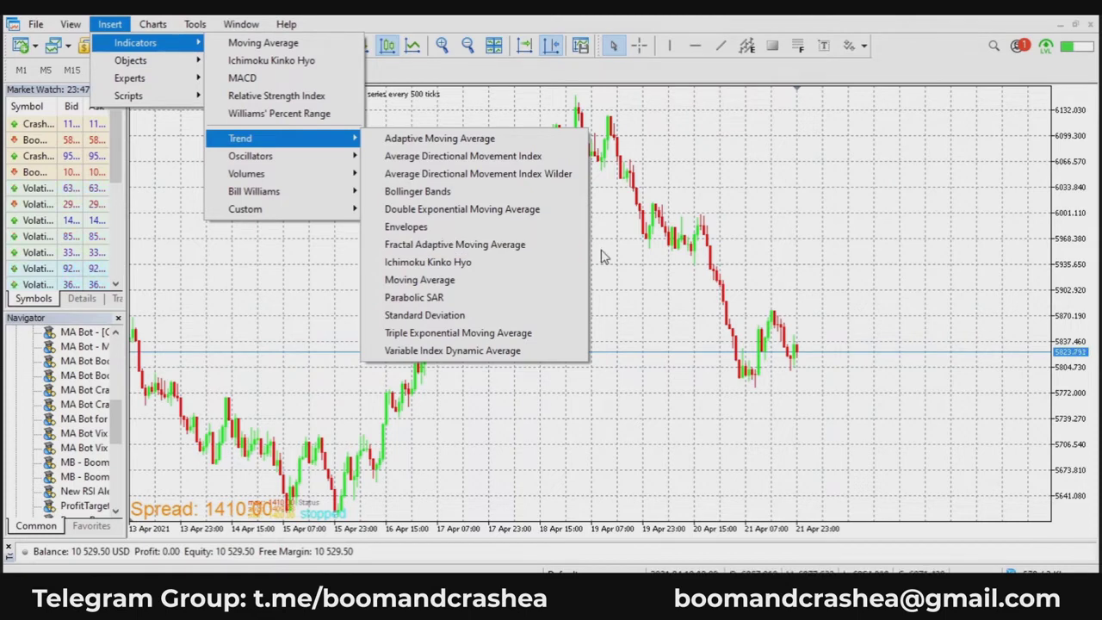
{"action": "left_click", "coordinate": [602, 256]}
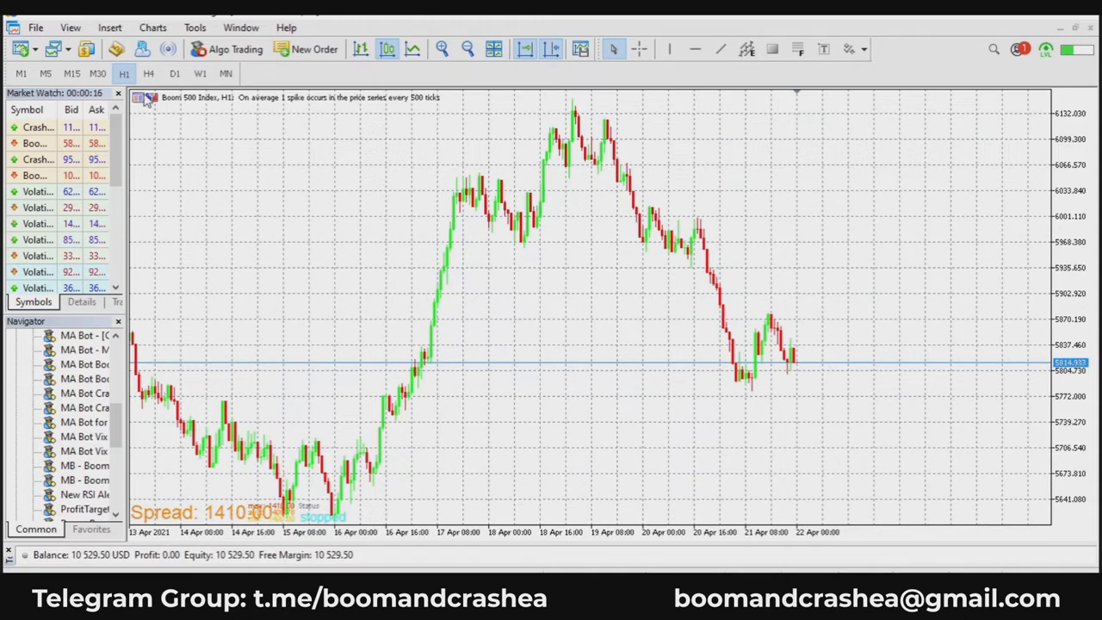
Start a Moving Average trend indicator on the Boom 500 chart with period 10 and method Simple.
{"action": "left_click", "coordinate": [110, 28]}
{"action": "mouse_move", "coordinate": [181, 55]}
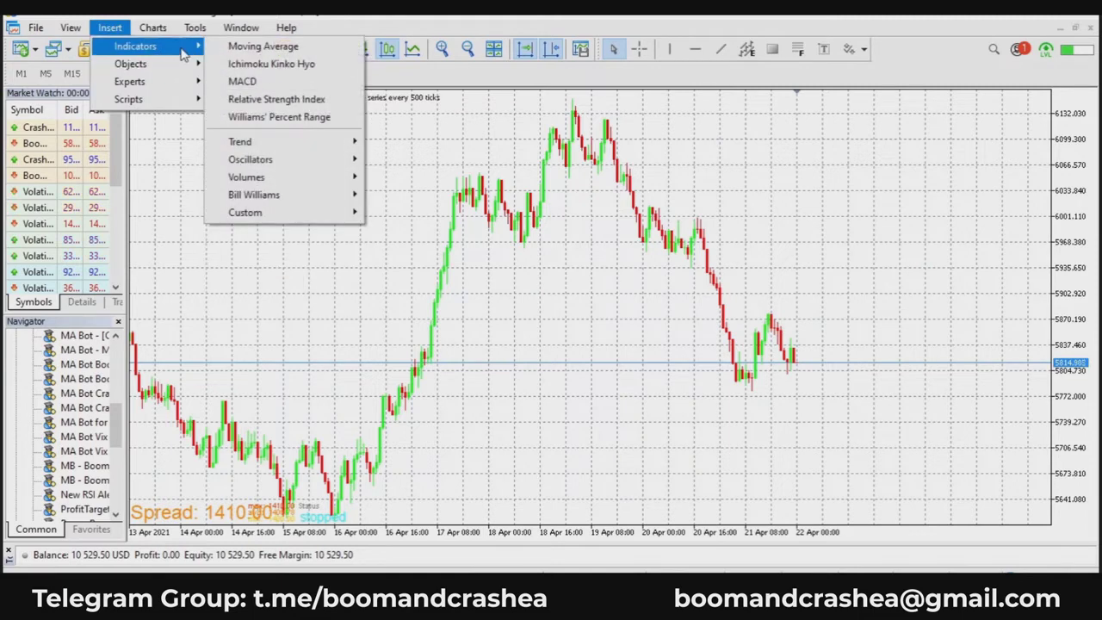
{"action": "mouse_move", "coordinate": [338, 148]}
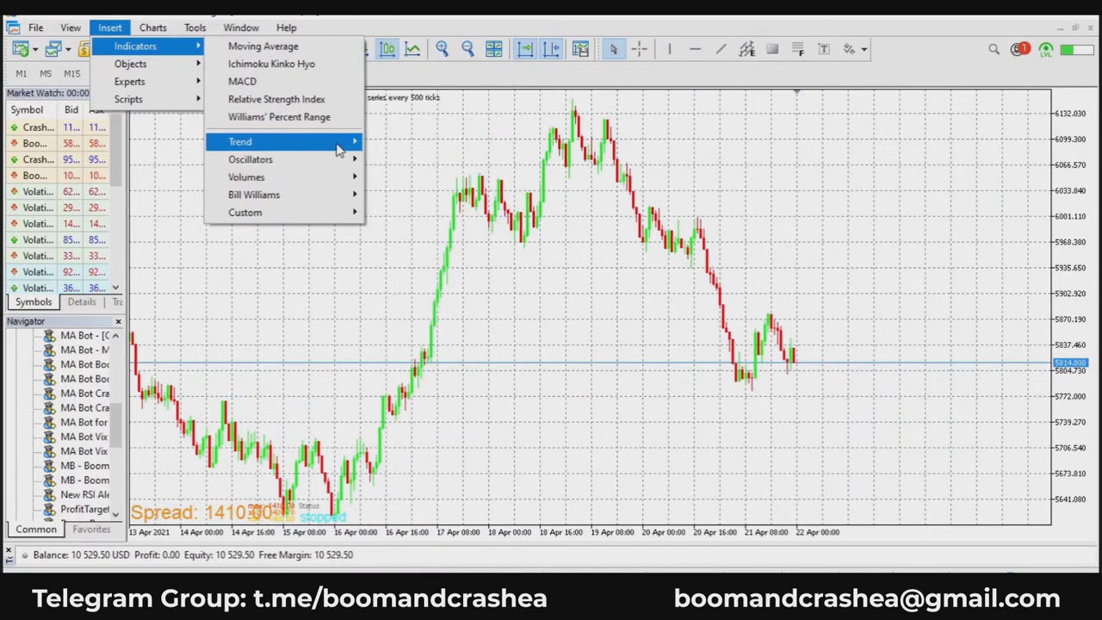
{"action": "left_click", "coordinate": [421, 284]}
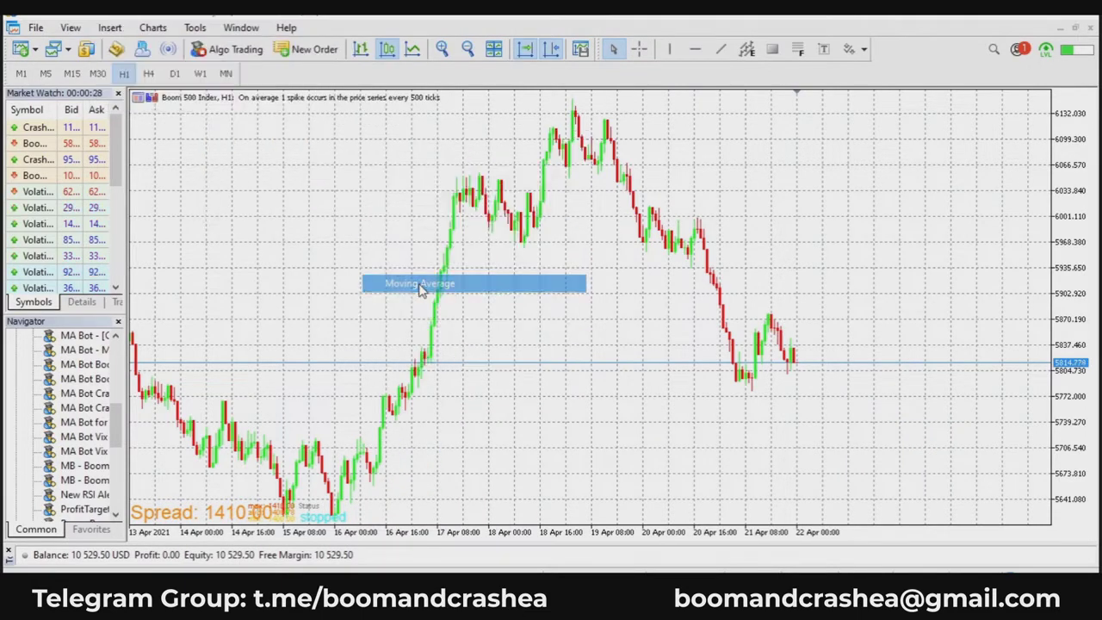
{"action": "left_click", "coordinate": [344, 251]}
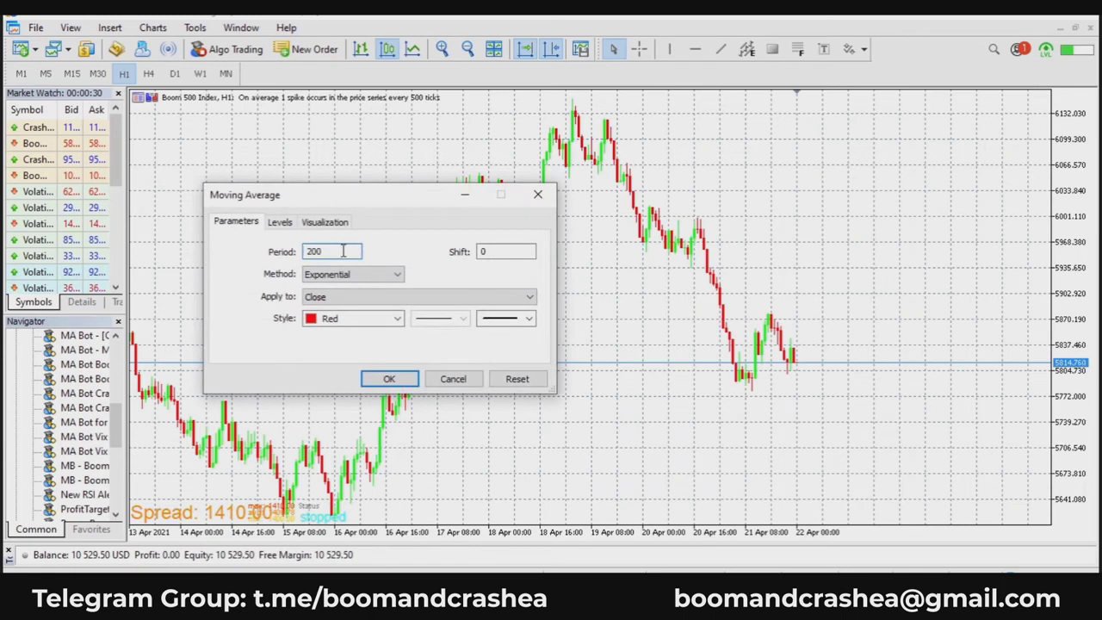
{"action": "left_click_drag", "start_coordinate": [336, 248], "coordinate": [244, 251]}
{"action": "type", "text": "10"}
{"action": "left_click", "coordinate": [396, 276]}
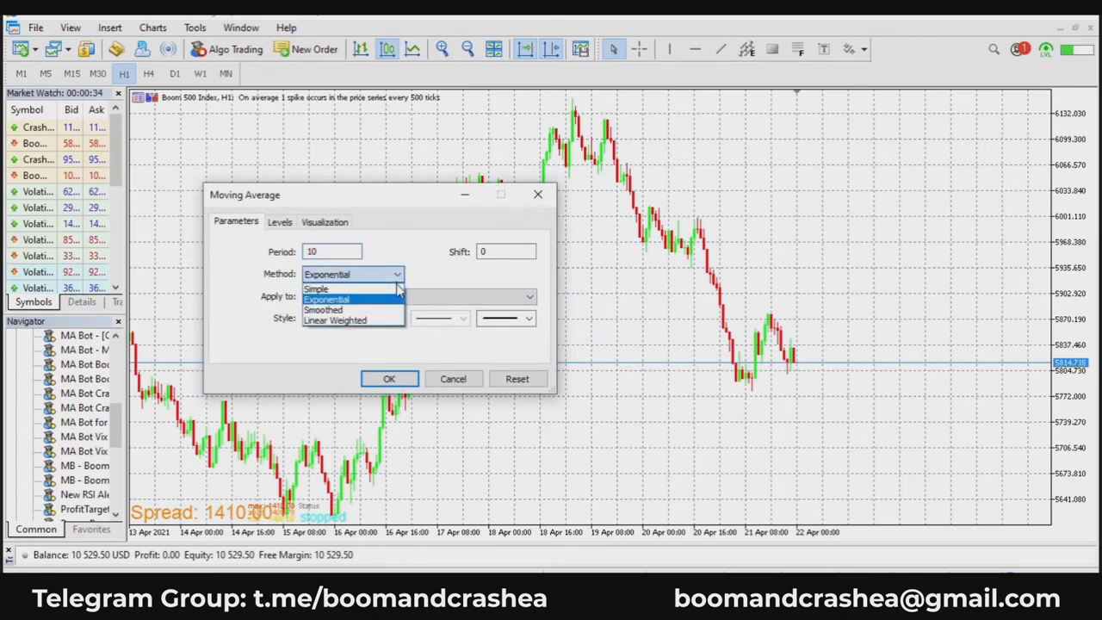
{"action": "left_click", "coordinate": [392, 288]}
{"action": "left_click", "coordinate": [396, 273]}
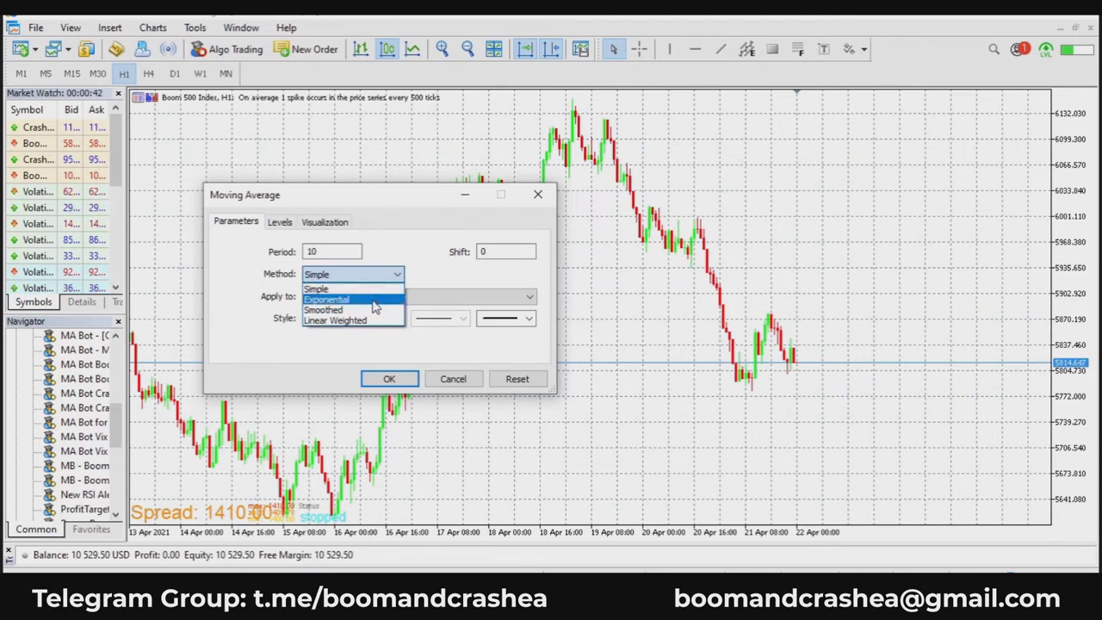
{"action": "left_click", "coordinate": [445, 289]}
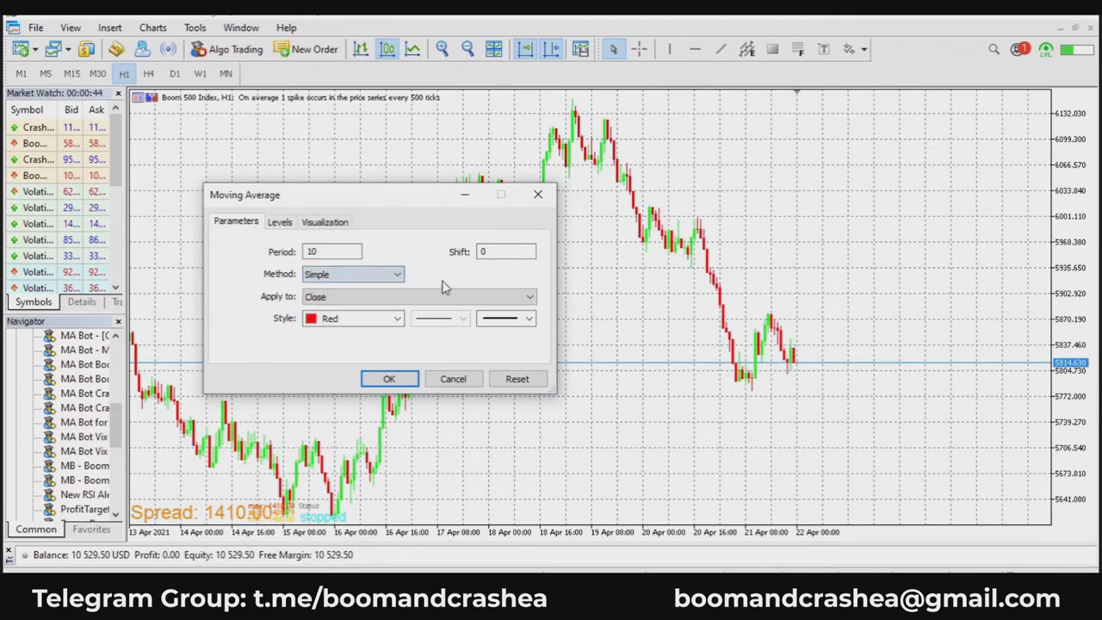
{"action": "left_click", "coordinate": [459, 299]}
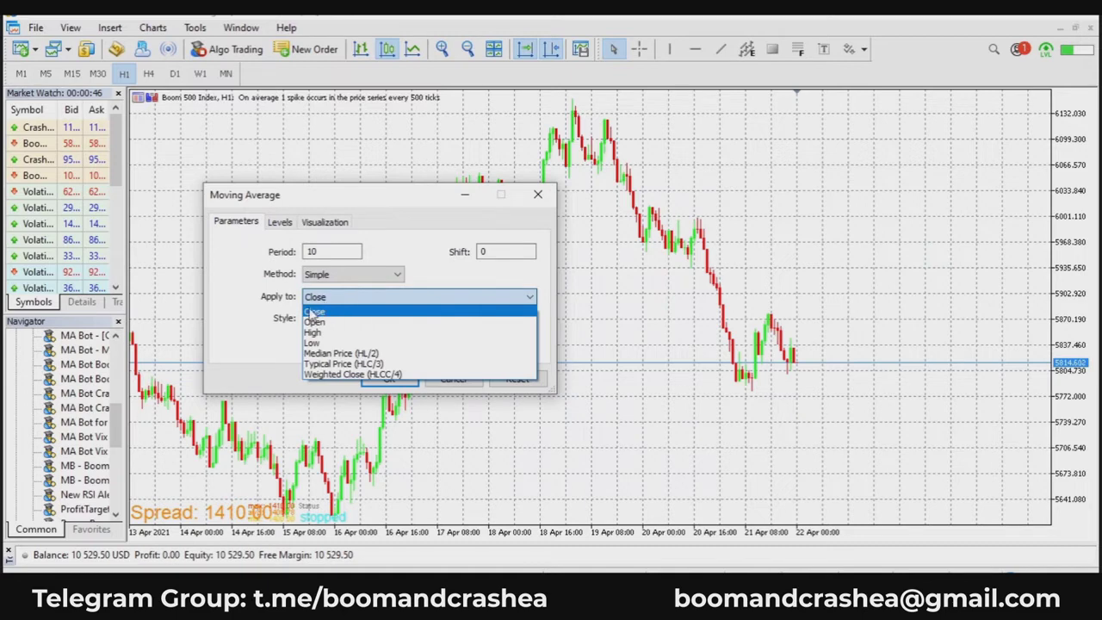
{"action": "left_click", "coordinate": [311, 251]}
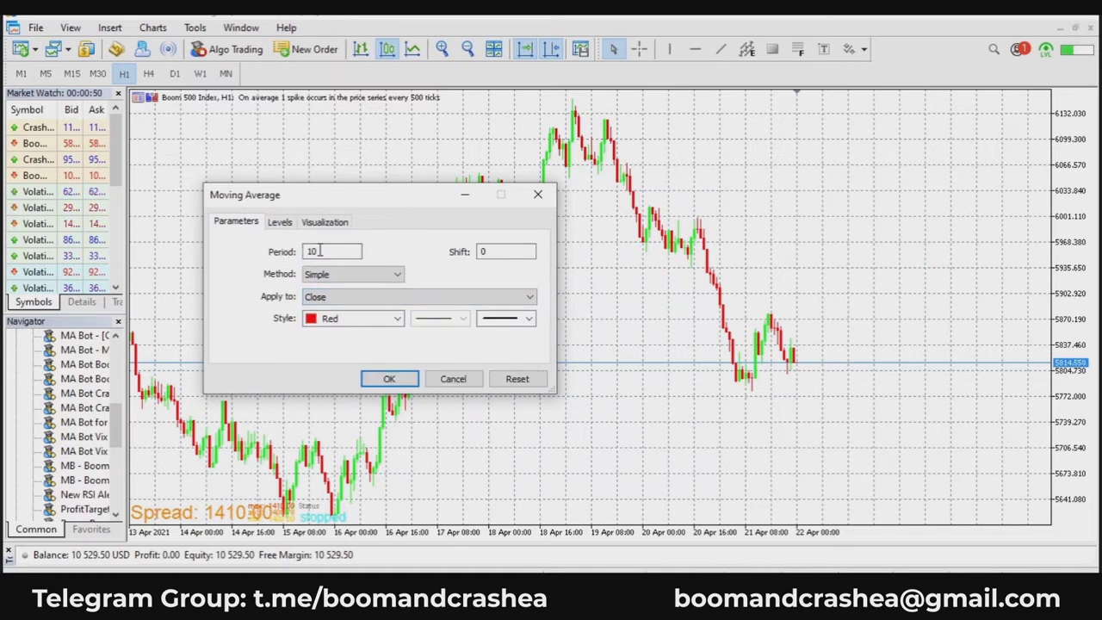
{"action": "left_click_drag", "start_coordinate": [320, 251], "coordinate": [295, 251]}
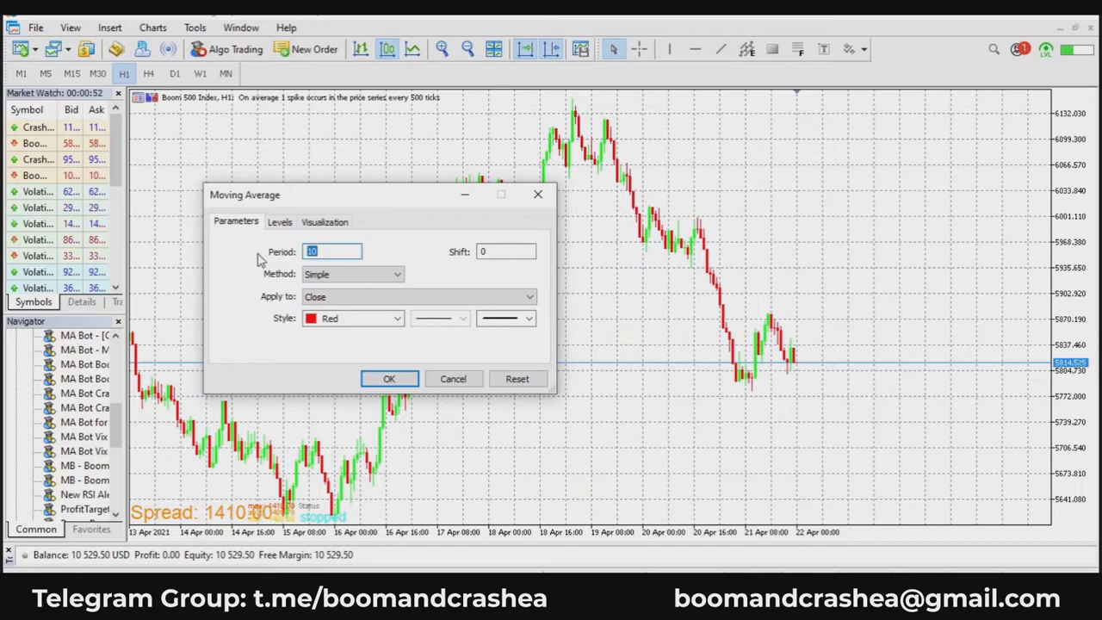
{"action": "left_click", "coordinate": [324, 250]}
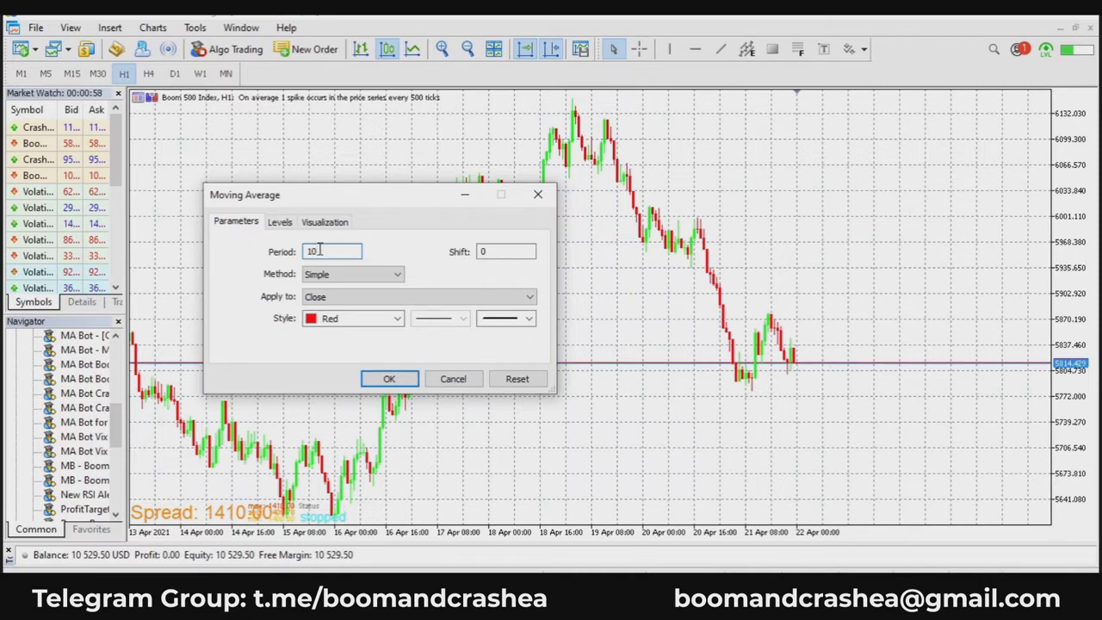
{"action": "left_click_drag", "start_coordinate": [318, 250], "coordinate": [293, 251]}
{"action": "type", "text": "10"}
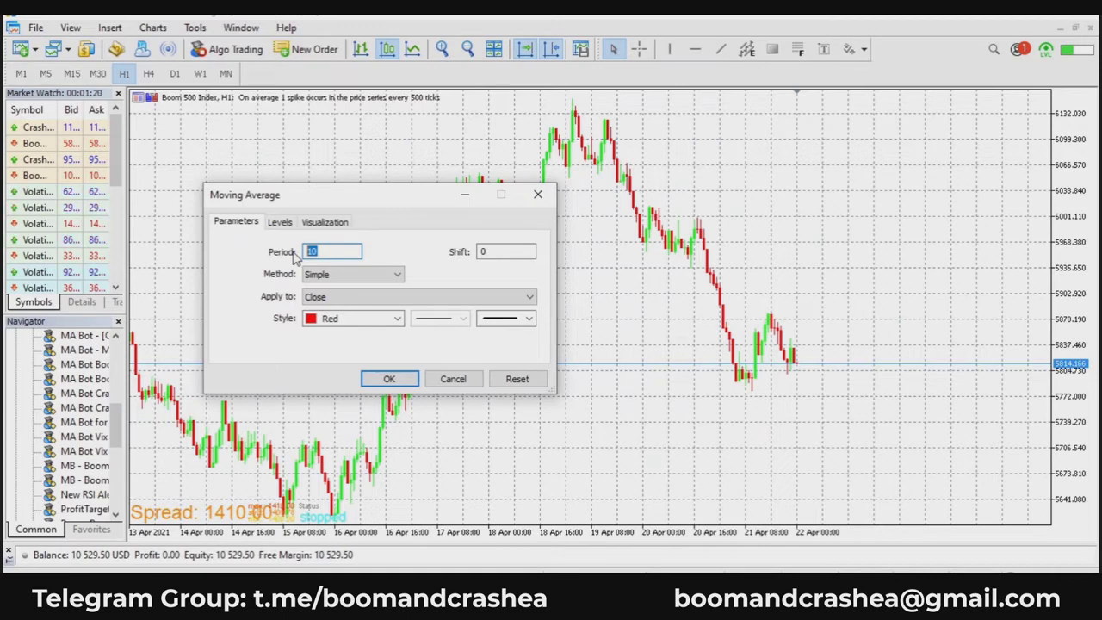
{"action": "left_click", "coordinate": [324, 251]}
{"action": "left_click_drag", "start_coordinate": [326, 251], "coordinate": [289, 251]}
{"action": "left_click", "coordinate": [325, 249]}
{"action": "left_click_drag", "start_coordinate": [326, 251], "coordinate": [296, 251]}
{"action": "left_click", "coordinate": [331, 252]}
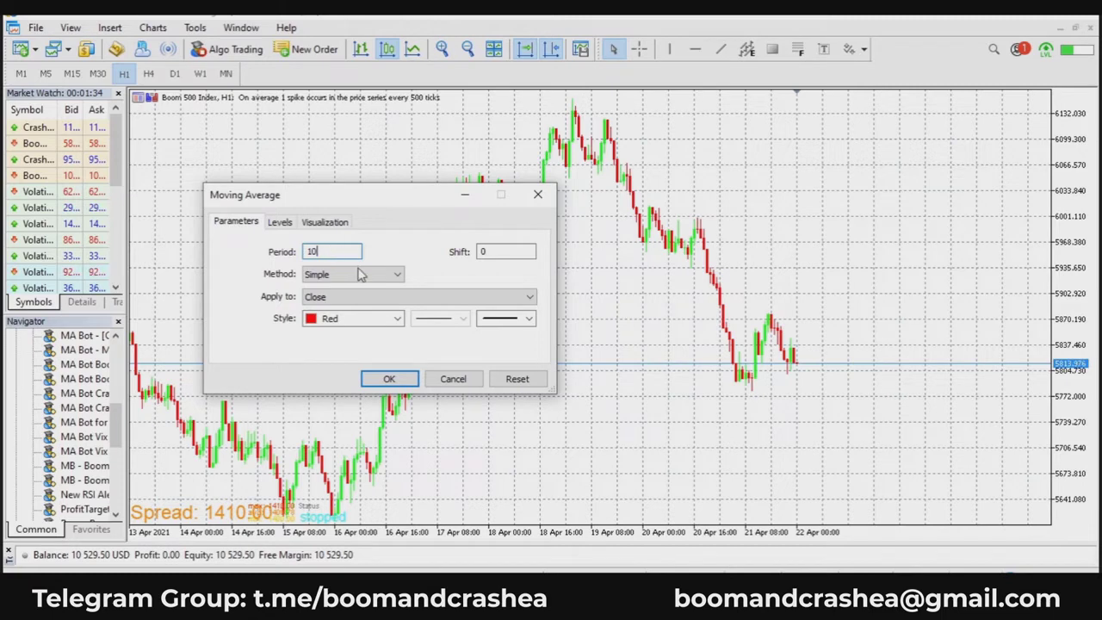
Add the moving average to the chart using the Simple method, the Close price and a red line.
{"action": "left_click", "coordinate": [362, 274]}
{"action": "left_click", "coordinate": [366, 289]}
{"action": "left_click", "coordinate": [420, 299]}
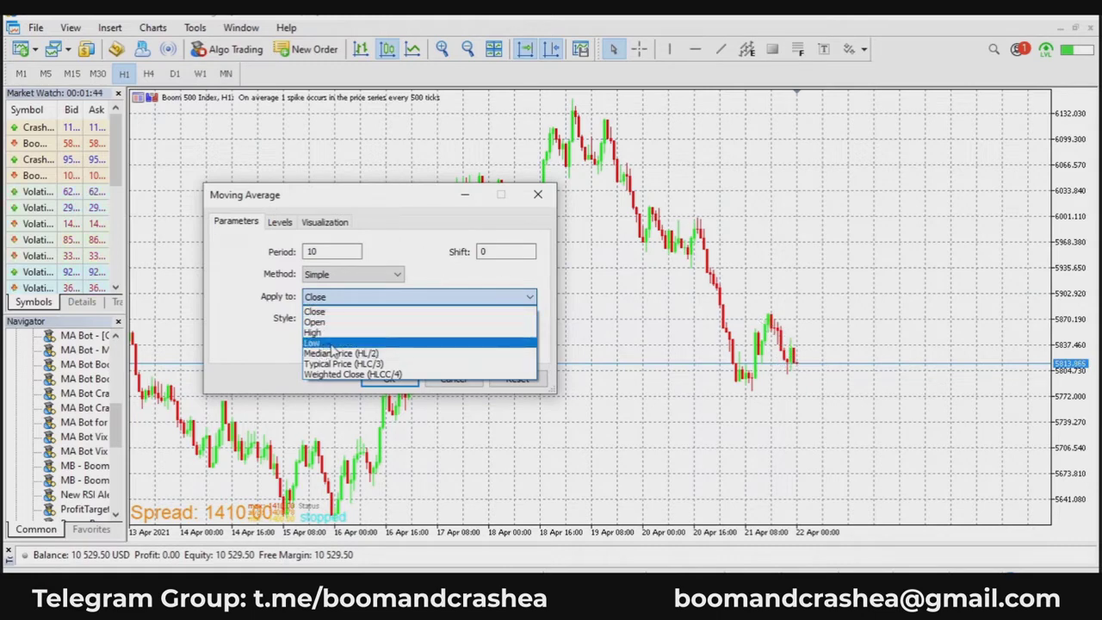
{"action": "left_click", "coordinate": [324, 251]}
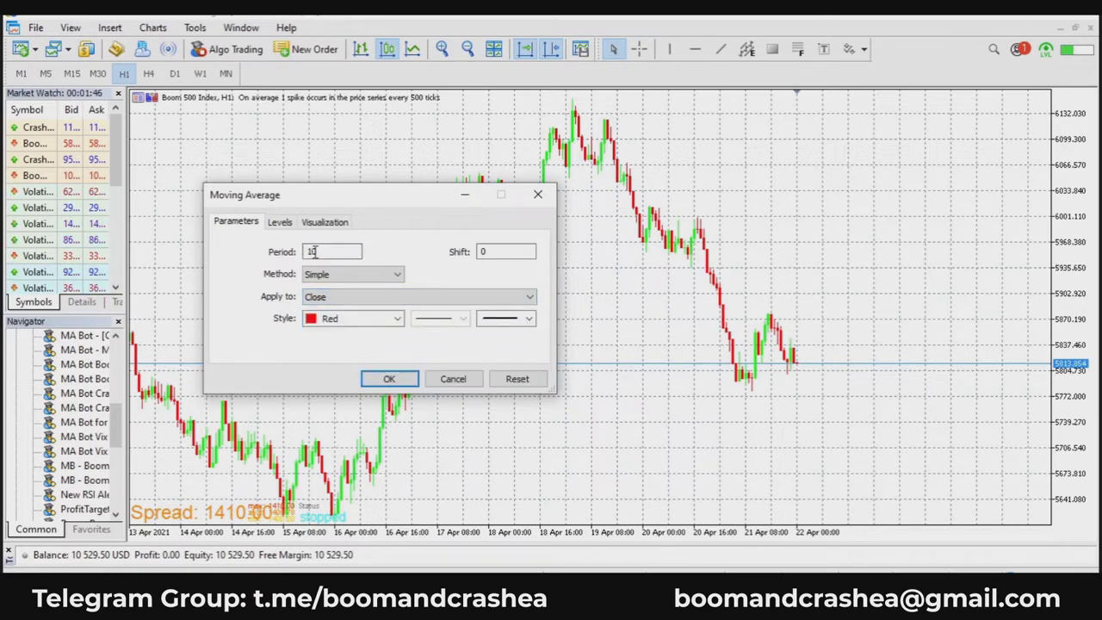
{"action": "left_click_drag", "start_coordinate": [323, 251], "coordinate": [281, 267]}
{"action": "left_click", "coordinate": [335, 296]}
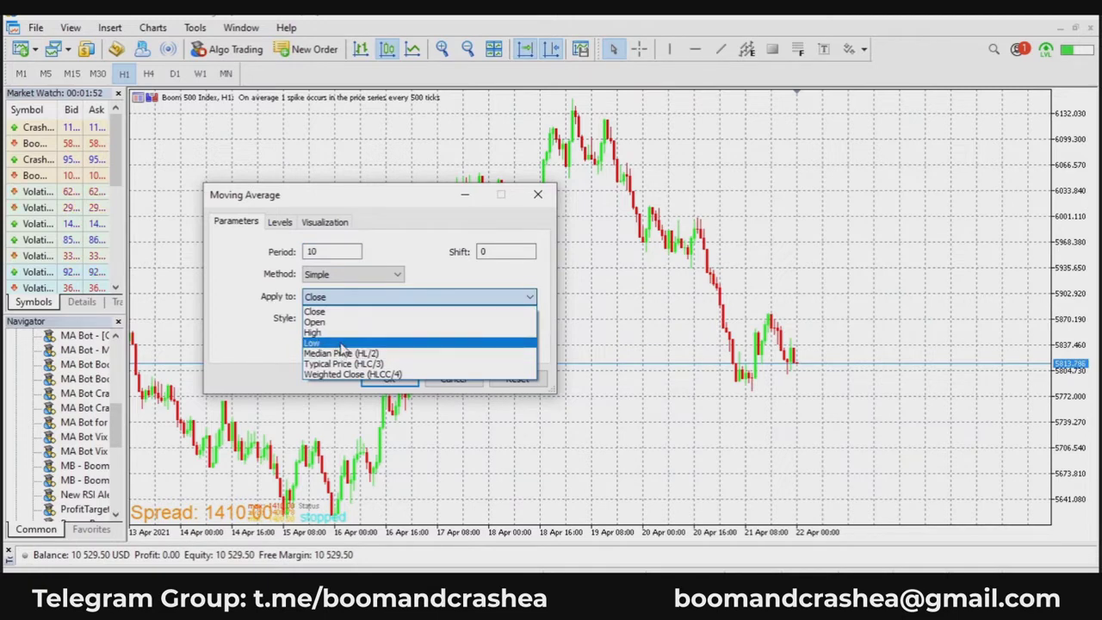
{"action": "left_click", "coordinate": [284, 345]}
{"action": "left_click", "coordinate": [388, 318]}
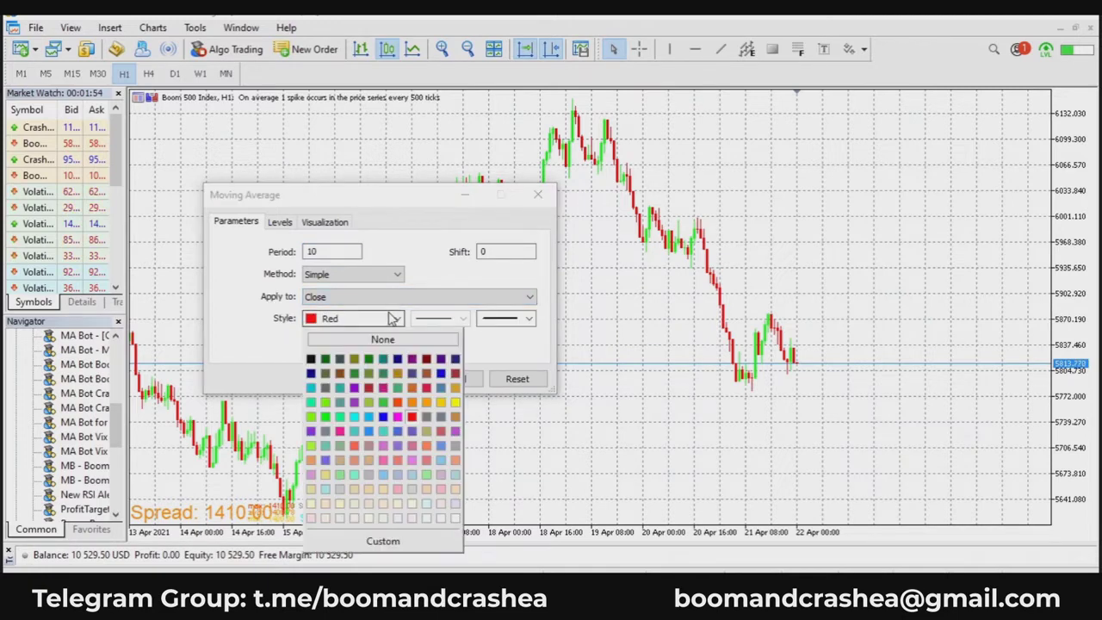
{"action": "left_click", "coordinate": [411, 296]}
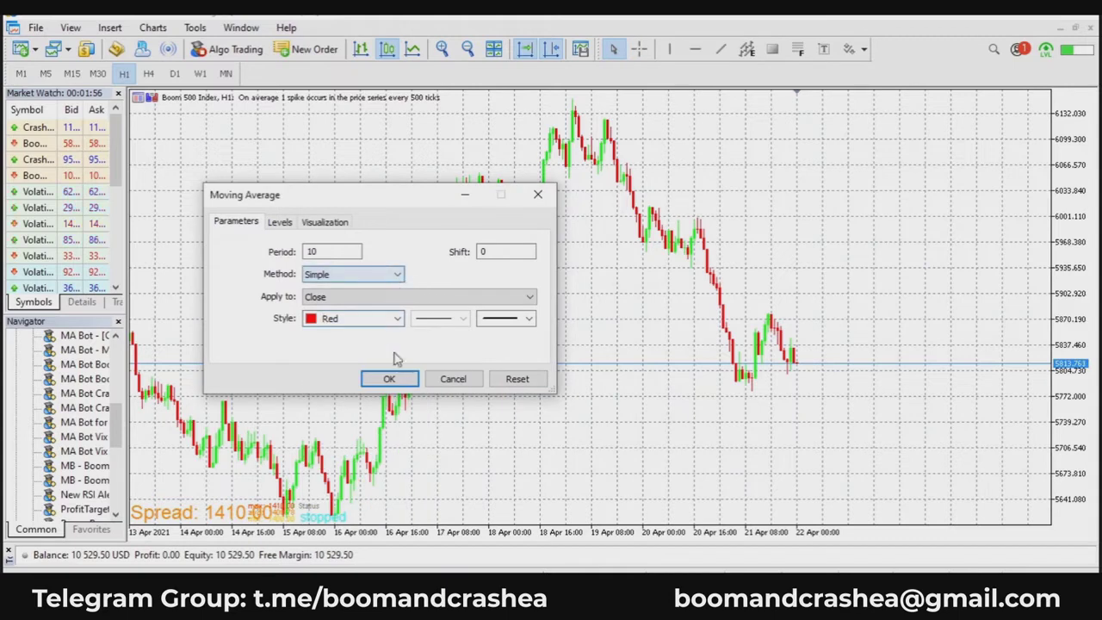
{"action": "left_click", "coordinate": [389, 380]}
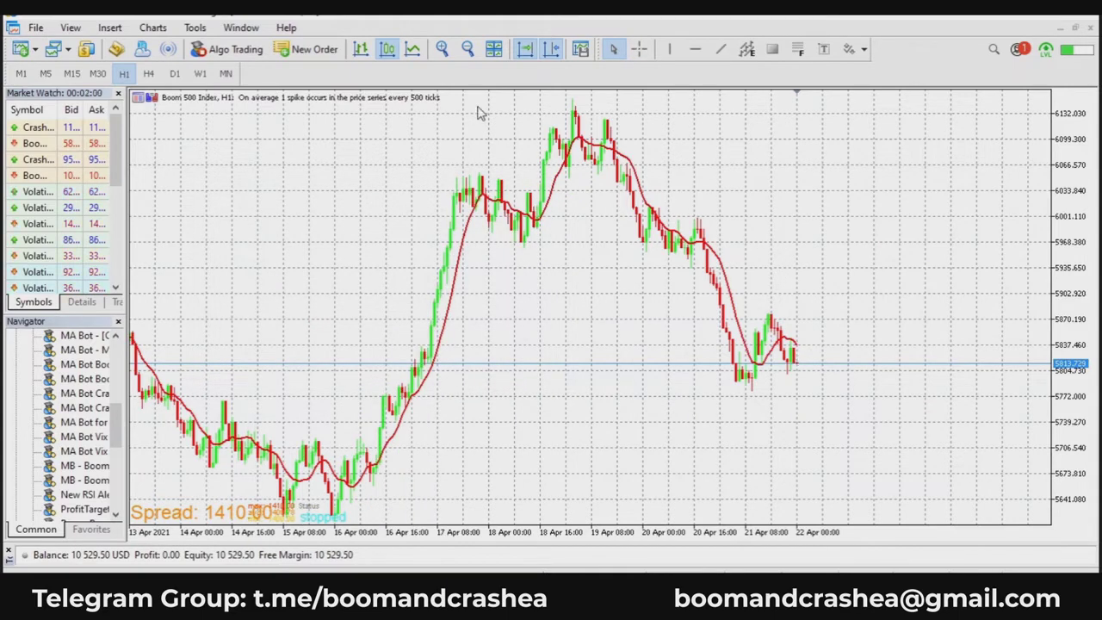
Examine the moving average line against the latest candles up close and check its properties.
{"action": "left_click", "coordinate": [442, 49]}
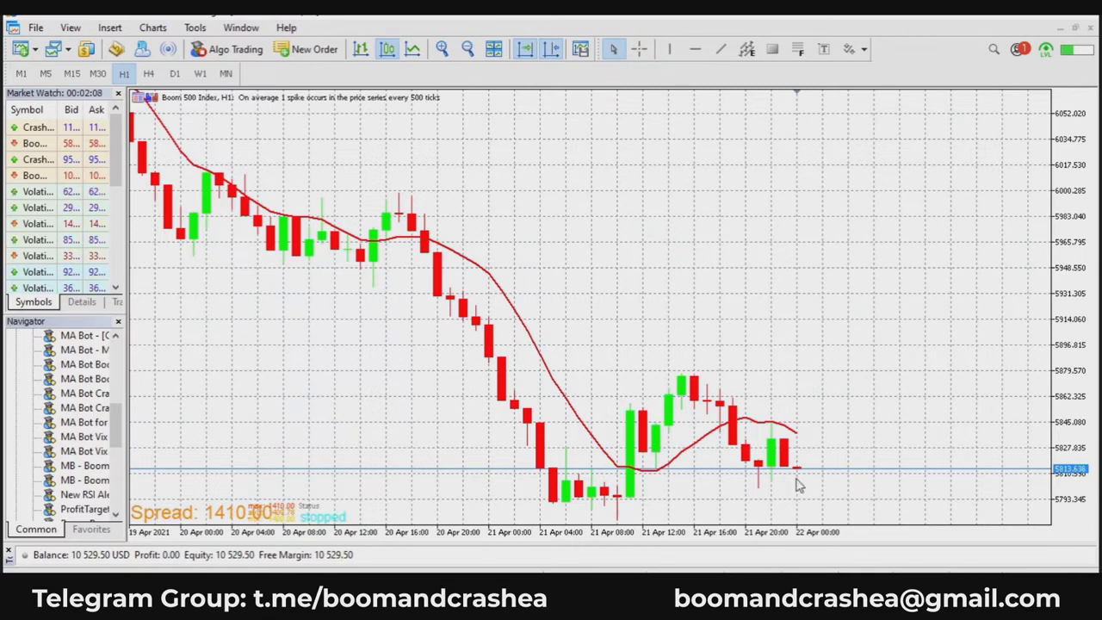
{"action": "left_click", "coordinate": [441, 49]}
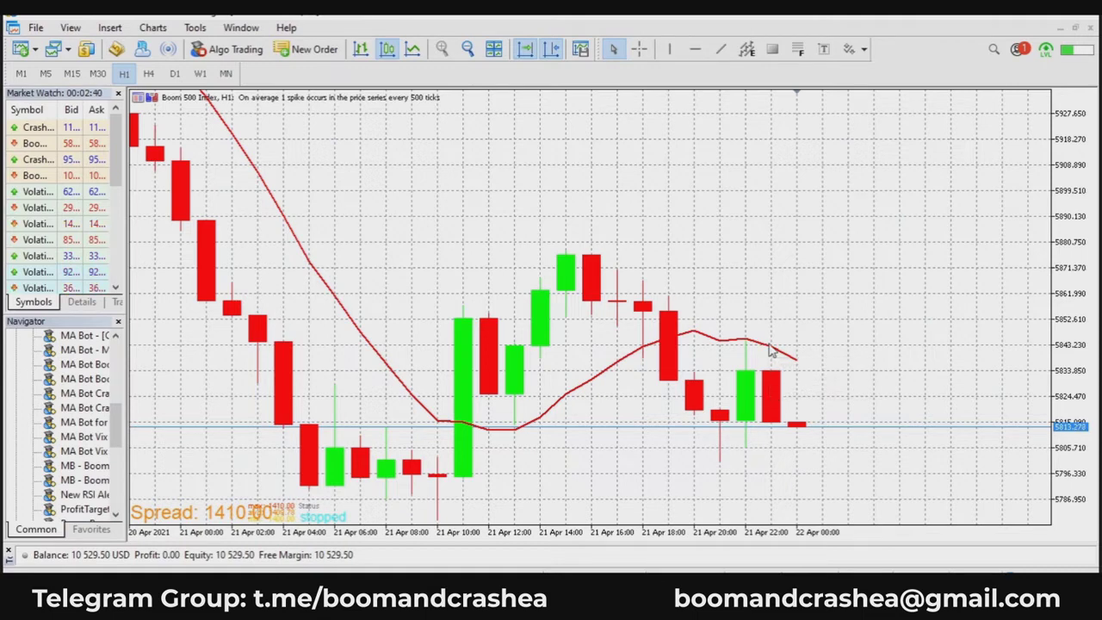
{"action": "mouse_move", "coordinate": [717, 344]}
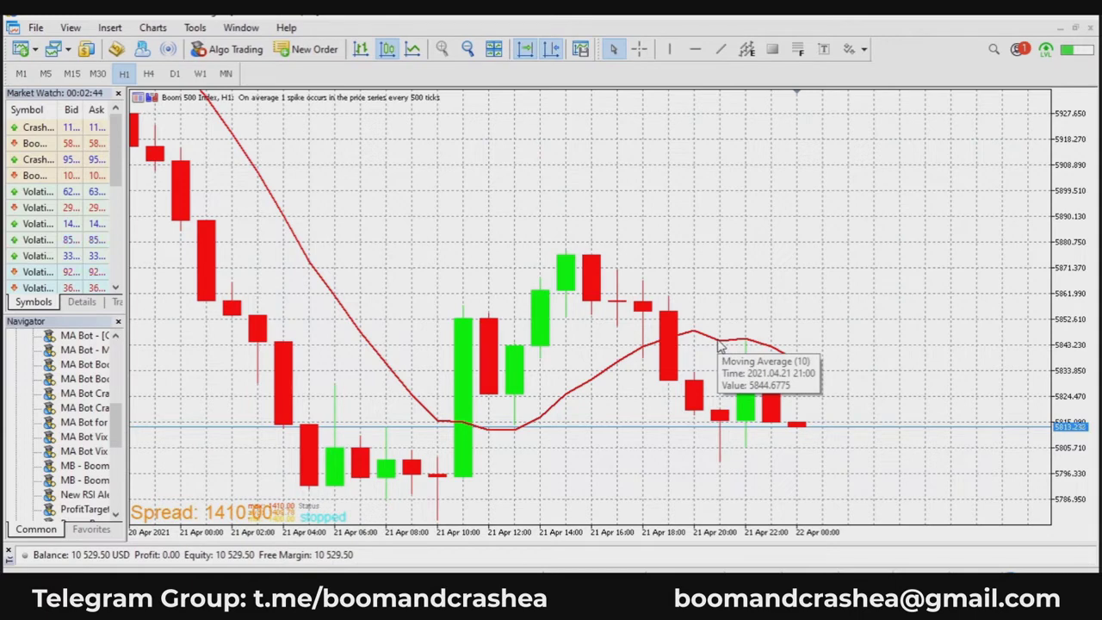
{"action": "right_click", "coordinate": [721, 344]}
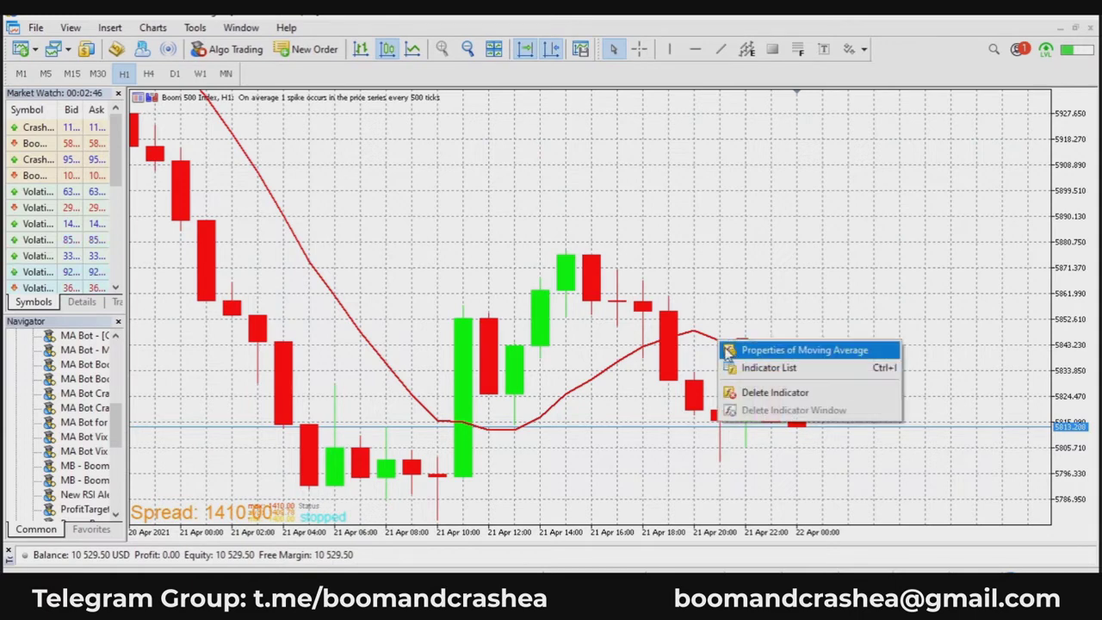
{"action": "left_click", "coordinate": [740, 350]}
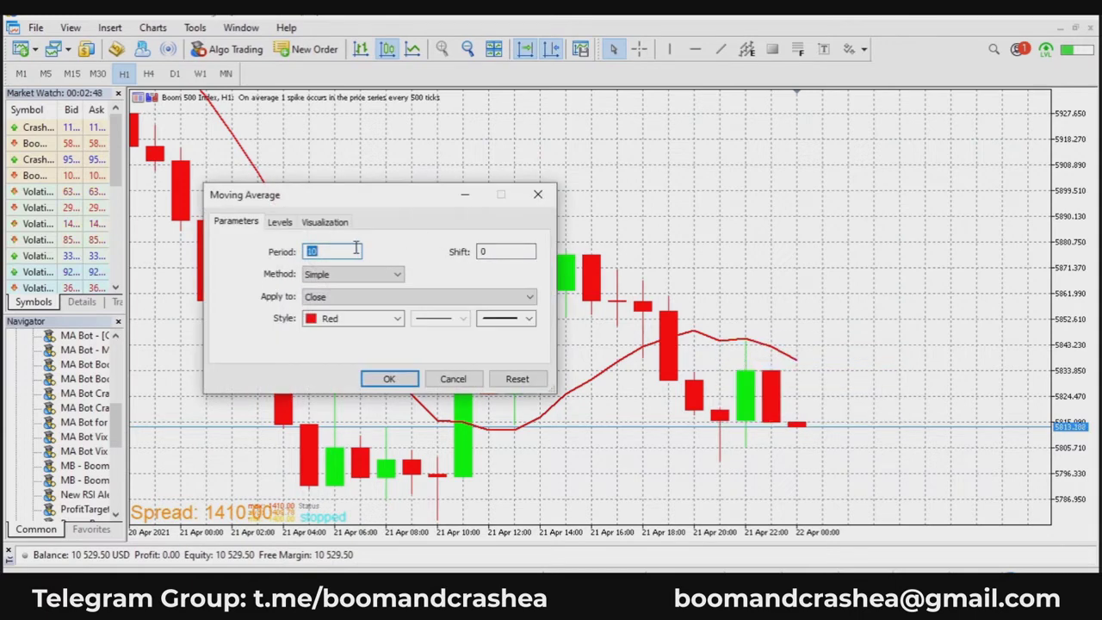
{"action": "left_click", "coordinate": [537, 196]}
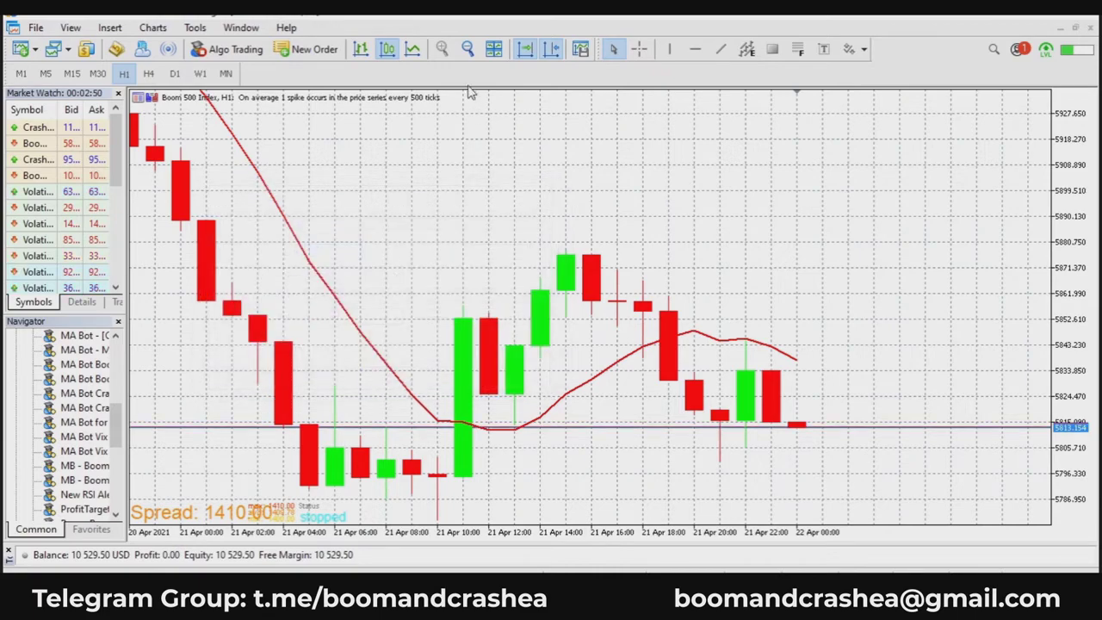
Change the moving average's method to Exponential and its period to 200.
{"action": "left_click", "coordinate": [467, 49]}
{"action": "left_click", "coordinate": [468, 49]}
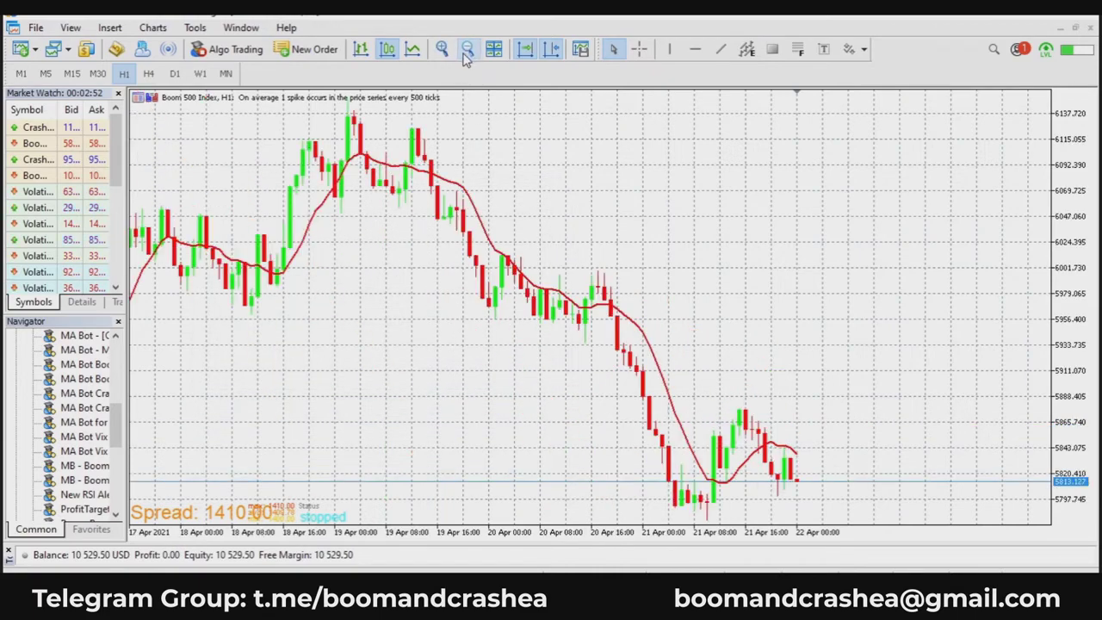
{"action": "left_click_drag", "start_coordinate": [422, 237], "coordinate": [585, 274]}
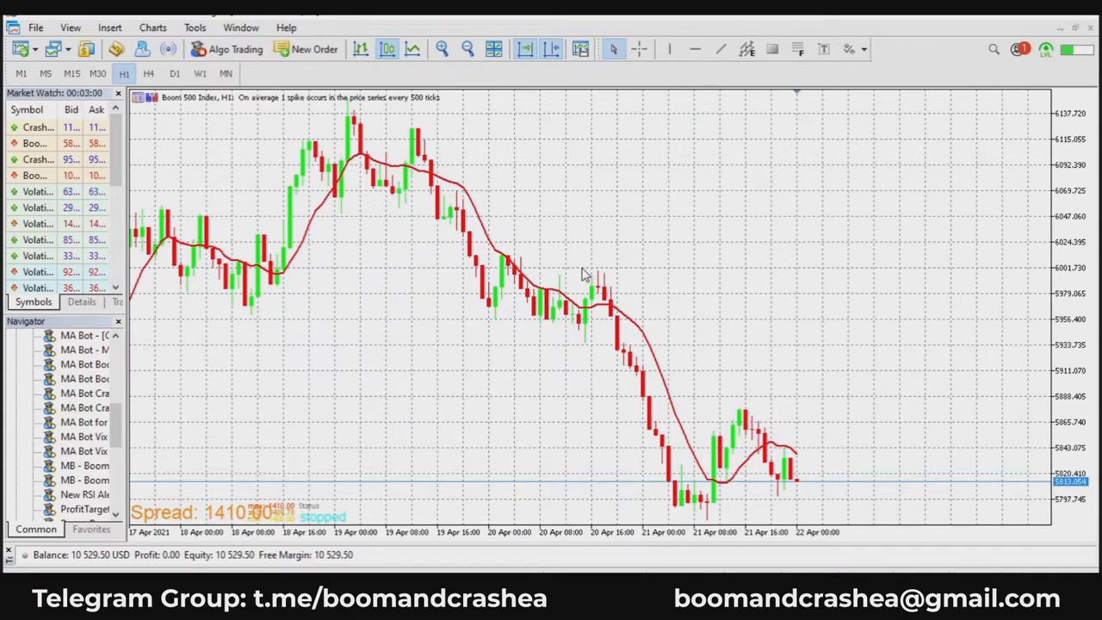
{"action": "right_click", "coordinate": [602, 315]}
{"action": "left_click", "coordinate": [612, 314]}
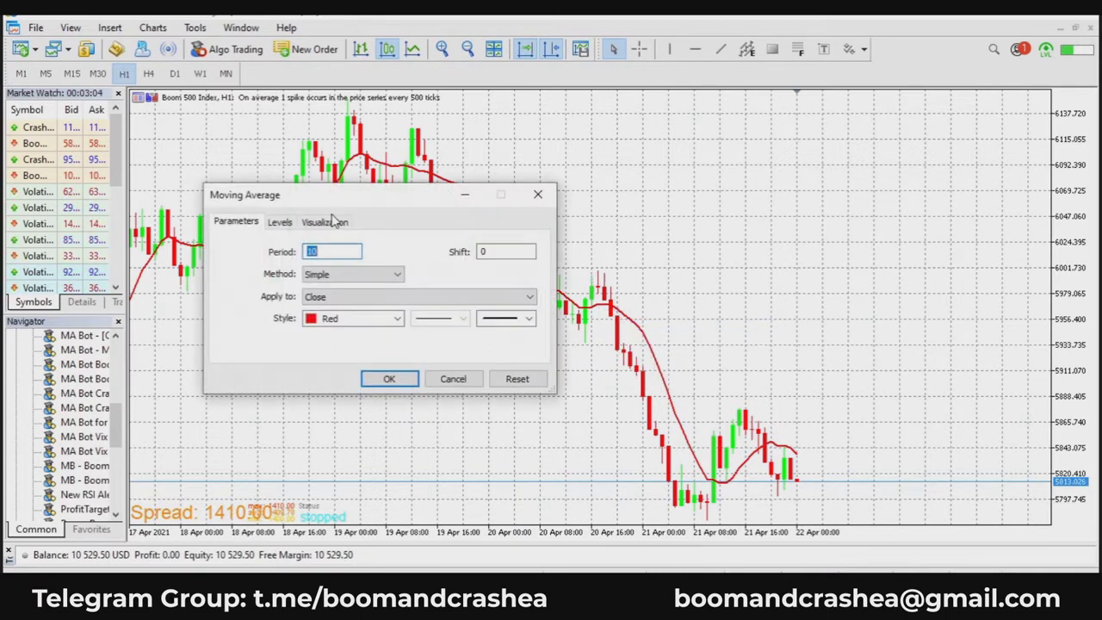
{"action": "left_click", "coordinate": [381, 275]}
{"action": "left_click", "coordinate": [387, 298]}
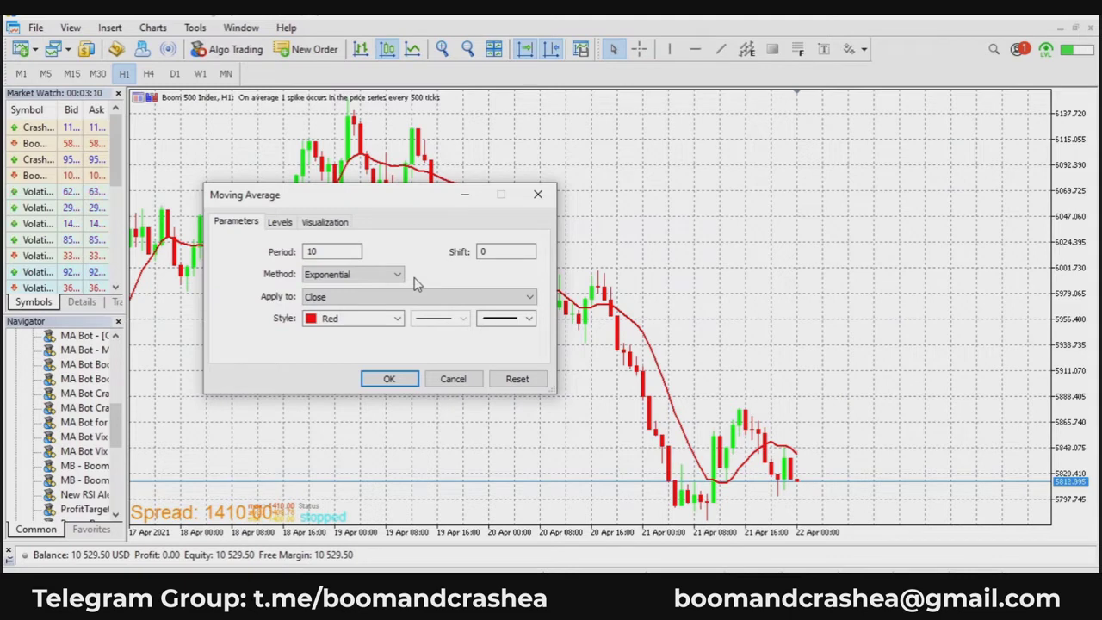
{"action": "left_click_drag", "start_coordinate": [325, 251], "coordinate": [302, 258]}
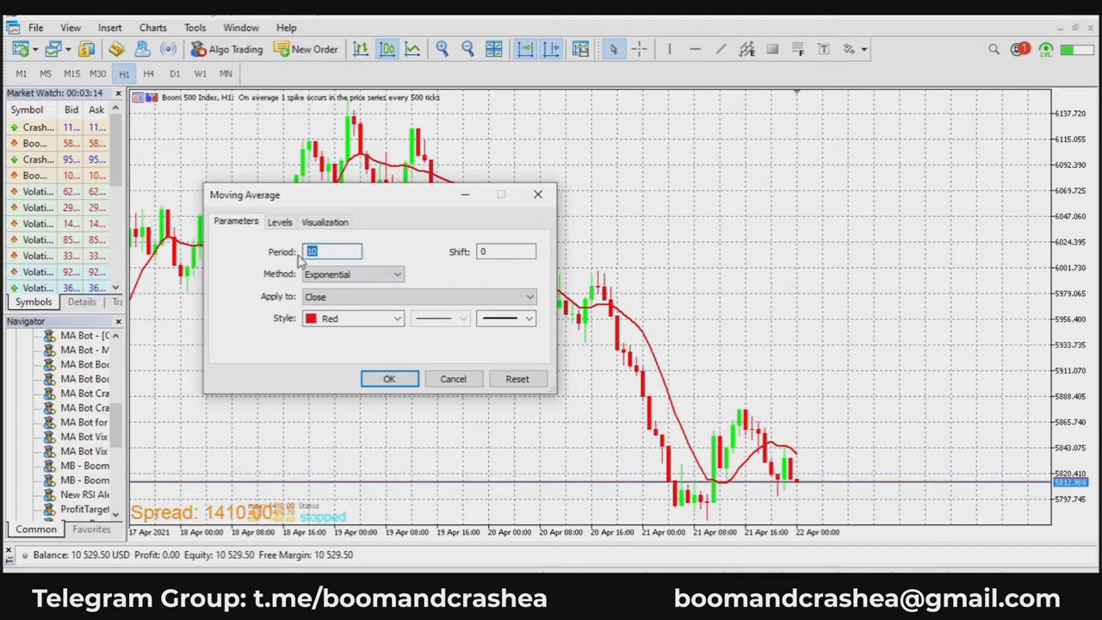
{"action": "type", "text": "200"}
{"action": "left_click", "coordinate": [388, 378]}
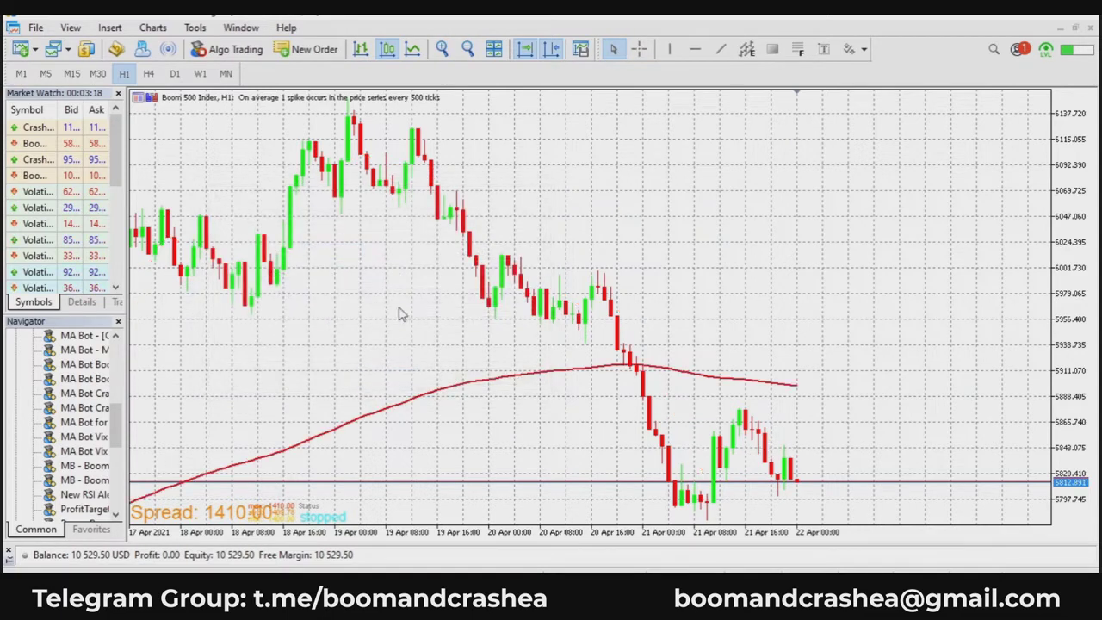
Examine how the 200-period exponential moving average follows the Boom 500 price swings through March and April 2021.
{"action": "left_click", "coordinate": [469, 49]}
{"action": "left_click", "coordinate": [470, 50]}
{"action": "left_click", "coordinate": [470, 50]}
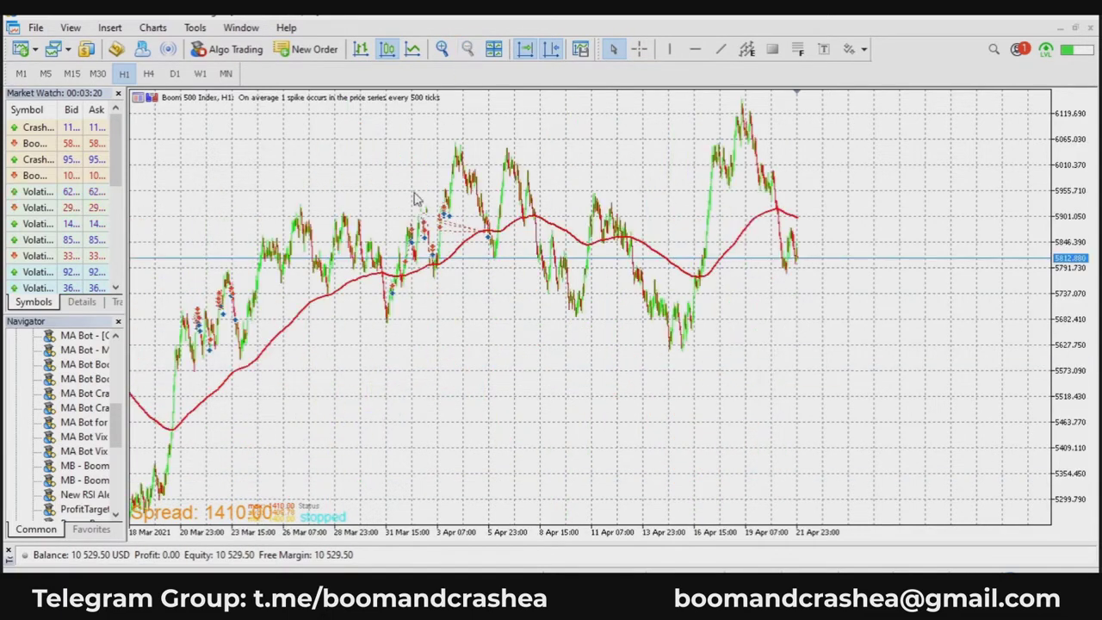
{"action": "left_click", "coordinate": [441, 49]}
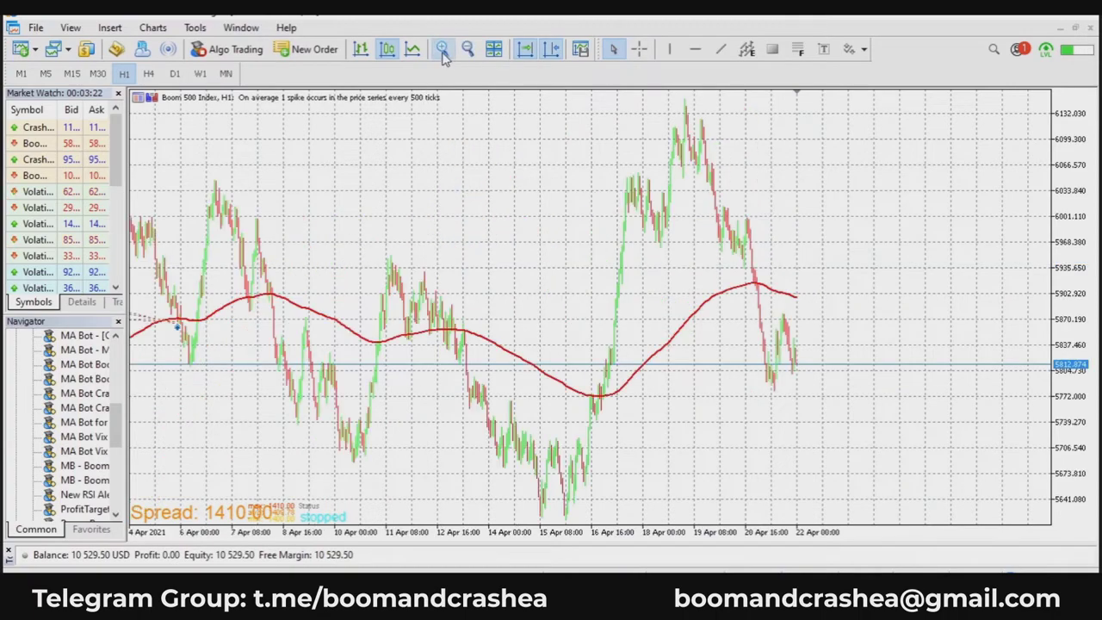
{"action": "left_click_drag", "start_coordinate": [431, 140], "coordinate": [559, 164]}
{"action": "scroll", "coordinate": [564, 168], "scroll_direction": "down", "scroll_amount": 3}
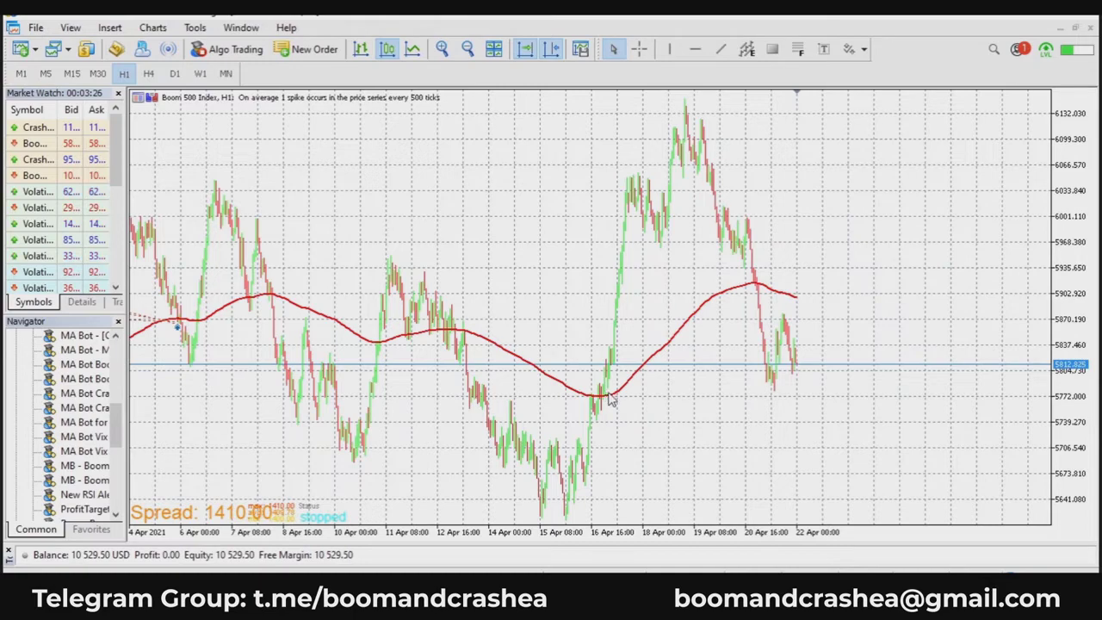
{"action": "mouse_move", "coordinate": [622, 399]}
{"action": "left_click_drag", "start_coordinate": [433, 143], "coordinate": [731, 228]}
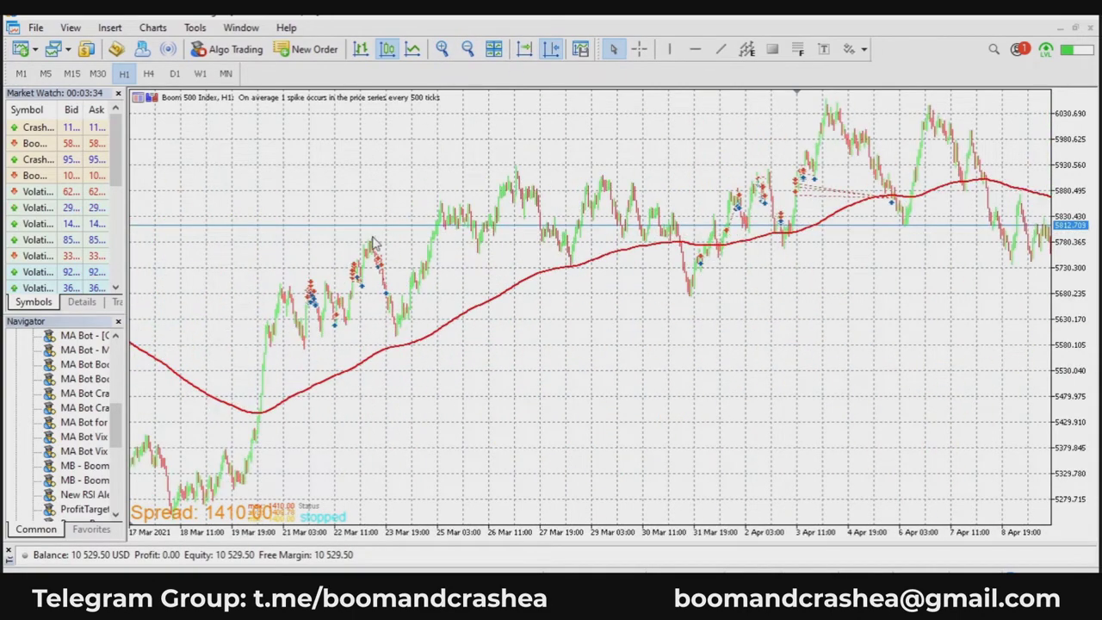
{"action": "scroll", "coordinate": [394, 197], "scroll_direction": "down", "scroll_amount": 5}
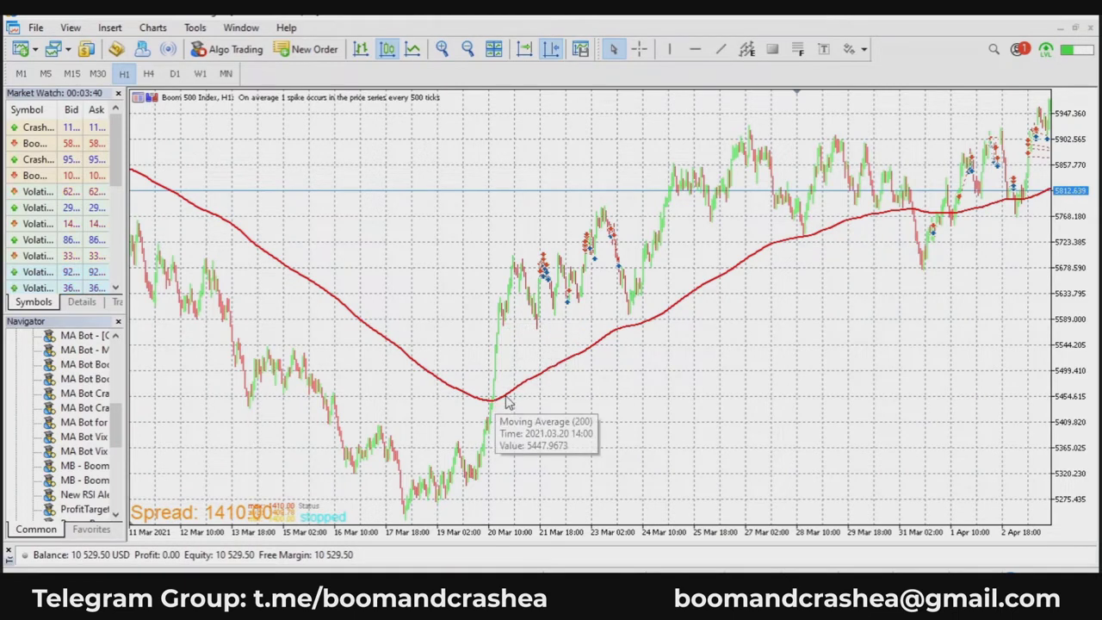
{"action": "mouse_move", "coordinate": [593, 350]}
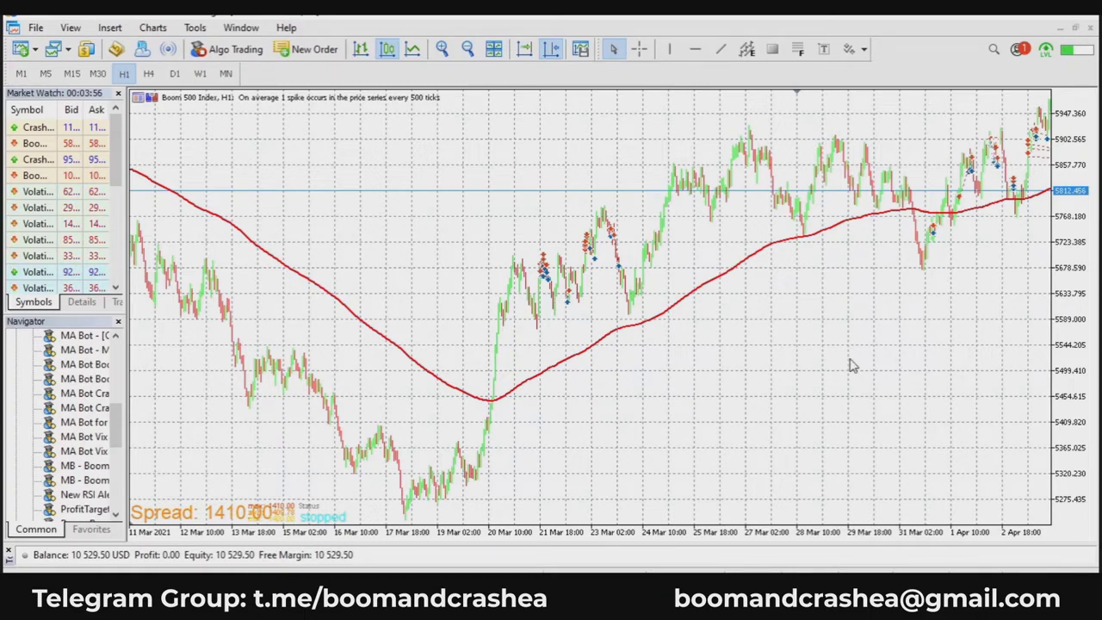
Examine the price crossings of the red moving average from late February to mid-April and check the indicator's properties.
{"action": "left_click_drag", "start_coordinate": [487, 254], "coordinate": [759, 244]}
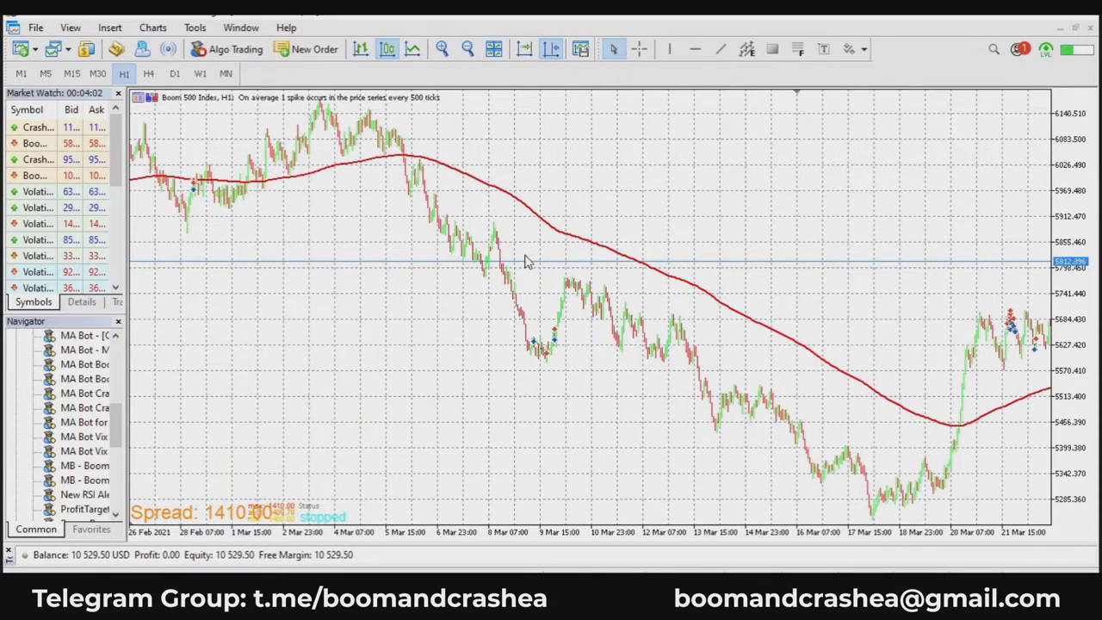
{"action": "scroll", "coordinate": [635, 320], "scroll_direction": "down", "scroll_amount": 1}
{"action": "left_click_drag", "start_coordinate": [634, 321], "coordinate": [389, 352]}
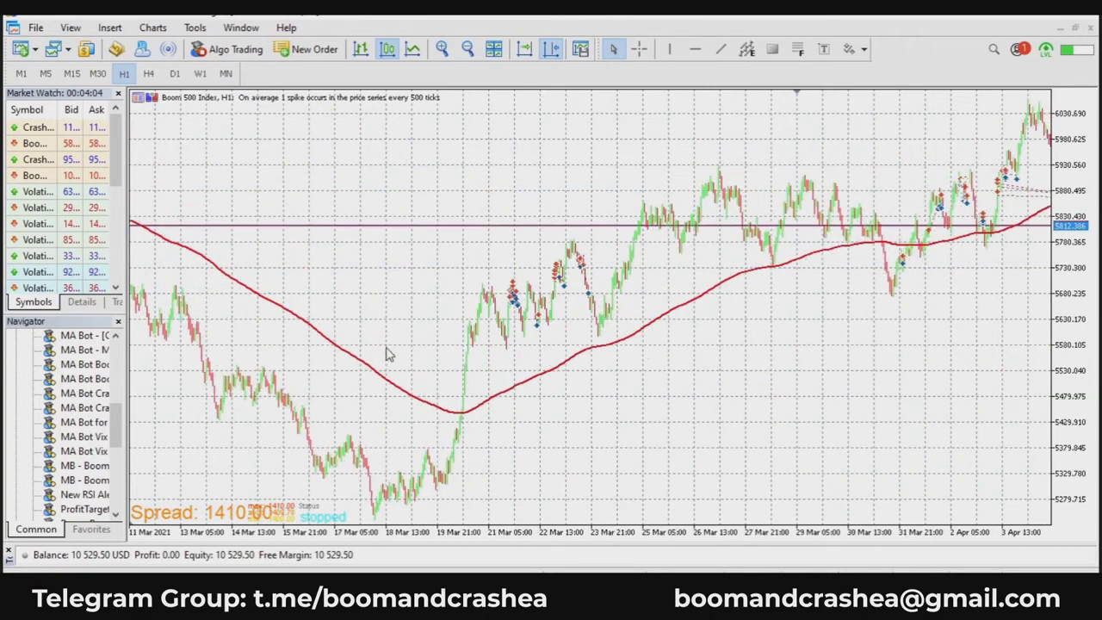
{"action": "left_click_drag", "start_coordinate": [939, 363], "coordinate": [419, 384]}
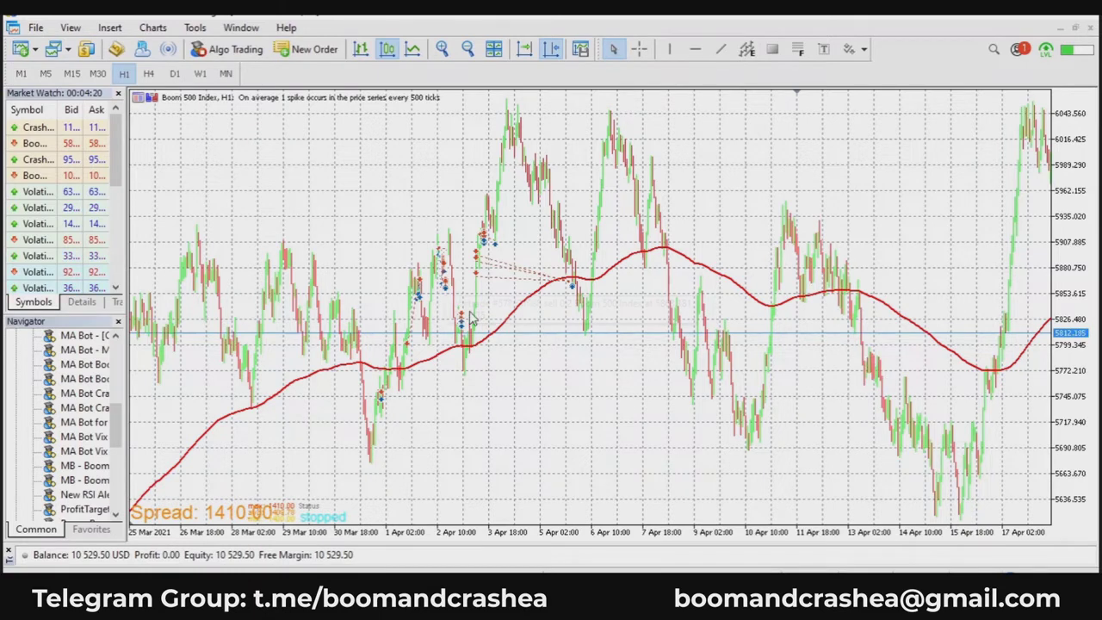
{"action": "right_click", "coordinate": [509, 324]}
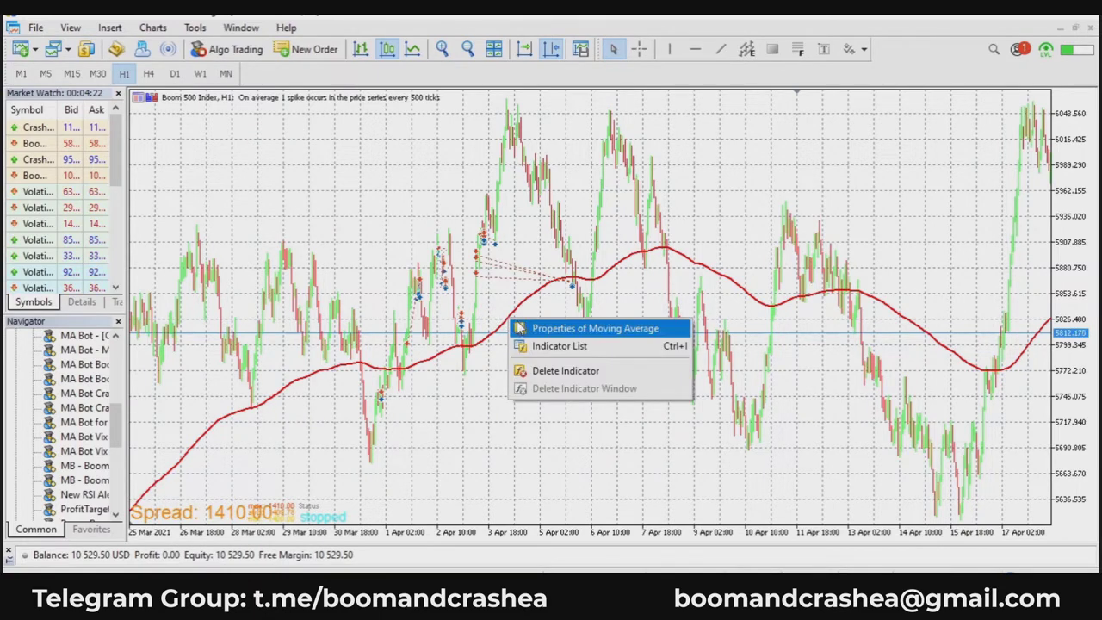
{"action": "left_click", "coordinate": [523, 329]}
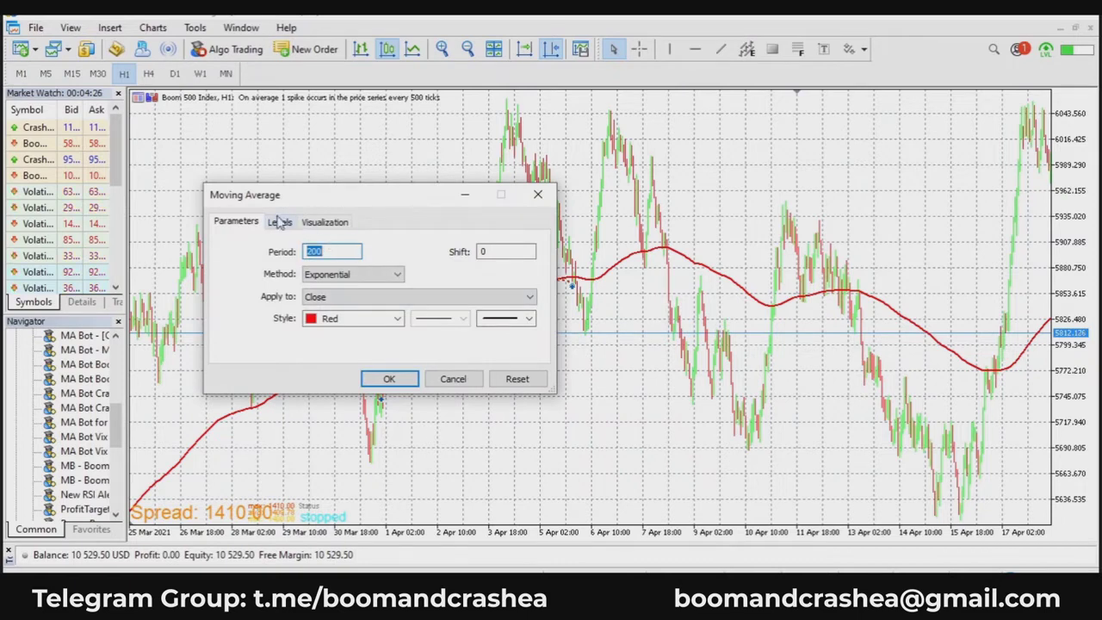
{"action": "left_click", "coordinate": [537, 194]}
Add a second Moving Average trend indicator with period 50, the Exponential method, the Close price and a black line.
{"action": "left_click", "coordinate": [109, 28]}
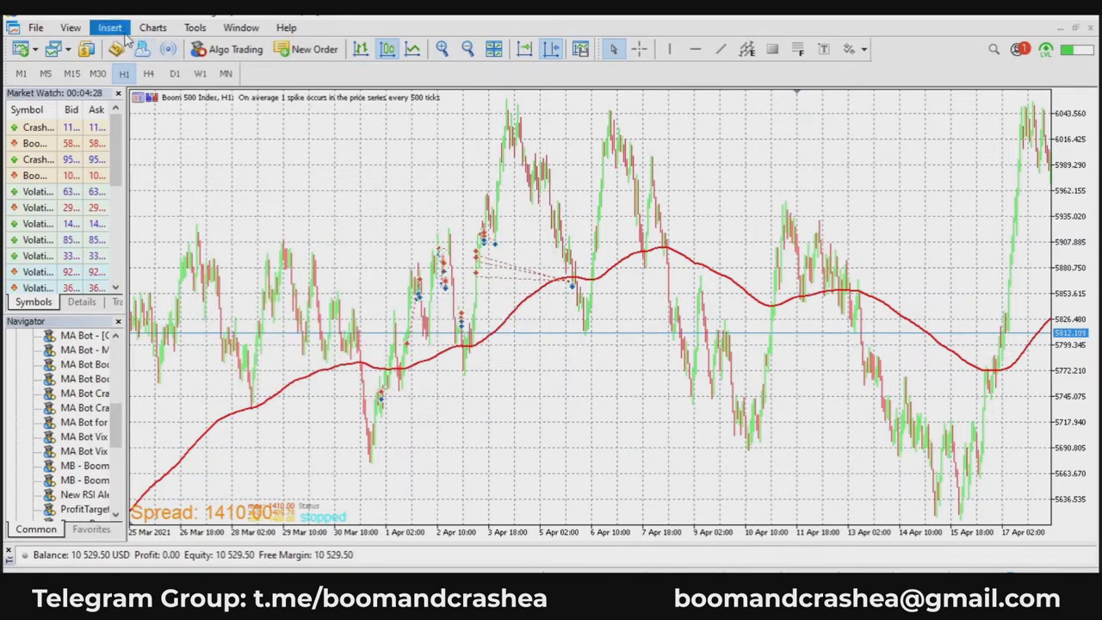
{"action": "mouse_move", "coordinate": [172, 46]}
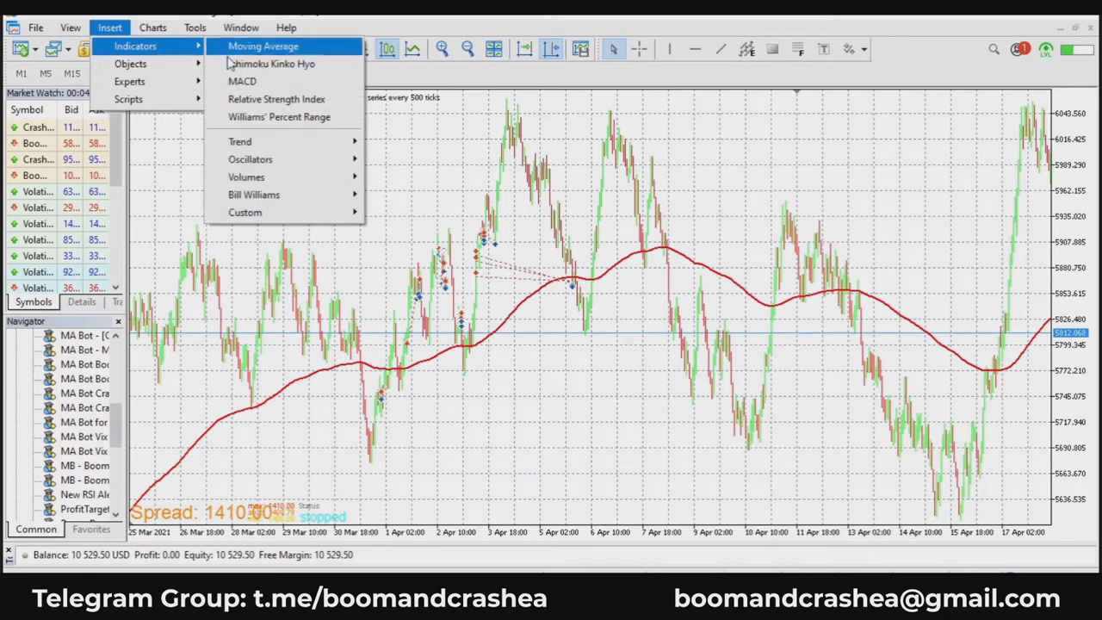
{"action": "mouse_move", "coordinate": [240, 141]}
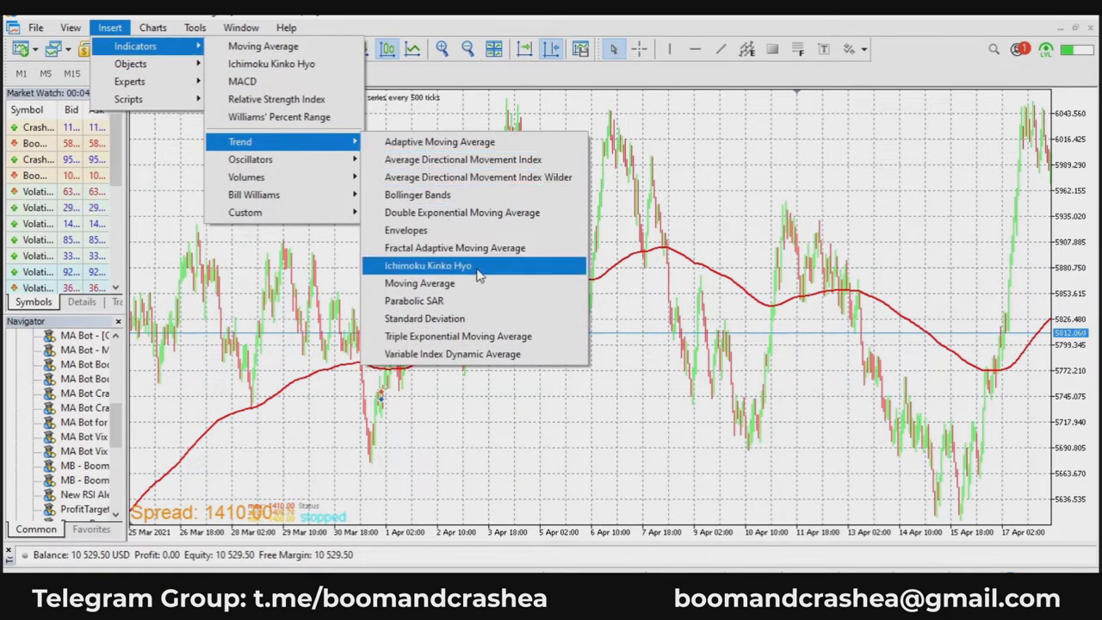
{"action": "left_click", "coordinate": [419, 282]}
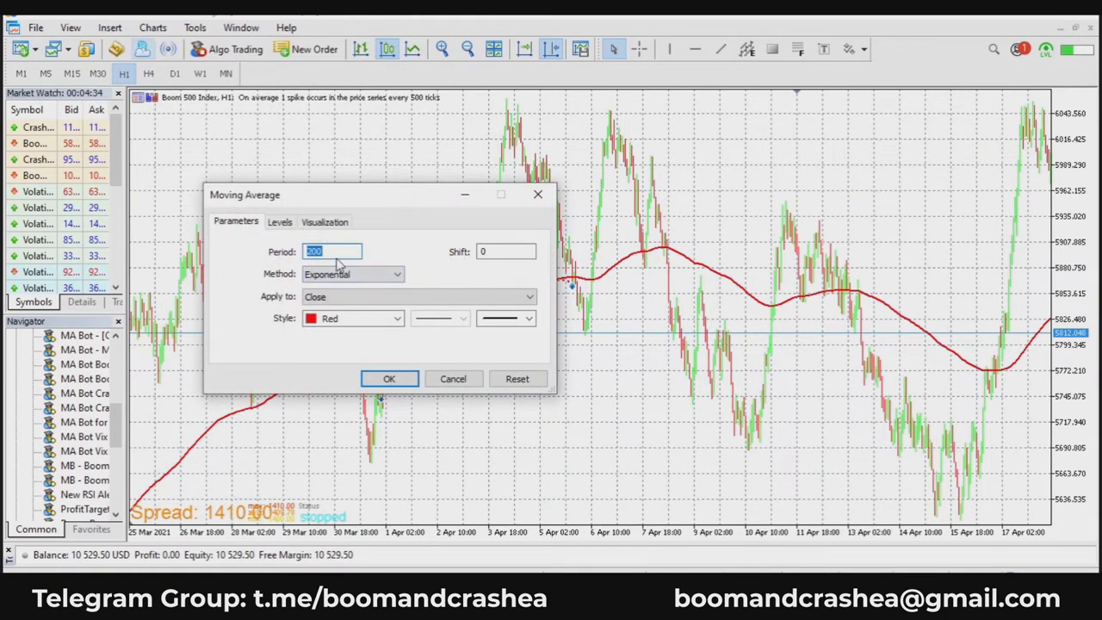
{"action": "type", "text": "50"}
{"action": "left_click", "coordinate": [396, 320]}
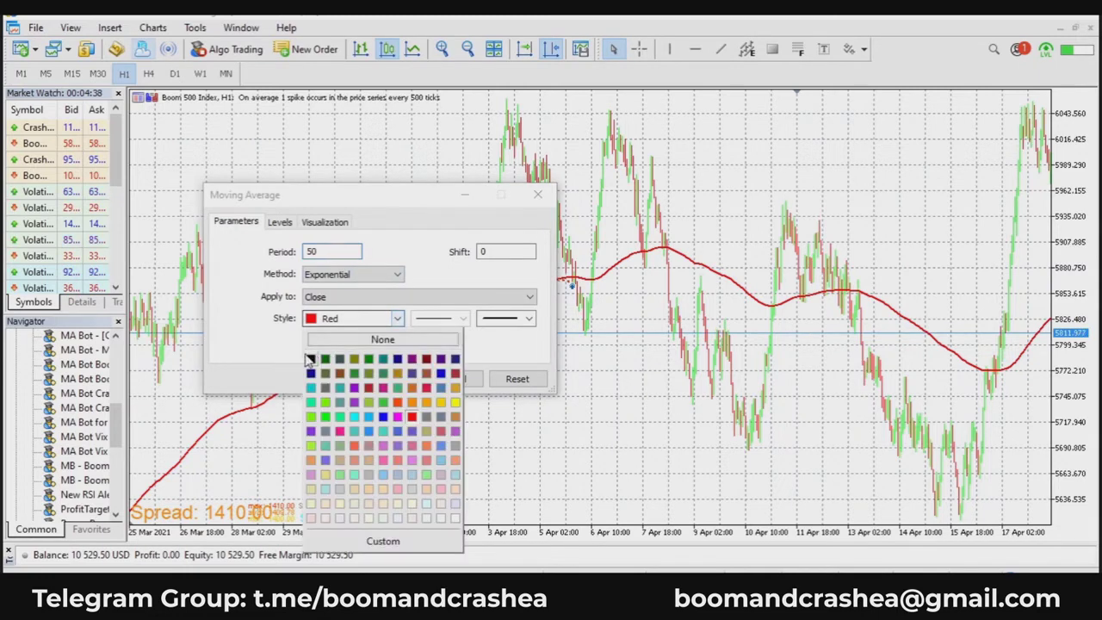
{"action": "left_click", "coordinate": [312, 359]}
{"action": "left_click", "coordinate": [389, 379]}
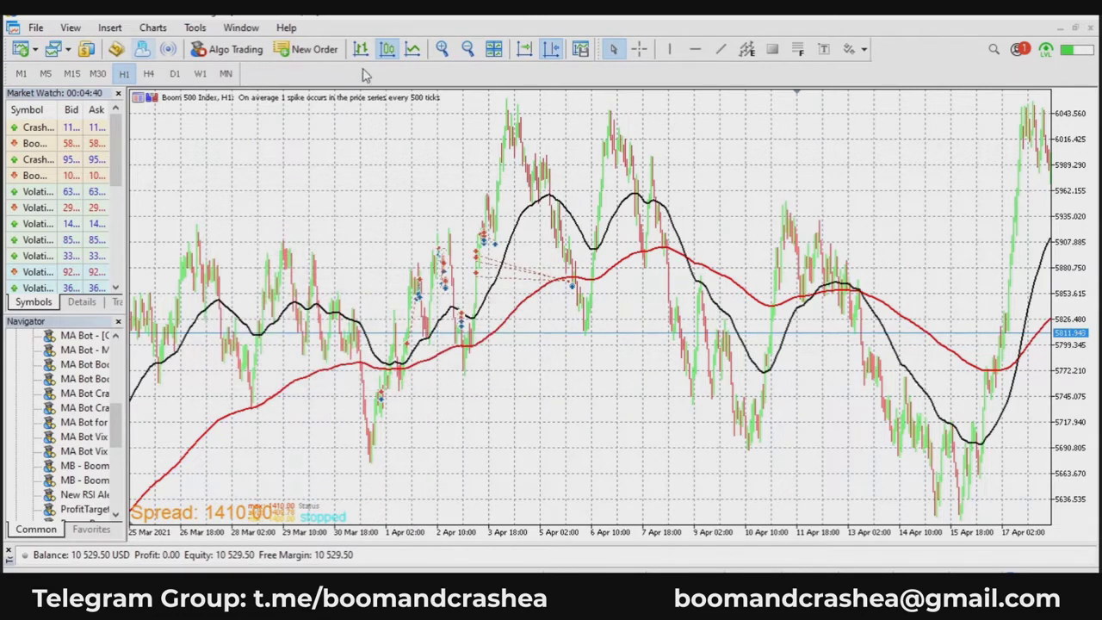
Set the red moving average's period to 20 and inspect its crossings with the black 50-period line.
{"action": "left_click", "coordinate": [469, 50]}
{"action": "scroll", "coordinate": [546, 192], "scroll_direction": "up", "scroll_amount": 3}
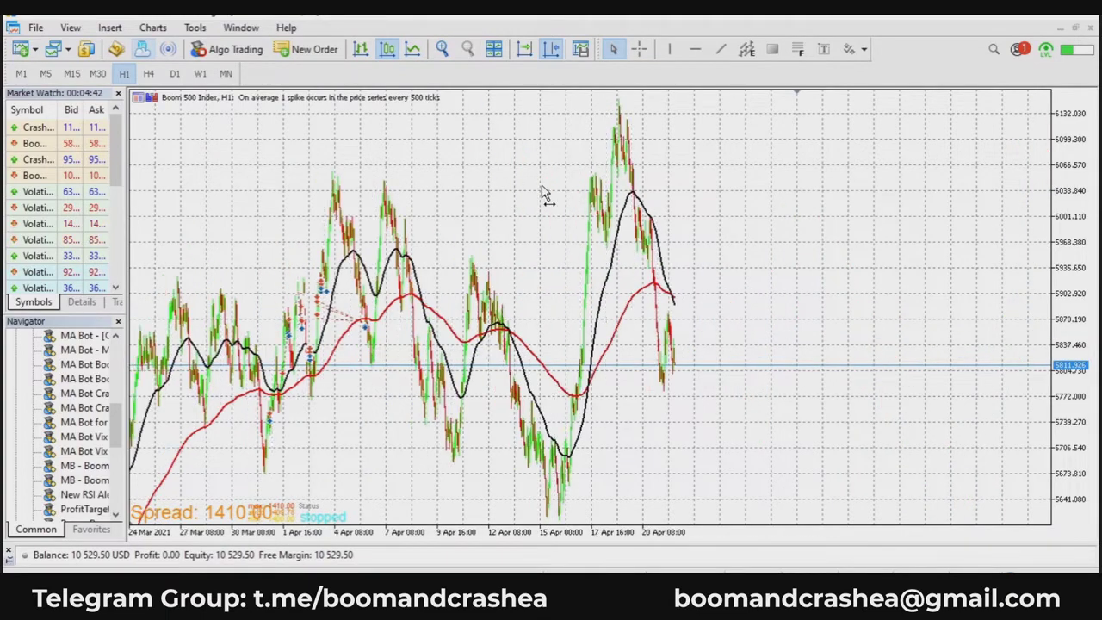
{"action": "left_click", "coordinate": [441, 49]}
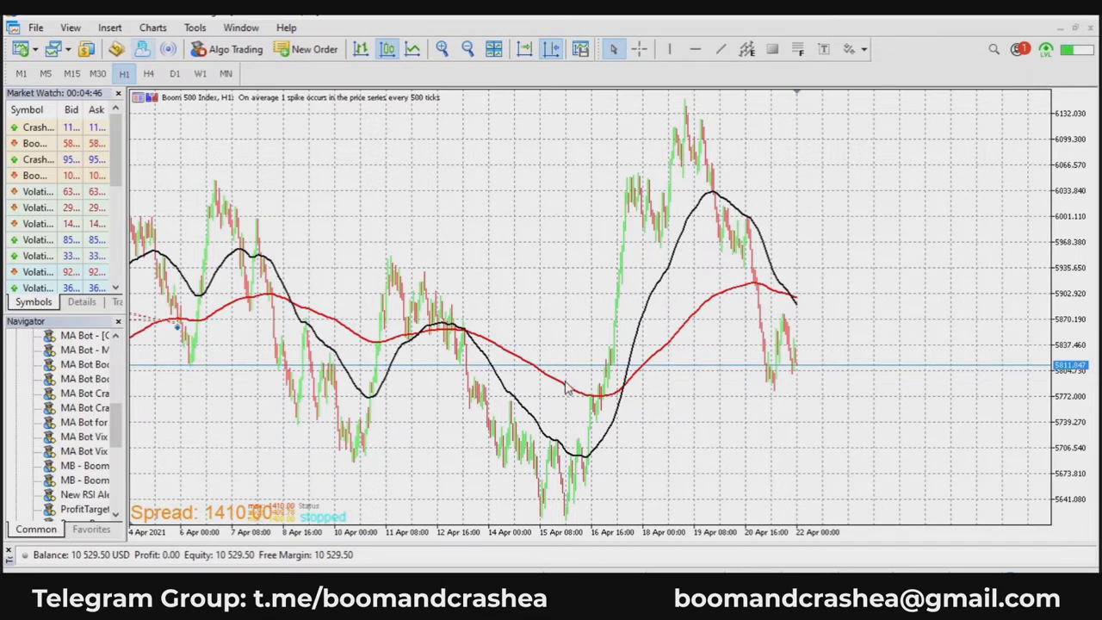
{"action": "mouse_move", "coordinate": [566, 389]}
{"action": "right_click", "coordinate": [326, 320]}
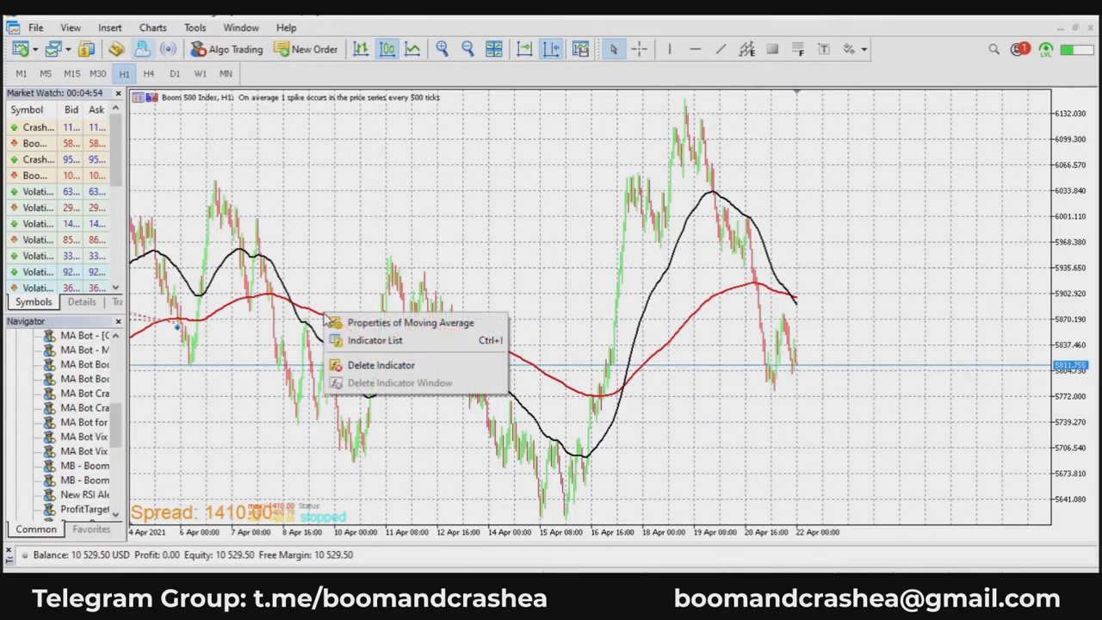
{"action": "left_click", "coordinate": [331, 318]}
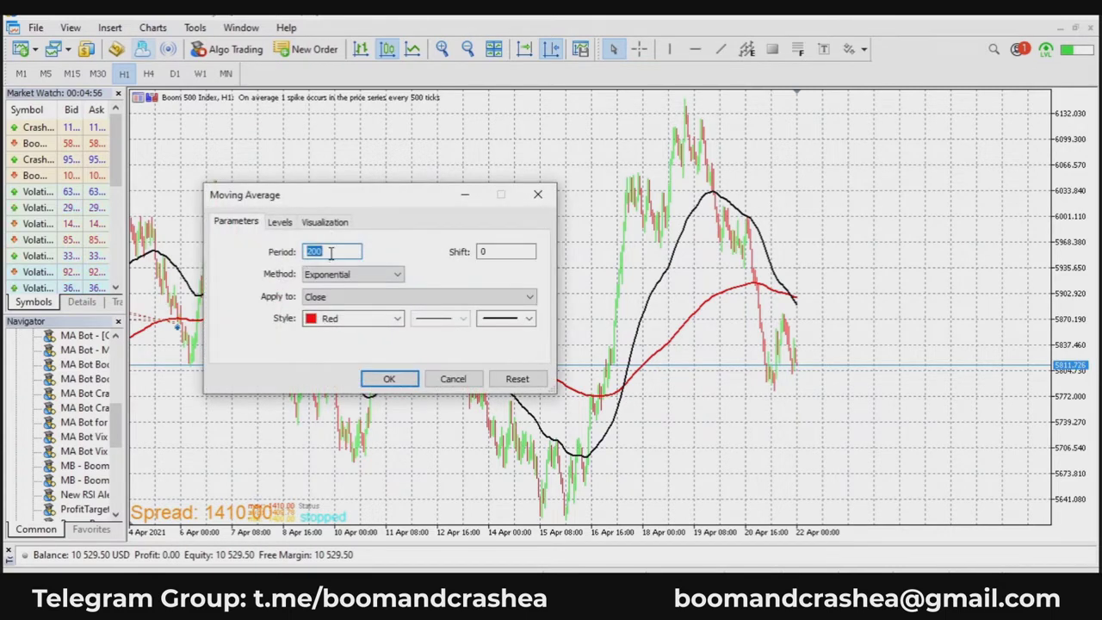
{"action": "type", "text": "20"}
{"action": "left_click", "coordinate": [389, 379]}
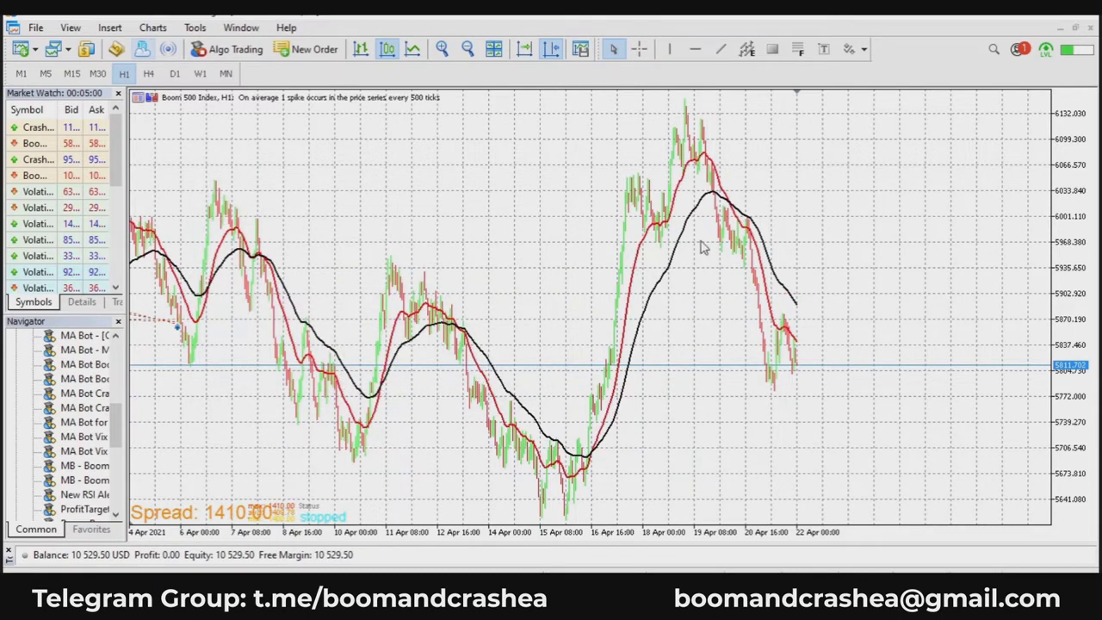
{"action": "left_click", "coordinate": [441, 48]}
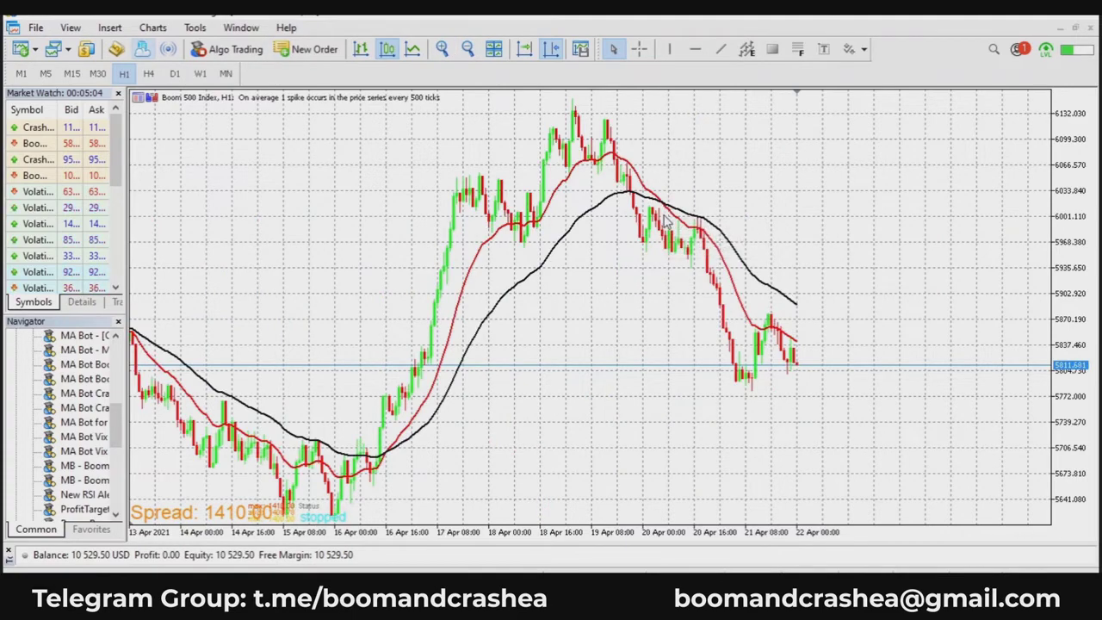
{"action": "scroll", "coordinate": [796, 231], "scroll_direction": "up", "scroll_amount": 6}
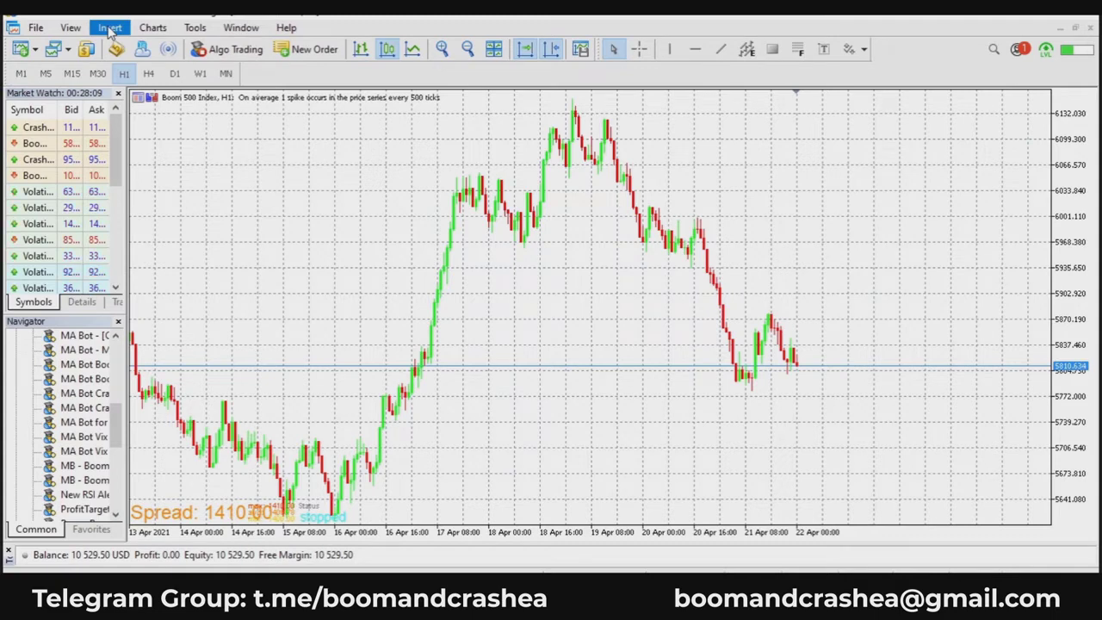
Start a Bollinger Bands trend indicator on the Boom 500 chart with period 20 and deviations 2.000.
{"action": "left_click", "coordinate": [110, 29]}
{"action": "mouse_move", "coordinate": [180, 48]}
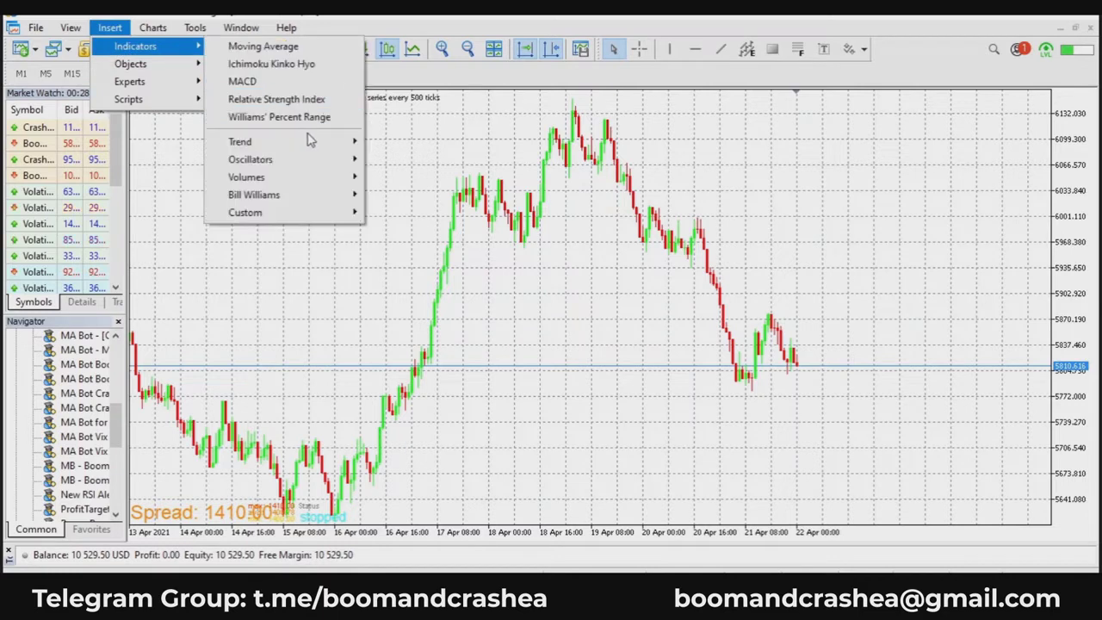
{"action": "mouse_move", "coordinate": [310, 142]}
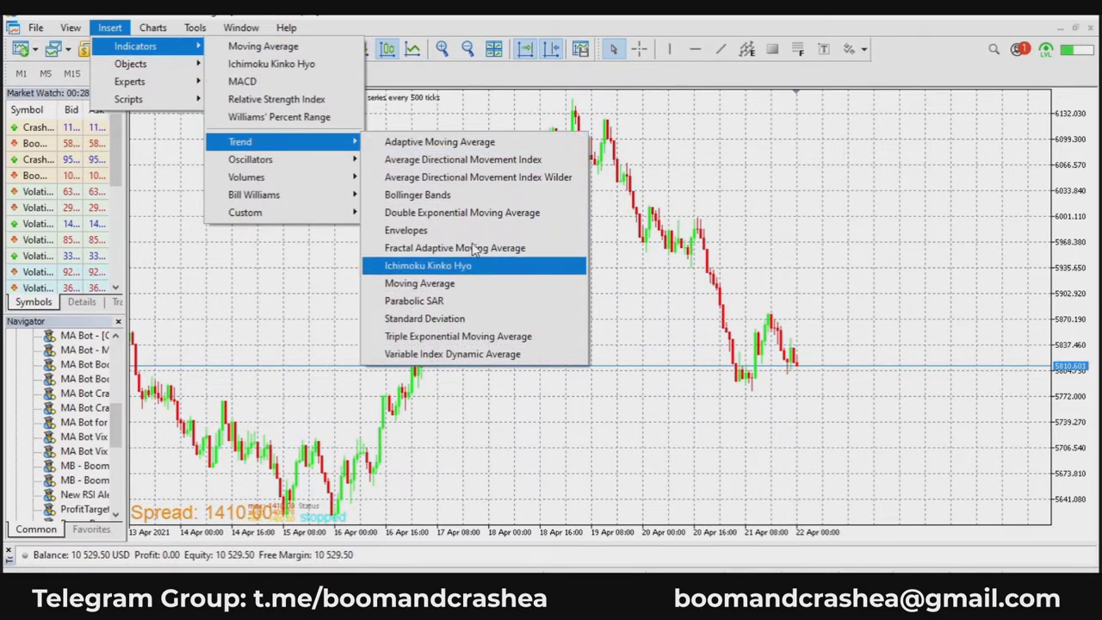
{"action": "left_click", "coordinate": [447, 196]}
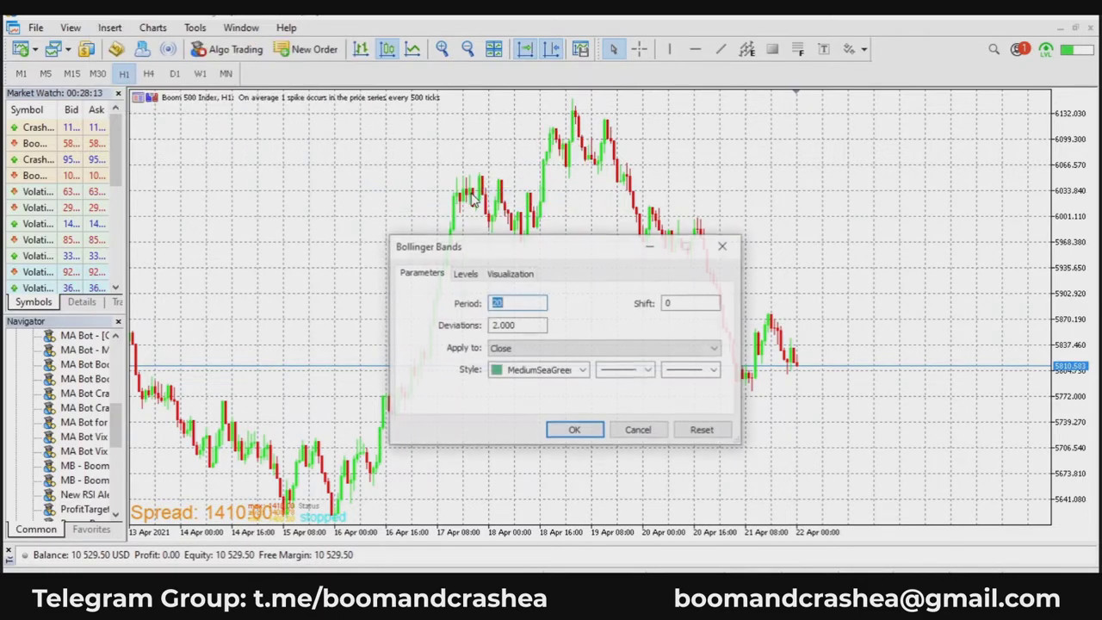
{"action": "left_click", "coordinate": [532, 302]}
{"action": "left_click_drag", "start_coordinate": [517, 302], "coordinate": [486, 299]}
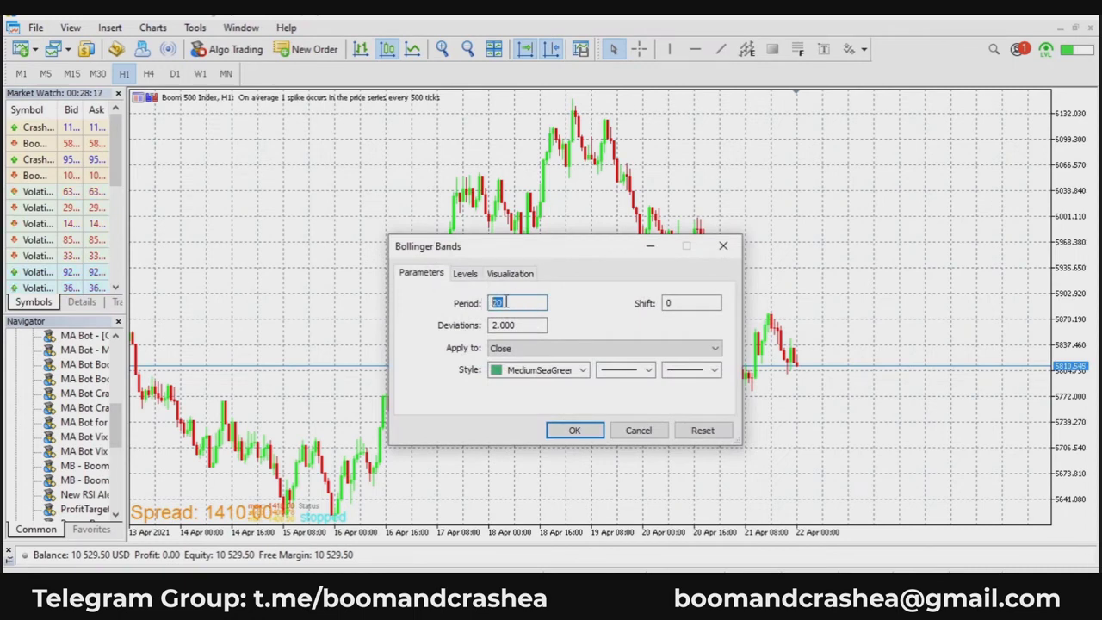
{"action": "left_click", "coordinate": [514, 302]}
{"action": "left_click", "coordinate": [523, 325]}
{"action": "left_click_drag", "start_coordinate": [524, 324], "coordinate": [464, 325]}
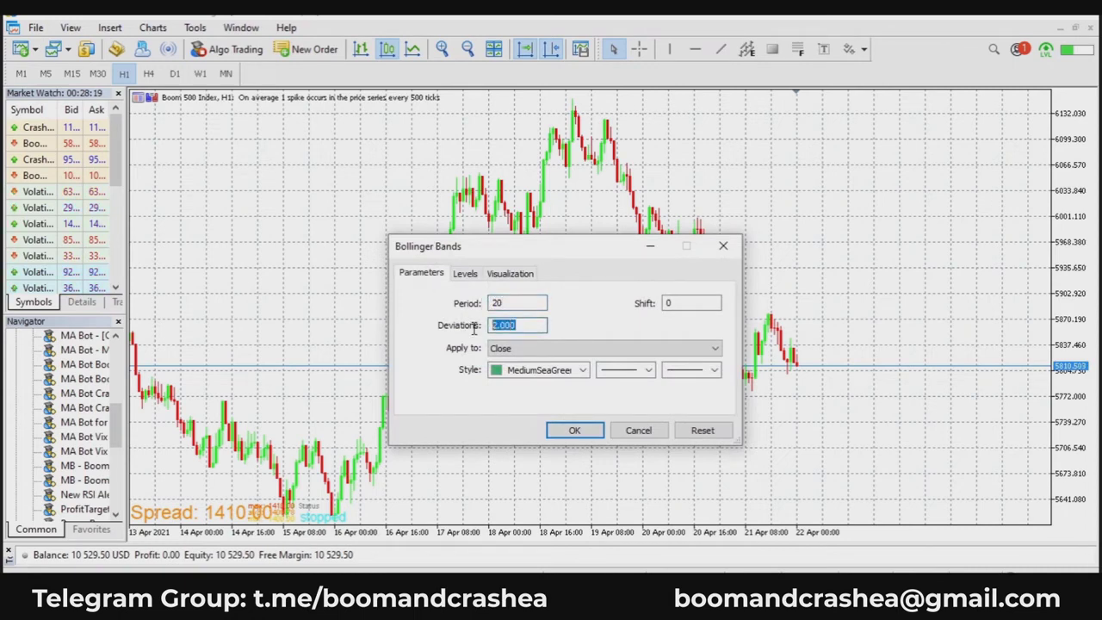
{"action": "left_click", "coordinate": [524, 323]}
Keep the Bollinger Bands applied to the Close price in MediumSeaGreen, check the levels and visualization options, and add the bands to the chart.
{"action": "left_click", "coordinate": [520, 353]}
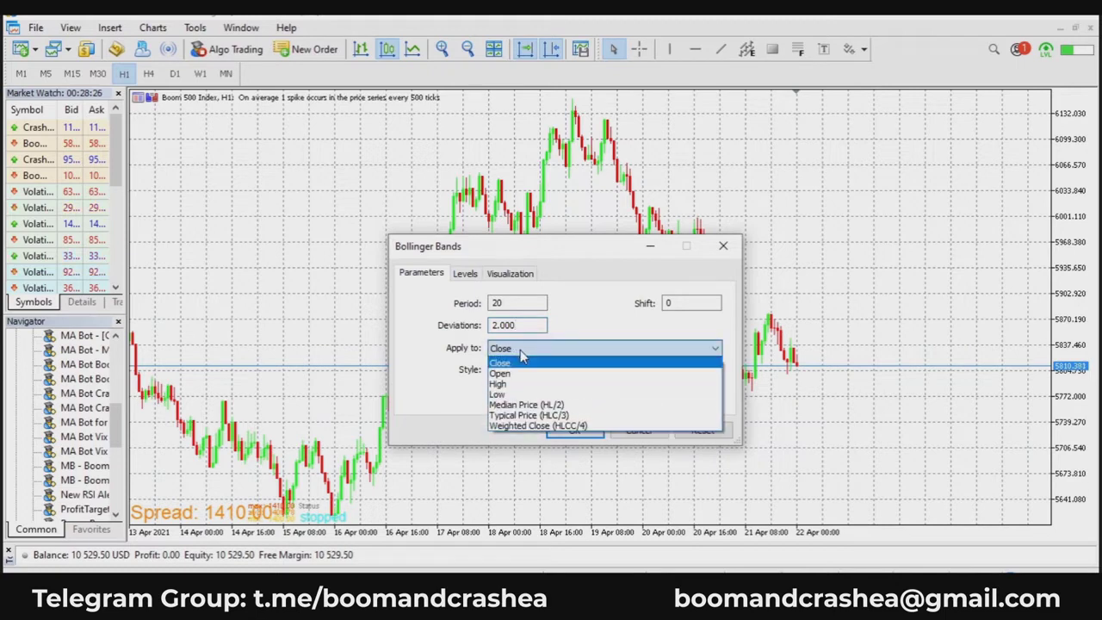
{"action": "left_click", "coordinate": [579, 344]}
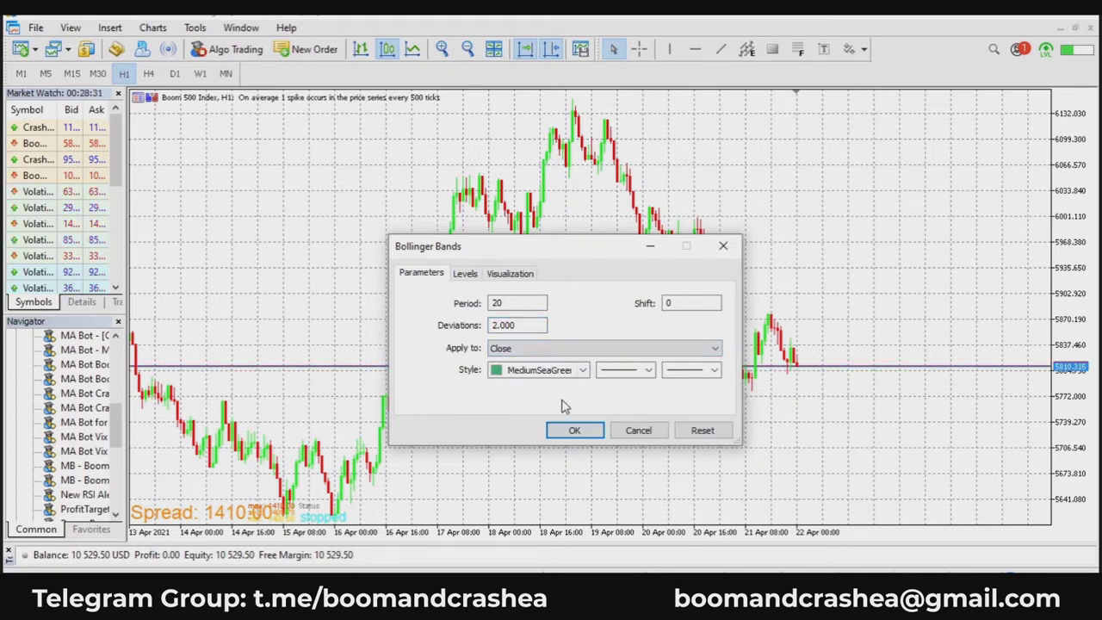
{"action": "left_click", "coordinate": [466, 274]}
{"action": "left_click", "coordinate": [498, 274]}
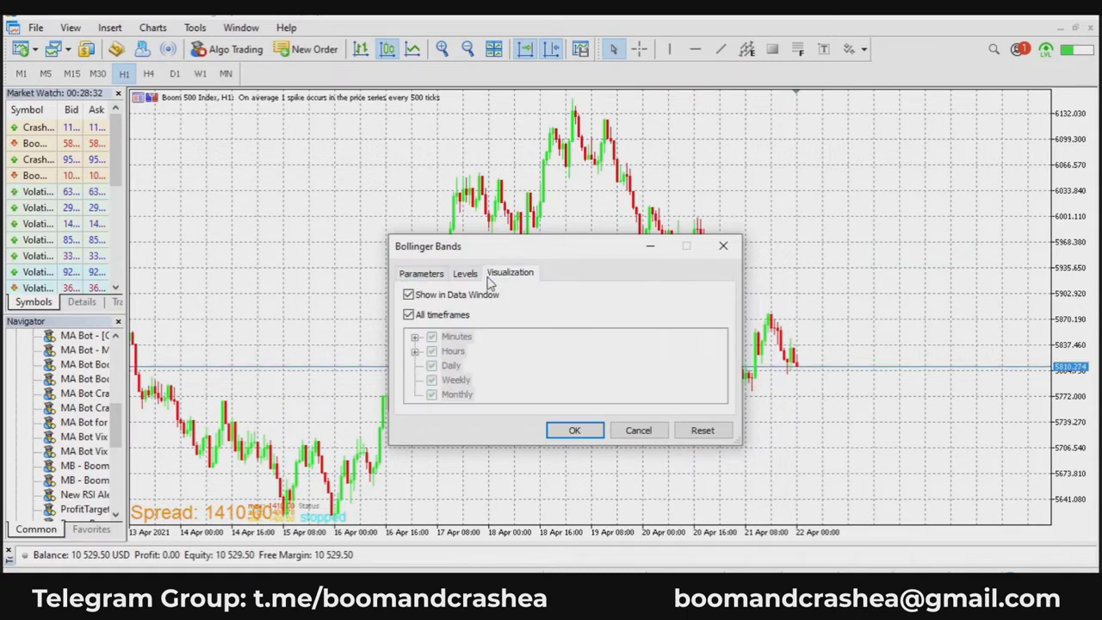
{"action": "left_click", "coordinate": [424, 273]}
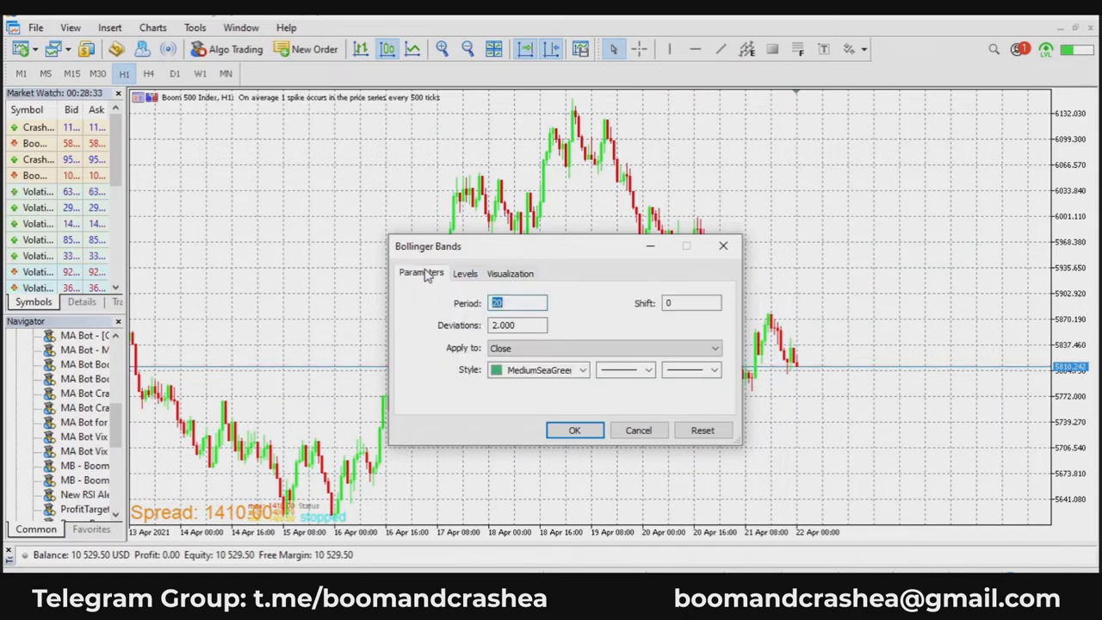
{"action": "left_click", "coordinate": [569, 431]}
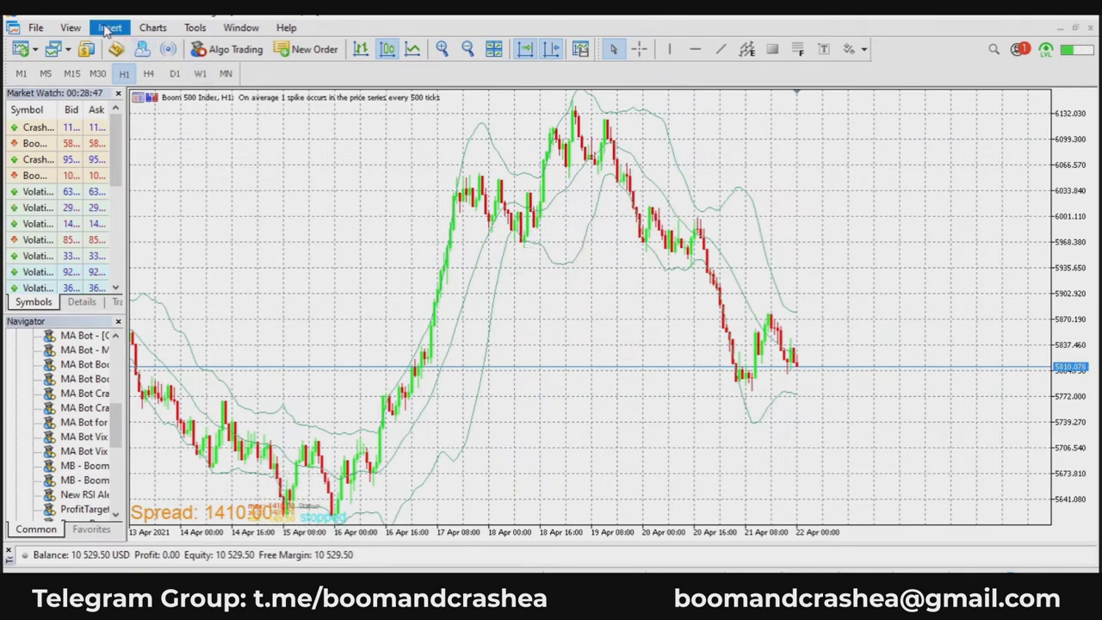
Set a thicker line width for the Bollinger Bands, keeping period 20, deviations 2.000 and MediumSeaGreen.
{"action": "right_click", "coordinate": [466, 159]}
{"action": "left_click", "coordinate": [474, 164]}
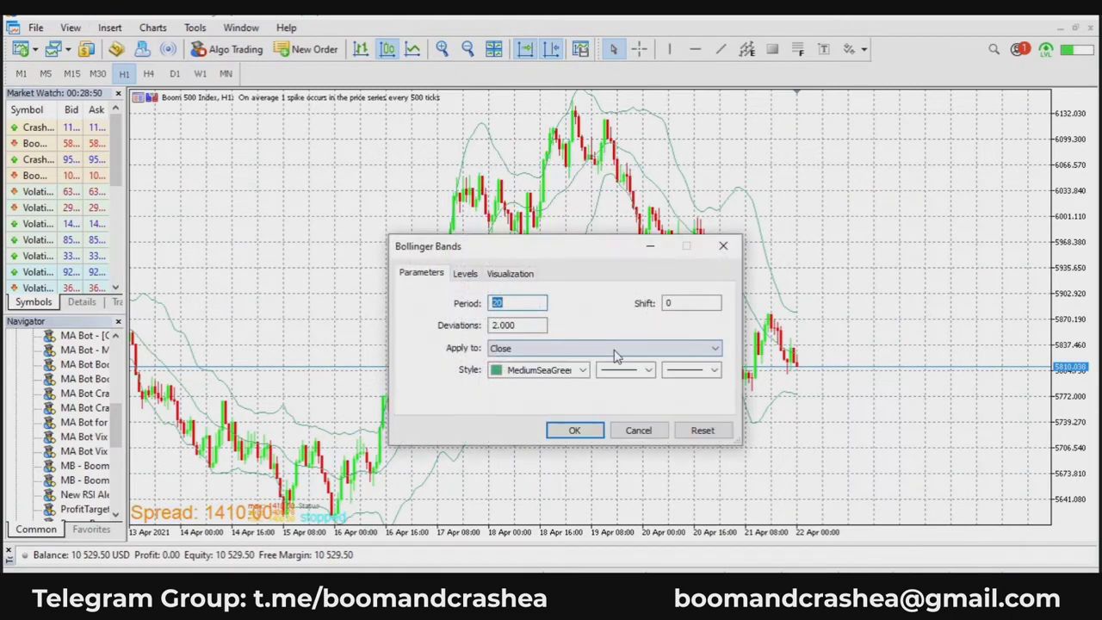
{"action": "left_click", "coordinate": [713, 371]}
{"action": "left_click", "coordinate": [705, 398]}
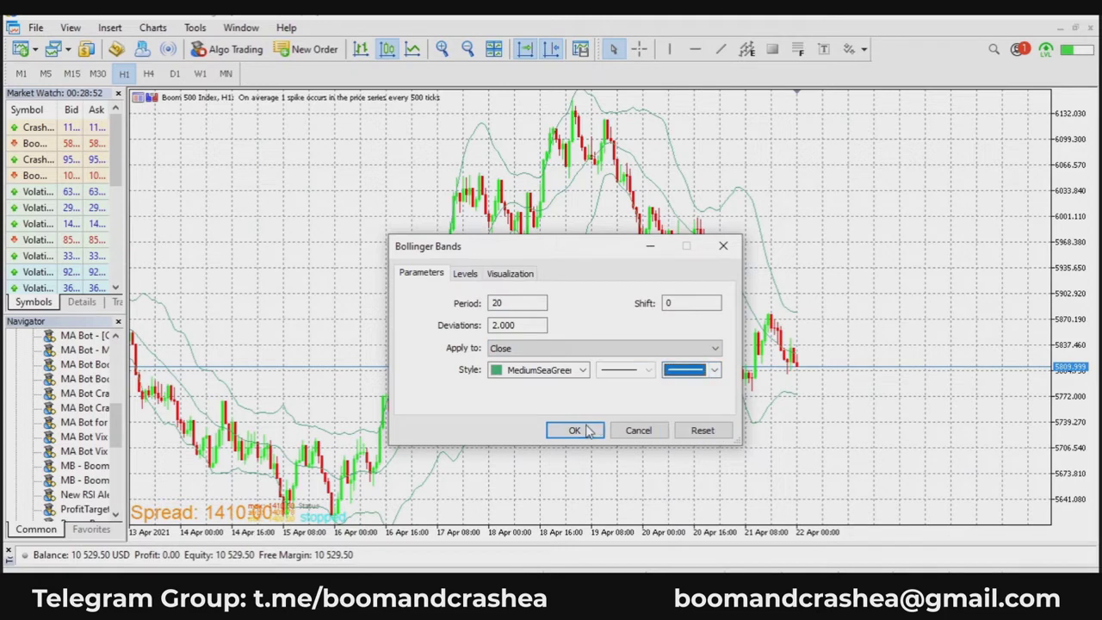
{"action": "left_click", "coordinate": [573, 430]}
{"action": "left_click", "coordinate": [441, 49]}
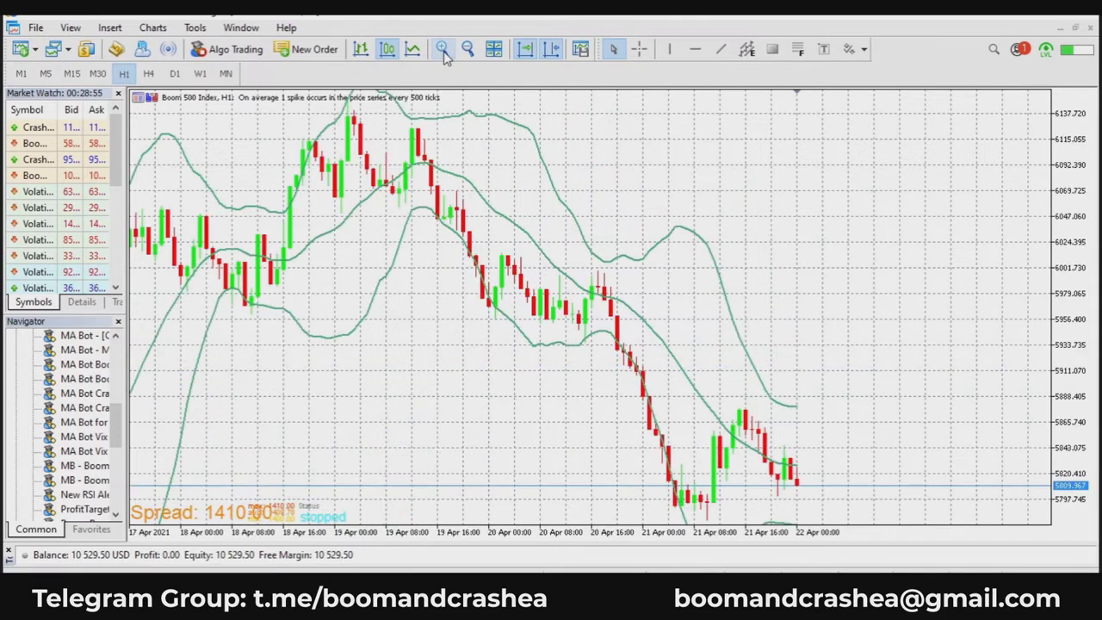
Add a Moving Average trend indicator with period 20, the Exponential method, the Close price and a red line.
{"action": "left_click", "coordinate": [109, 27]}
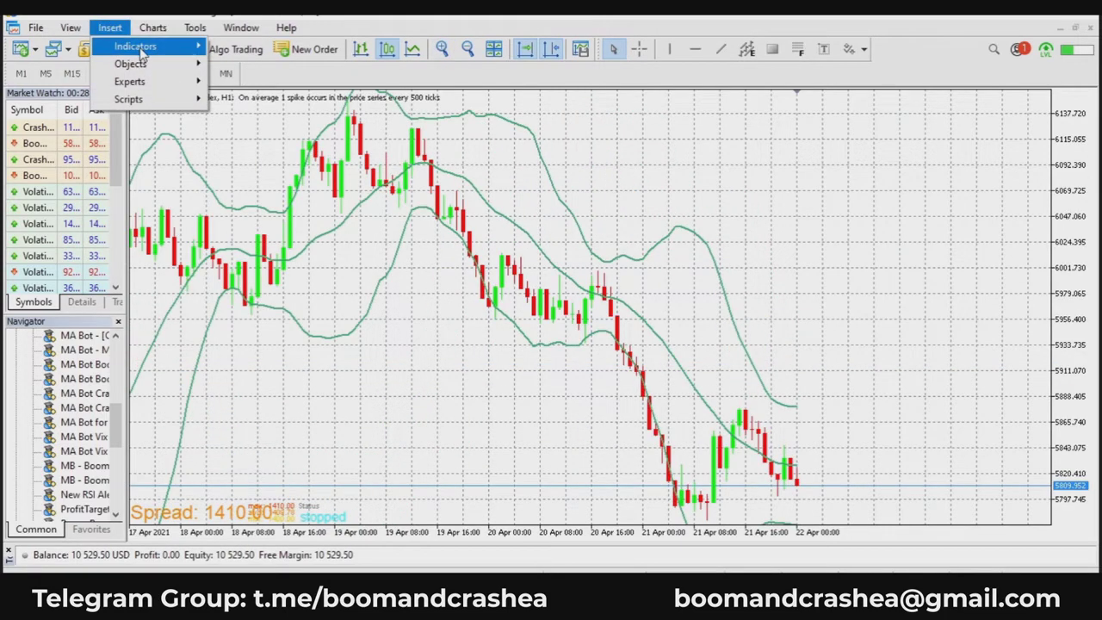
{"action": "mouse_move", "coordinate": [138, 49]}
{"action": "mouse_move", "coordinate": [337, 141]}
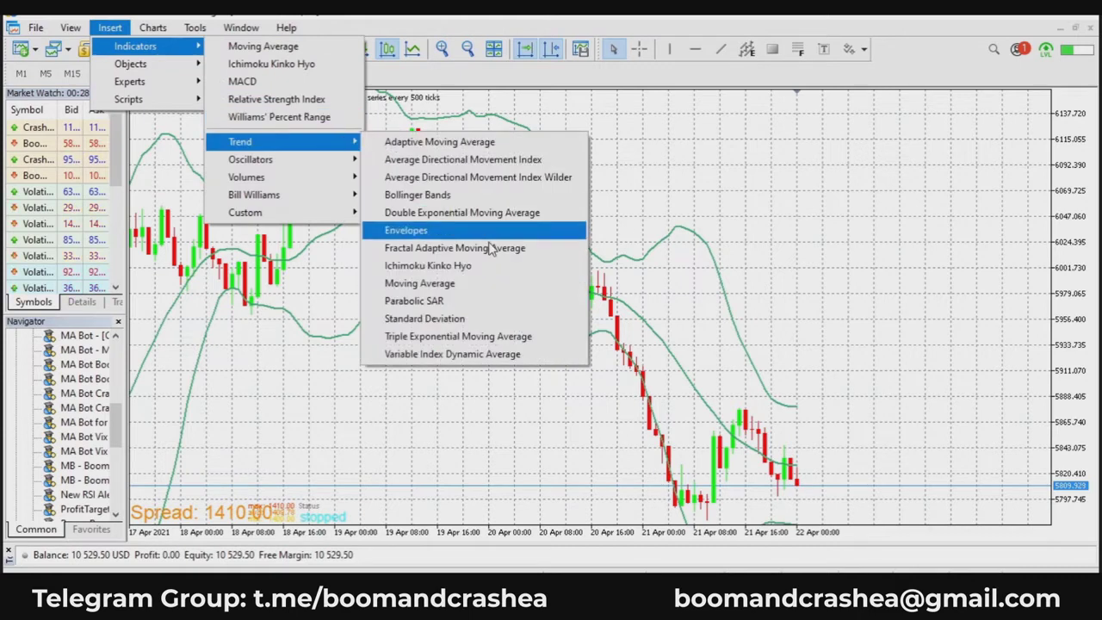
{"action": "left_click", "coordinate": [508, 282]}
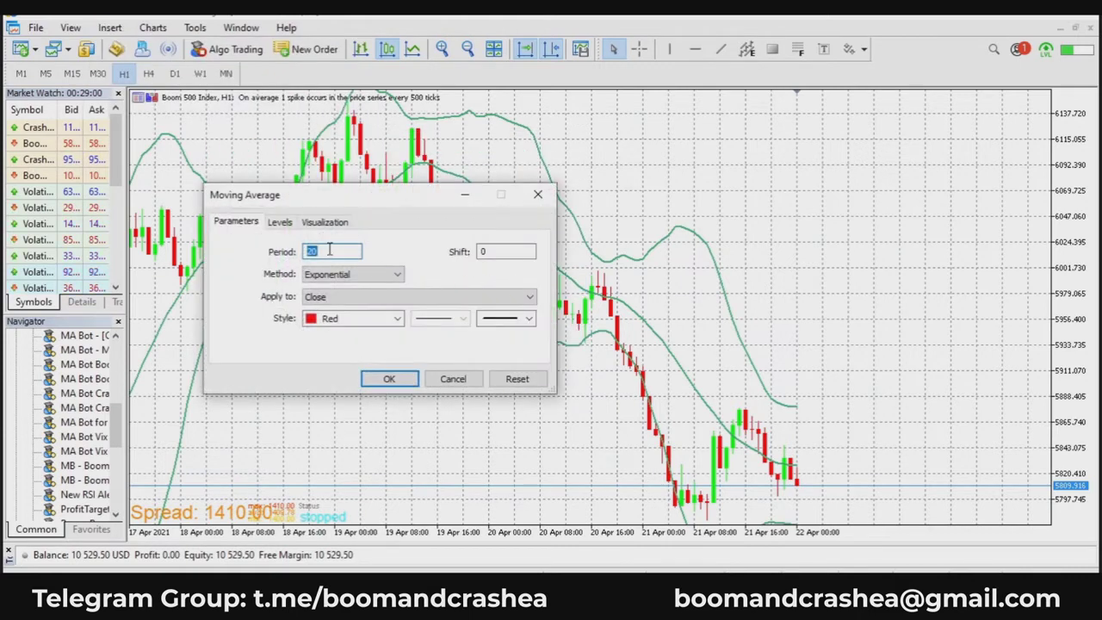
{"action": "left_click", "coordinate": [410, 382]}
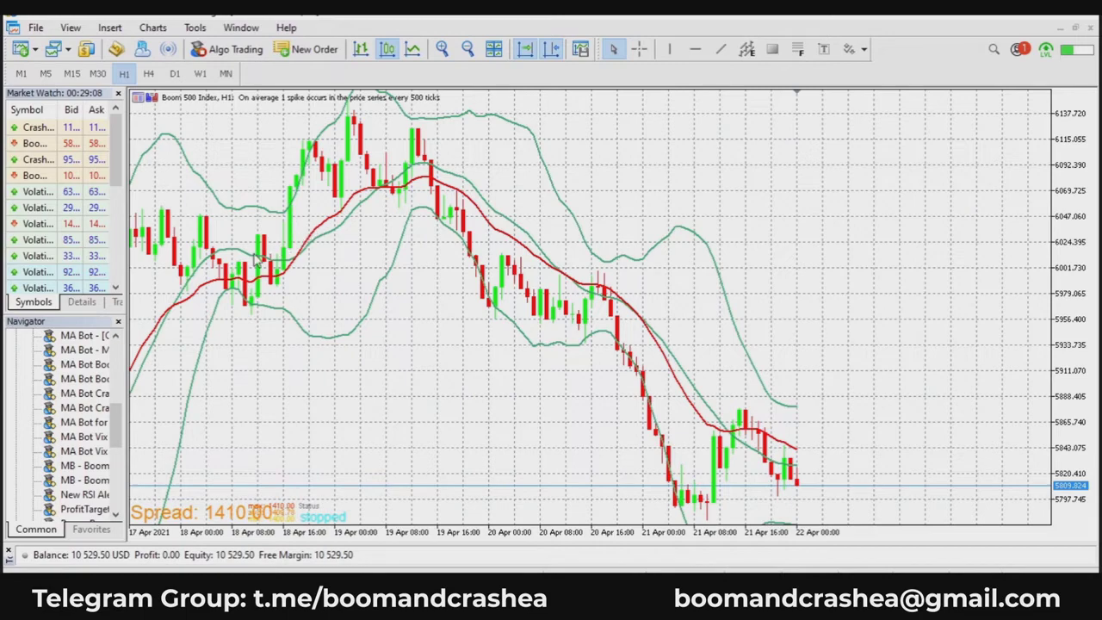
Turn off auto scroll and compare the red moving average with the middle Bollinger band in earlier price history.
{"action": "scroll", "coordinate": [766, 329], "scroll_direction": "up", "scroll_amount": 2}
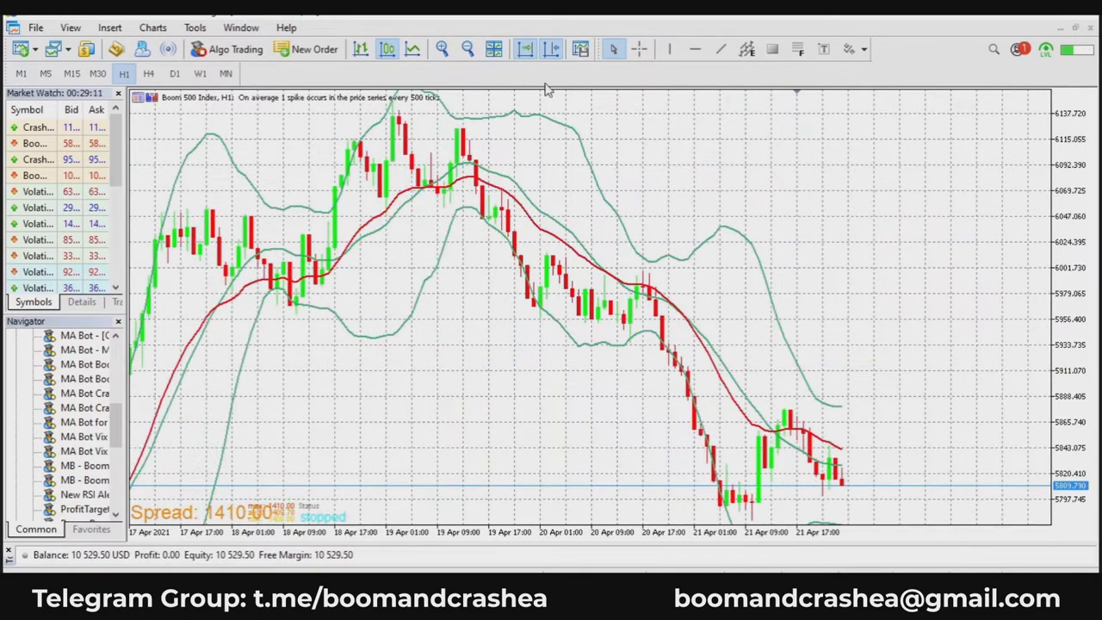
{"action": "left_click", "coordinate": [525, 49]}
{"action": "scroll", "coordinate": [869, 334], "scroll_direction": "up", "scroll_amount": 5}
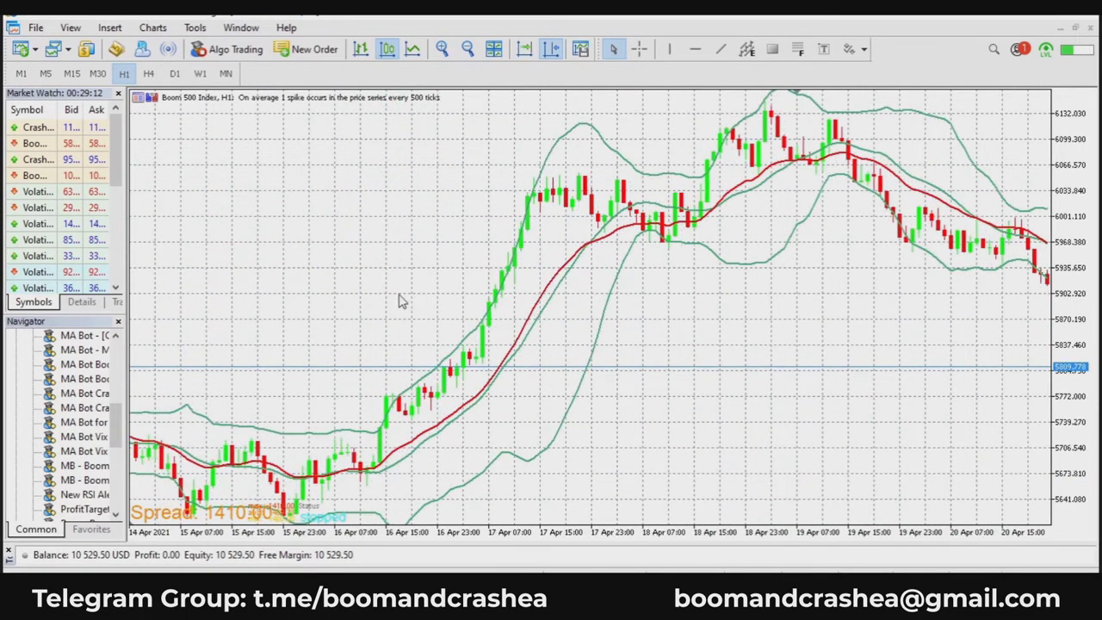
{"action": "scroll", "coordinate": [516, 284], "scroll_direction": "up", "scroll_amount": 3}
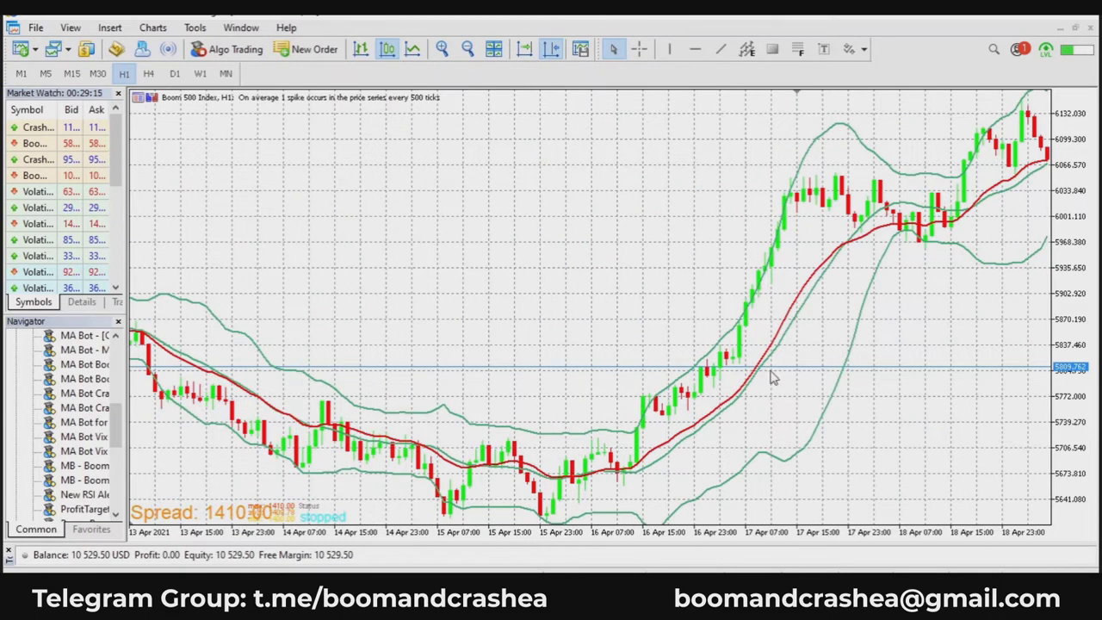
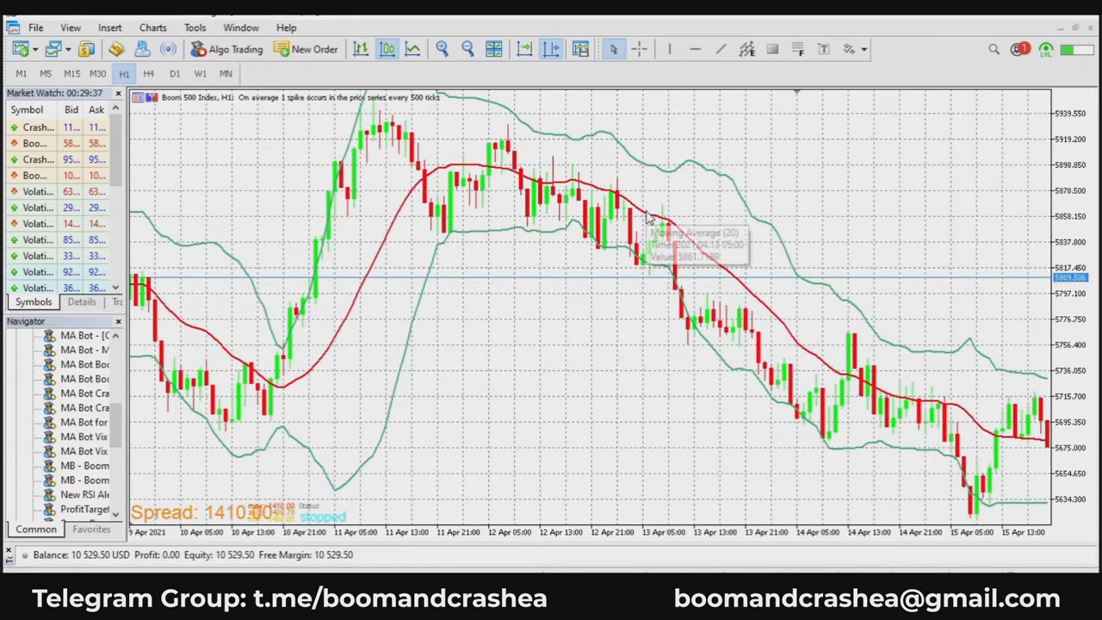
Delete the Moving Average from the chart's indicator list, leaving only the Bollinger Bands.
{"action": "right_click", "coordinate": [650, 216]}
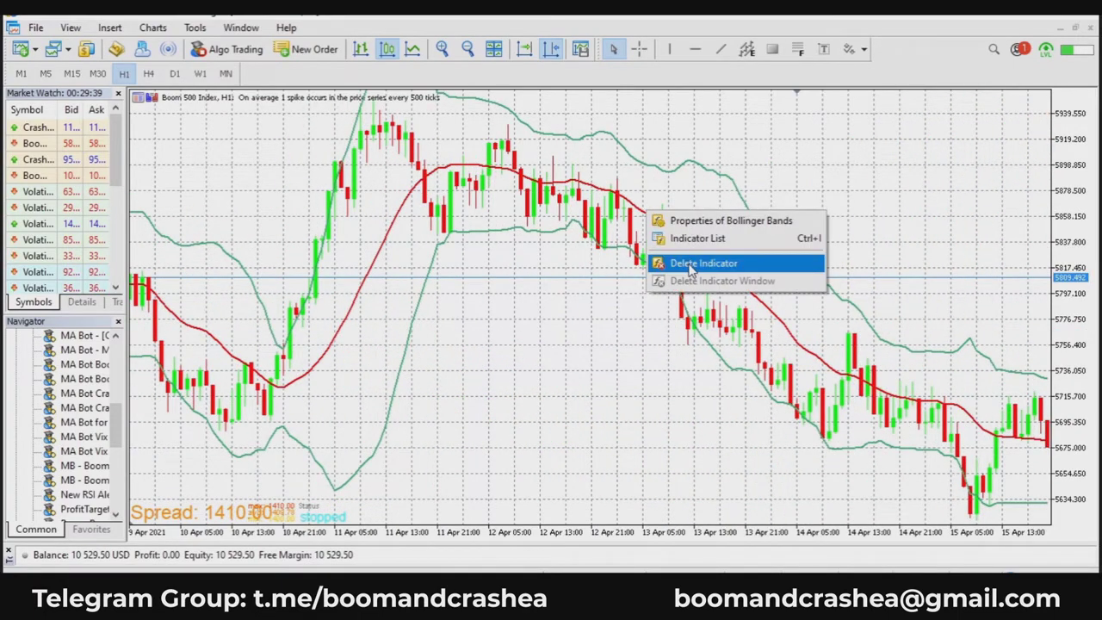
{"action": "right_click", "coordinate": [616, 197]}
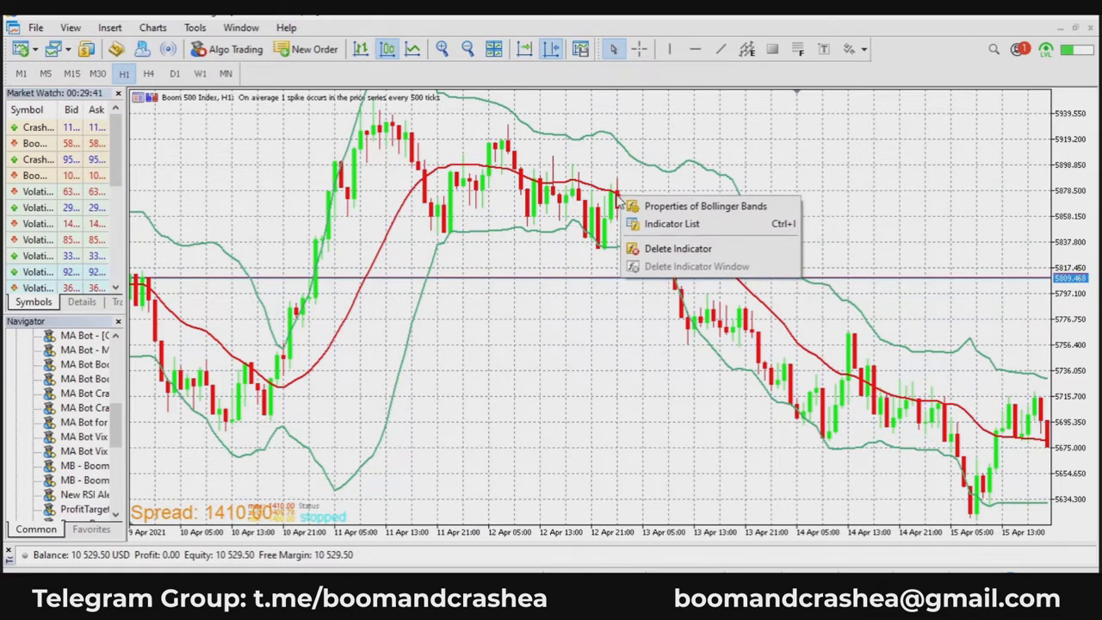
{"action": "left_click", "coordinate": [170, 110]}
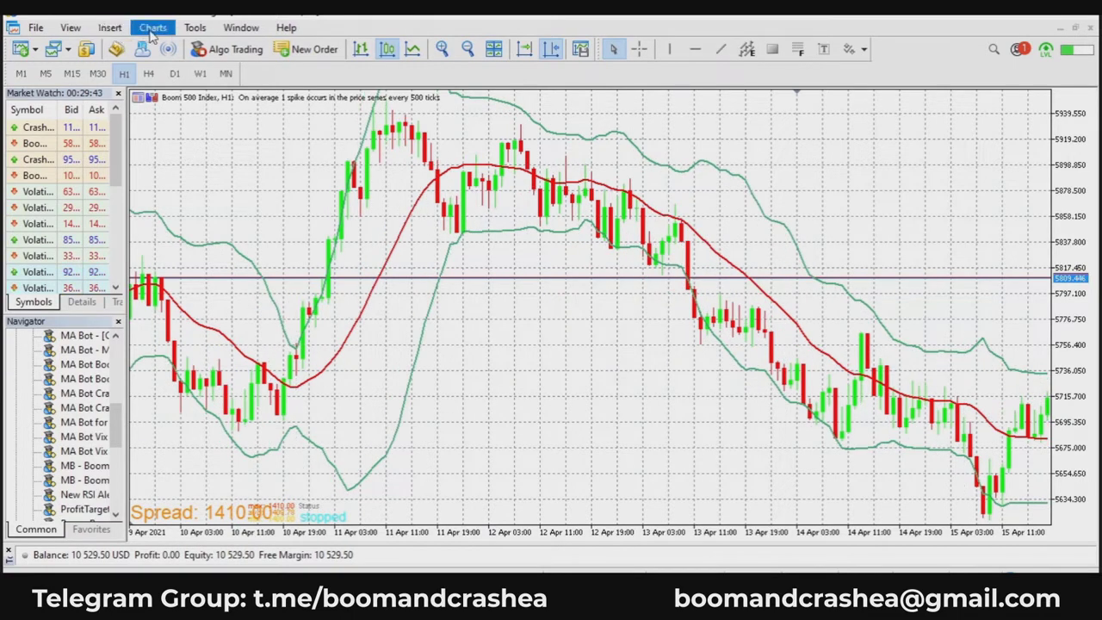
{"action": "left_click", "coordinate": [153, 27]}
{"action": "left_click", "coordinate": [176, 63]}
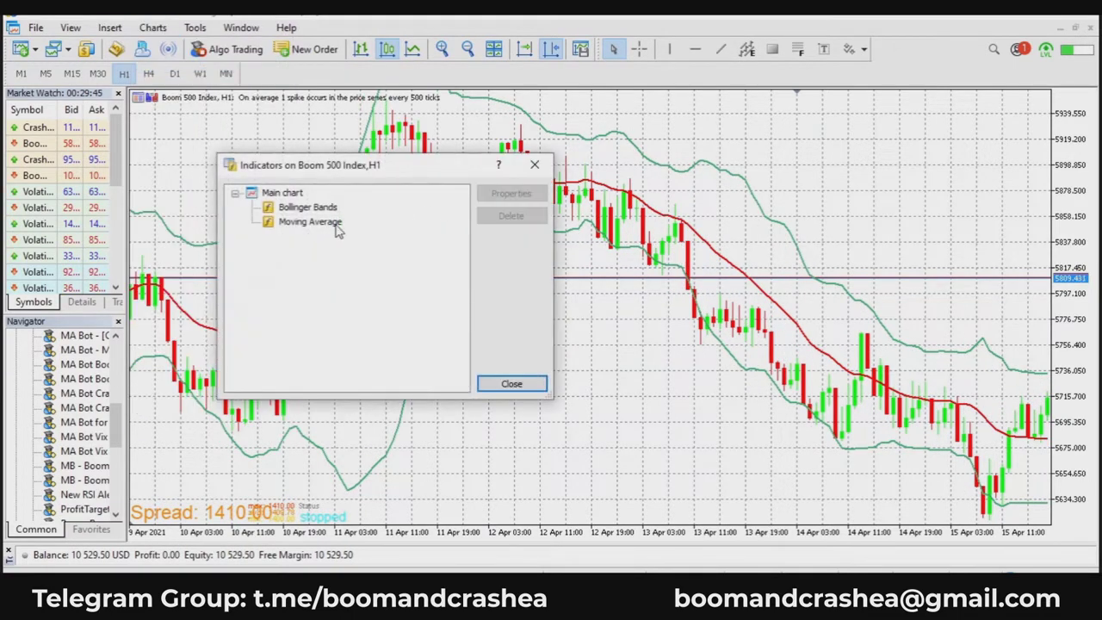
{"action": "left_click", "coordinate": [336, 225]}
{"action": "left_click", "coordinate": [498, 219]}
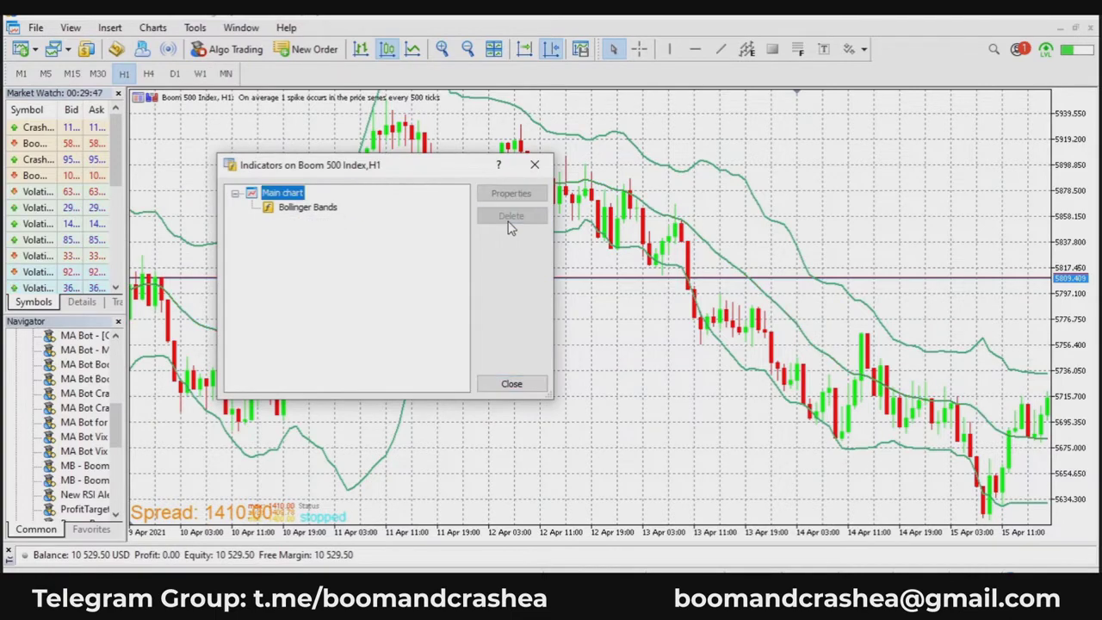
{"action": "left_click", "coordinate": [535, 168]}
Examine how price moves between the Bollinger Bands from the latest candles back to 22 March 2021.
{"action": "scroll", "coordinate": [436, 332], "scroll_direction": "down", "scroll_amount": 10}
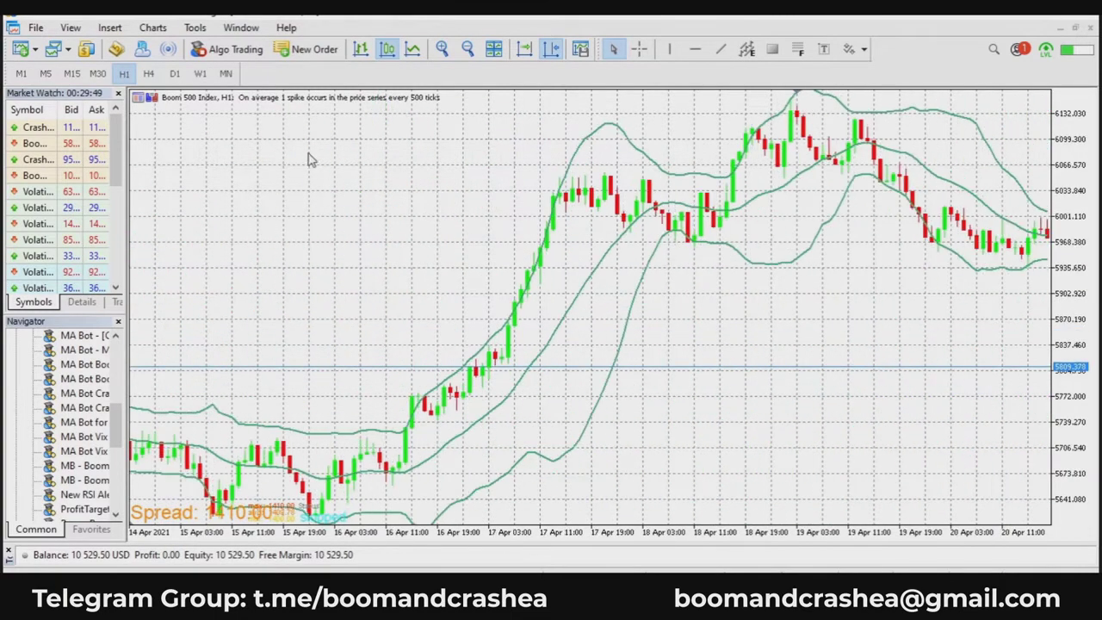
{"action": "scroll", "coordinate": [310, 159], "scroll_direction": "down", "scroll_amount": 6}
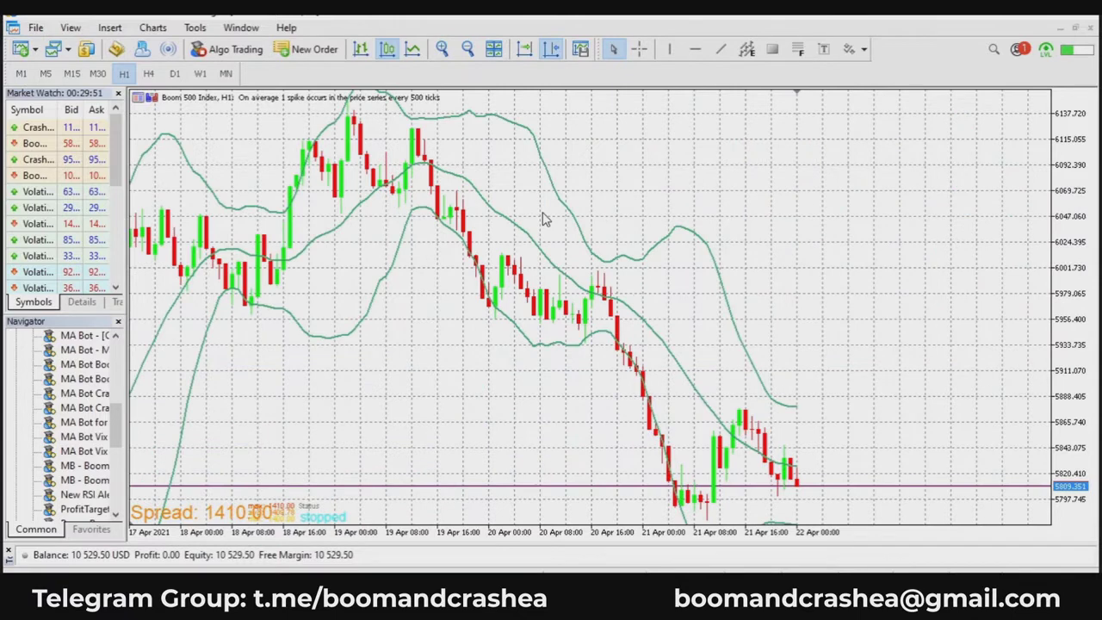
{"action": "left_click", "coordinate": [468, 49]}
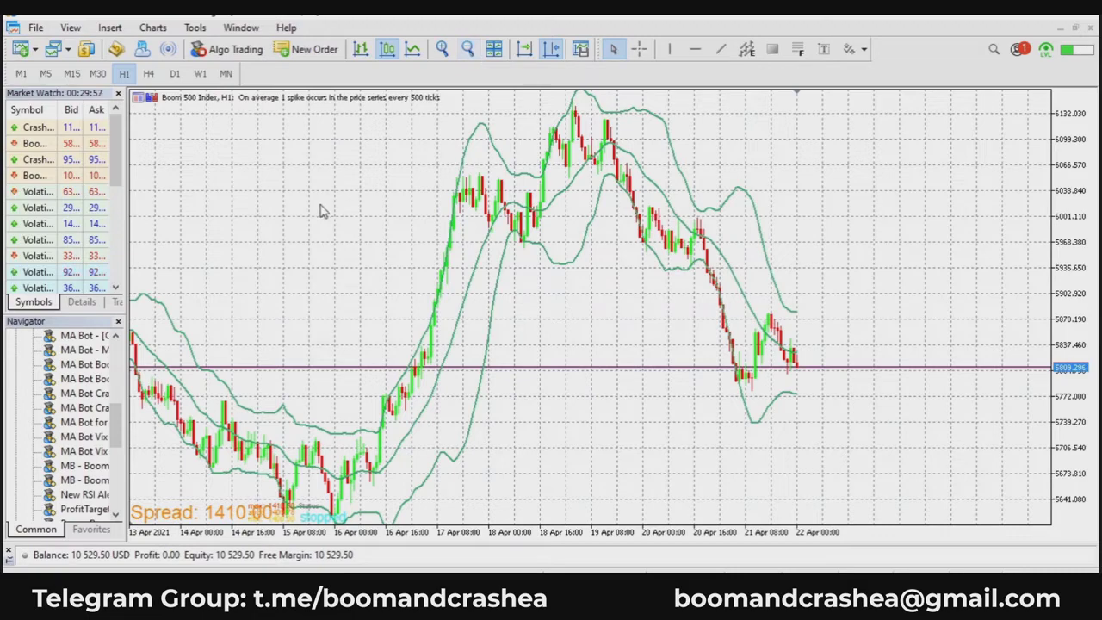
{"action": "left_click_drag", "start_coordinate": [323, 211], "coordinate": [667, 215]}
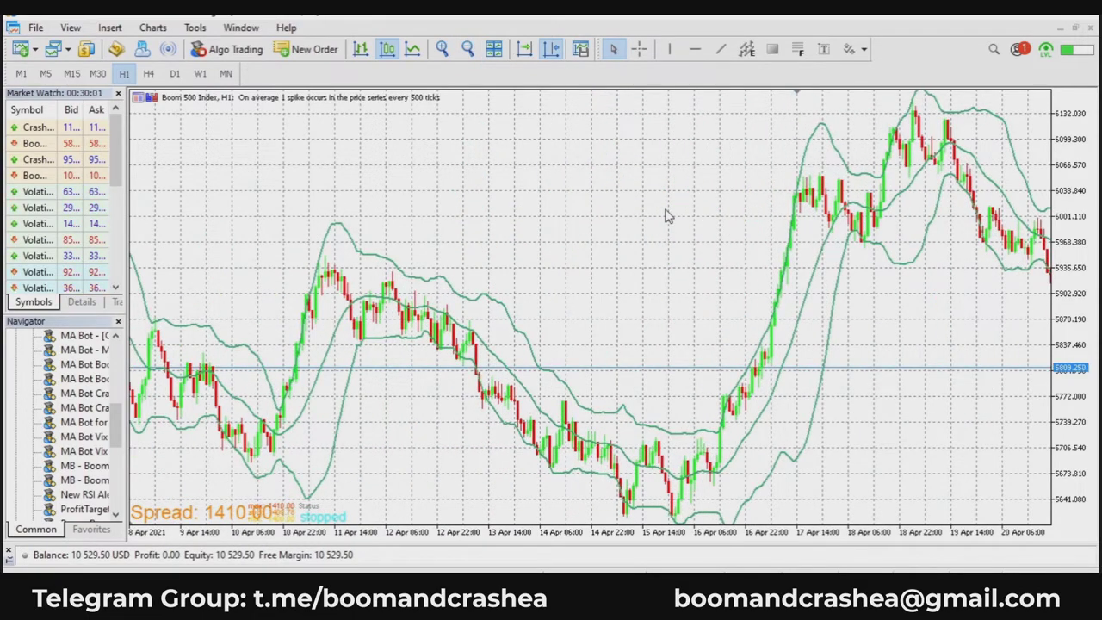
{"action": "left_click_drag", "start_coordinate": [574, 227], "coordinate": [791, 273]}
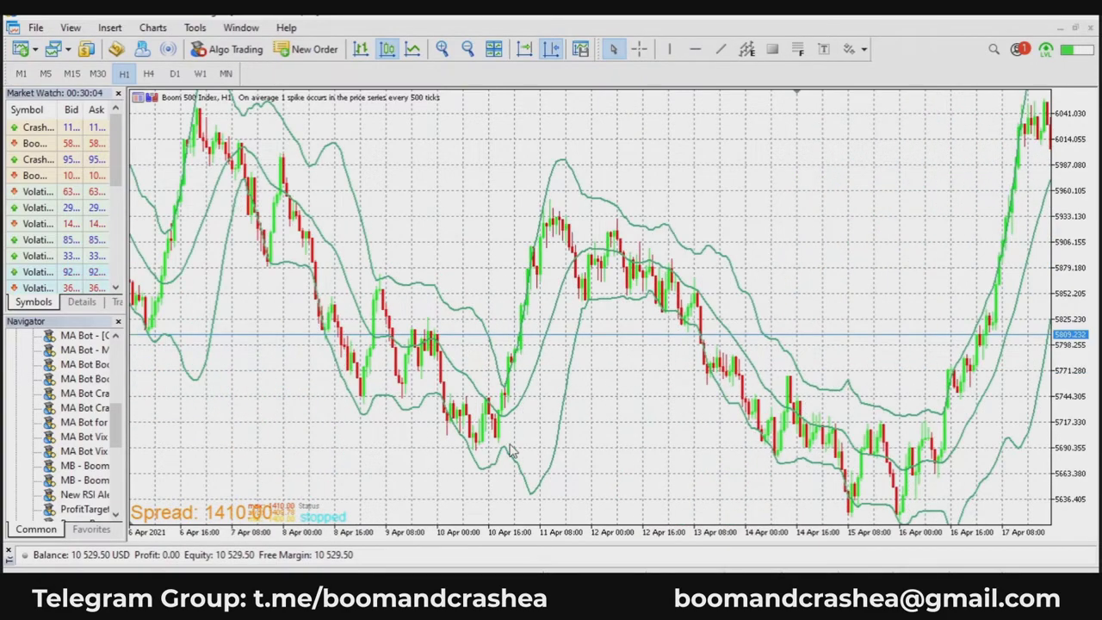
{"action": "left_click", "coordinate": [442, 49]}
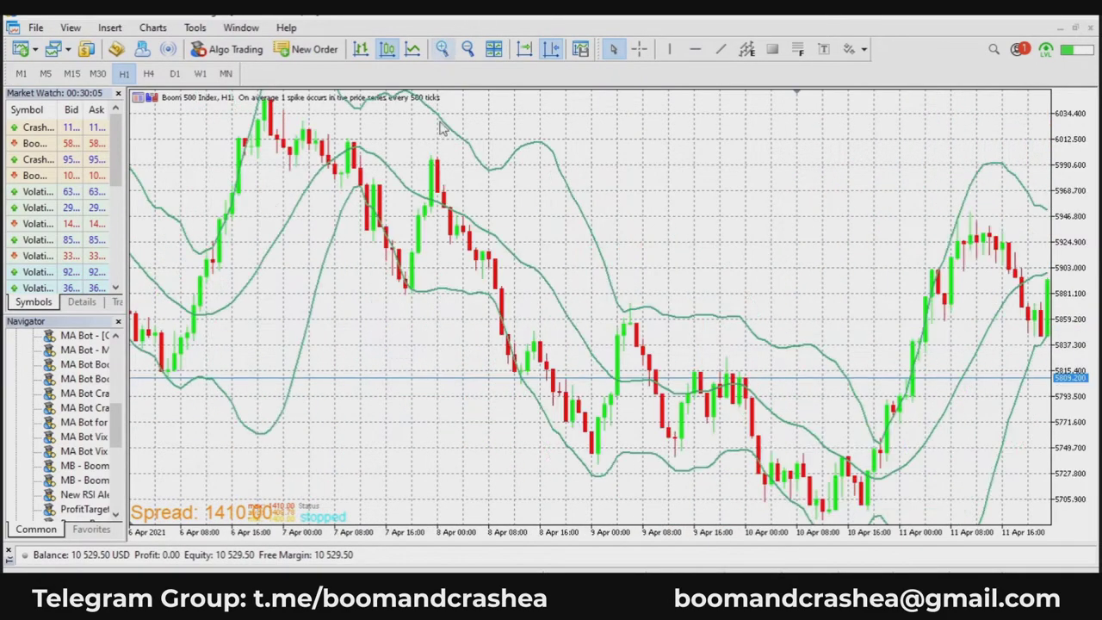
{"action": "left_click_drag", "start_coordinate": [483, 221], "coordinate": [836, 227]}
{"action": "left_click_drag", "start_coordinate": [488, 254], "coordinate": [856, 300]}
{"action": "left_click_drag", "start_coordinate": [516, 293], "coordinate": [796, 297]}
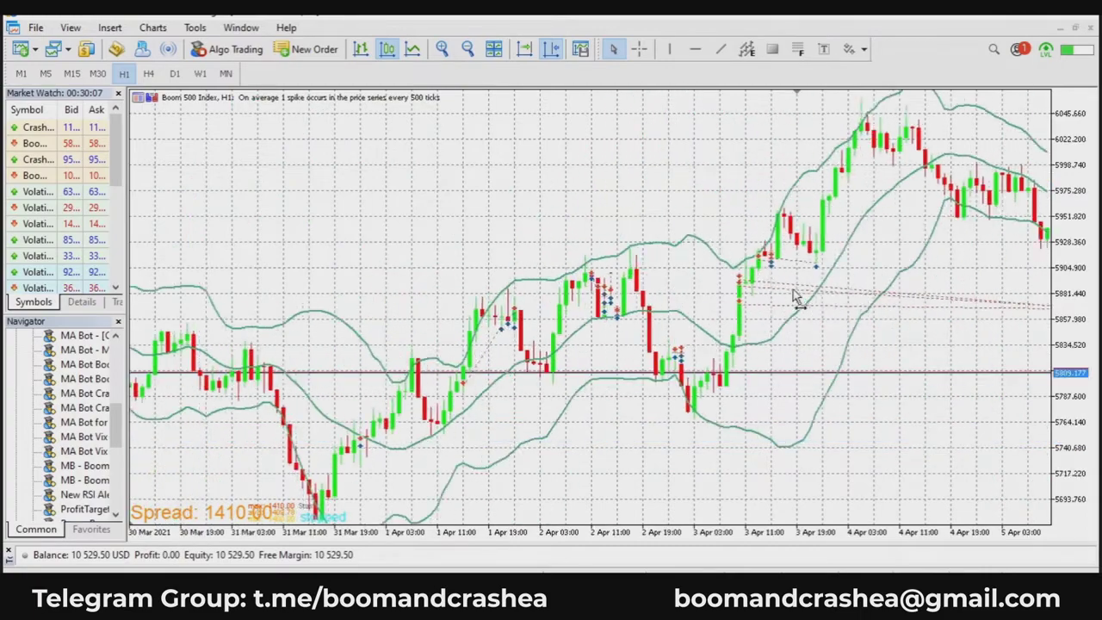
{"action": "left_click_drag", "start_coordinate": [482, 284], "coordinate": [656, 291]}
{"action": "left_click_drag", "start_coordinate": [516, 276], "coordinate": [833, 289]}
{"action": "left_click_drag", "start_coordinate": [529, 251], "coordinate": [856, 280]}
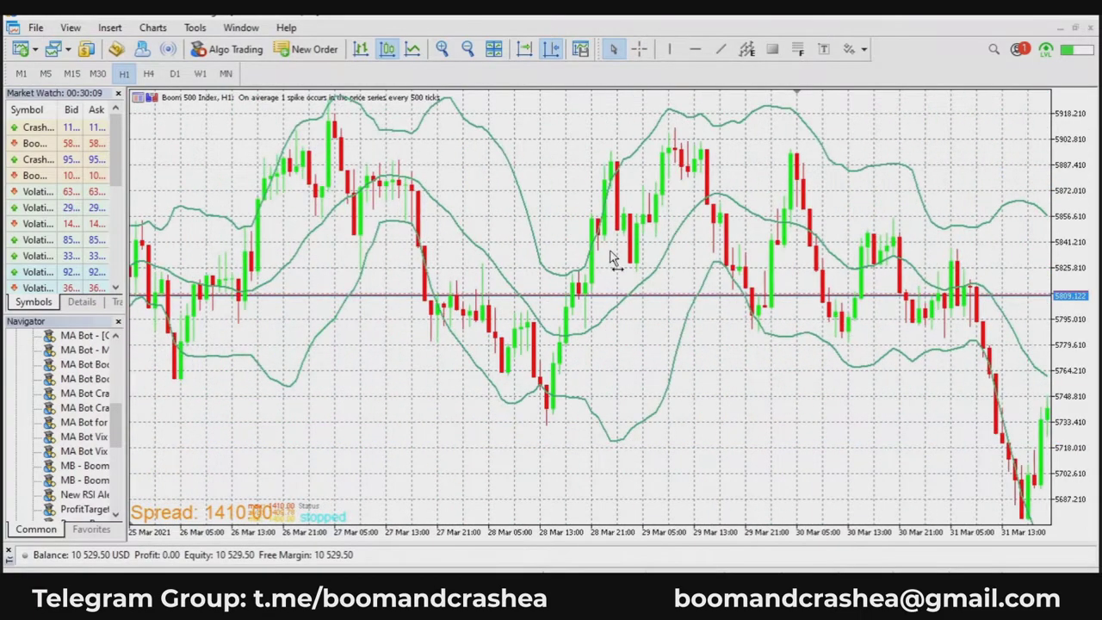
{"action": "left_click_drag", "start_coordinate": [611, 258], "coordinate": [750, 266]}
{"action": "left_click_drag", "start_coordinate": [445, 253], "coordinate": [750, 283]}
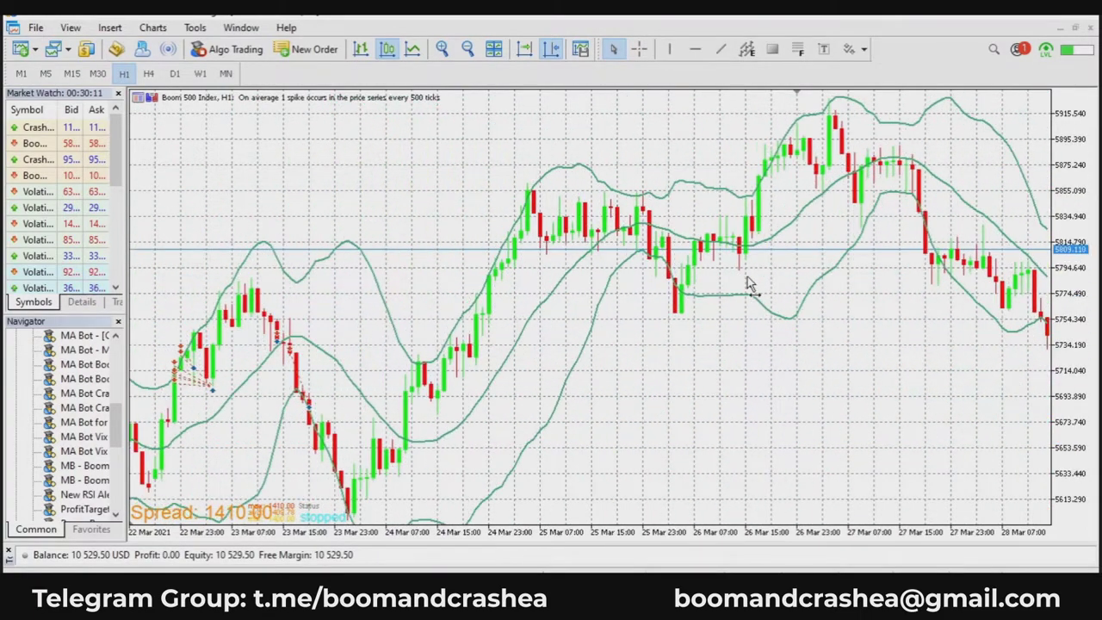
Examine how the Bollinger Bands widen and narrow between 21 March and 2 April 2021 on the zoomed-out chart.
{"action": "left_click", "coordinate": [467, 49]}
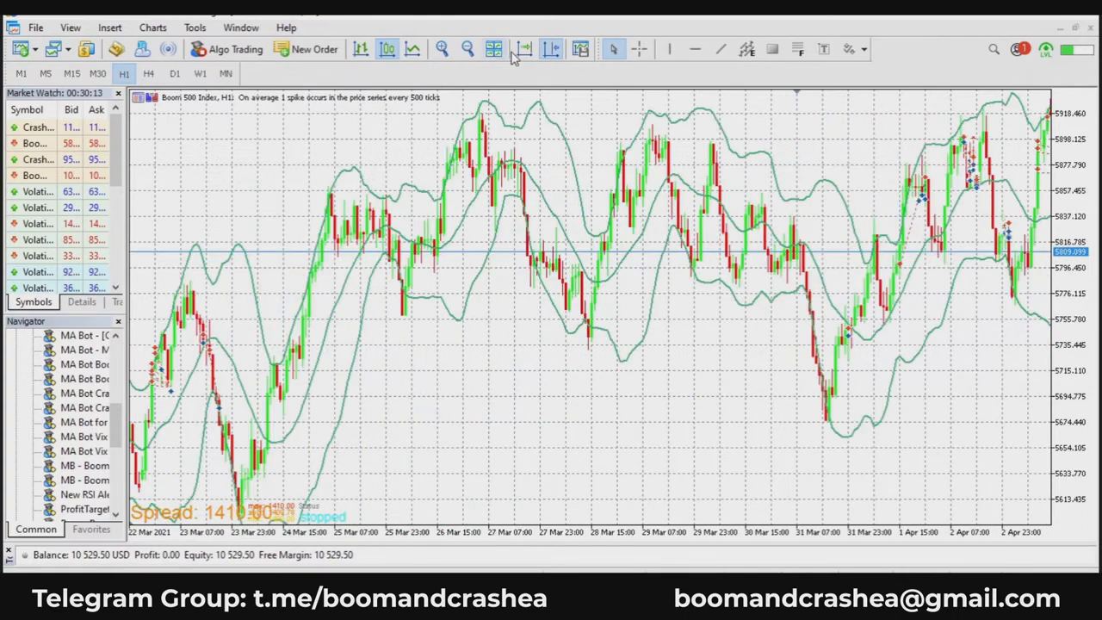
{"action": "left_click", "coordinate": [523, 50]}
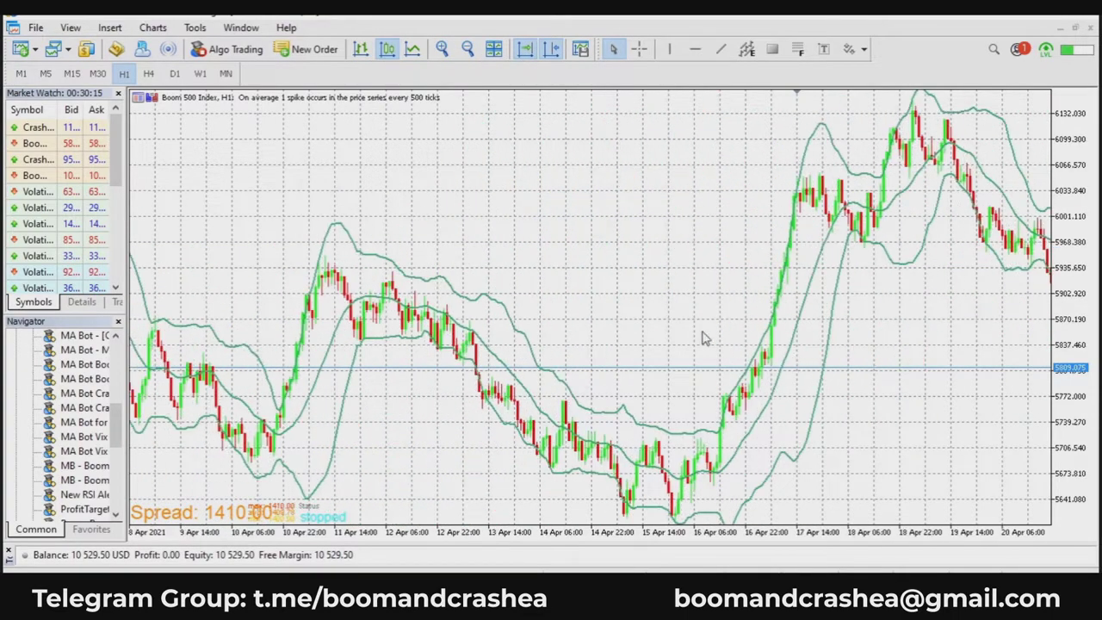
{"action": "left_click", "coordinate": [524, 49]}
{"action": "left_click_drag", "start_coordinate": [335, 266], "coordinate": [637, 284]}
{"action": "left_click_drag", "start_coordinate": [433, 251], "coordinate": [637, 289]}
{"action": "left_click_drag", "start_coordinate": [431, 295], "coordinate": [701, 333]}
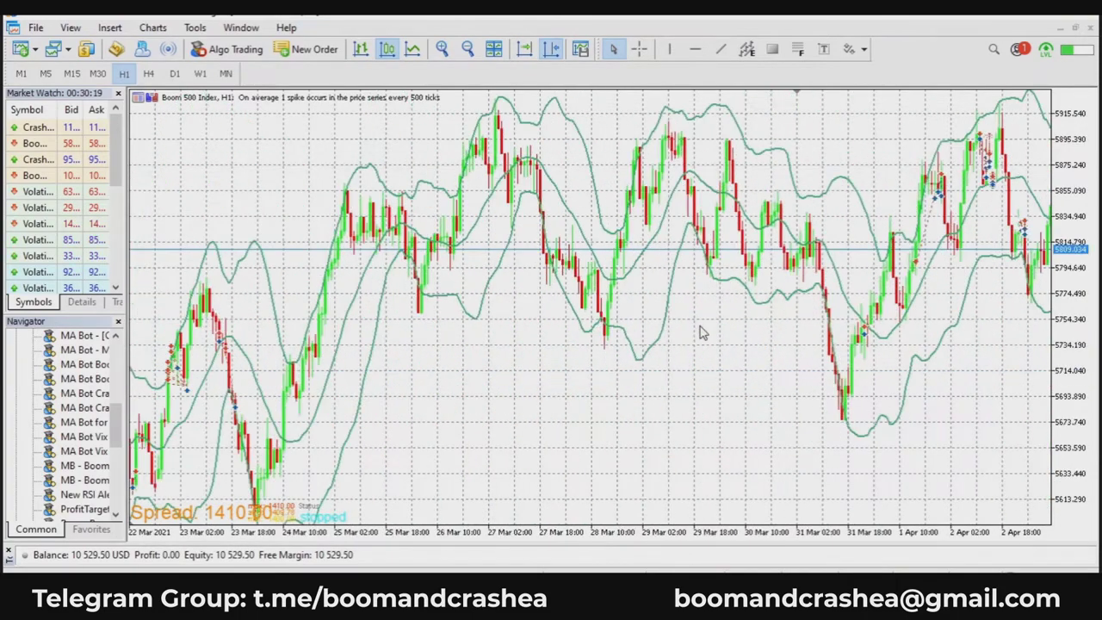
{"action": "left_click_drag", "start_coordinate": [481, 308], "coordinate": [529, 312]}
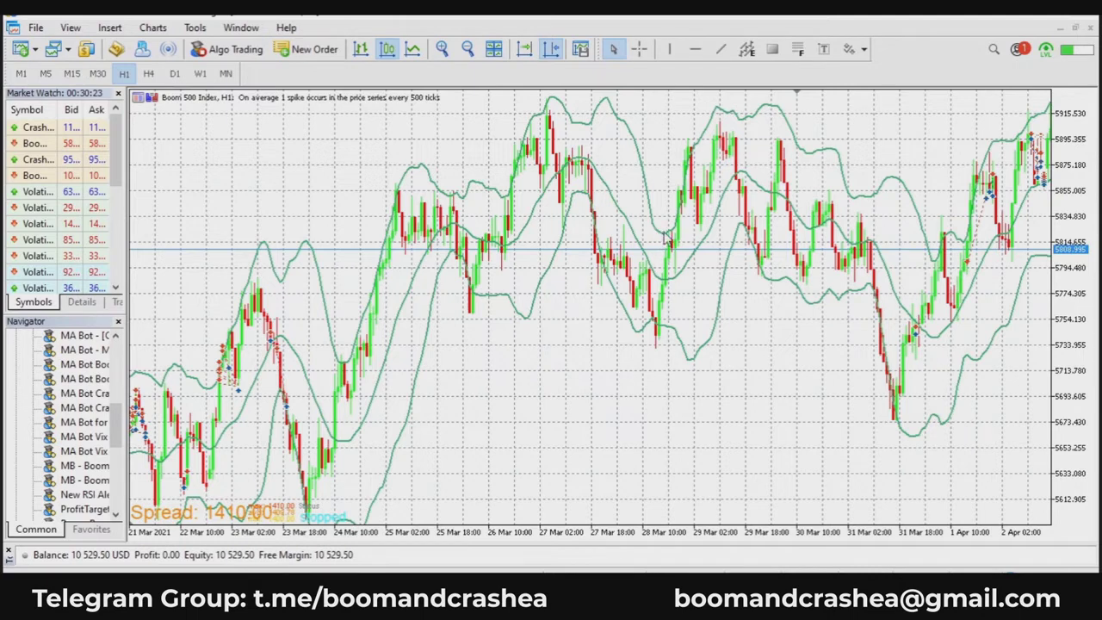
{"action": "mouse_move", "coordinate": [669, 284]}
Mark the narrow section of the bands with vertical lines at 19 March 05:00, 19 March 16:00 and 20 March 02:00, 2021.
{"action": "left_click_drag", "start_coordinate": [580, 442], "coordinate": [890, 457]}
{"action": "left_click_drag", "start_coordinate": [556, 373], "coordinate": [717, 367]}
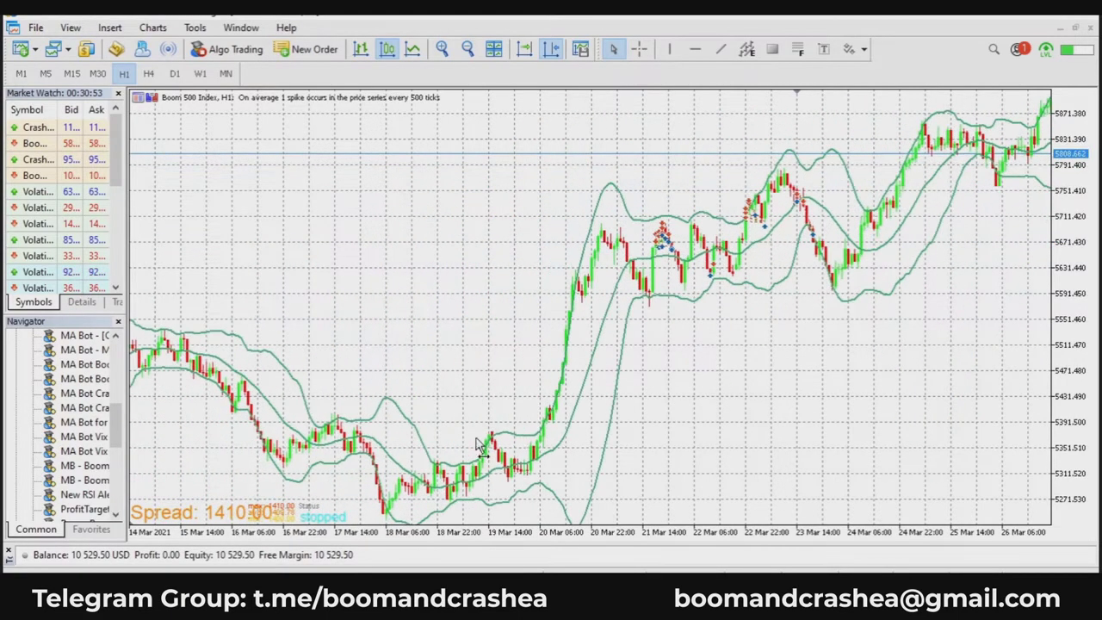
{"action": "left_click_drag", "start_coordinate": [482, 447], "coordinate": [568, 441]}
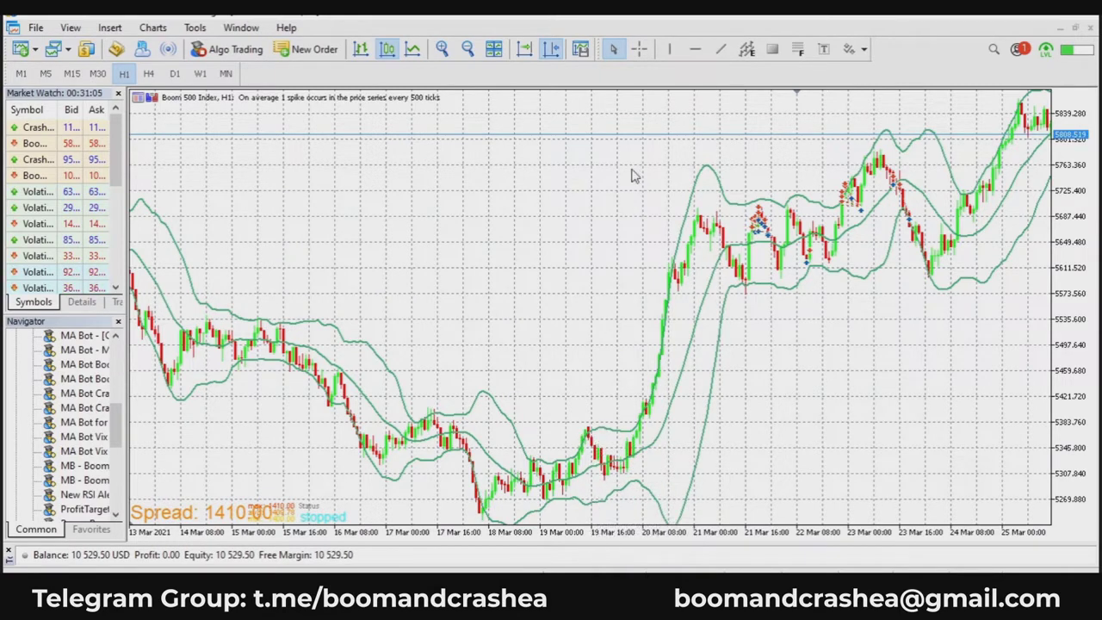
{"action": "left_click", "coordinate": [667, 55]}
{"action": "left_click", "coordinate": [592, 364]}
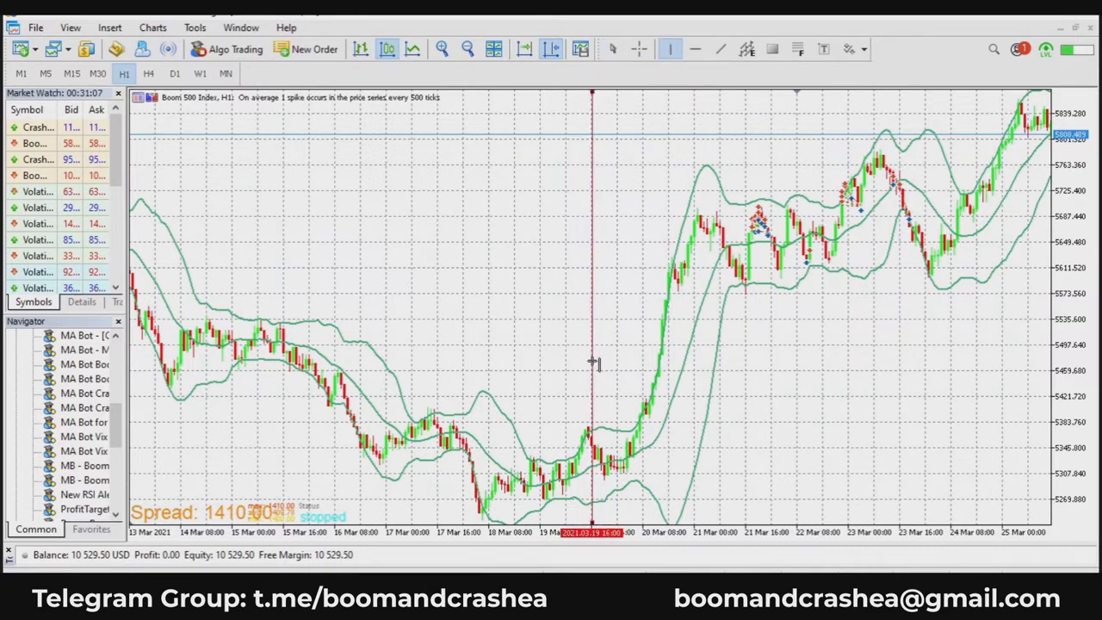
{"action": "left_click", "coordinate": [670, 49]}
{"action": "left_click", "coordinate": [547, 315]}
{"action": "left_click_drag", "start_coordinate": [549, 315], "coordinate": [557, 340]}
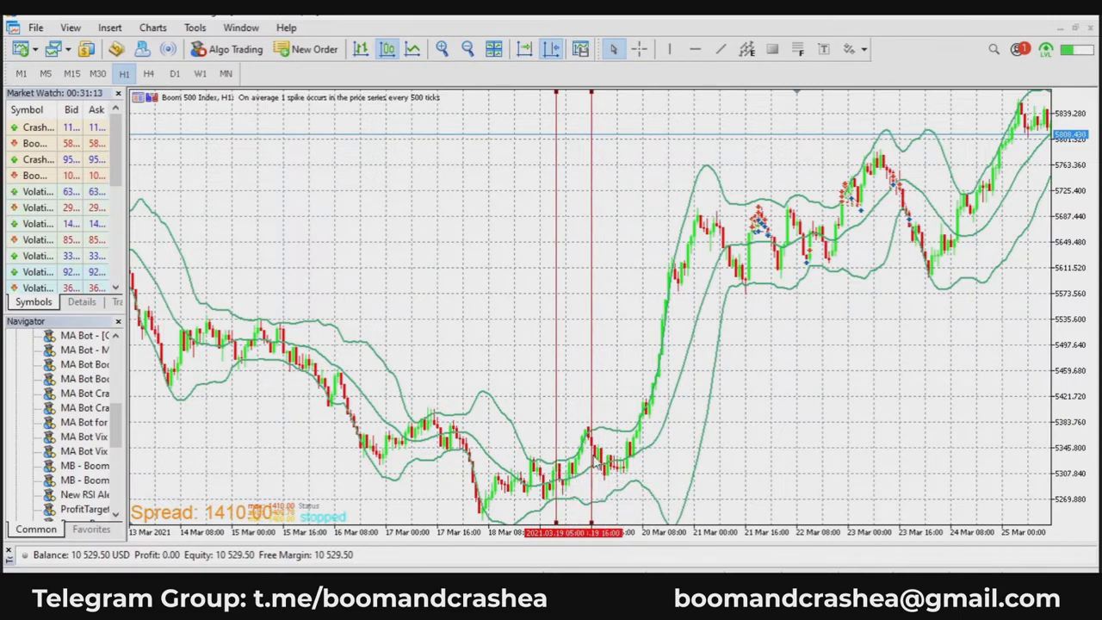
{"action": "left_click", "coordinate": [668, 49]}
{"action": "left_click", "coordinate": [624, 410]}
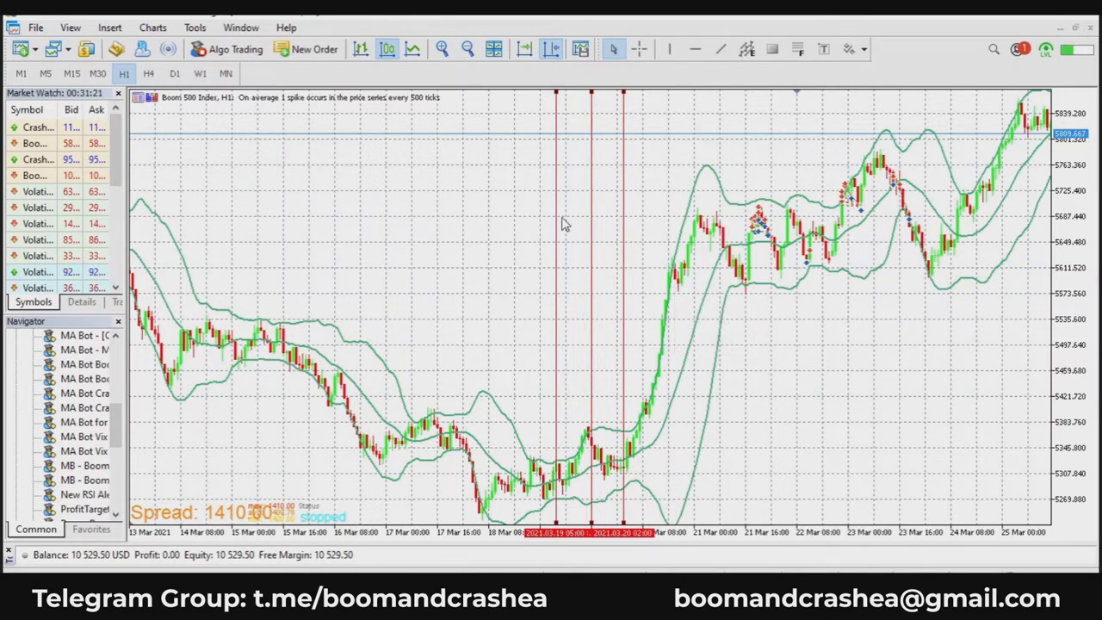
Delete all three vertical lines from the chart through its object list.
{"action": "left_click", "coordinate": [153, 27]}
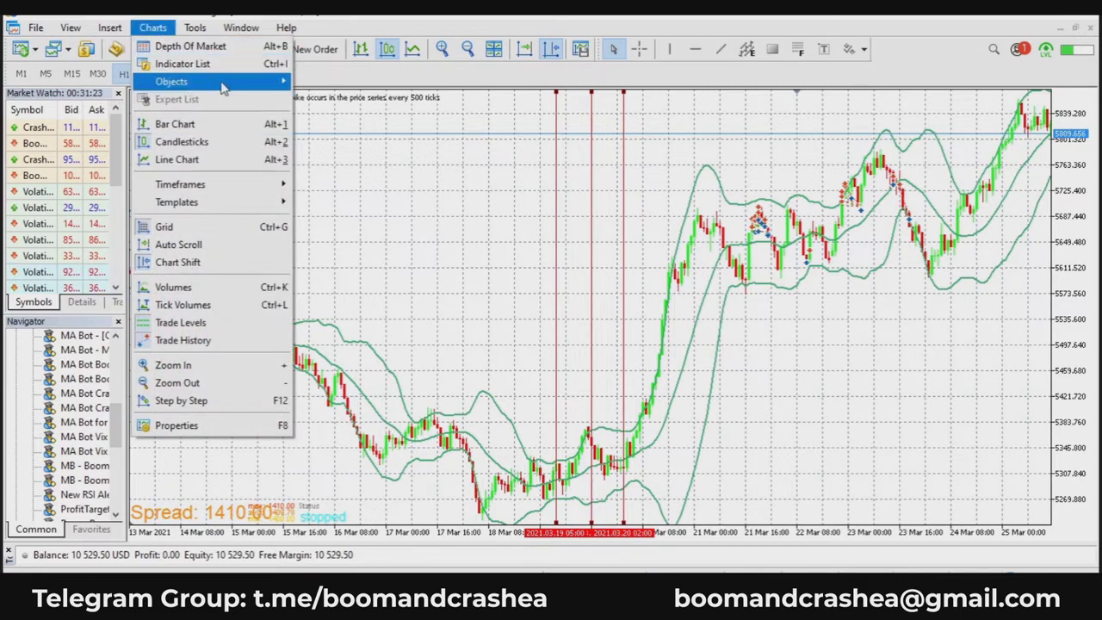
{"action": "mouse_move", "coordinate": [259, 81]}
{"action": "left_click", "coordinate": [310, 85]}
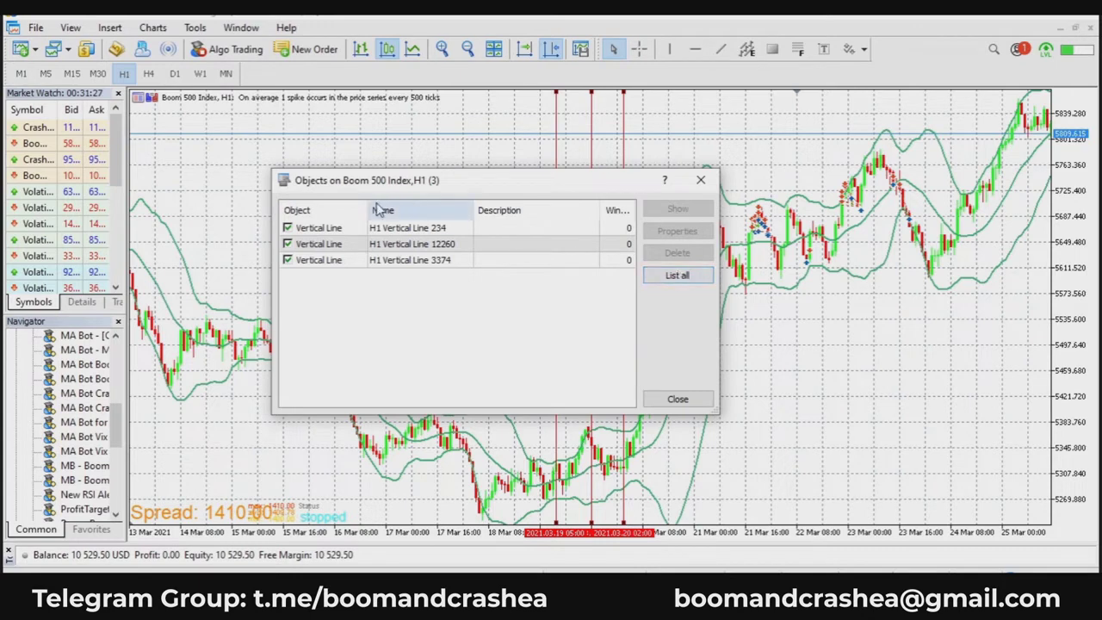
{"action": "left_click", "coordinate": [331, 228]}
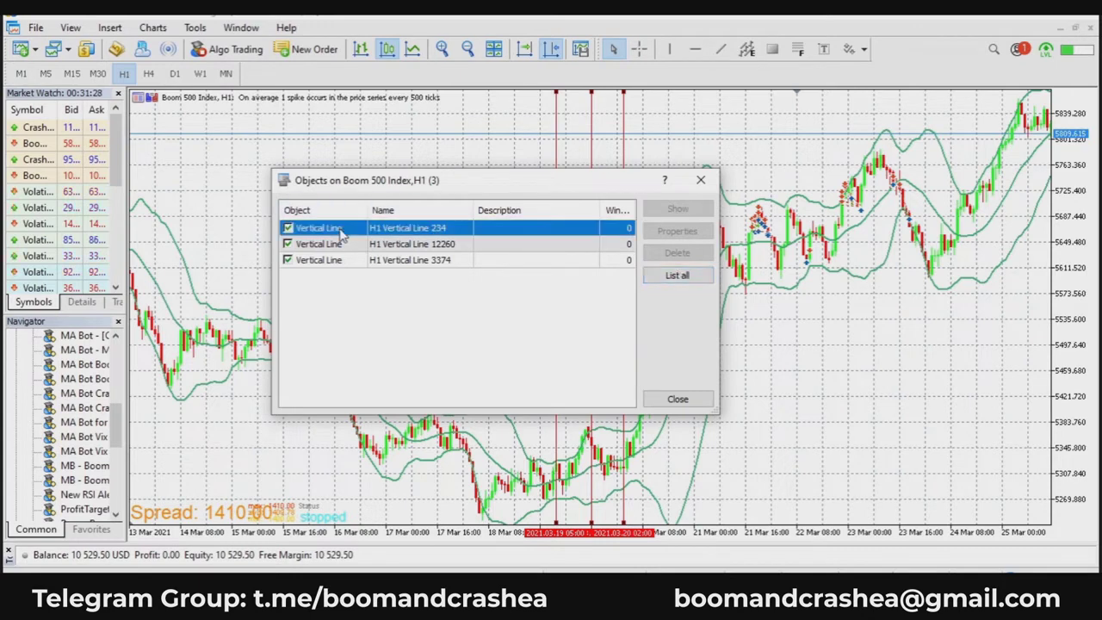
{"action": "left_click", "coordinate": [403, 246]}
{"action": "left_click", "coordinate": [411, 260]}
{"action": "left_click", "coordinate": [393, 229], "text": "shift"}
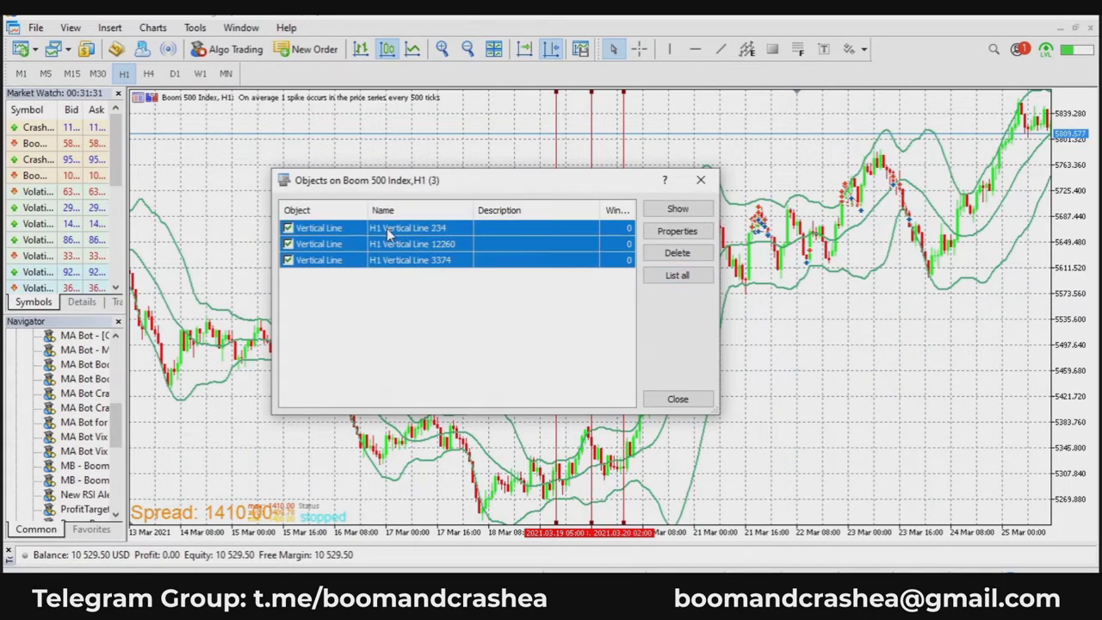
{"action": "left_click", "coordinate": [677, 252]}
{"action": "left_click", "coordinate": [699, 180]}
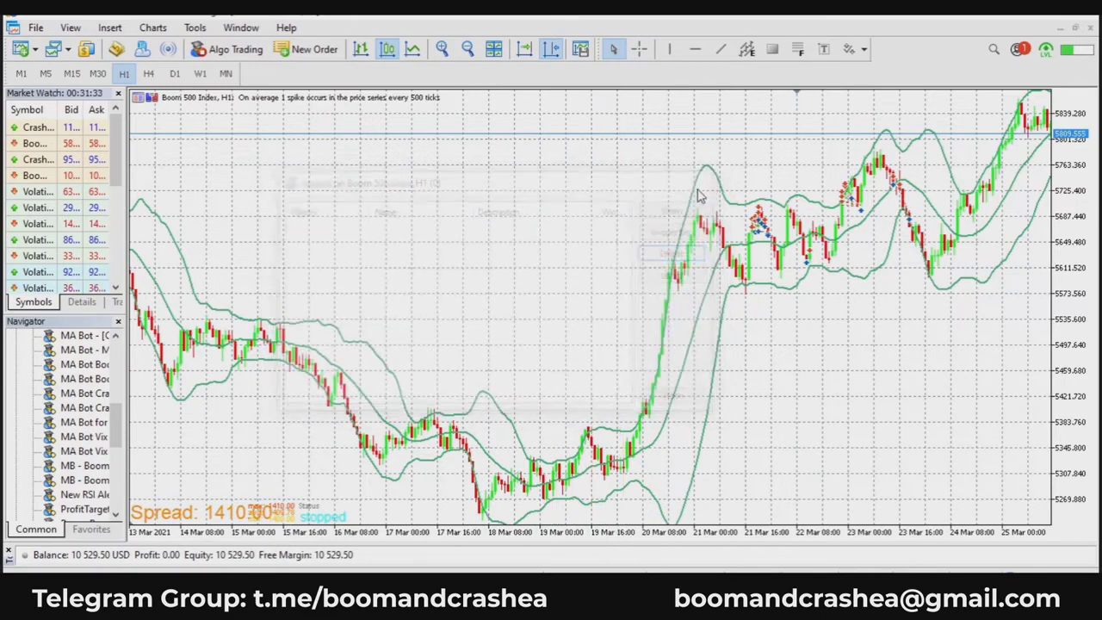
Examine how the Bollinger Bands behave from 16 to 27 March 2021, and return the chart to the latest candles with Auto Scroll.
{"action": "scroll", "coordinate": [516, 263], "scroll_direction": "down", "scroll_amount": 3}
{"action": "left_click_drag", "start_coordinate": [796, 370], "coordinate": [682, 346]}
{"action": "scroll", "coordinate": [683, 345], "scroll_direction": "down", "scroll_amount": 1}
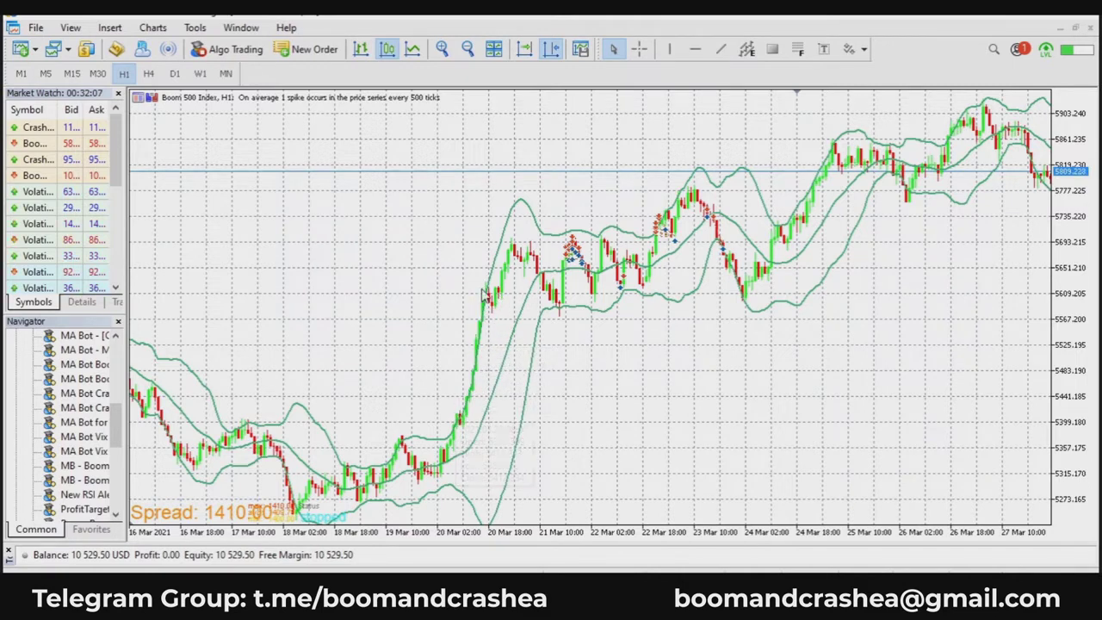
{"action": "mouse_move", "coordinate": [490, 306]}
{"action": "left_click", "coordinate": [525, 50]}
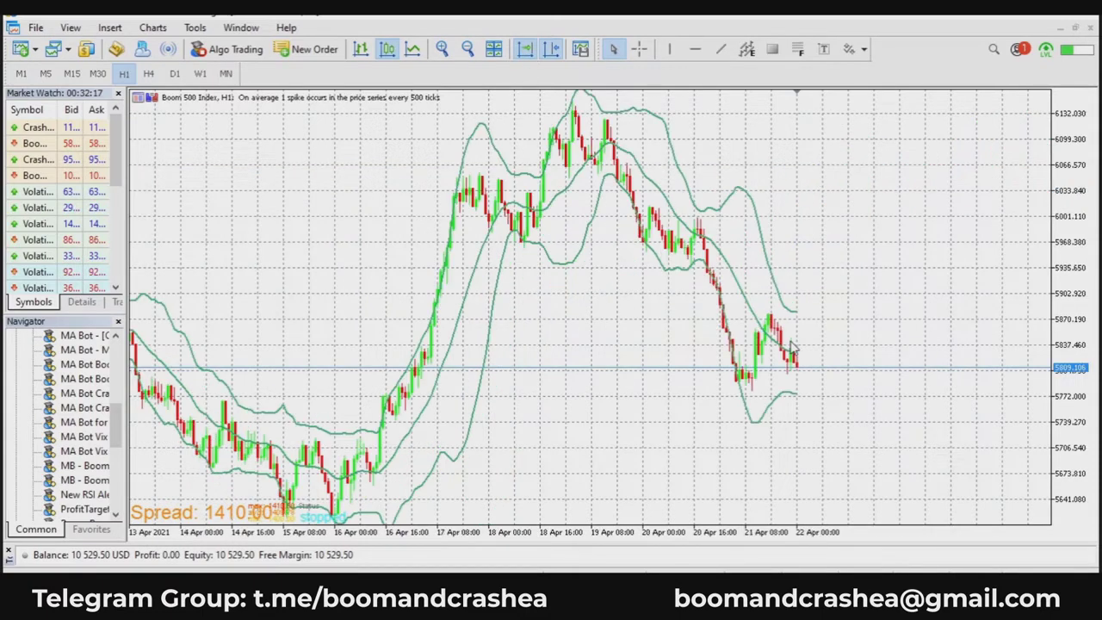
Mark the latest candle with a vertical line at 22 April 2021 00:00, and delete that line.
{"action": "left_click", "coordinate": [668, 49]}
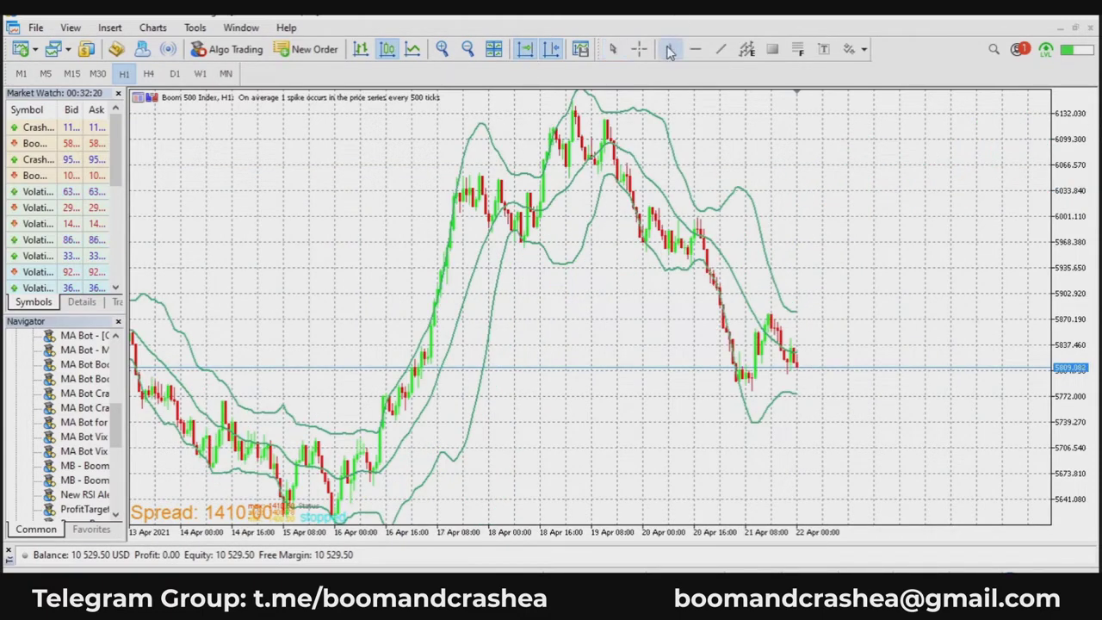
{"action": "left_click", "coordinate": [798, 274]}
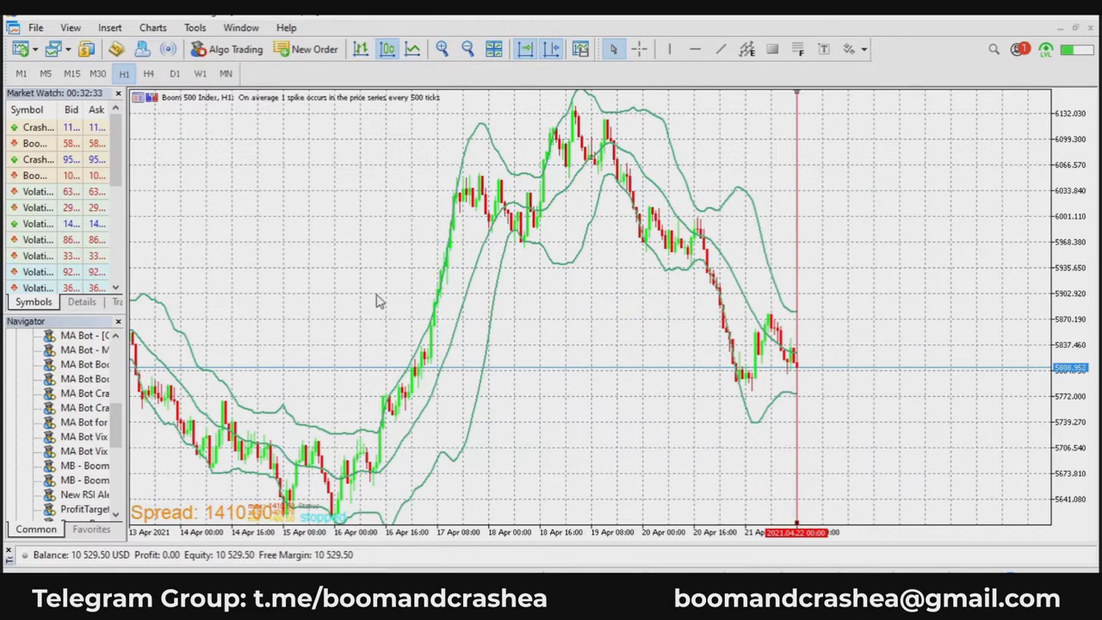
{"action": "right_click", "coordinate": [797, 211]}
{"action": "left_click", "coordinate": [831, 256]}
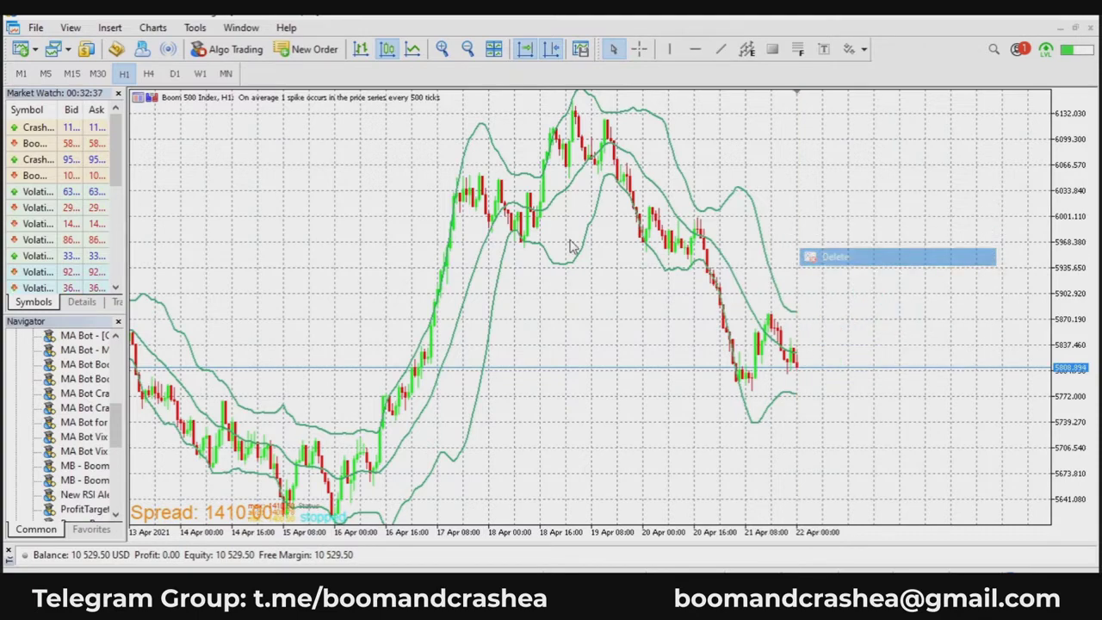
Set the Bollinger Bands period to 10 and deviations to 1.5.
{"action": "left_click_drag", "start_coordinate": [382, 229], "coordinate": [618, 253]}
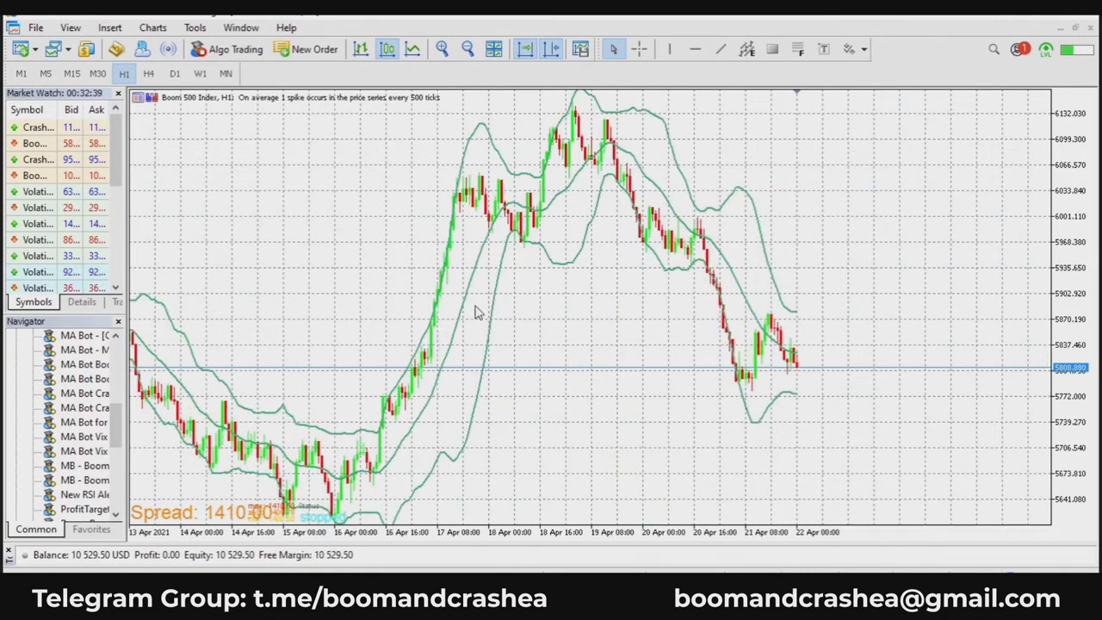
{"action": "right_click", "coordinate": [568, 198]}
{"action": "left_click", "coordinate": [575, 202]}
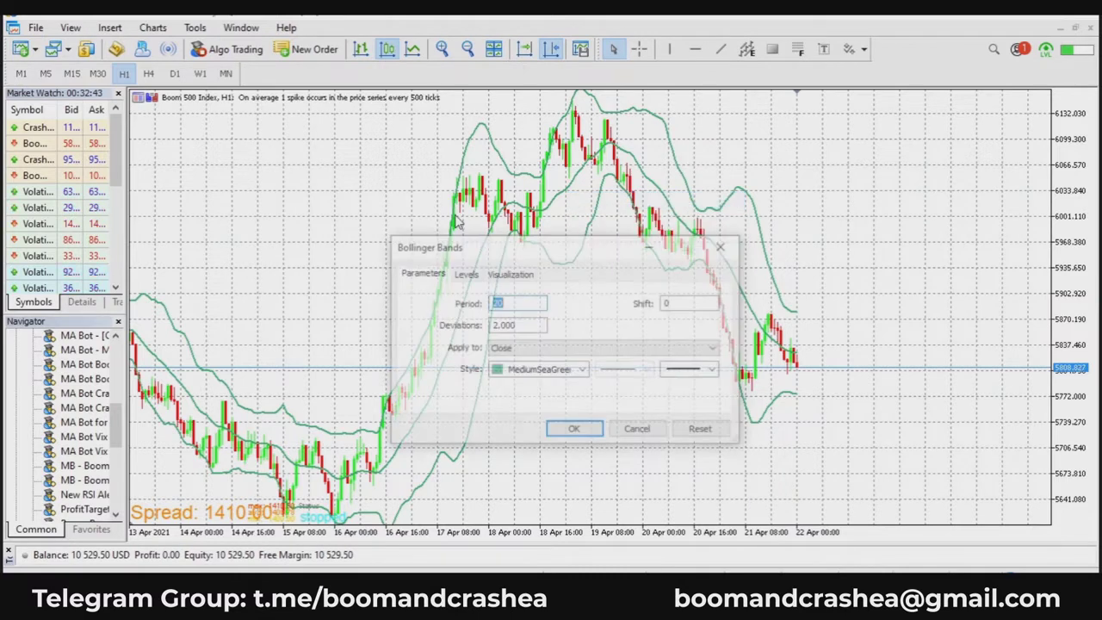
{"action": "type", "text": "1"}
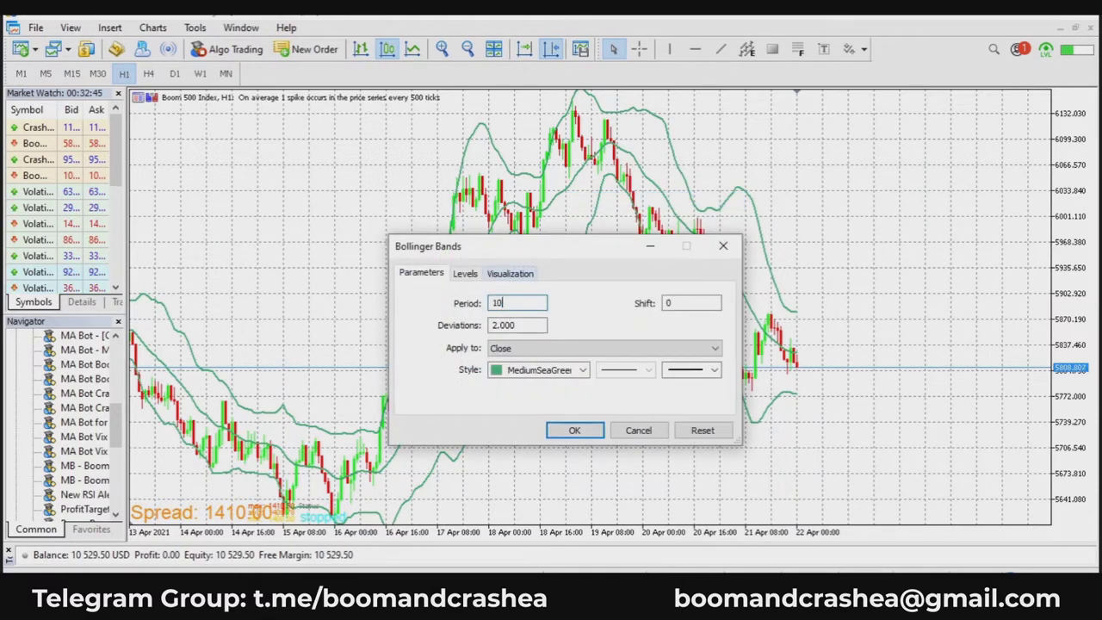
{"action": "key", "text": "Tab"}
{"action": "type", "text": "1,"}
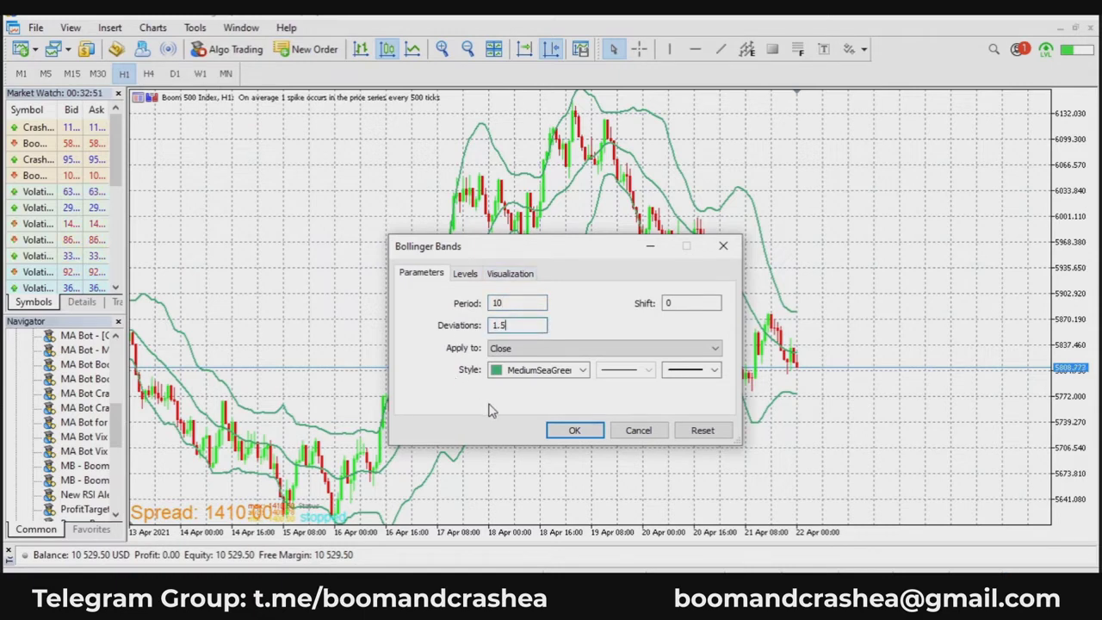
{"action": "left_click", "coordinate": [575, 431]}
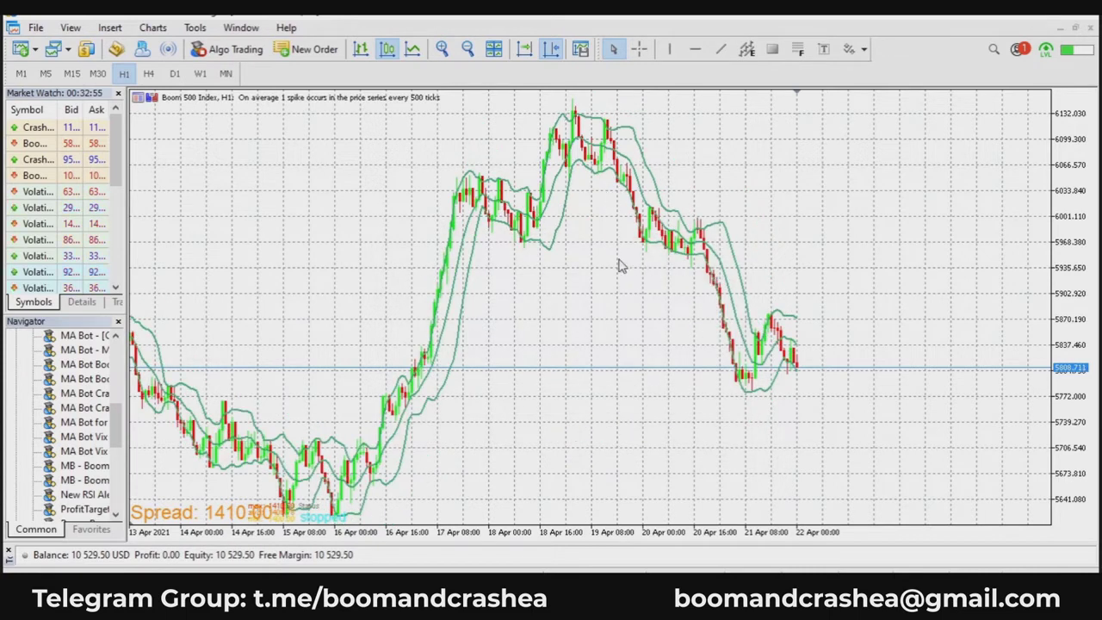
Examine how price moves against the 10-period Bollinger Bands from the latest candles back to 11 April 2021.
{"action": "left_click", "coordinate": [441, 48]}
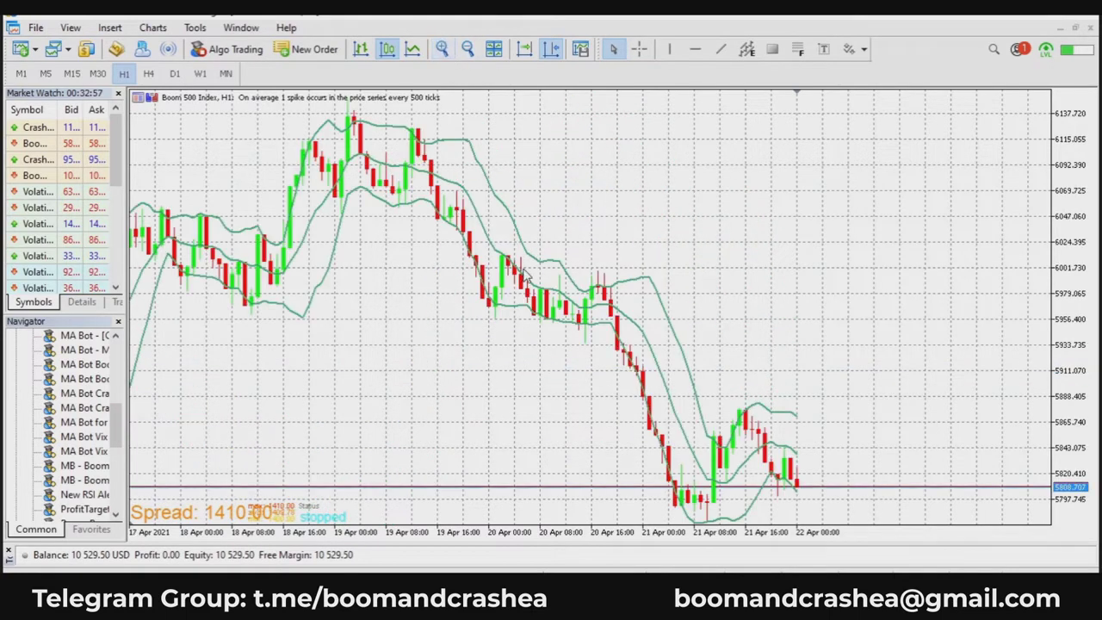
{"action": "left_click_drag", "start_coordinate": [694, 228], "coordinate": [786, 209]}
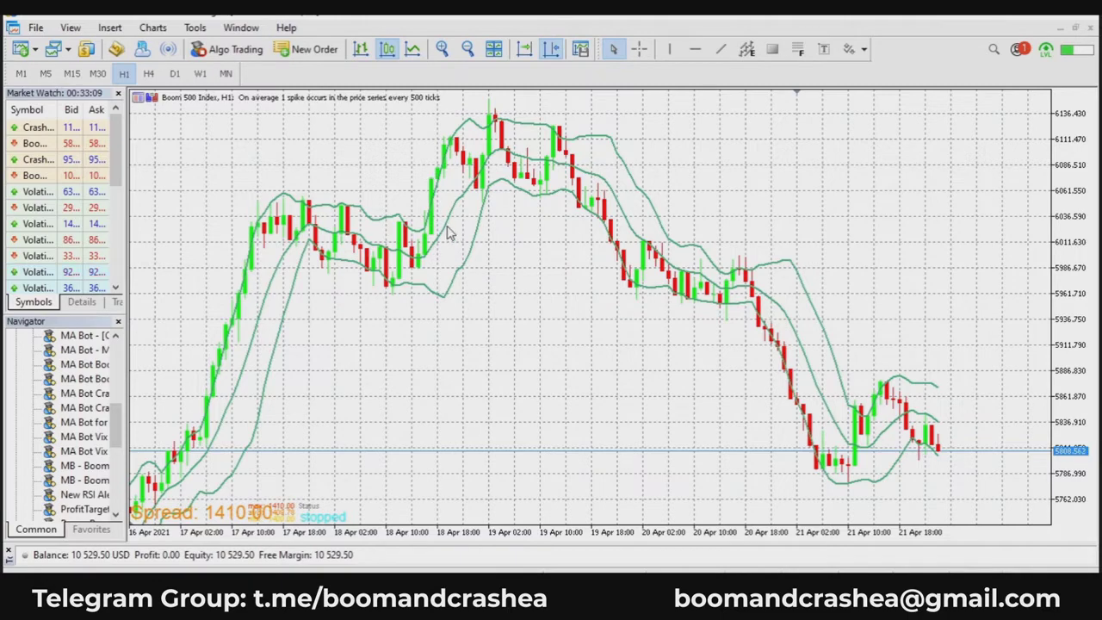
{"action": "mouse_move", "coordinate": [448, 233]}
{"action": "mouse_move", "coordinate": [457, 276]}
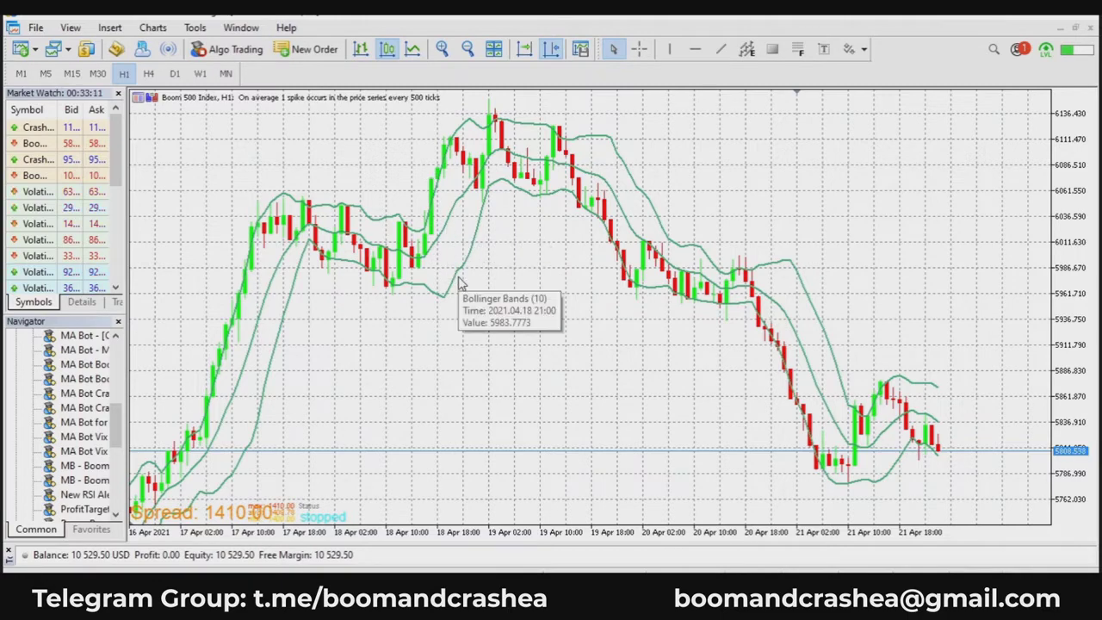
{"action": "scroll", "coordinate": [405, 344], "scroll_direction": "down", "scroll_amount": 10}
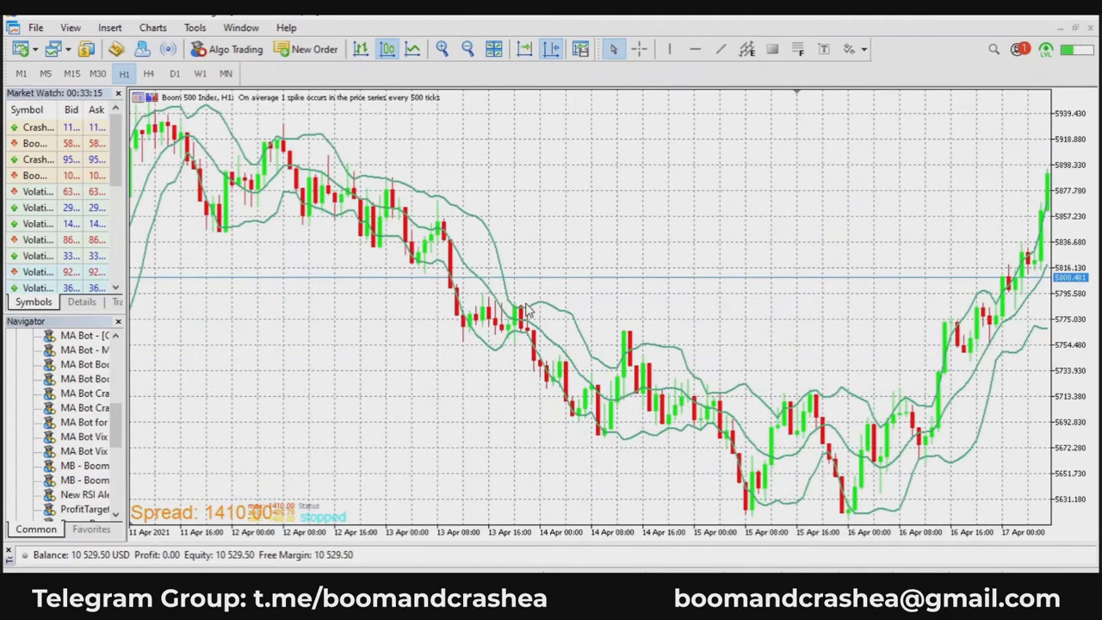
{"action": "mouse_move", "coordinate": [527, 315]}
Set the Bollinger Bands period to 20 and deviations to 2.
{"action": "right_click", "coordinate": [258, 222]}
{"action": "left_click", "coordinate": [284, 231]}
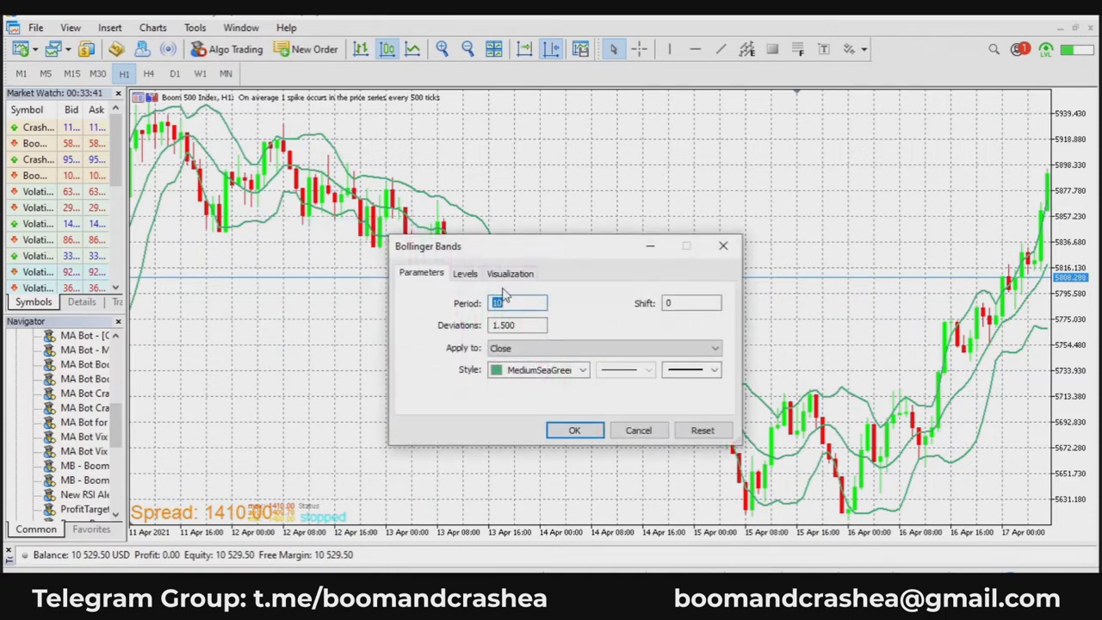
{"action": "type", "text": "20"}
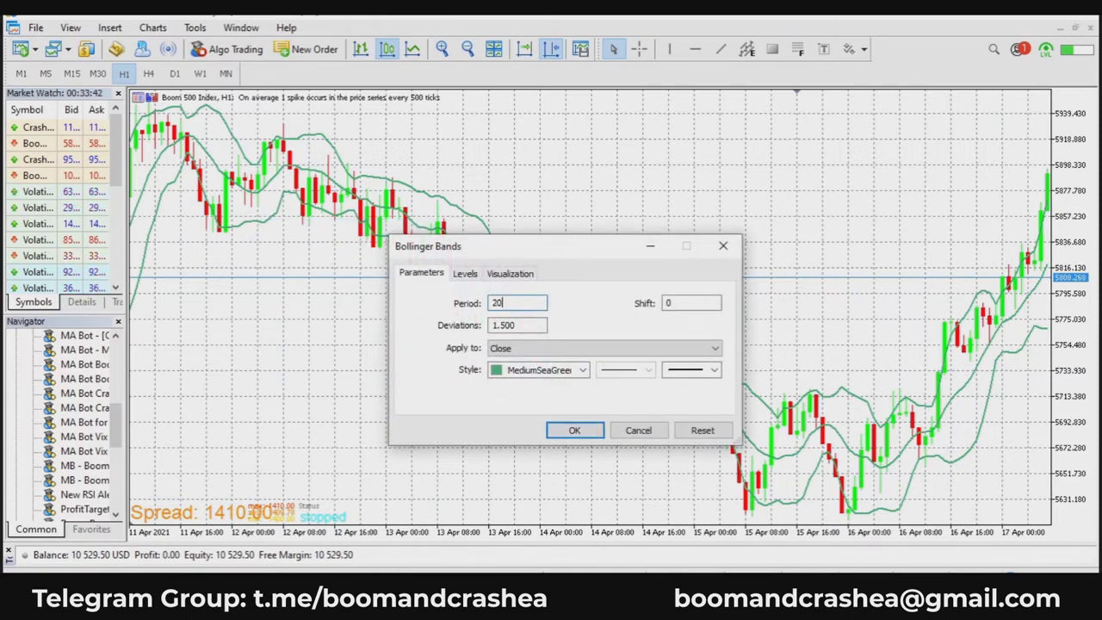
{"action": "double_click", "coordinate": [533, 324]}
{"action": "type", "text": "2"}
{"action": "left_click", "coordinate": [555, 426]}
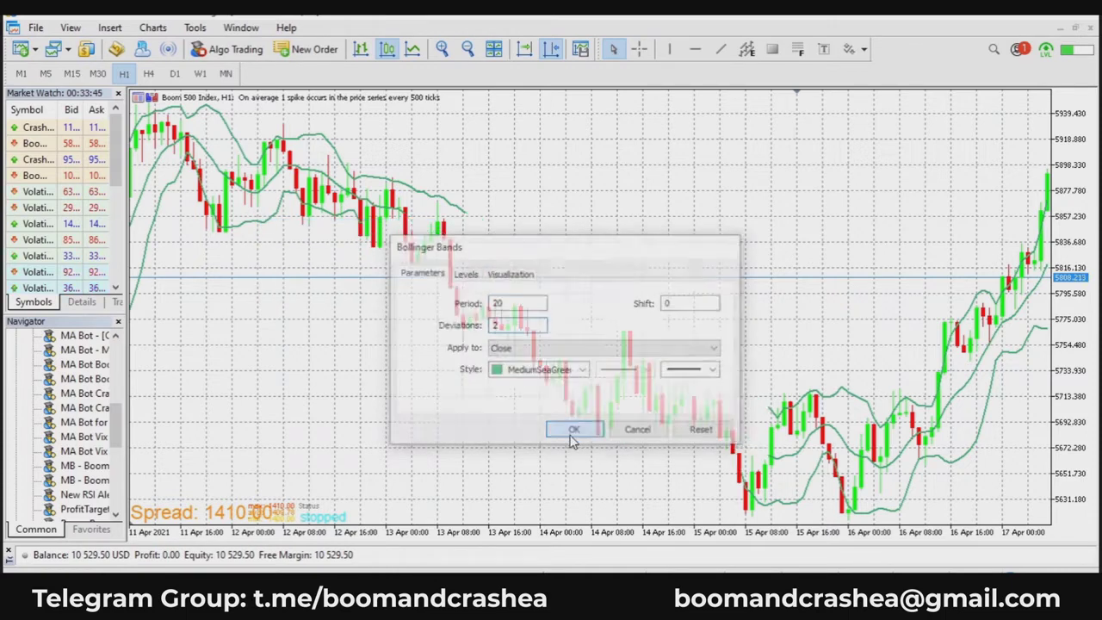
Compare the 20-period Bollinger Bands on the M5 and H1 timeframes, ending on the latest H1 candles.
{"action": "left_click", "coordinate": [467, 49]}
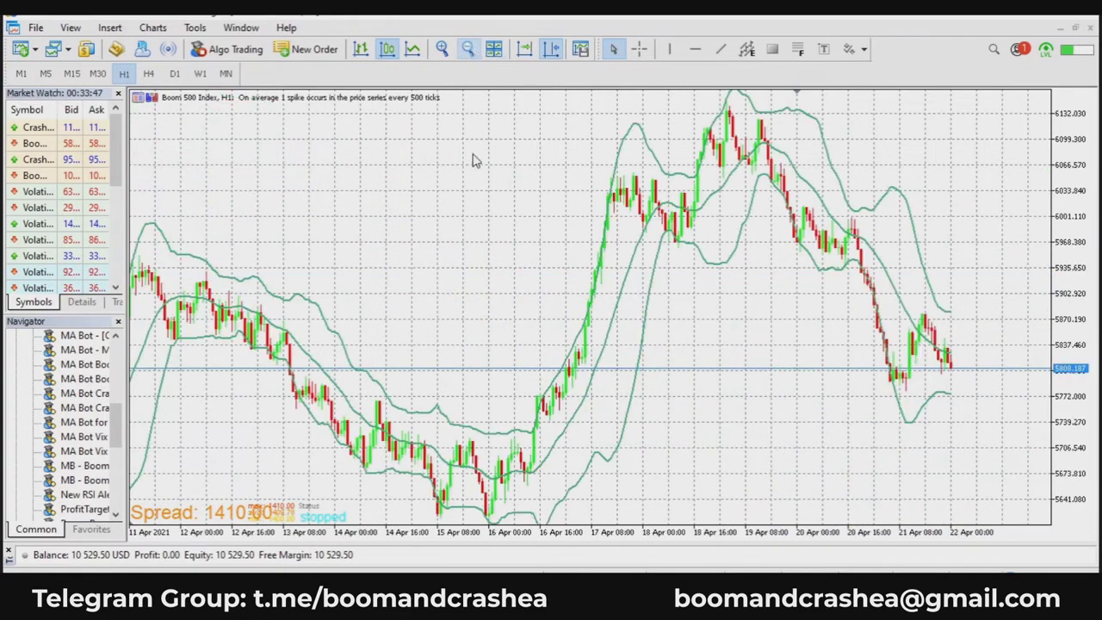
{"action": "left_click_drag", "start_coordinate": [474, 160], "coordinate": [430, 203]}
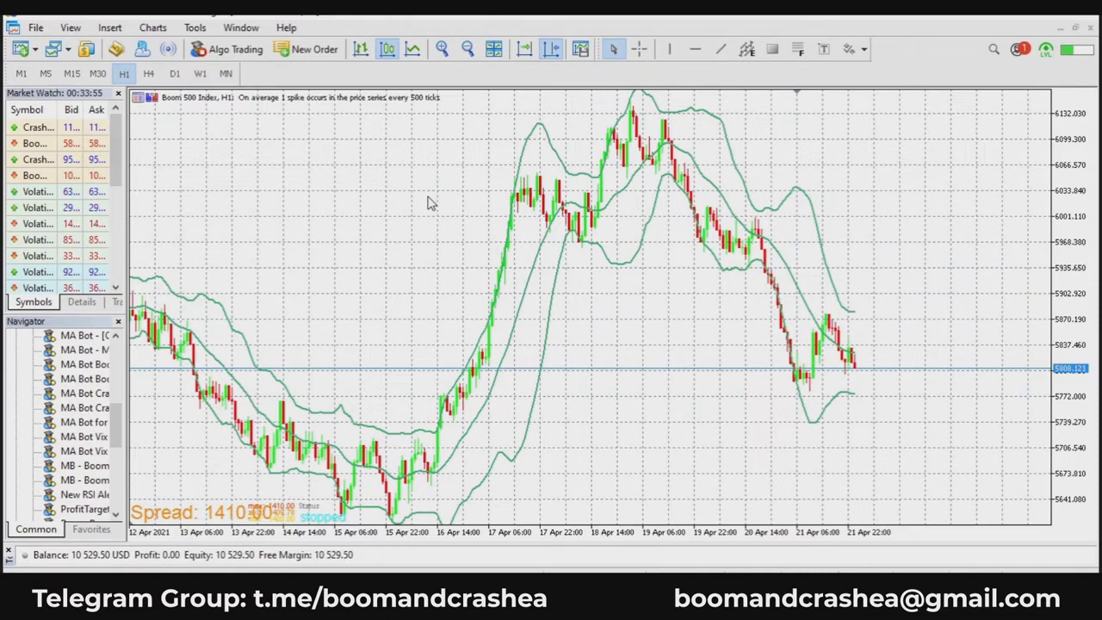
{"action": "left_click", "coordinate": [48, 75]}
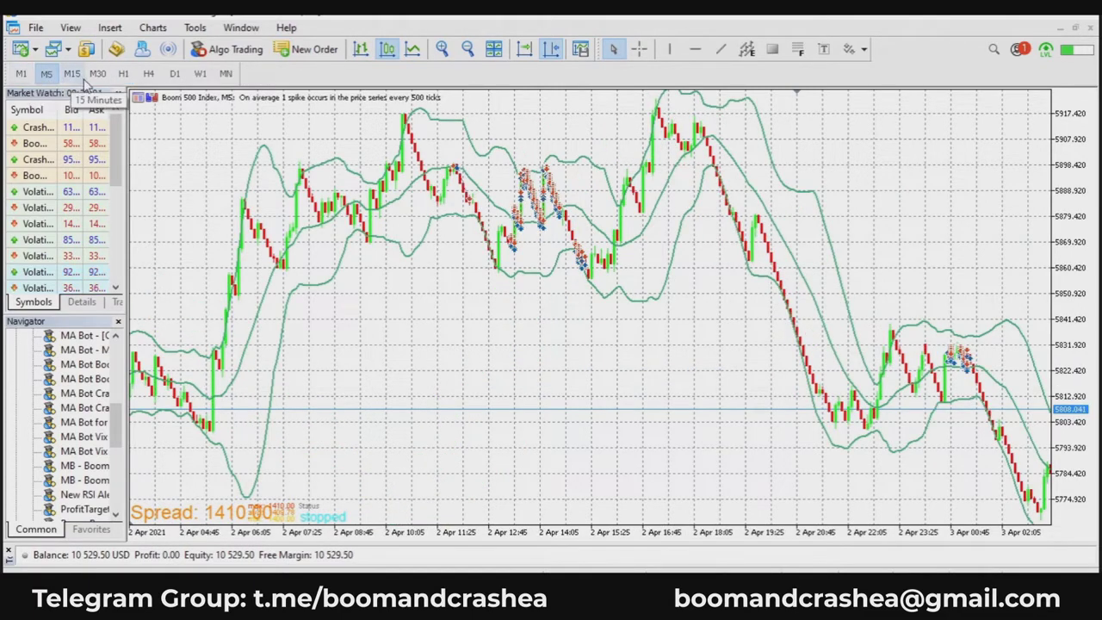
{"action": "left_click", "coordinate": [123, 75]}
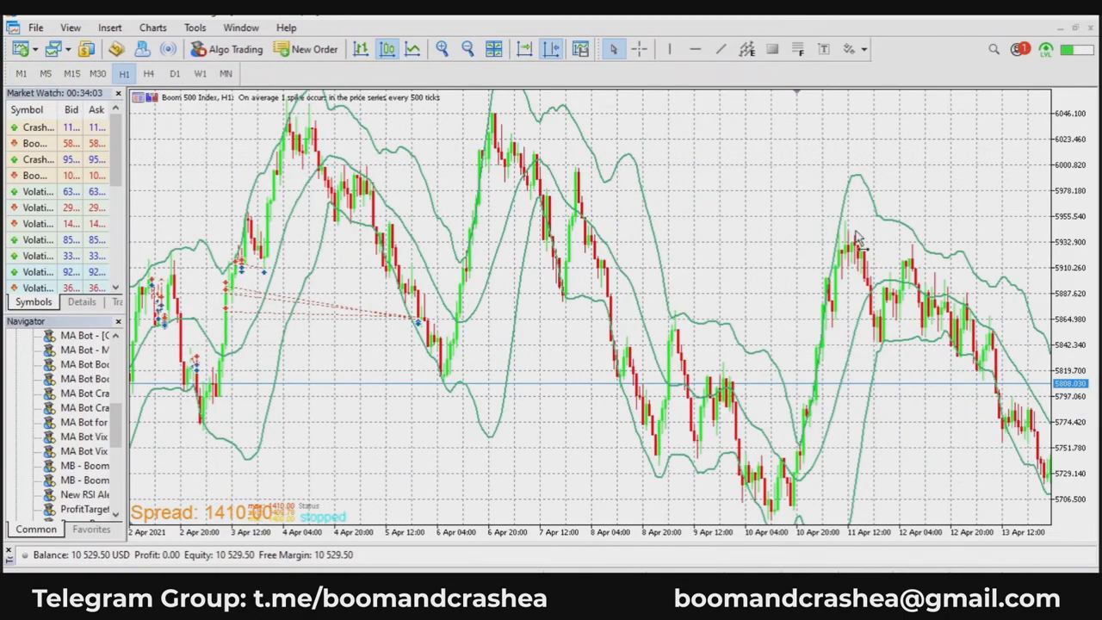
{"action": "left_click_drag", "start_coordinate": [852, 228], "coordinate": [356, 217]}
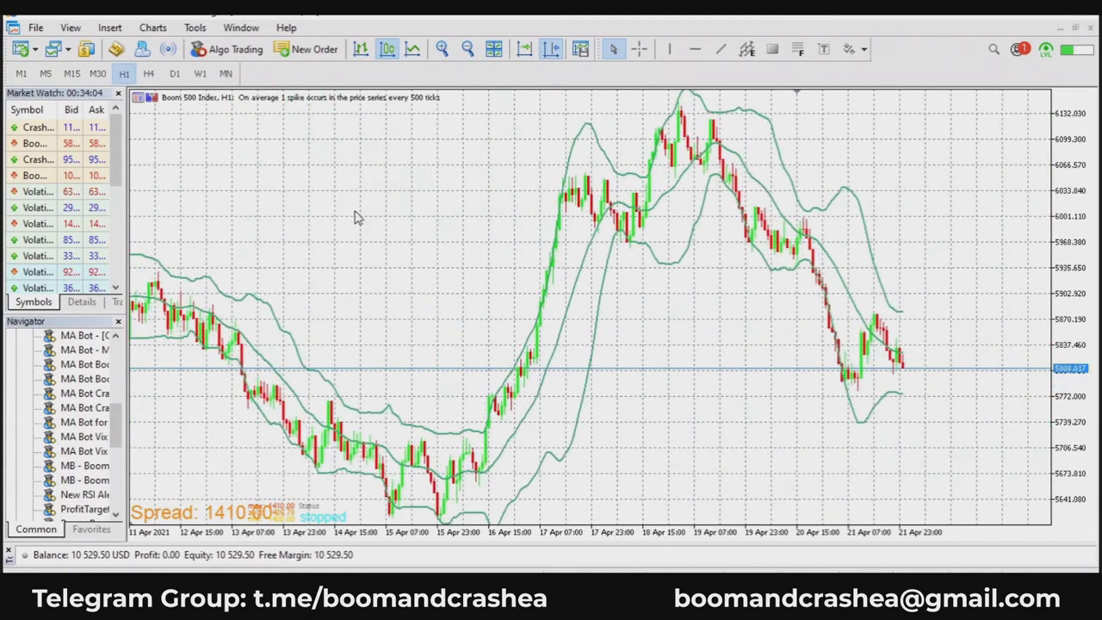
Set the Bollinger Bands period to 50 and deviations to 2.5.
{"action": "right_click", "coordinate": [543, 298]}
{"action": "left_click", "coordinate": [559, 301]}
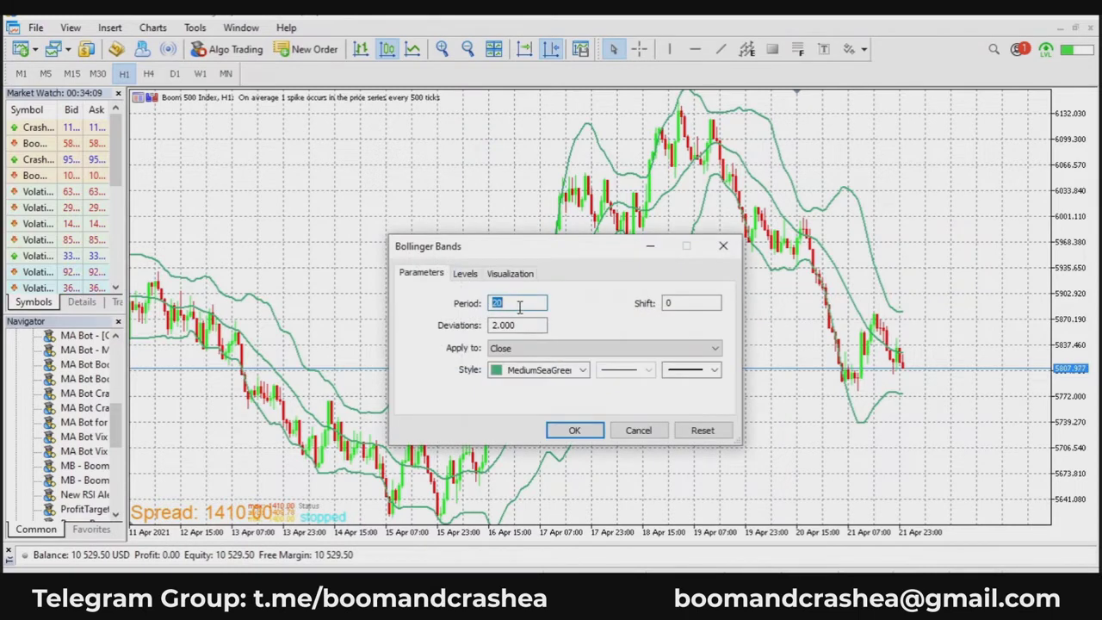
{"action": "type", "text": "50"}
{"action": "left_click_drag", "start_coordinate": [516, 324], "coordinate": [504, 325]}
{"action": "type", "text": "5"}
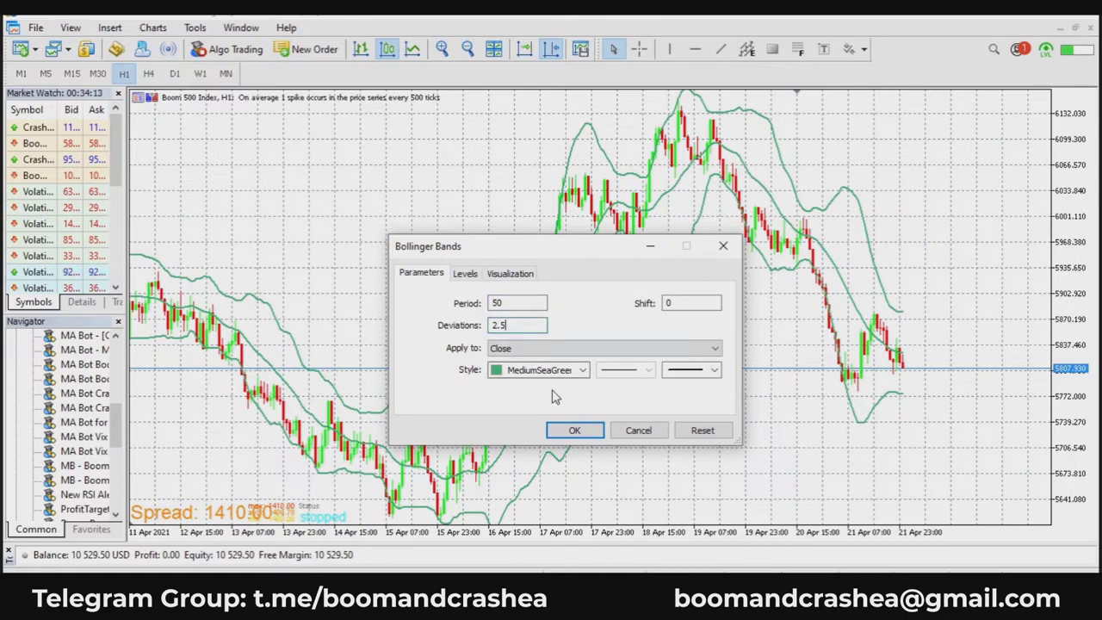
{"action": "left_click", "coordinate": [574, 430]}
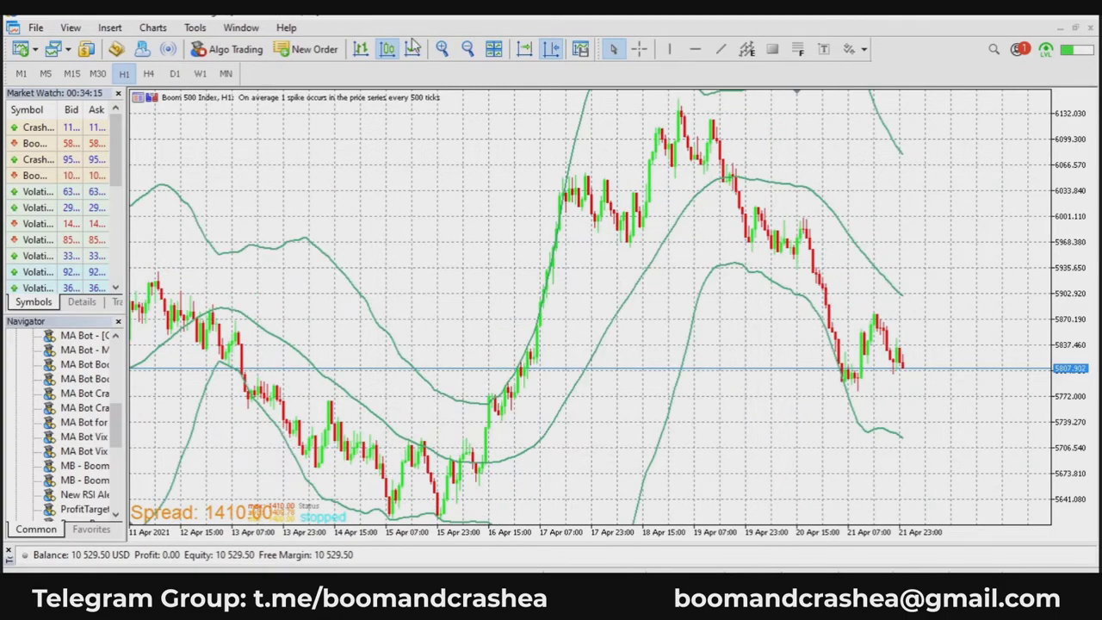
Examine how price moves within the 50-period Bollinger Bands from the latest candles back to 19 March 2021.
{"action": "left_click", "coordinate": [468, 49]}
{"action": "left_click", "coordinate": [467, 49]}
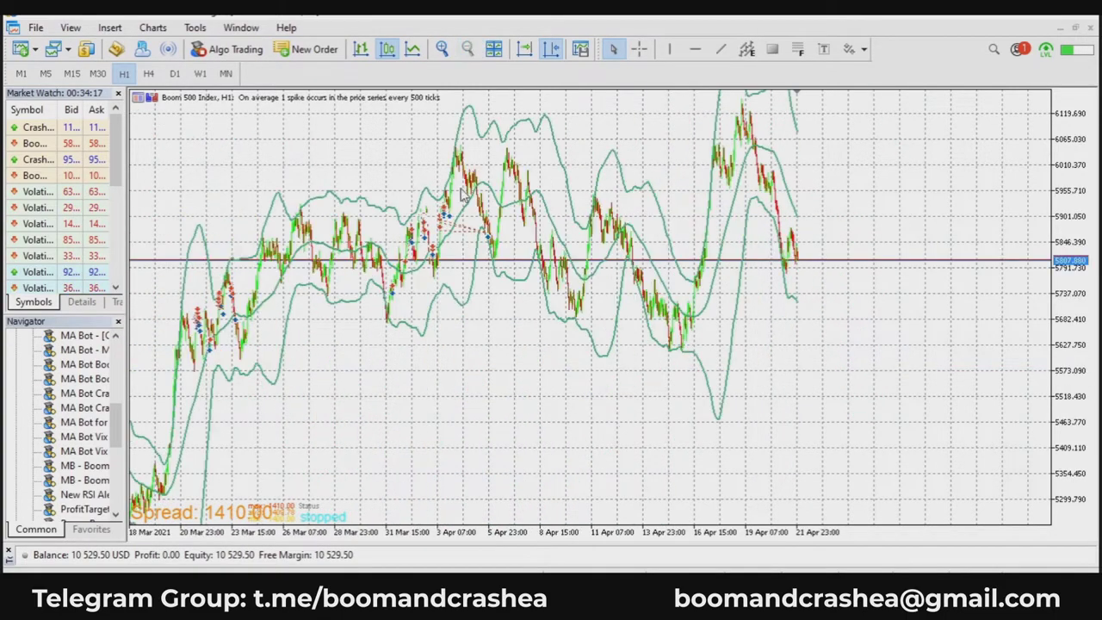
{"action": "left_click", "coordinate": [442, 49]}
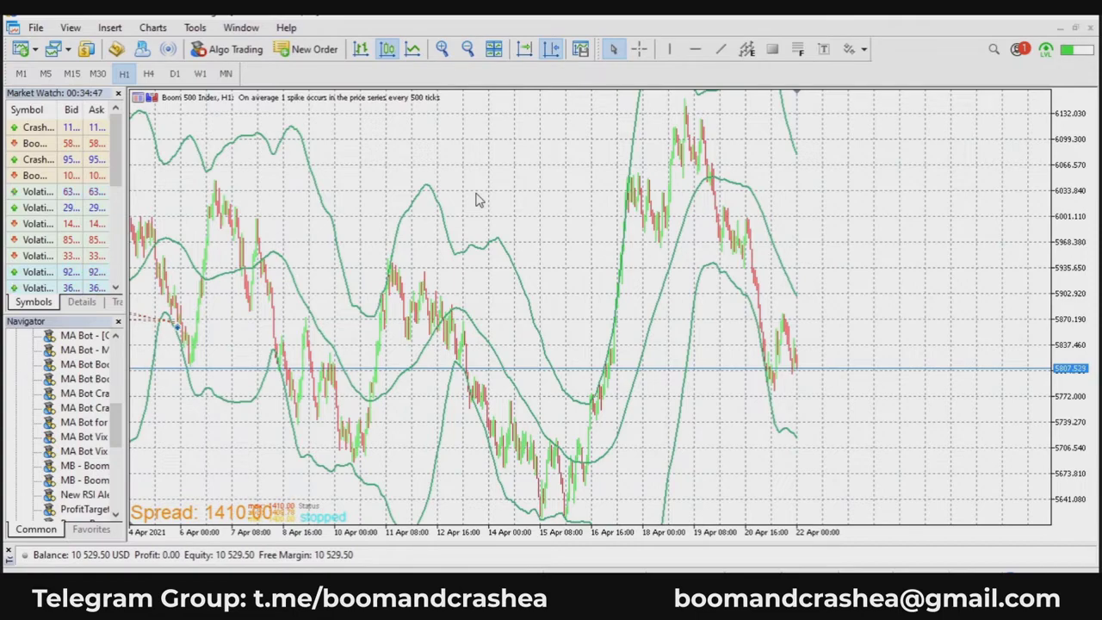
{"action": "left_click_drag", "start_coordinate": [479, 199], "coordinate": [836, 270]}
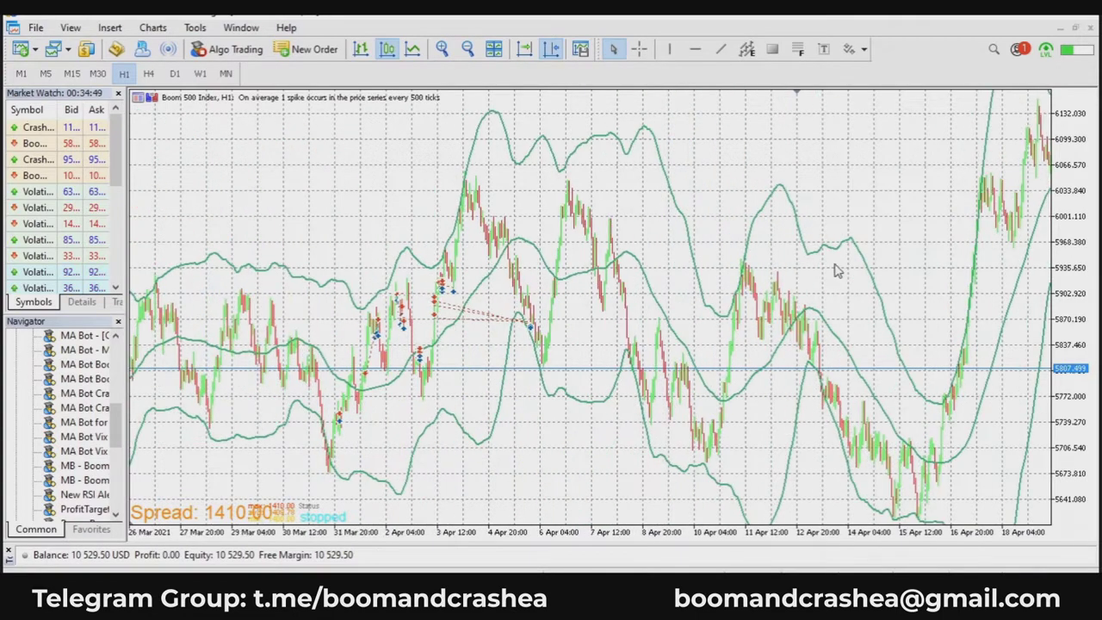
{"action": "left_click_drag", "start_coordinate": [423, 216], "coordinate": [624, 246]}
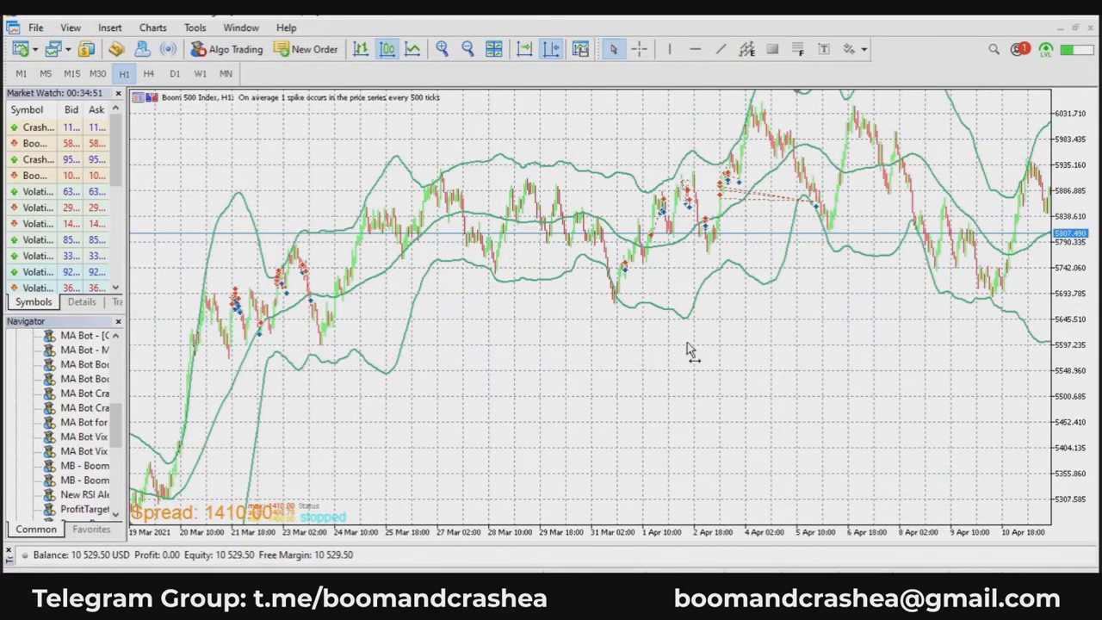
{"action": "left_click_drag", "start_coordinate": [688, 349], "coordinate": [794, 377]}
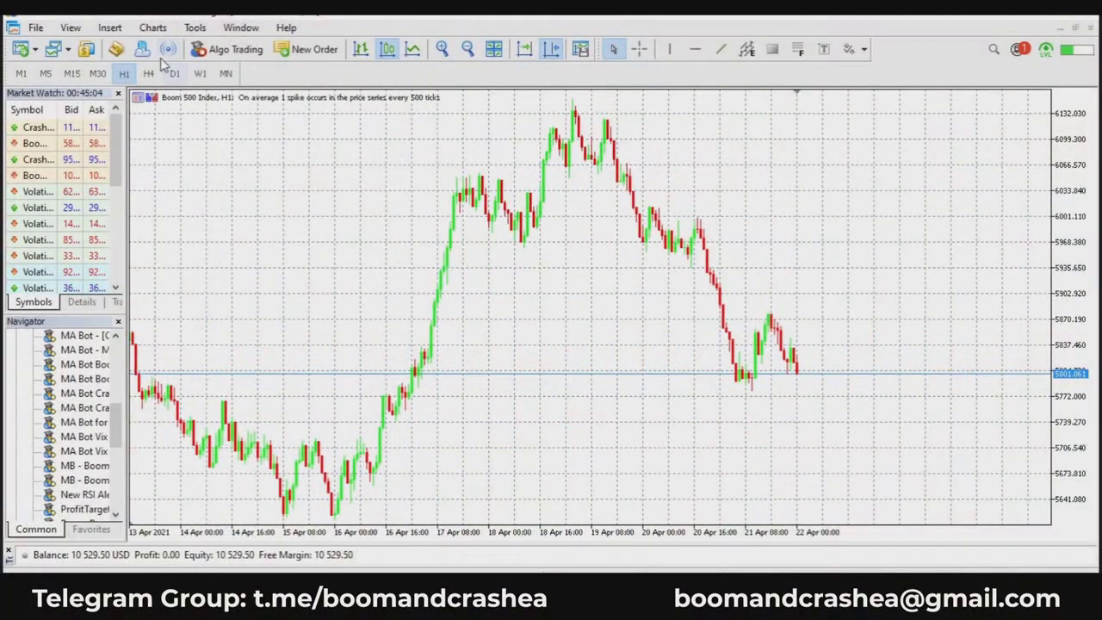
Start adding a Relative Strength Index indicator to the chart, with period 14 applied to Close.
{"action": "left_click", "coordinate": [110, 27]}
{"action": "mouse_move", "coordinate": [186, 53]}
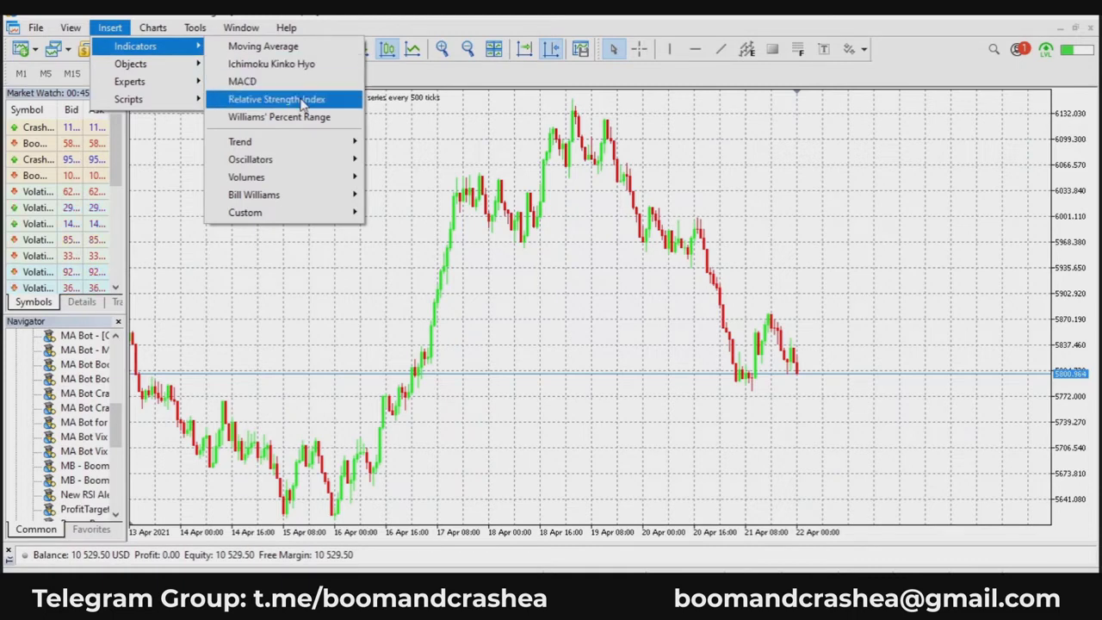
{"action": "mouse_move", "coordinate": [341, 143]}
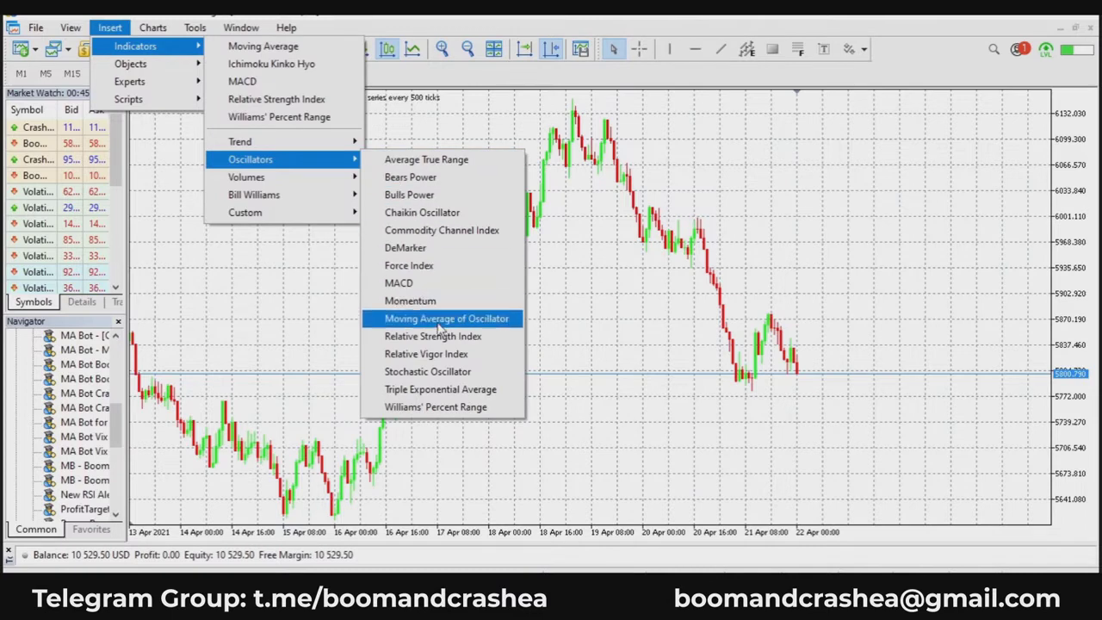
{"action": "left_click", "coordinate": [439, 335]}
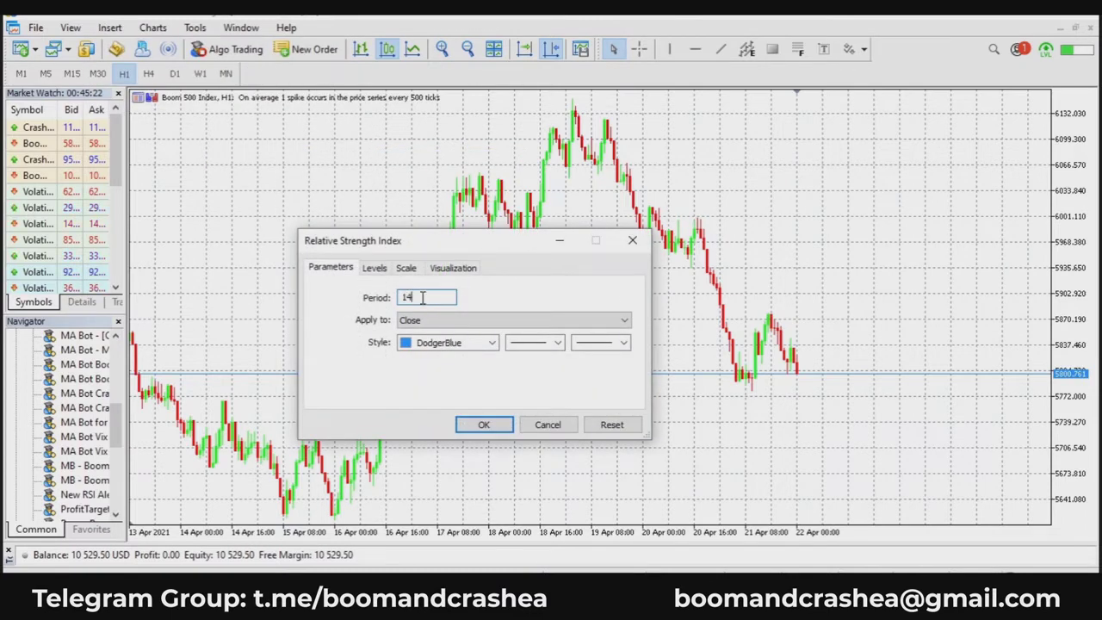
{"action": "left_click_drag", "start_coordinate": [421, 297], "coordinate": [398, 297]}
{"action": "left_click", "coordinate": [490, 325]}
{"action": "left_click", "coordinate": [490, 303]}
Delete the 80 and 20 levels from the RSI, leaving only the 70 and 30 levels.
{"action": "left_click", "coordinate": [384, 270]}
{"action": "left_click", "coordinate": [345, 270]}
{"action": "left_click", "coordinate": [372, 270]}
{"action": "left_click", "coordinate": [338, 269]}
{"action": "left_click", "coordinate": [379, 274]}
{"action": "left_click", "coordinate": [352, 332]}
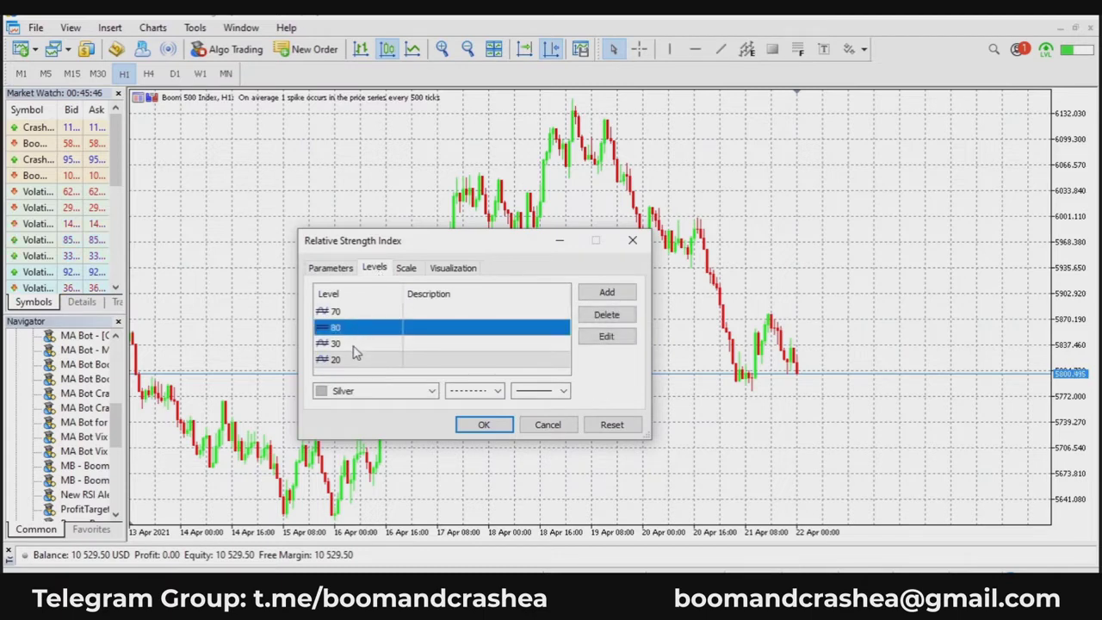
{"action": "left_click", "coordinate": [601, 315]}
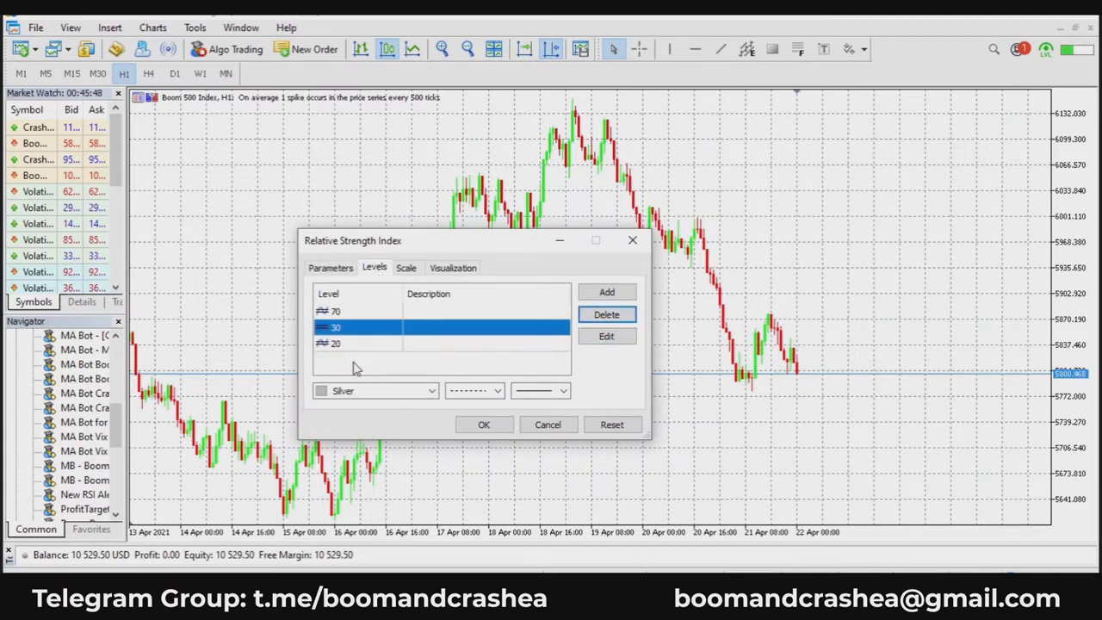
{"action": "left_click", "coordinate": [340, 344]}
{"action": "left_click", "coordinate": [603, 315]}
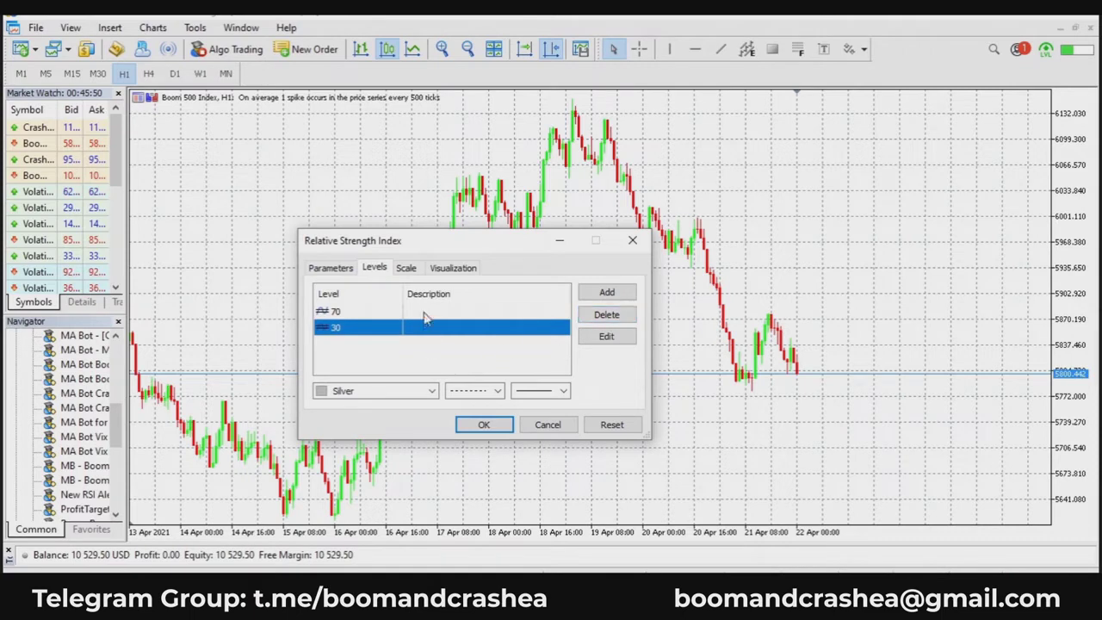
Give the RSI a thicker DodgerBlue line and add the indicator below the chart.
{"action": "left_click", "coordinate": [405, 268]}
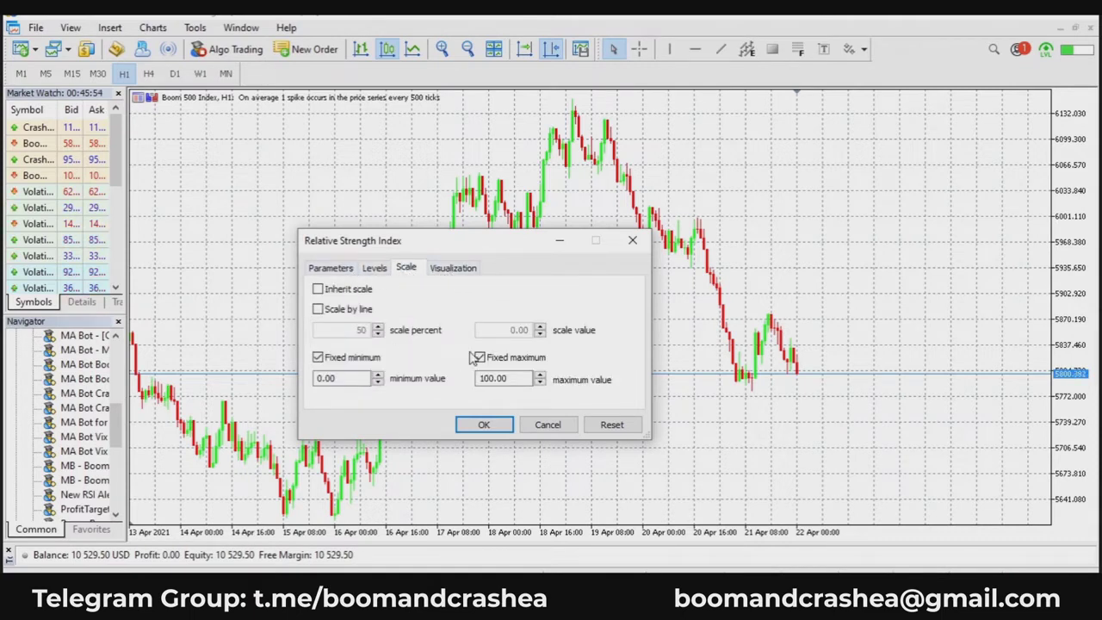
{"action": "left_click", "coordinate": [469, 268]}
{"action": "left_click", "coordinate": [356, 269]}
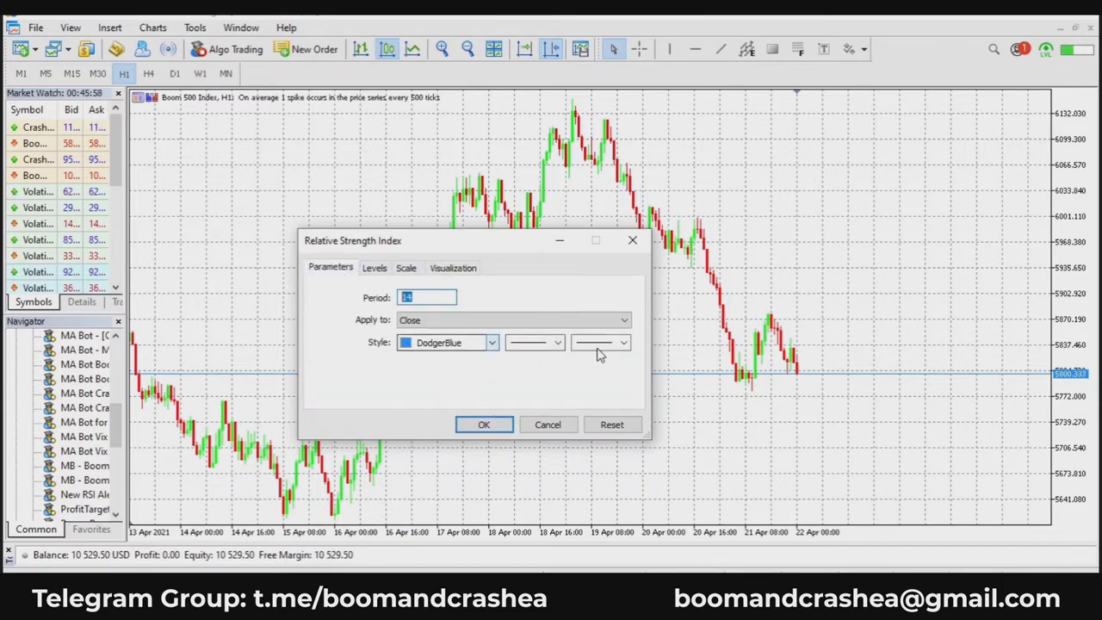
{"action": "left_click", "coordinate": [623, 342]}
{"action": "left_click", "coordinate": [612, 379]}
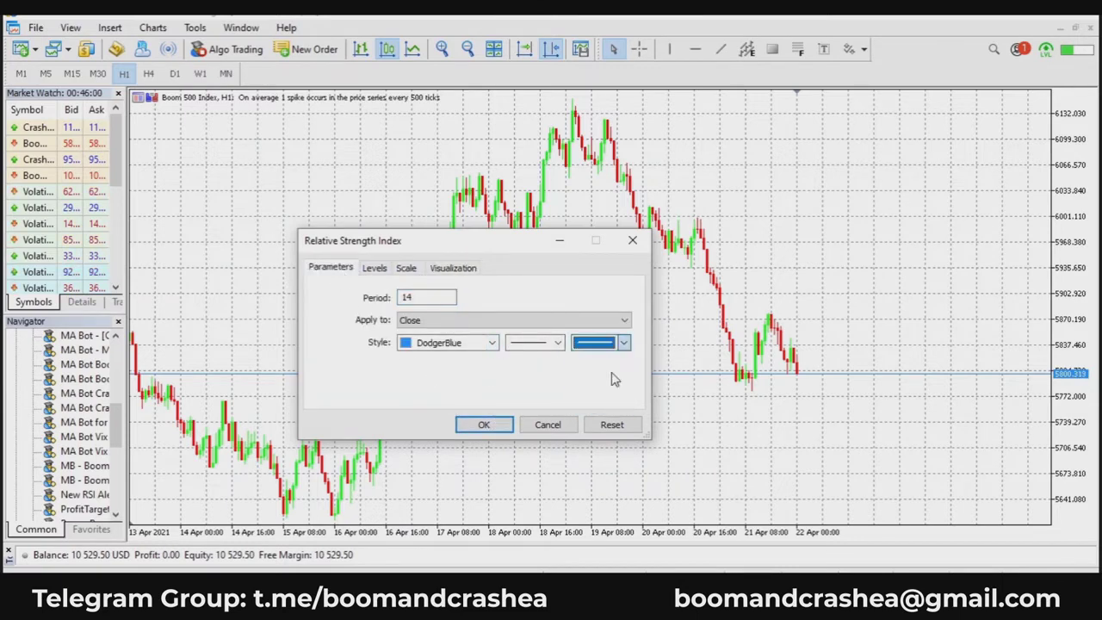
{"action": "left_click", "coordinate": [502, 424]}
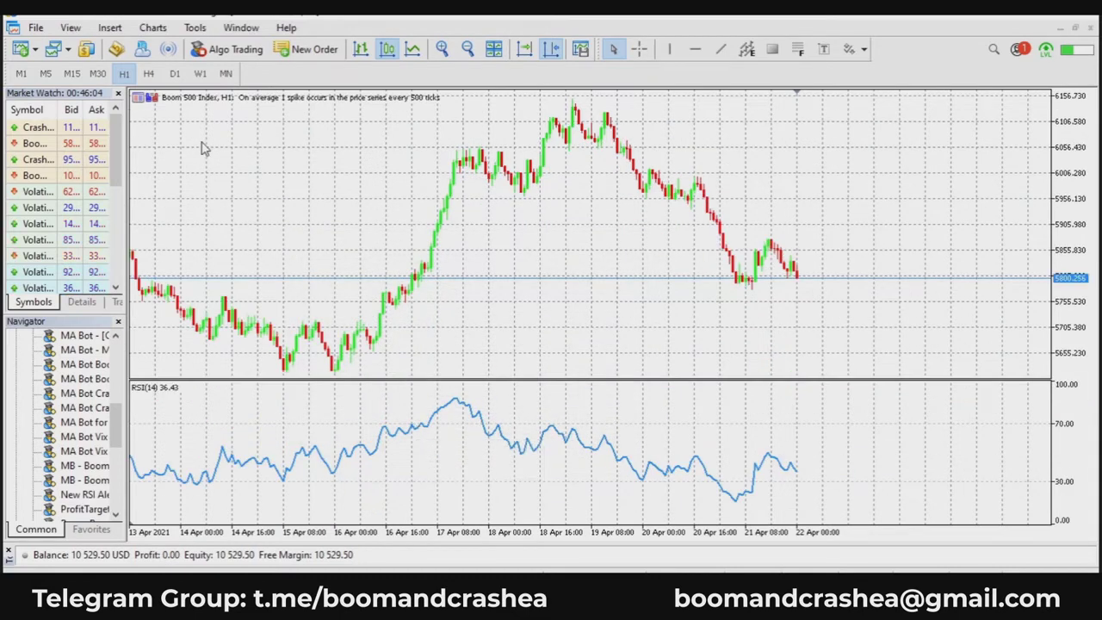
Compare the 14-period RSI with price on the M1 and M5 timeframes, ending on the latest M1 candles.
{"action": "left_click", "coordinate": [21, 74]}
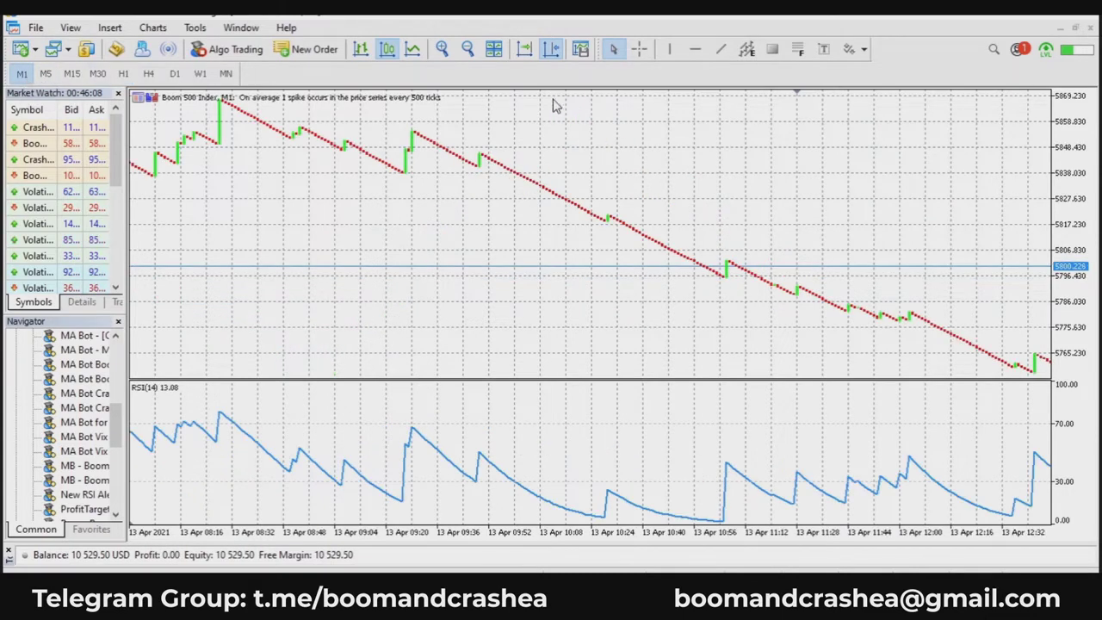
{"action": "left_click", "coordinate": [468, 49]}
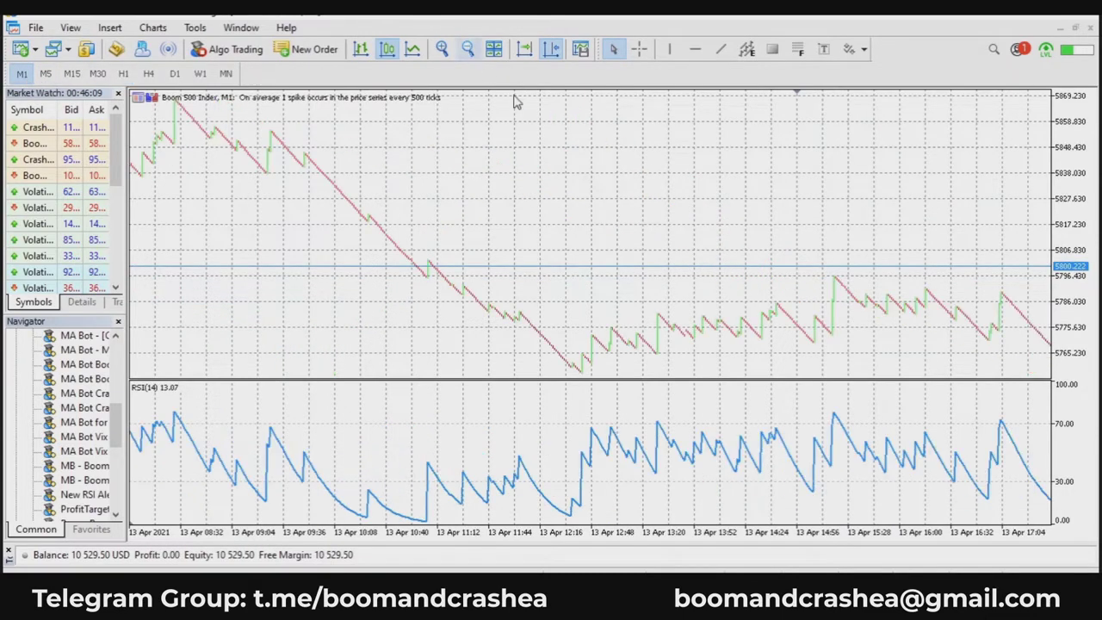
{"action": "left_click", "coordinate": [525, 50]}
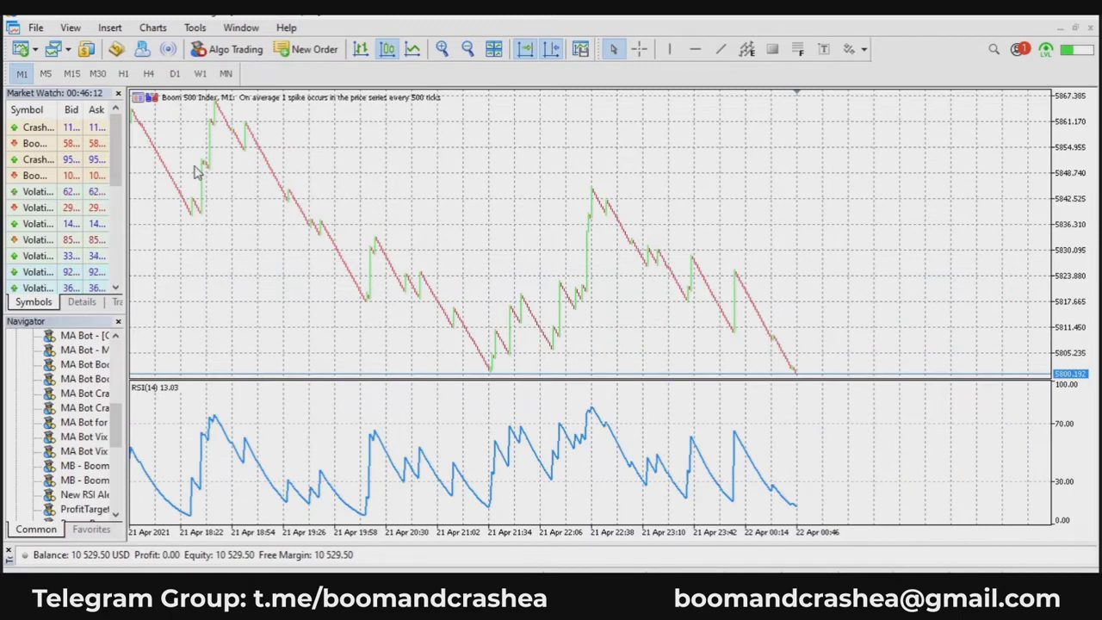
{"action": "left_click", "coordinate": [47, 75]}
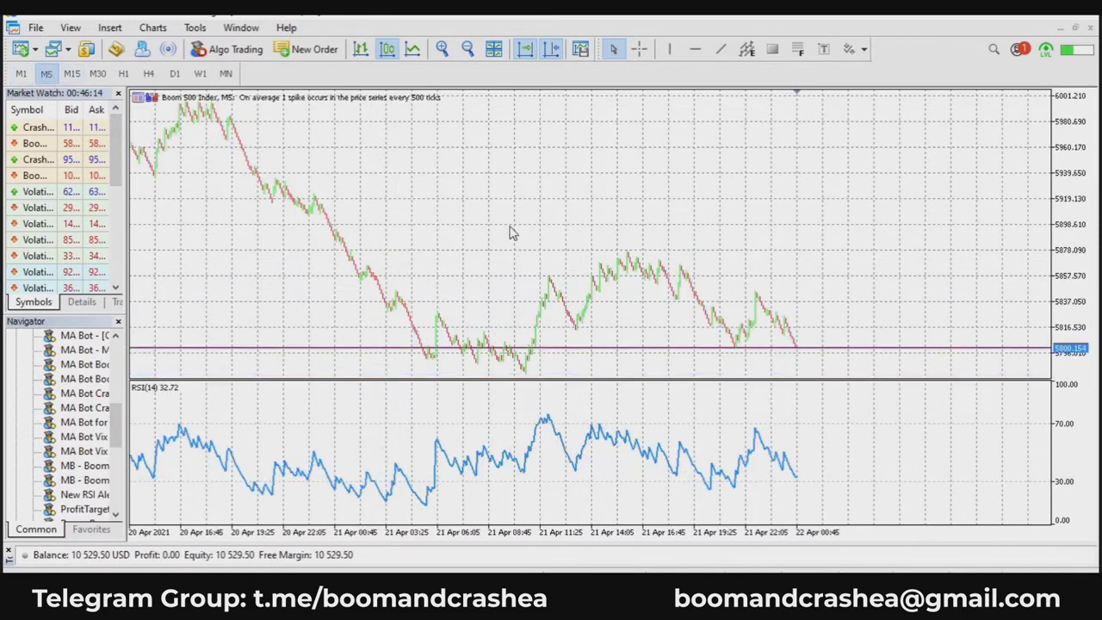
{"action": "left_click", "coordinate": [23, 74]}
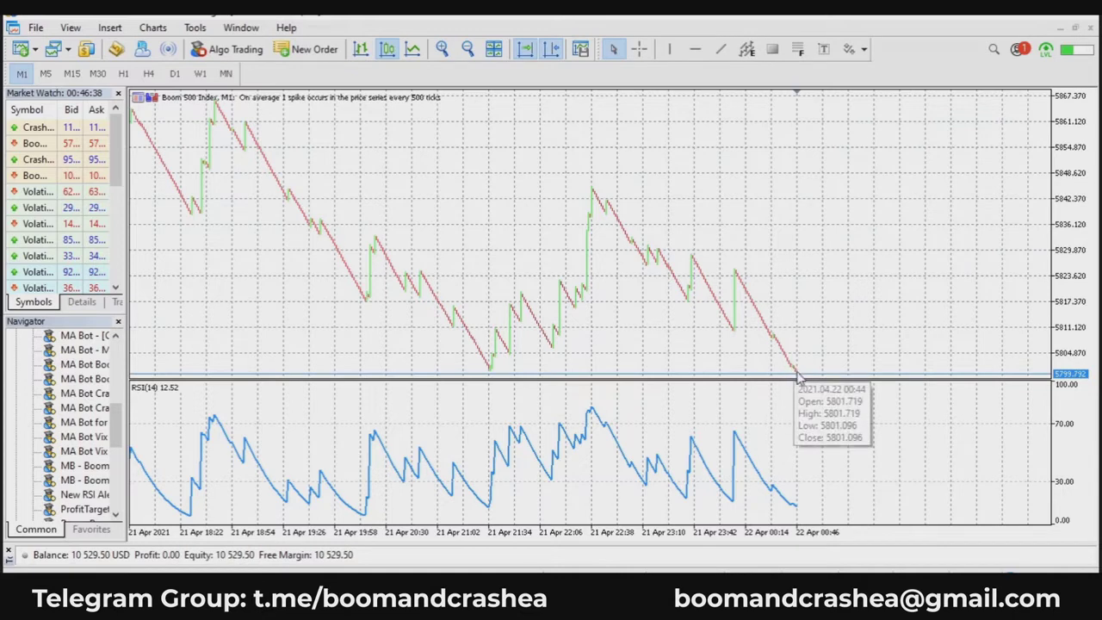
{"action": "mouse_move", "coordinate": [799, 379]}
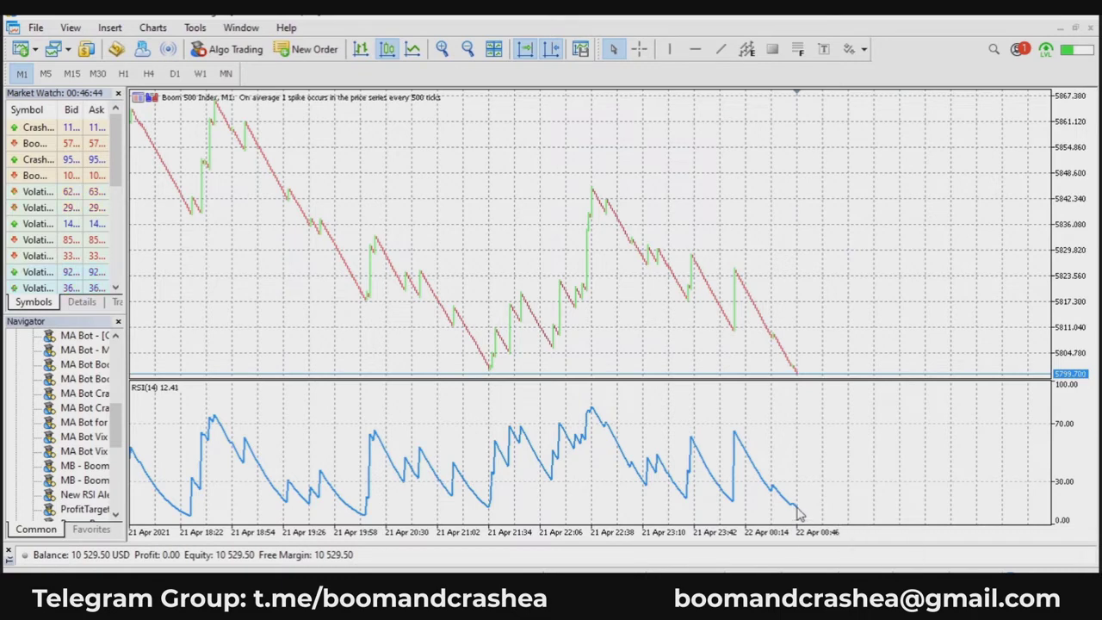
{"action": "mouse_move", "coordinate": [799, 514]}
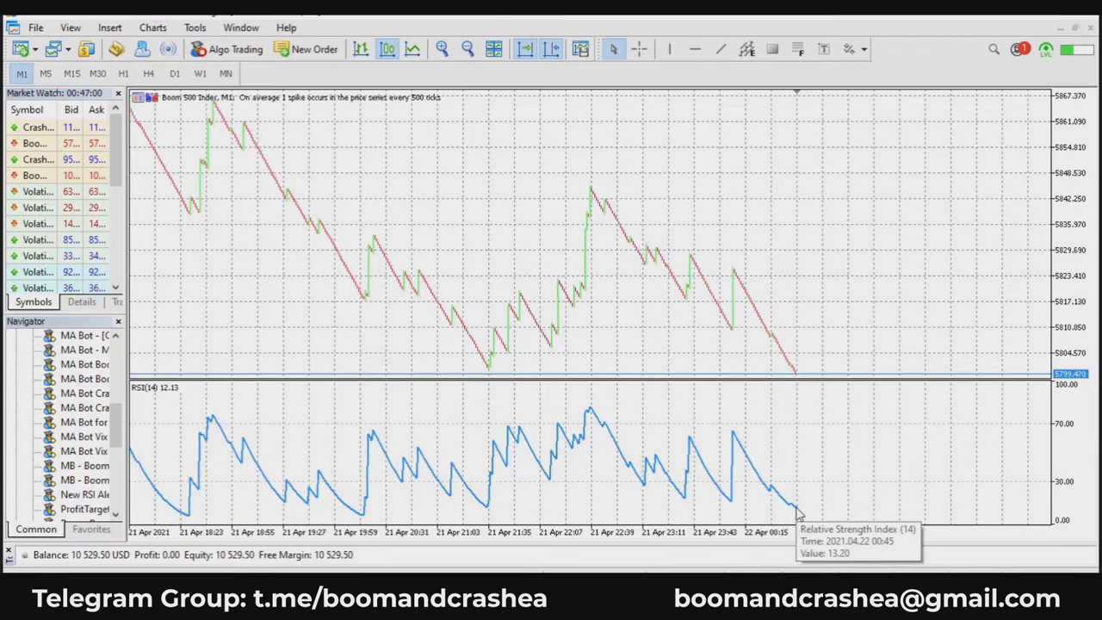
Set the RSI period to 40.
{"action": "right_click", "coordinate": [238, 456]}
{"action": "left_click", "coordinate": [258, 460]}
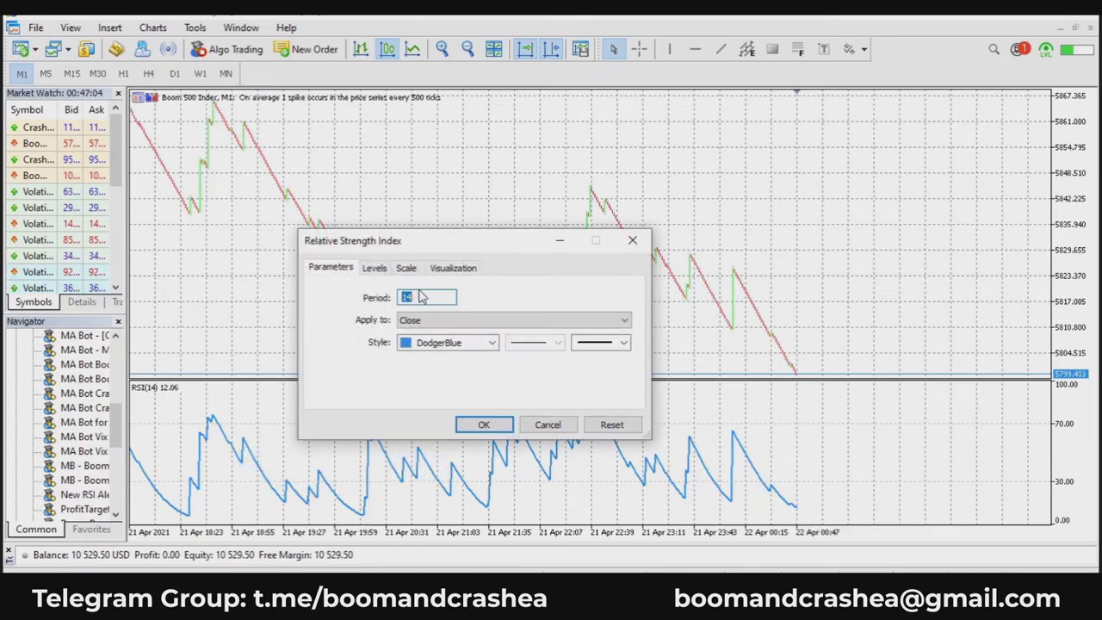
{"action": "left_click", "coordinate": [495, 422]}
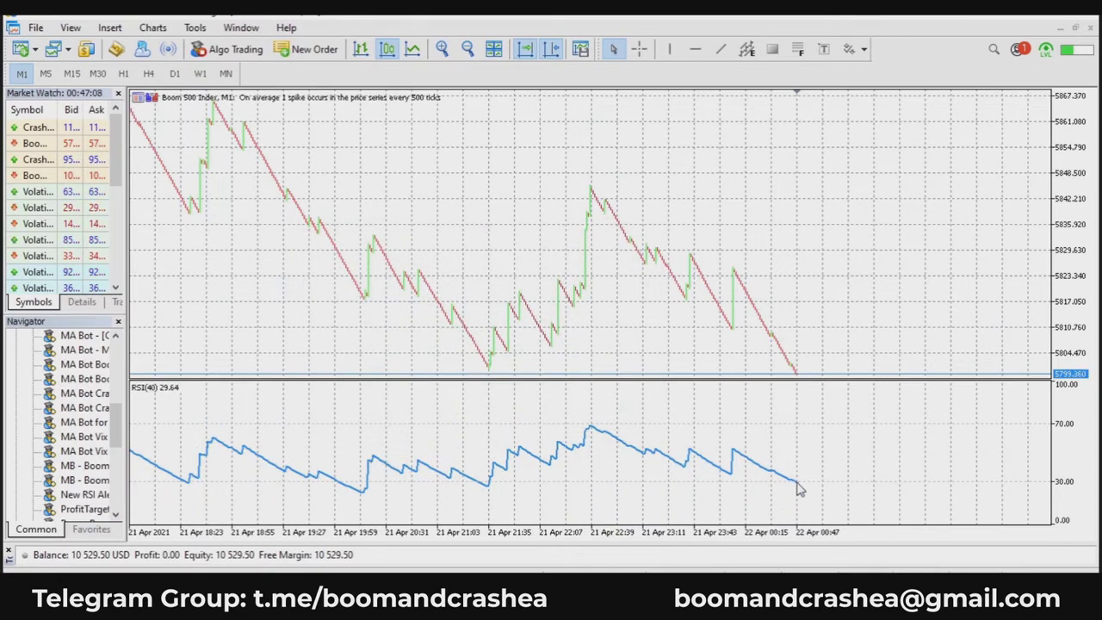
{"action": "mouse_move", "coordinate": [799, 487]}
Draw matching rising trendlines on the price chart and the RSI, starting from the low near 13:02 on 21 April.
{"action": "left_click", "coordinate": [469, 50]}
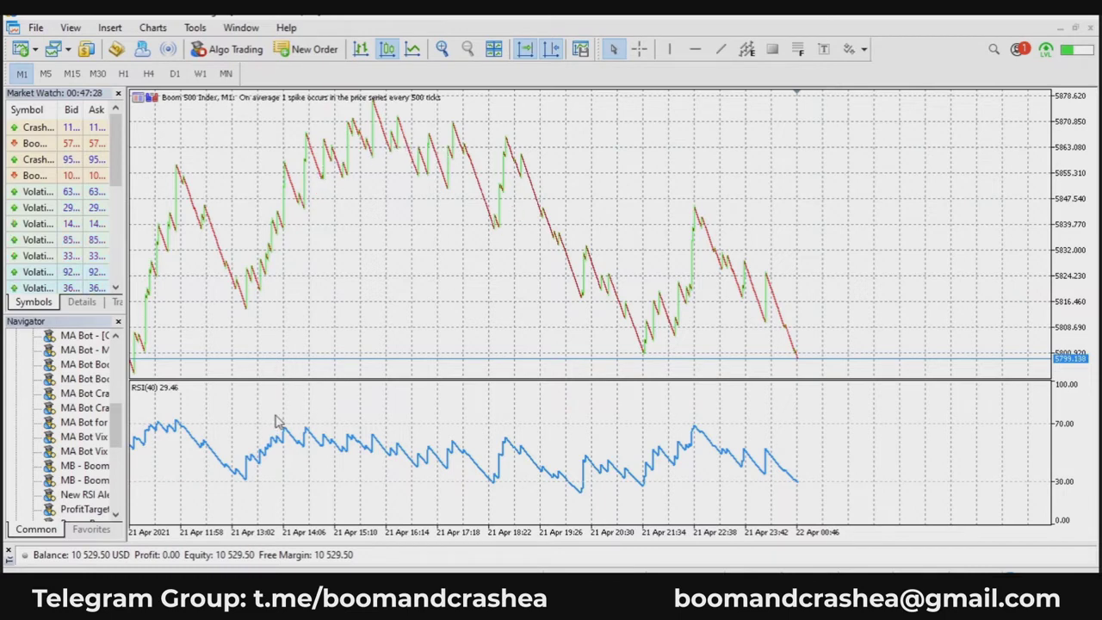
{"action": "left_click", "coordinate": [721, 50]}
{"action": "left_click_drag", "start_coordinate": [255, 293], "coordinate": [329, 179]}
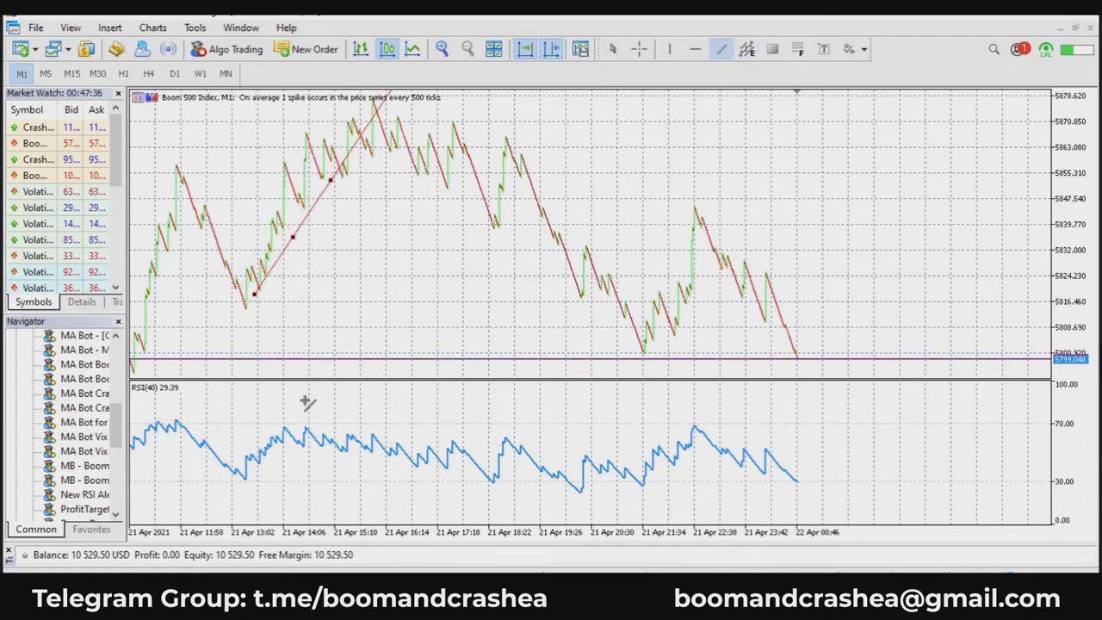
{"action": "left_click_drag", "start_coordinate": [254, 473], "coordinate": [287, 431]}
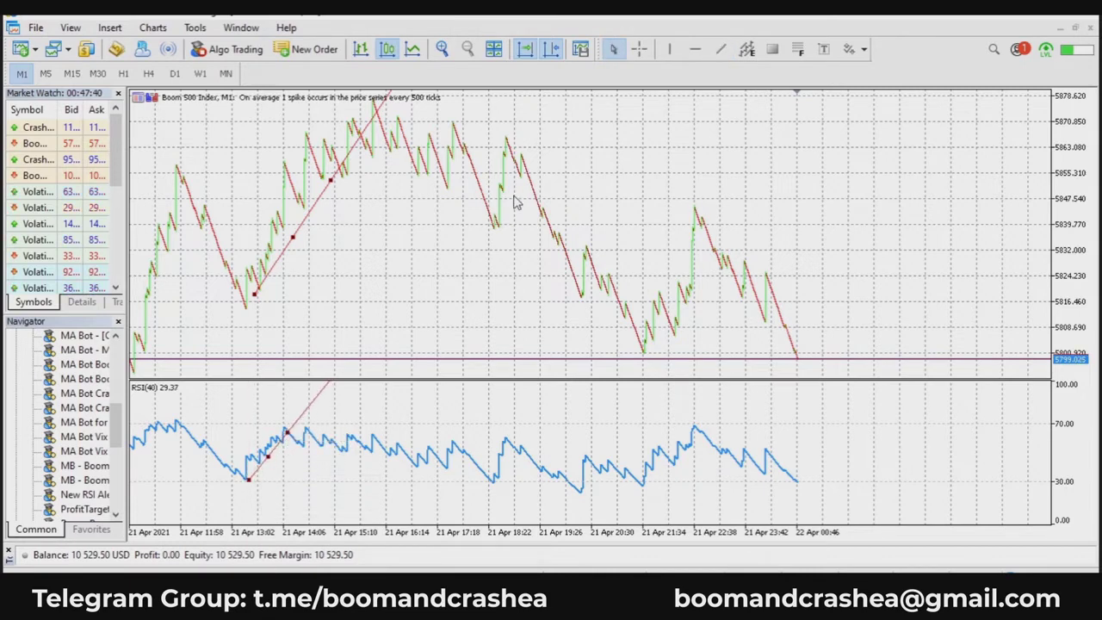
Draw a slightly rising trendline across price and a falling one along the RSI peaks, both starting near 14:06 on 21 April.
{"action": "left_click", "coordinate": [721, 49]}
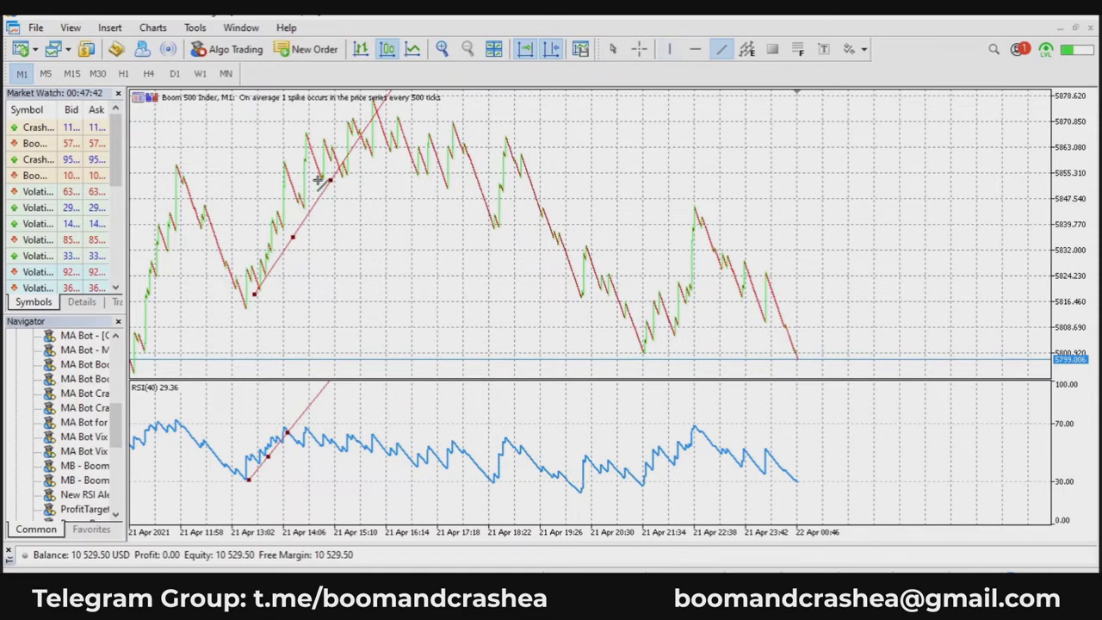
{"action": "left_click_drag", "start_coordinate": [297, 185], "coordinate": [362, 175]}
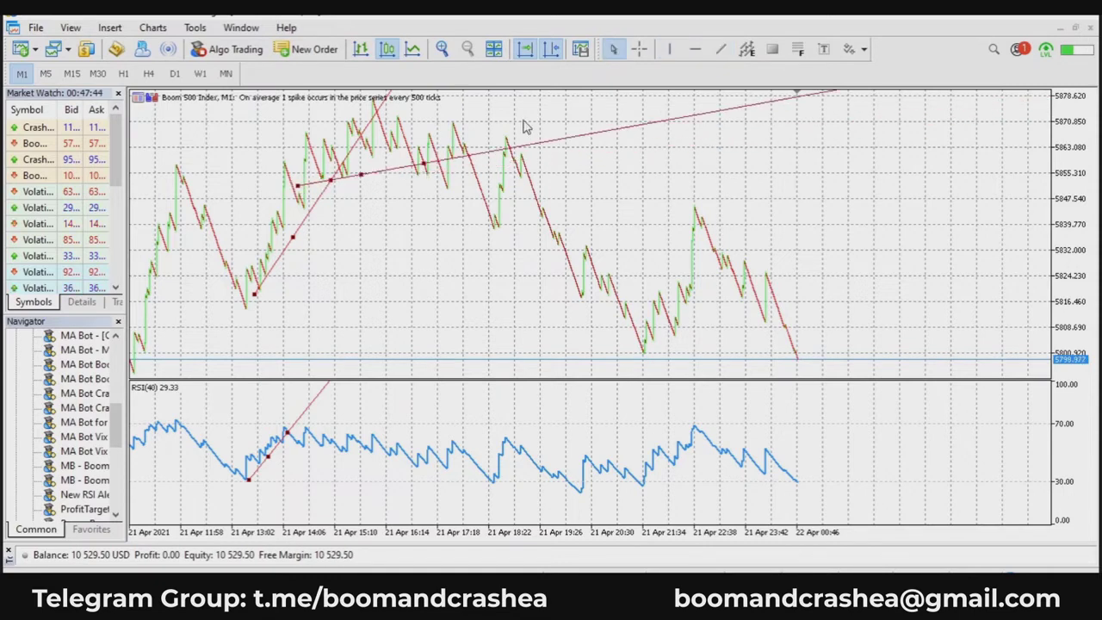
{"action": "left_click", "coordinate": [720, 49]}
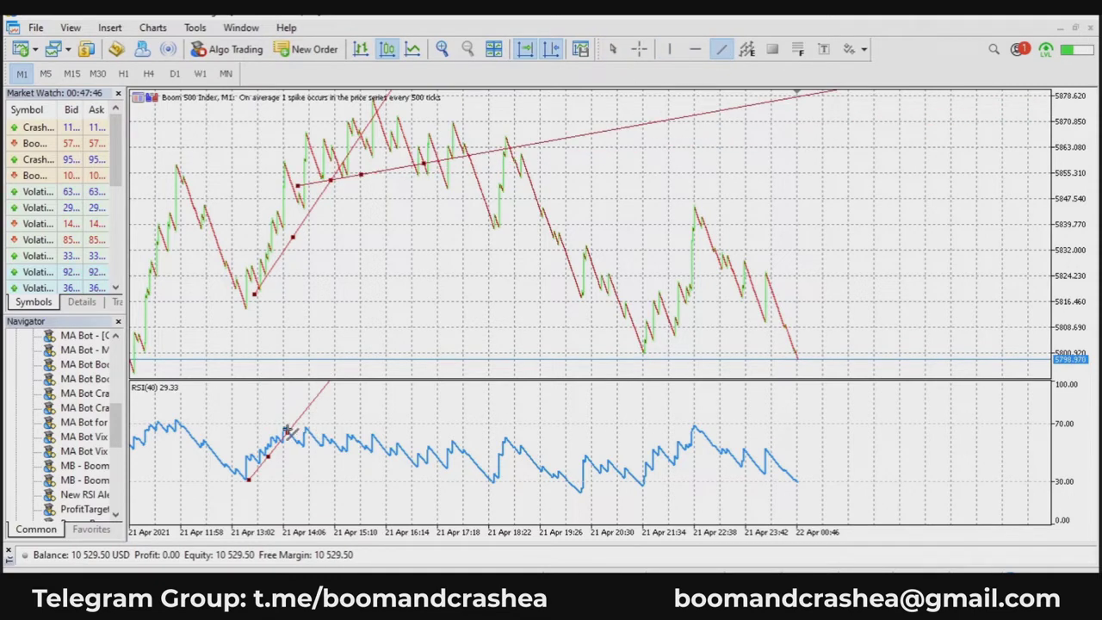
{"action": "left_click_drag", "start_coordinate": [285, 429], "coordinate": [385, 439]}
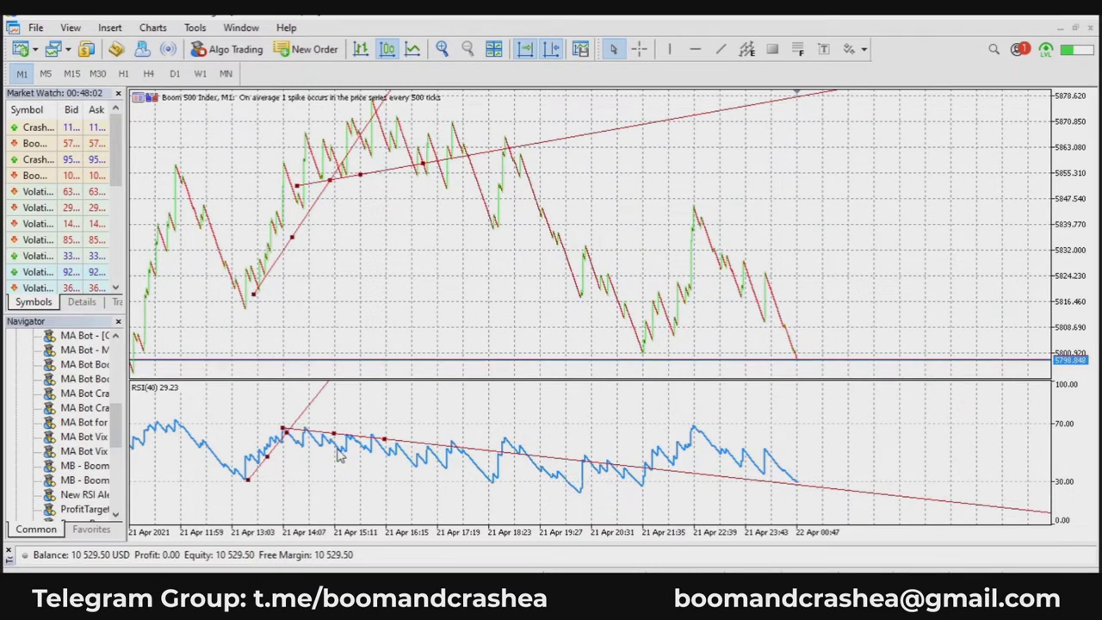
{"action": "mouse_move", "coordinate": [338, 458]}
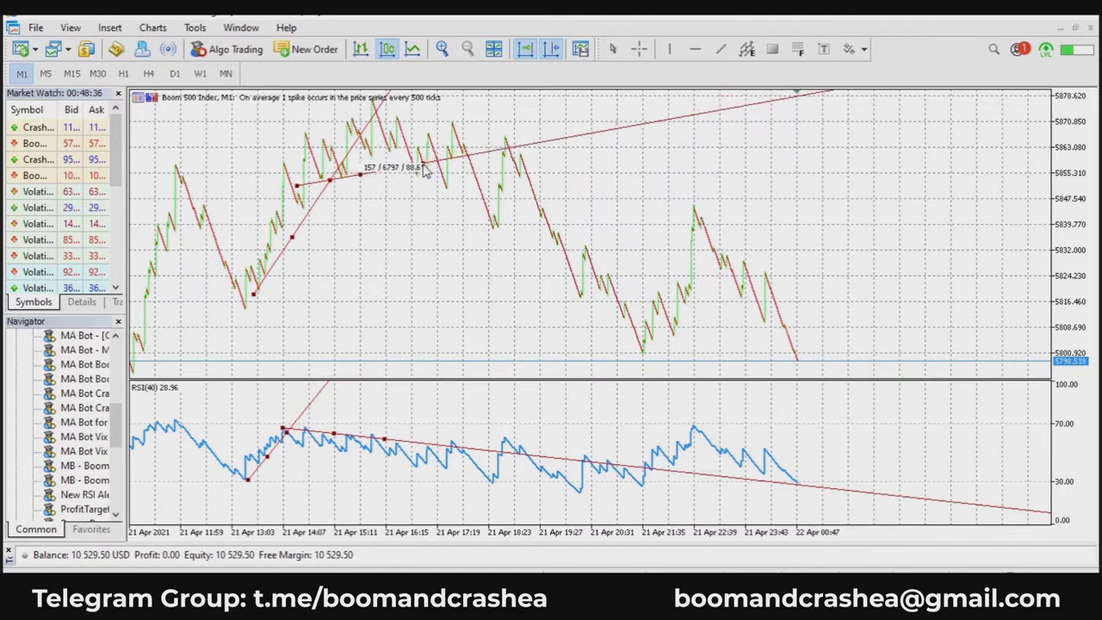
{"action": "mouse_move", "coordinate": [424, 169]}
{"action": "left_mouse_down"}
{"action": "mouse_move", "coordinate": [302, 183]}
{"action": "mouse_move", "coordinate": [293, 164]}
{"action": "mouse_move", "coordinate": [424, 176]}
{"action": "mouse_move", "coordinate": [413, 159]}
{"action": "left_mouse_up"}
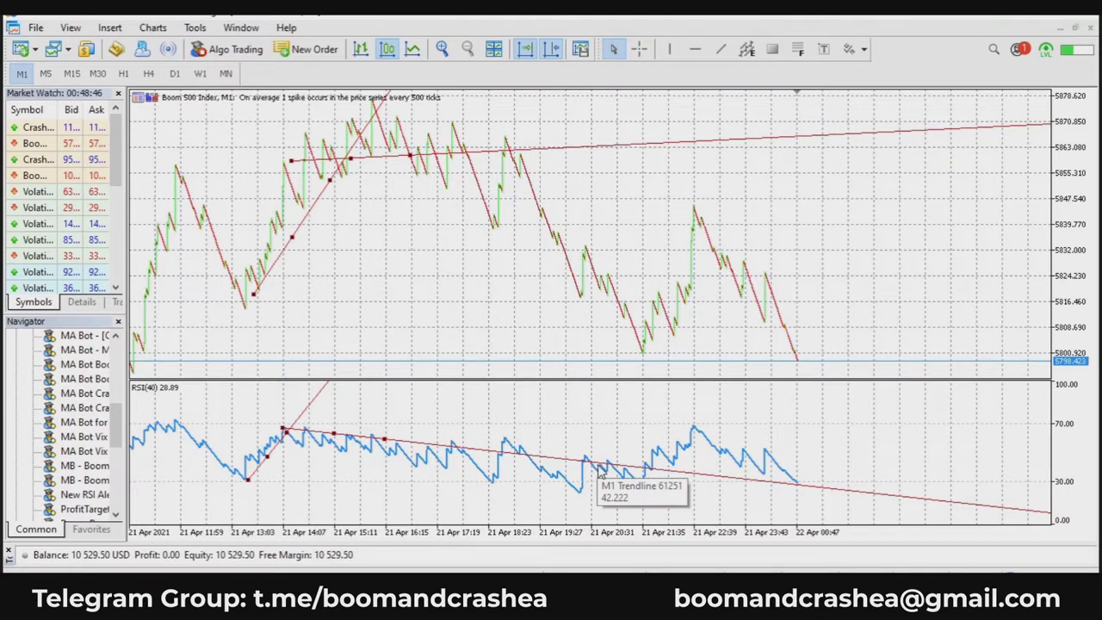
Examine how the 21 April price swings compare with the 40-period RSI, going back to the early hours of that day.
{"action": "left_click_drag", "start_coordinate": [419, 233], "coordinate": [731, 271]}
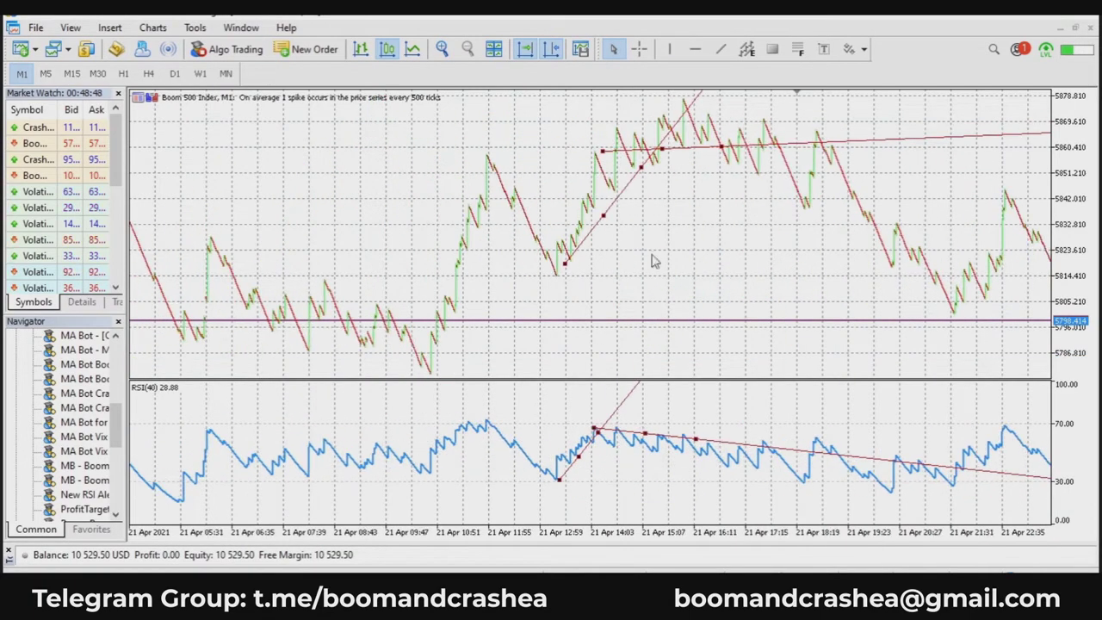
{"action": "left_click_drag", "start_coordinate": [656, 261], "coordinate": [433, 123]}
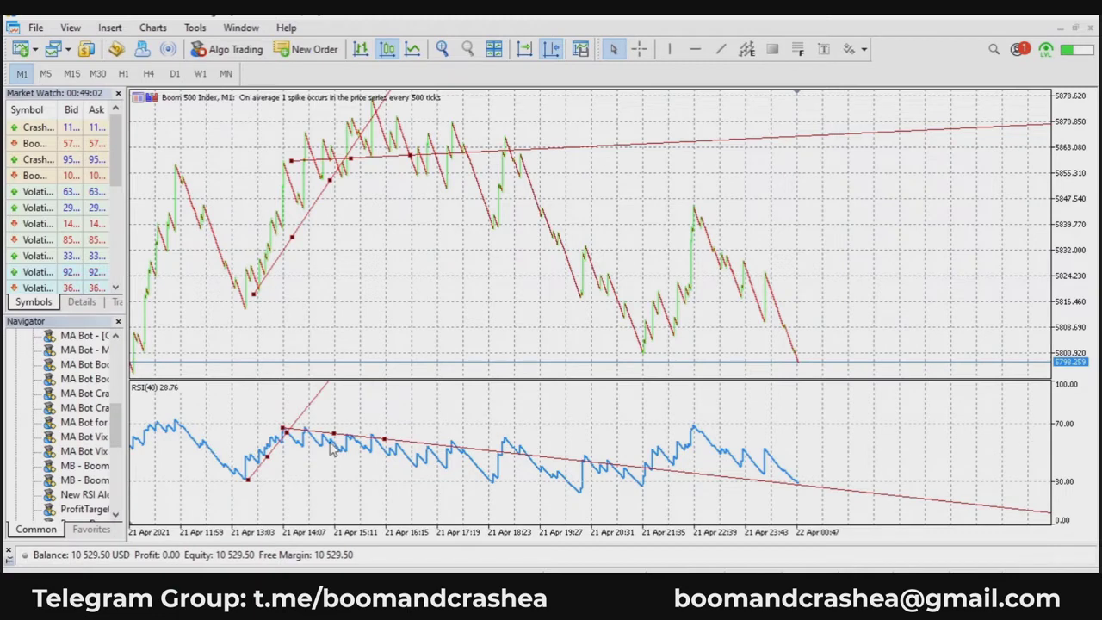
{"action": "middle_click", "coordinate": [176, 171]}
{"action": "left_click_drag", "start_coordinate": [175, 172], "coordinate": [230, 287]}
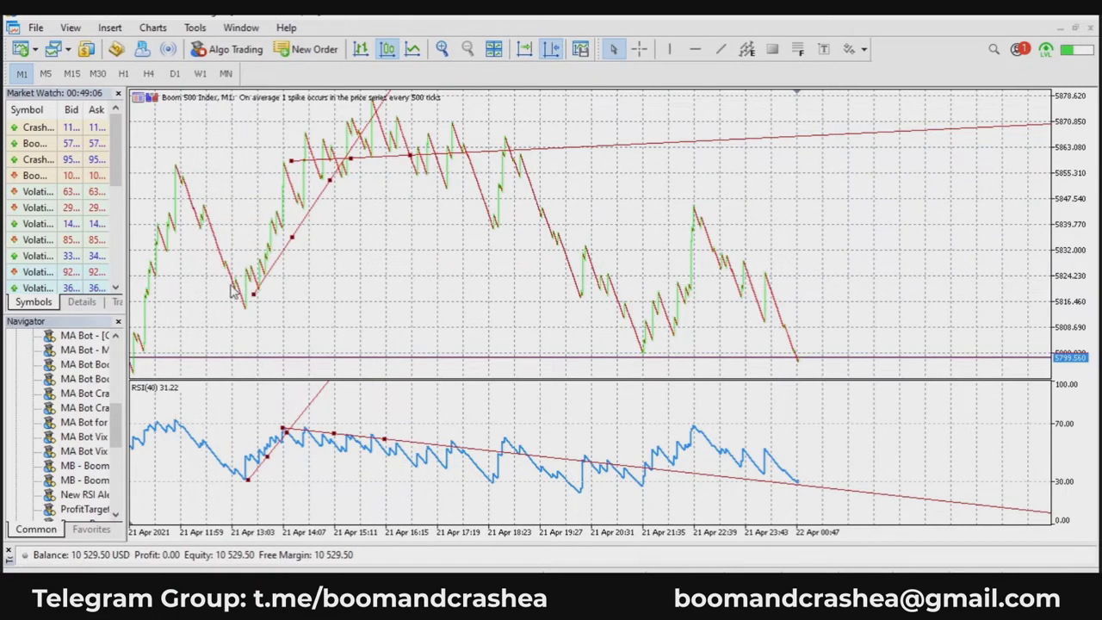
{"action": "middle_click", "coordinate": [283, 425]}
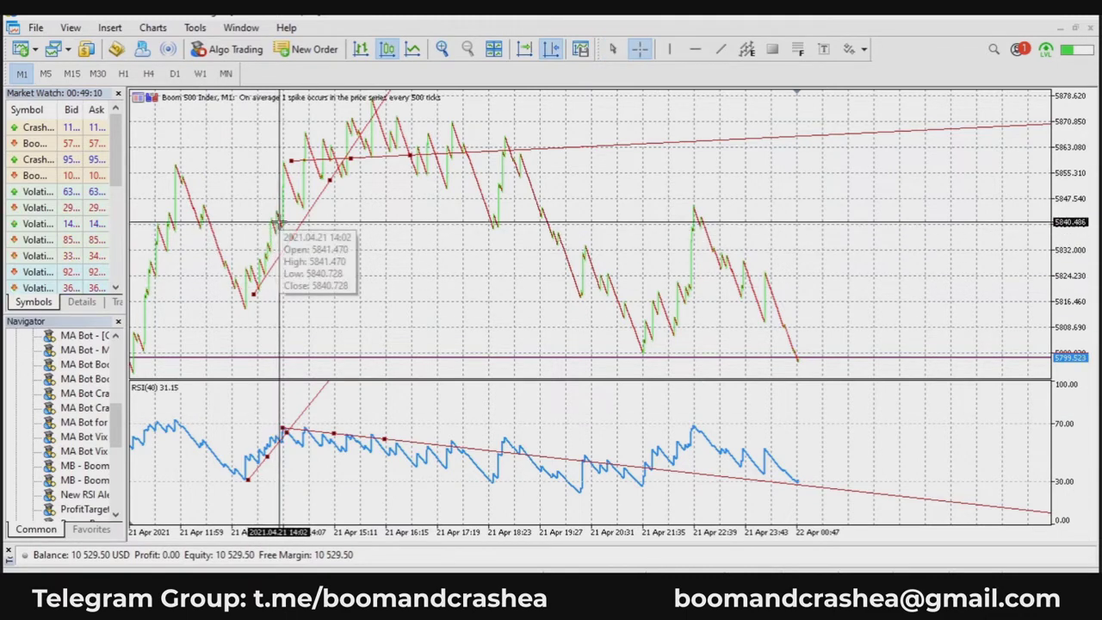
{"action": "left_click_drag", "start_coordinate": [284, 166], "coordinate": [304, 211]}
{"action": "left_click_drag", "start_coordinate": [366, 274], "coordinate": [505, 282]}
{"action": "scroll", "coordinate": [268, 259], "scroll_direction": "up", "scroll_amount": 5}
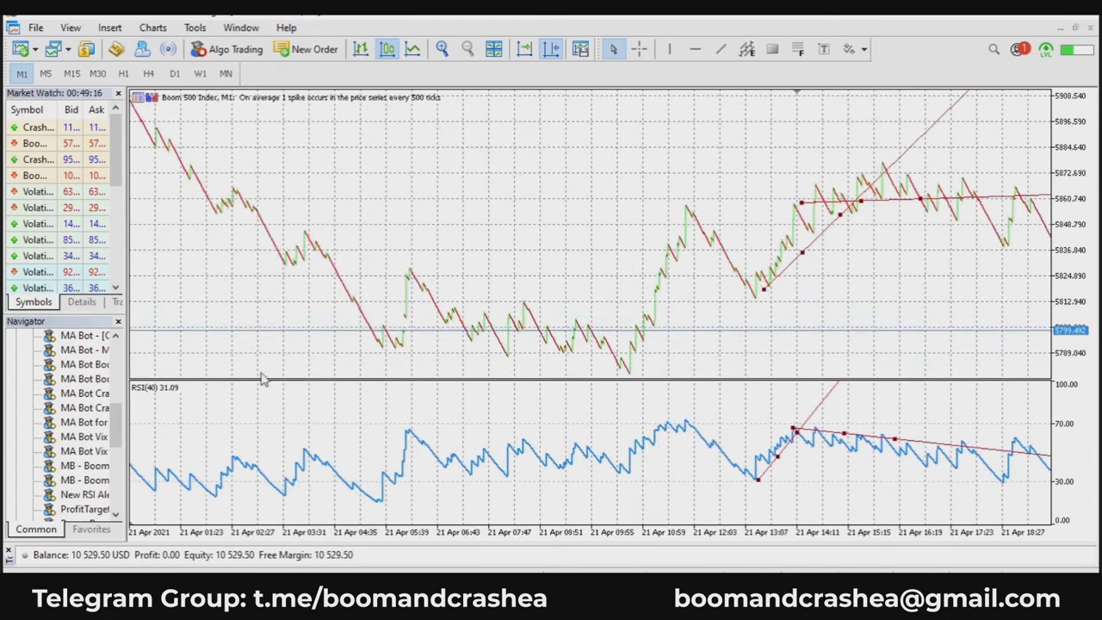
Set the RSI period to 14.
{"action": "right_click", "coordinate": [439, 465]}
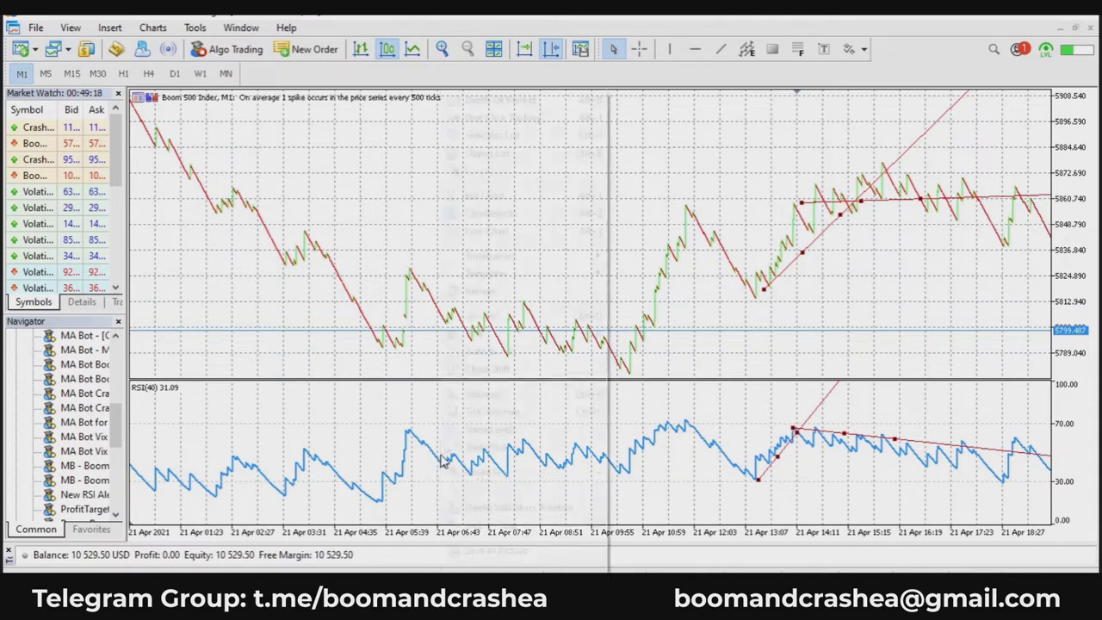
{"action": "left_click", "coordinate": [631, 469]}
{"action": "right_click", "coordinate": [628, 469]}
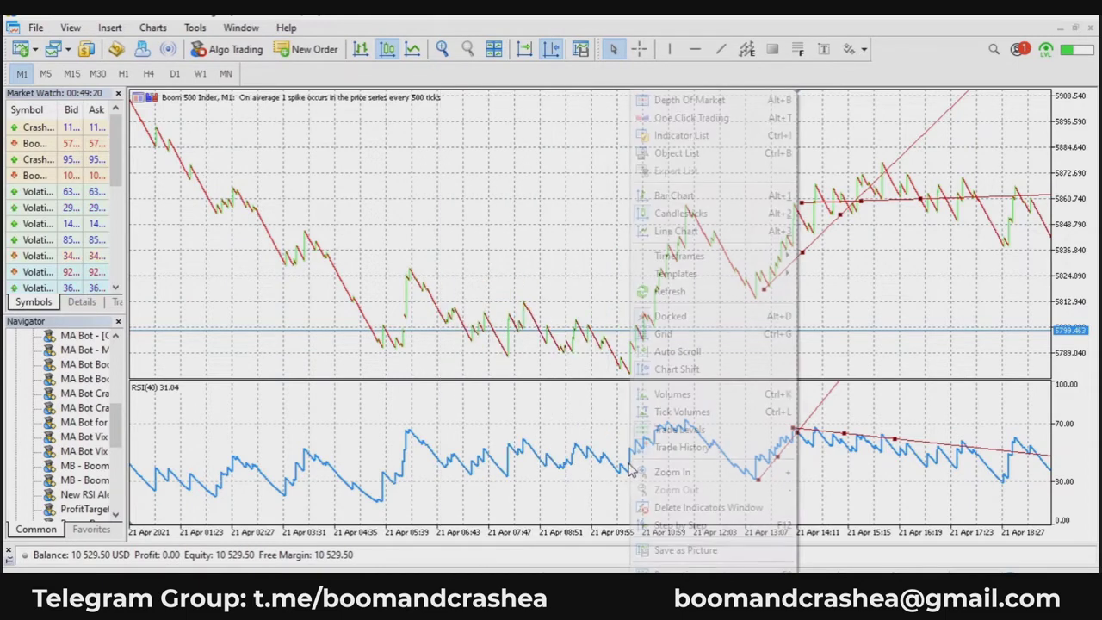
{"action": "left_click", "coordinate": [622, 469]}
{"action": "mouse_move", "coordinate": [621, 472]}
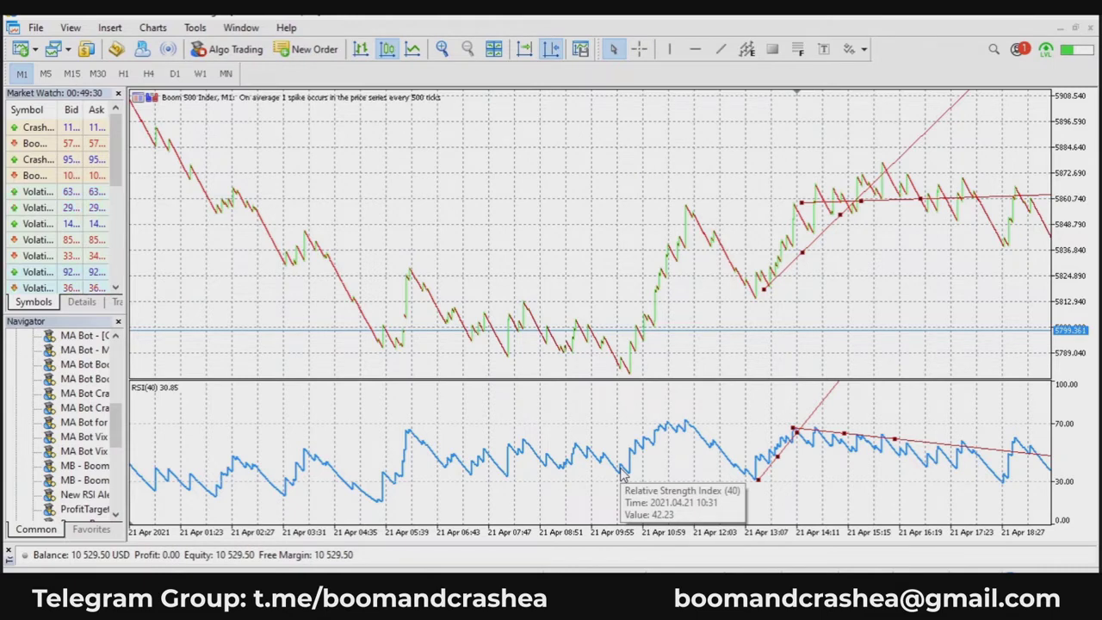
{"action": "right_click", "coordinate": [623, 471]}
{"action": "left_click", "coordinate": [680, 479]}
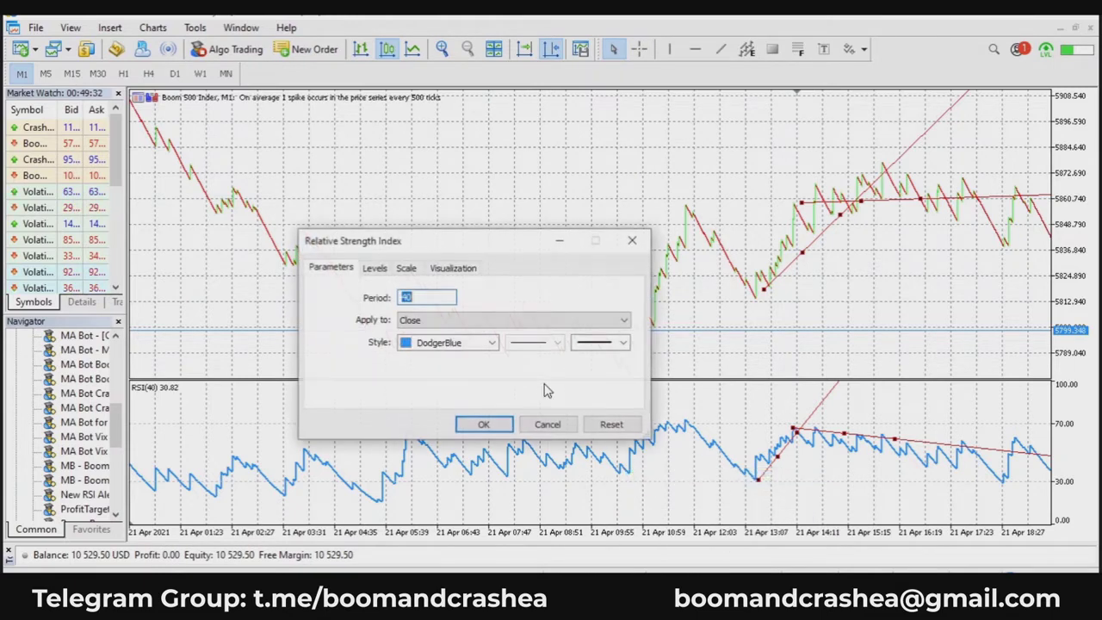
{"action": "type", "text": "1"}
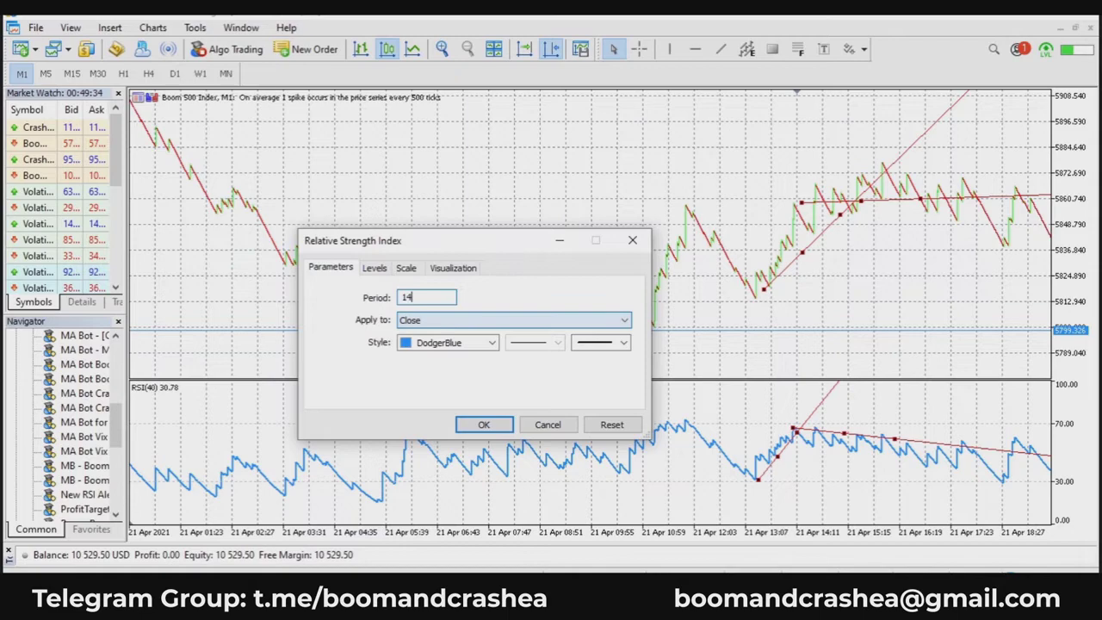
{"action": "left_click", "coordinate": [484, 425]}
Examine how the Boom 500 price swings compare with the 14-period RSI, going back to 17 April.
{"action": "left_click_drag", "start_coordinate": [632, 467], "coordinate": [747, 445]}
{"action": "scroll", "coordinate": [594, 507], "scroll_direction": "down", "scroll_amount": 5}
{"action": "left_click_drag", "start_coordinate": [373, 472], "coordinate": [736, 456]}
{"action": "left_click_drag", "start_coordinate": [441, 455], "coordinate": [806, 475]}
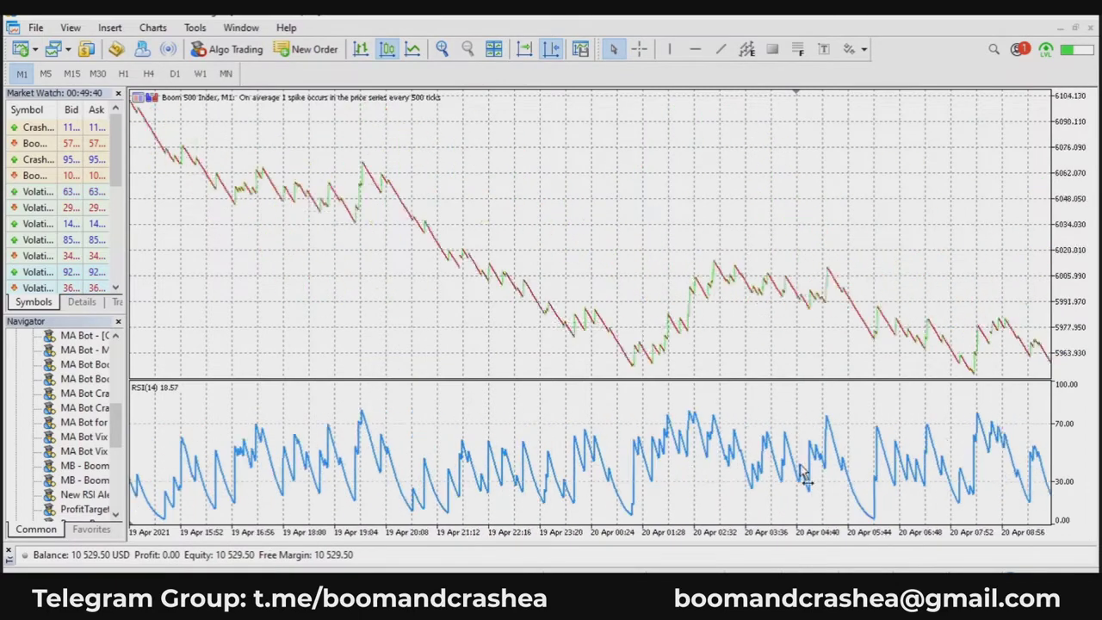
{"action": "left_click_drag", "start_coordinate": [458, 474], "coordinate": [504, 473]}
{"action": "scroll", "coordinate": [459, 482], "scroll_direction": "left", "scroll_amount": 15}
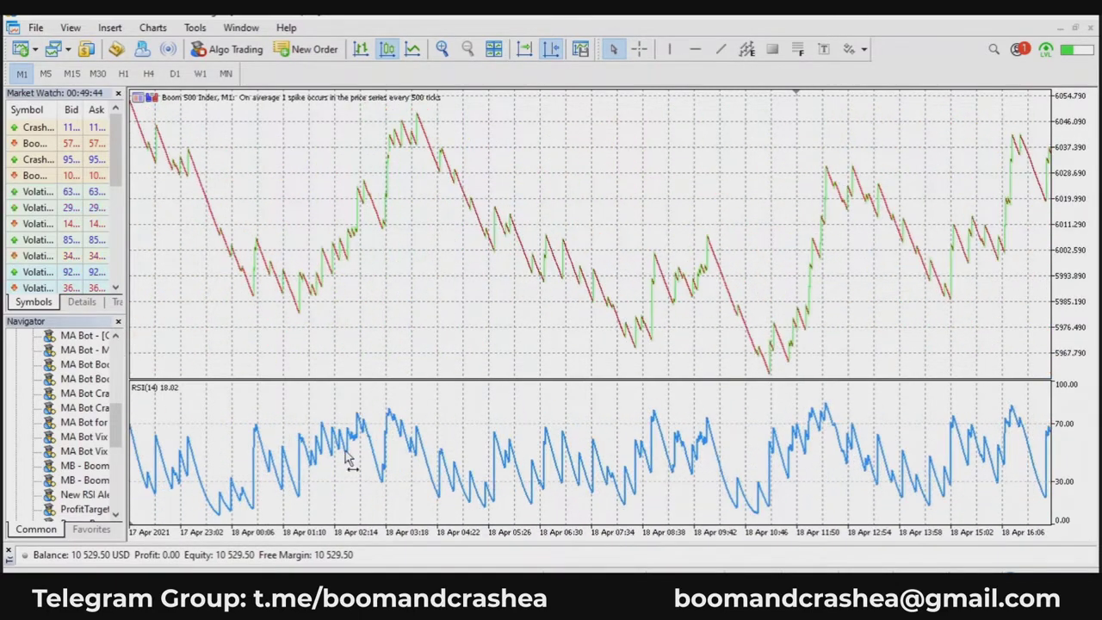
{"action": "scroll", "coordinate": [348, 461], "scroll_direction": "left", "scroll_amount": 15}
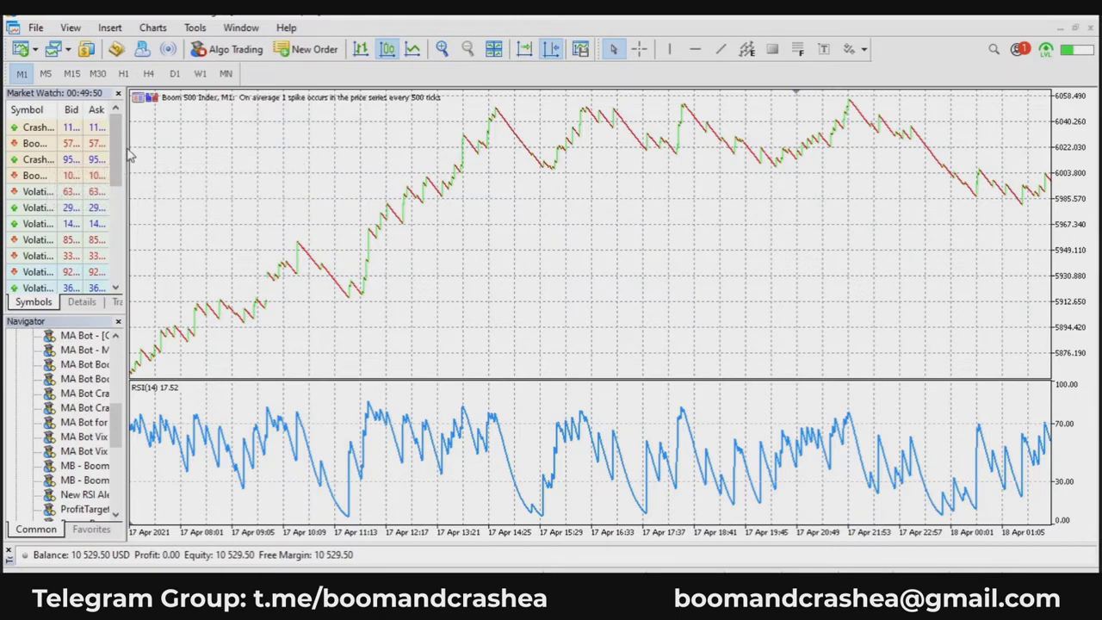
Widen the Market Watch and load the Boom 1000 Index into the chart.
{"action": "left_click_drag", "start_coordinate": [125, 147], "coordinate": [182, 148]}
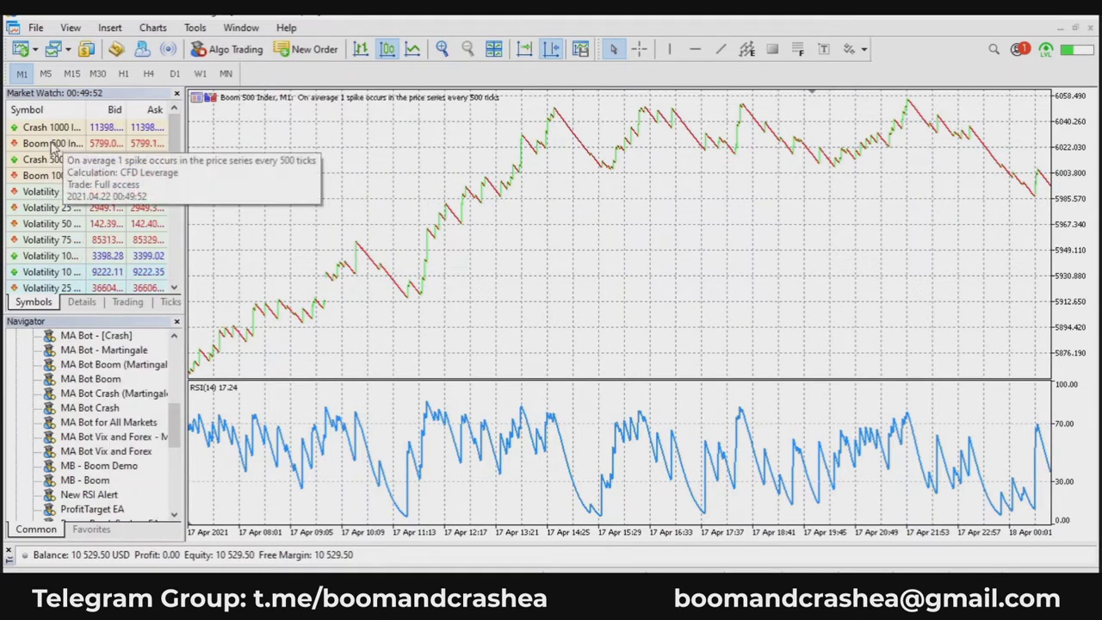
{"action": "left_click_drag", "start_coordinate": [49, 174], "coordinate": [322, 236]}
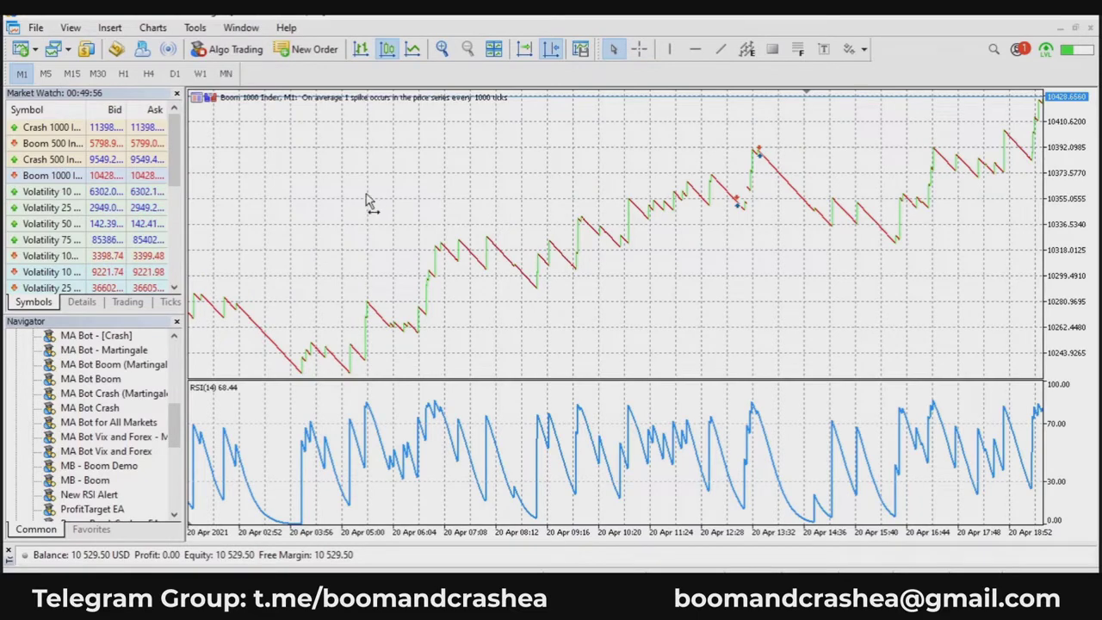
Examine the Boom 1000 price against the 14-period RSI back to 18 April and measure that morning's long decline.
{"action": "scroll", "coordinate": [366, 200], "scroll_direction": "up", "scroll_amount": 5}
{"action": "scroll", "coordinate": [365, 200], "scroll_direction": "up", "scroll_amount": 5}
{"action": "scroll", "coordinate": [591, 244], "scroll_direction": "up", "scroll_amount": 5}
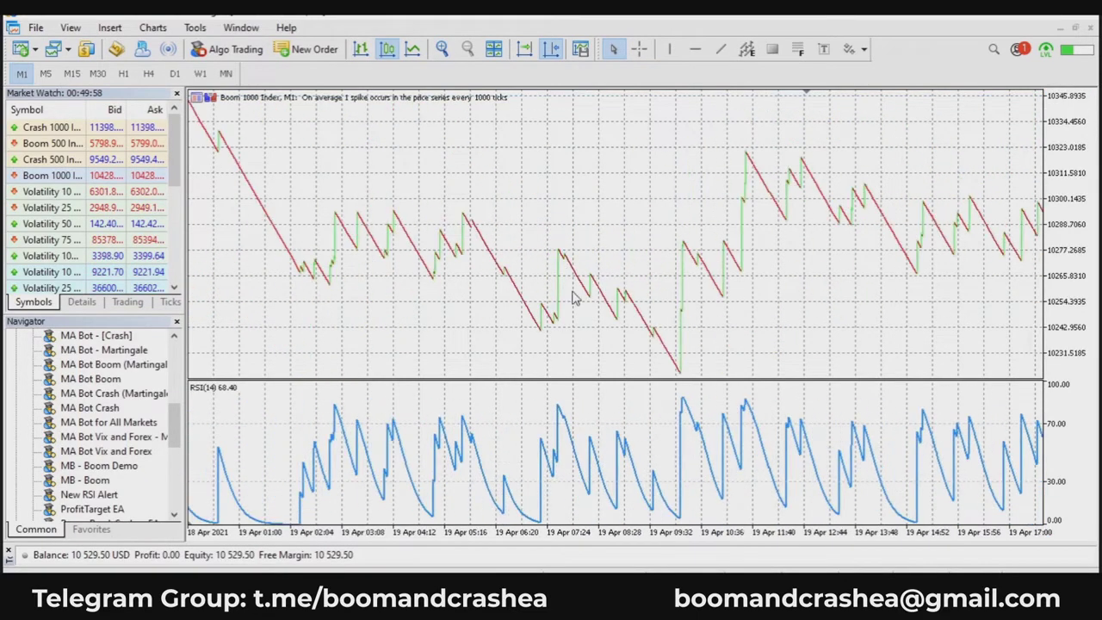
{"action": "scroll", "coordinate": [575, 297], "scroll_direction": "up", "scroll_amount": 10}
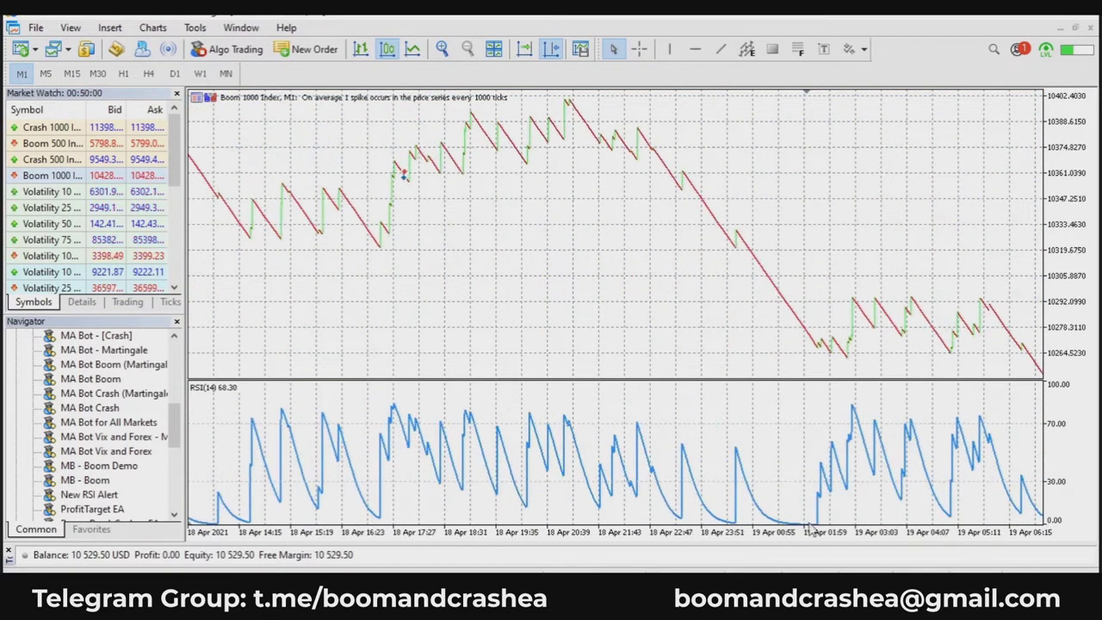
{"action": "scroll", "coordinate": [546, 301], "scroll_direction": "up", "scroll_amount": 6}
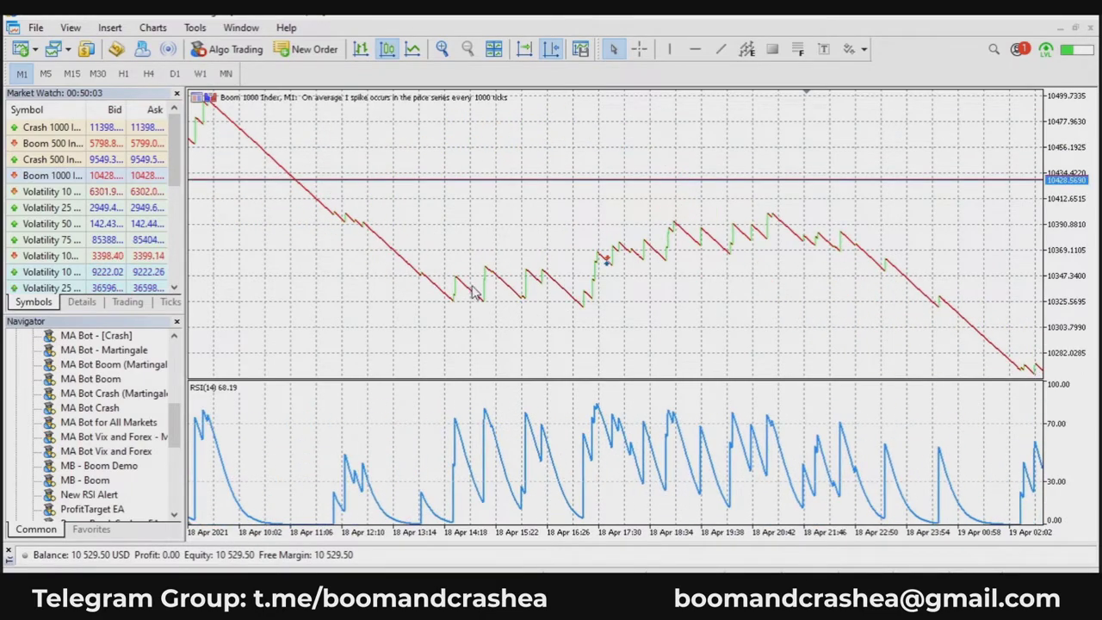
{"action": "scroll", "coordinate": [476, 293], "scroll_direction": "up", "scroll_amount": 6}
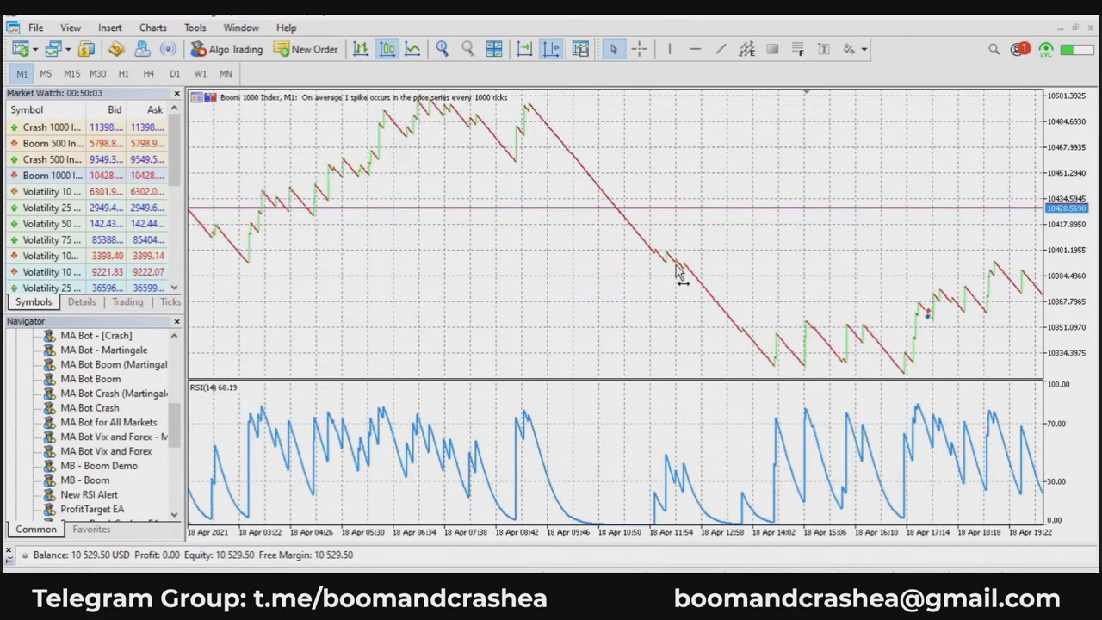
{"action": "middle_click", "coordinate": [481, 120]}
{"action": "left_click_drag", "start_coordinate": [480, 120], "coordinate": [714, 353]}
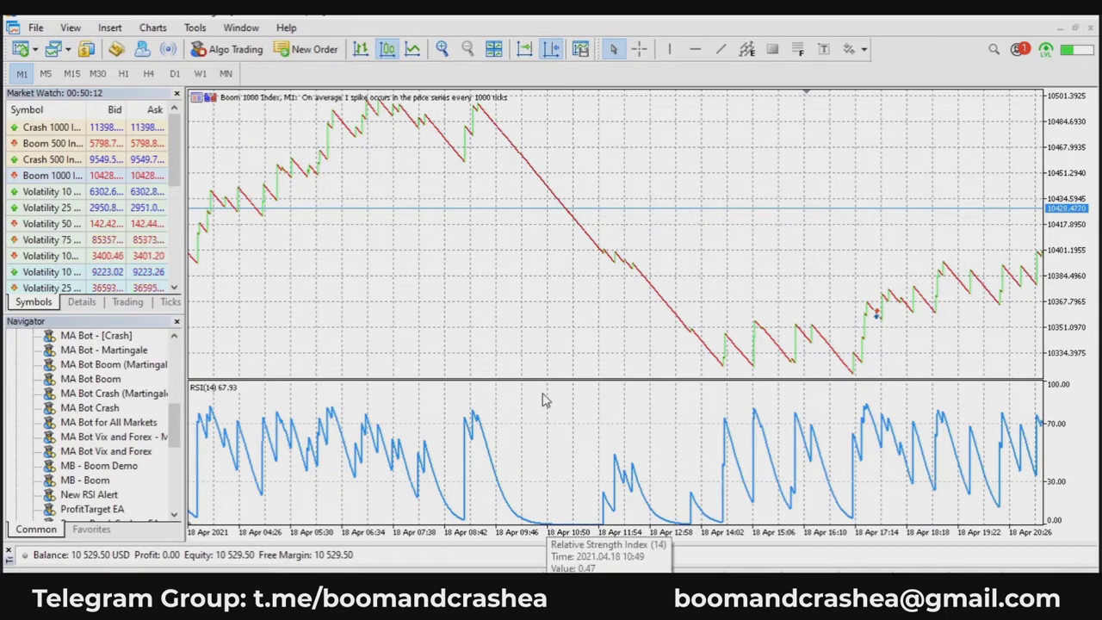
Place vertical lines at 10:47 on the price chart and at 12:00 on the RSI, both on 18 April.
{"action": "left_click", "coordinate": [669, 50]}
{"action": "left_click", "coordinate": [539, 284]}
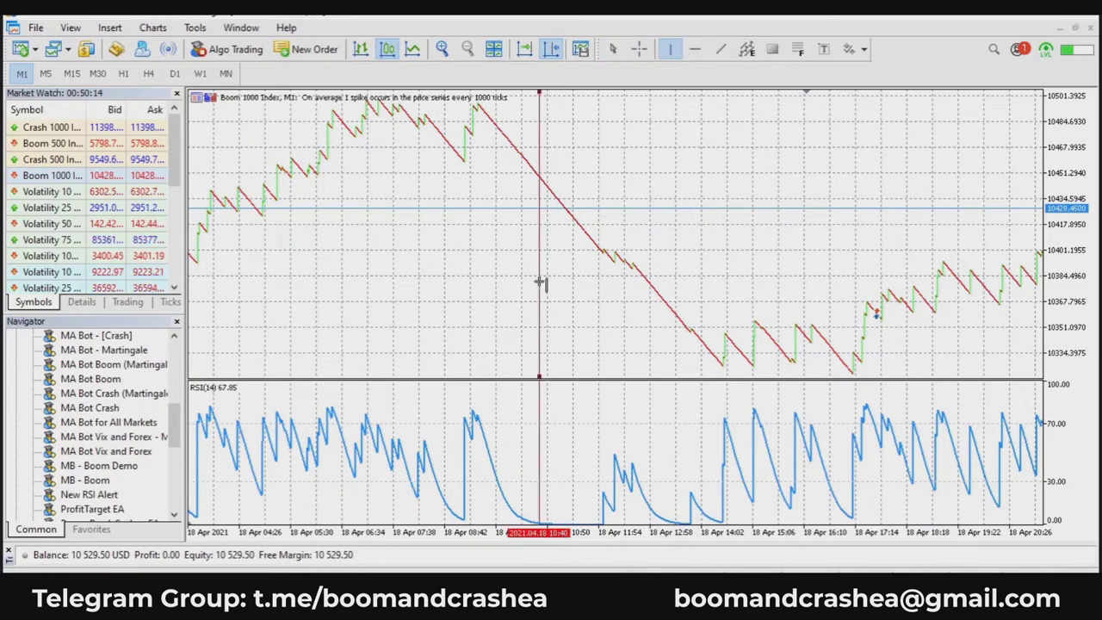
{"action": "left_click_drag", "start_coordinate": [540, 284], "coordinate": [544, 303]}
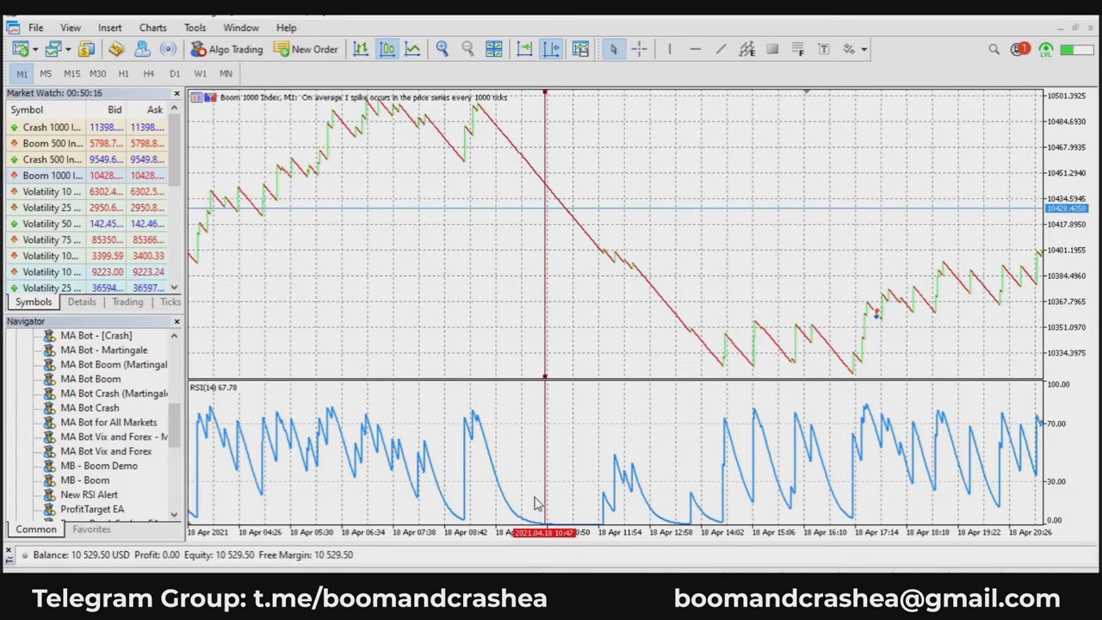
{"action": "left_click", "coordinate": [671, 50]}
{"action": "left_click", "coordinate": [603, 399]}
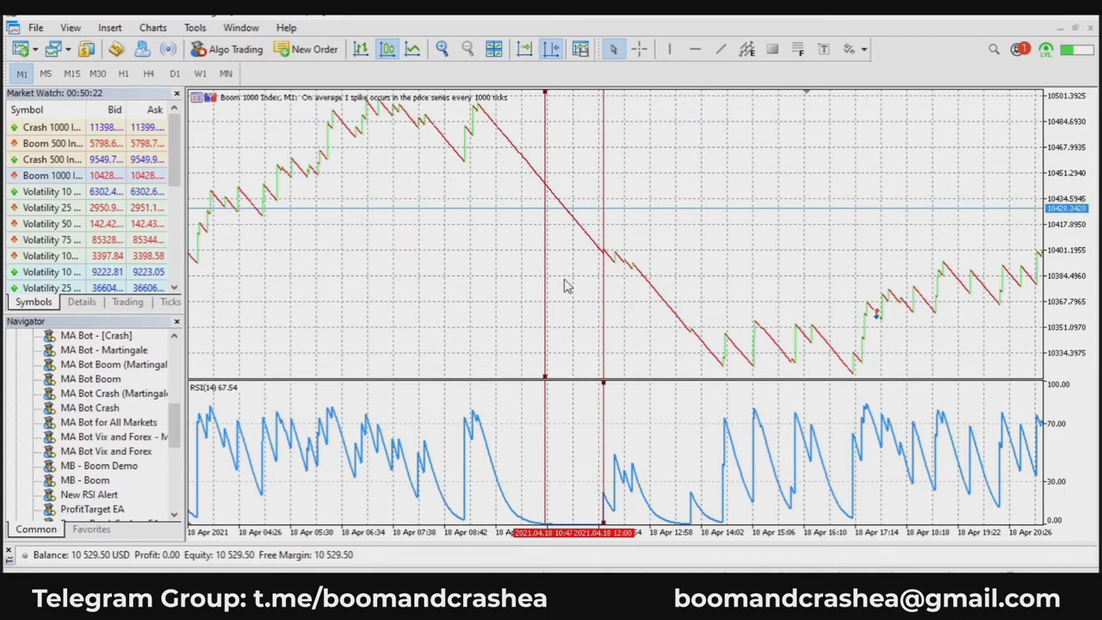
Measure the price fall between the 10:47 and 12:00 vertical lines and check the RSI over the same stretch.
{"action": "middle_click", "coordinate": [542, 189]}
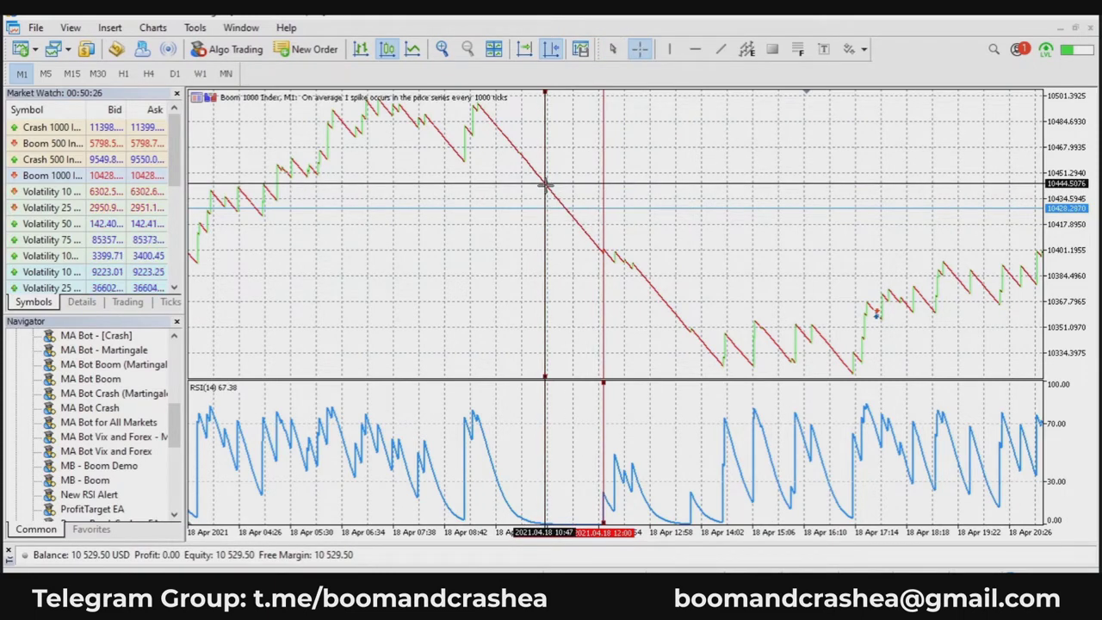
{"action": "left_click_drag", "start_coordinate": [544, 184], "coordinate": [599, 265]}
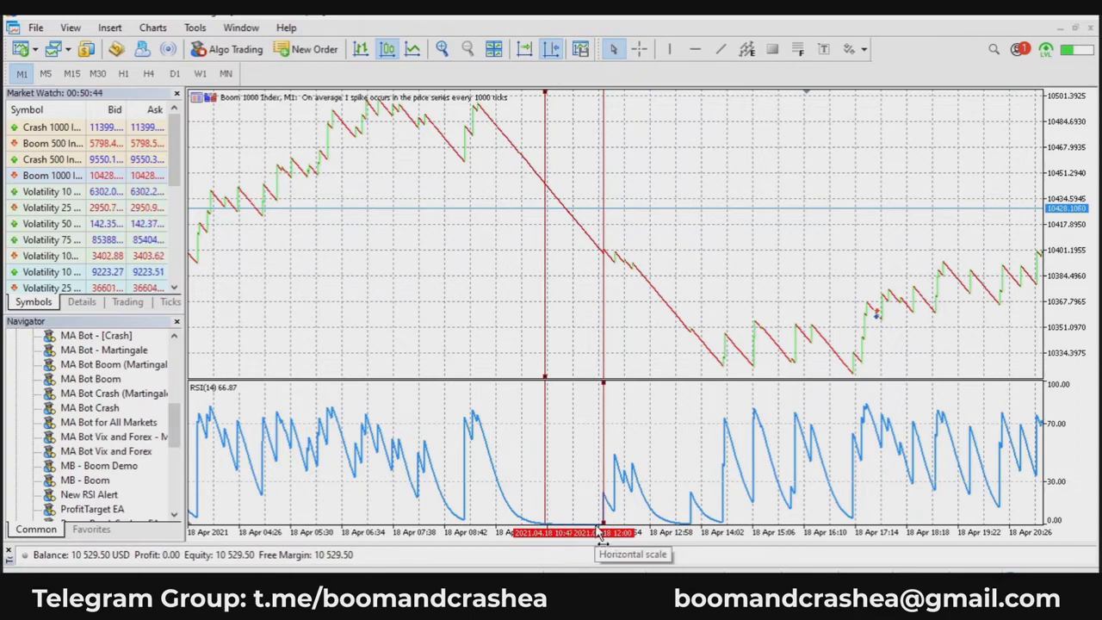
{"action": "mouse_move", "coordinate": [531, 526]}
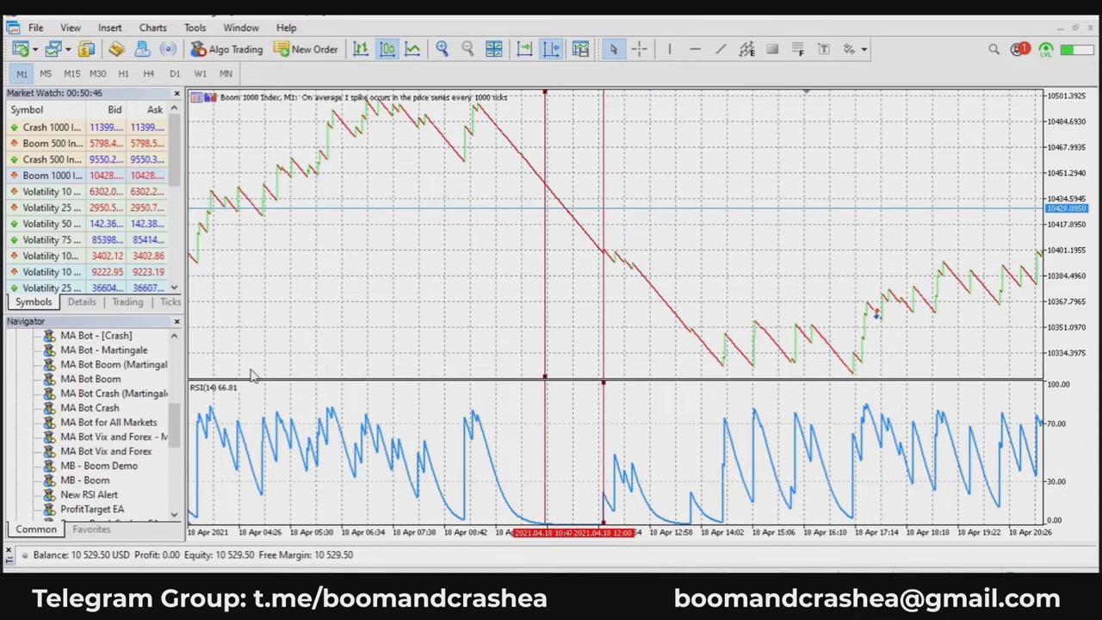
Examine how the Boom 1000 rises and declines between 17 and 19 April compare with the 14-period RSI.
{"action": "left_click_drag", "start_coordinate": [410, 352], "coordinate": [694, 352]}
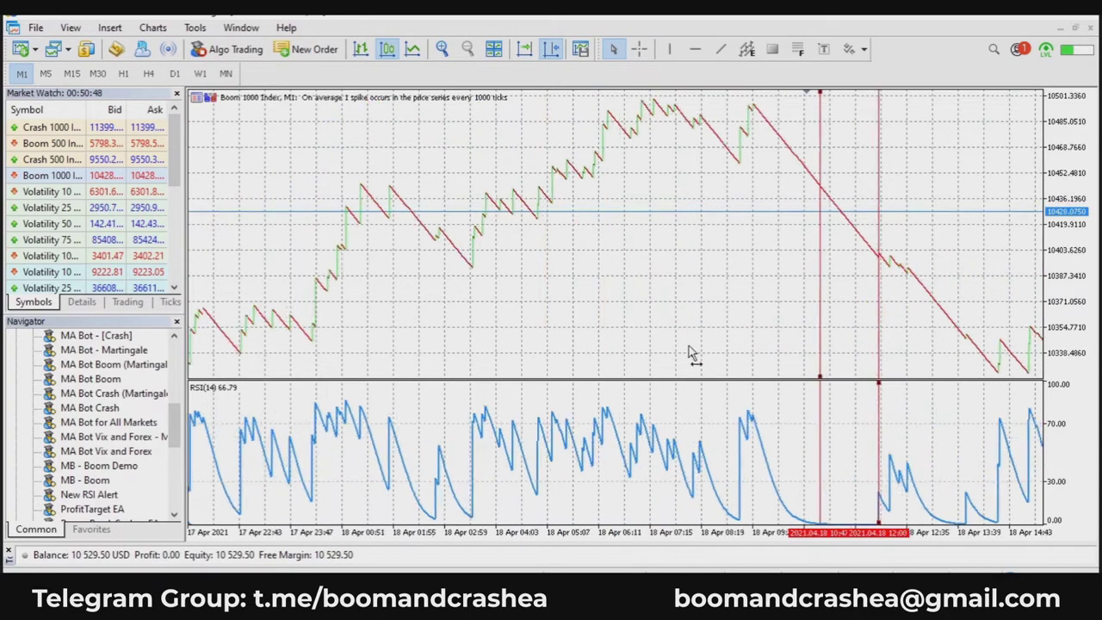
{"action": "left_click_drag", "start_coordinate": [445, 285], "coordinate": [483, 262]}
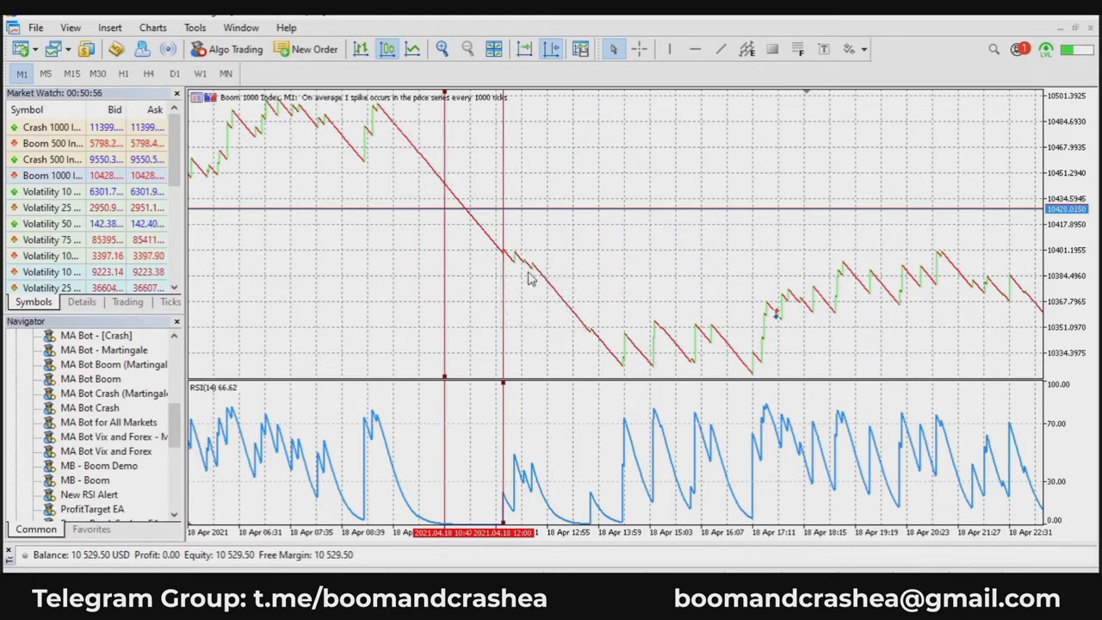
{"action": "left_click_drag", "start_coordinate": [766, 269], "coordinate": [676, 328]}
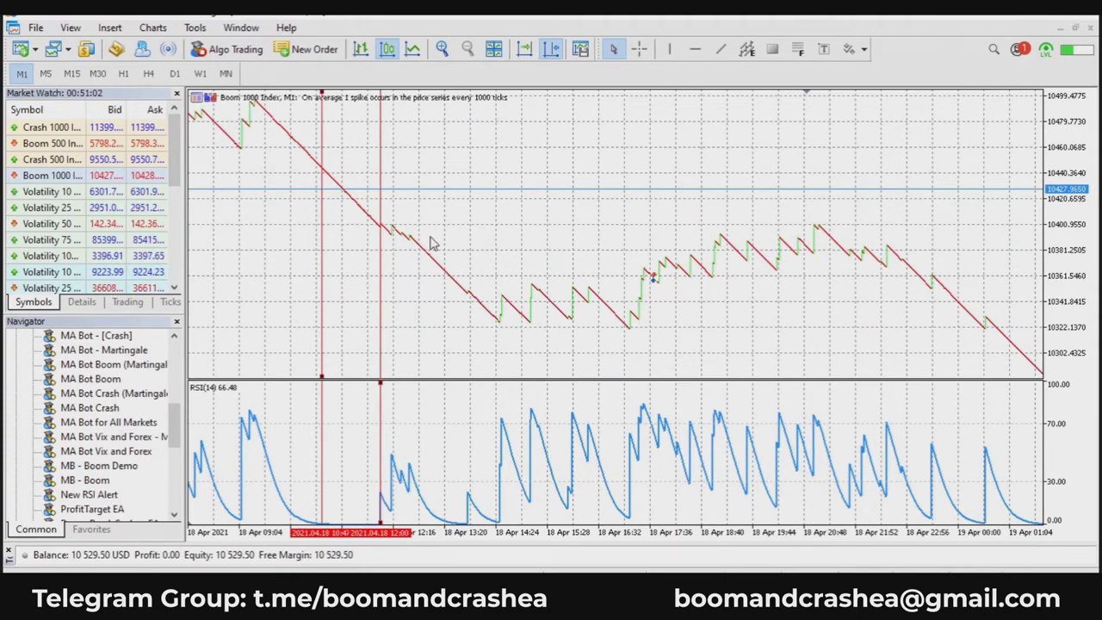
{"action": "left_click_drag", "start_coordinate": [843, 153], "coordinate": [467, 177]}
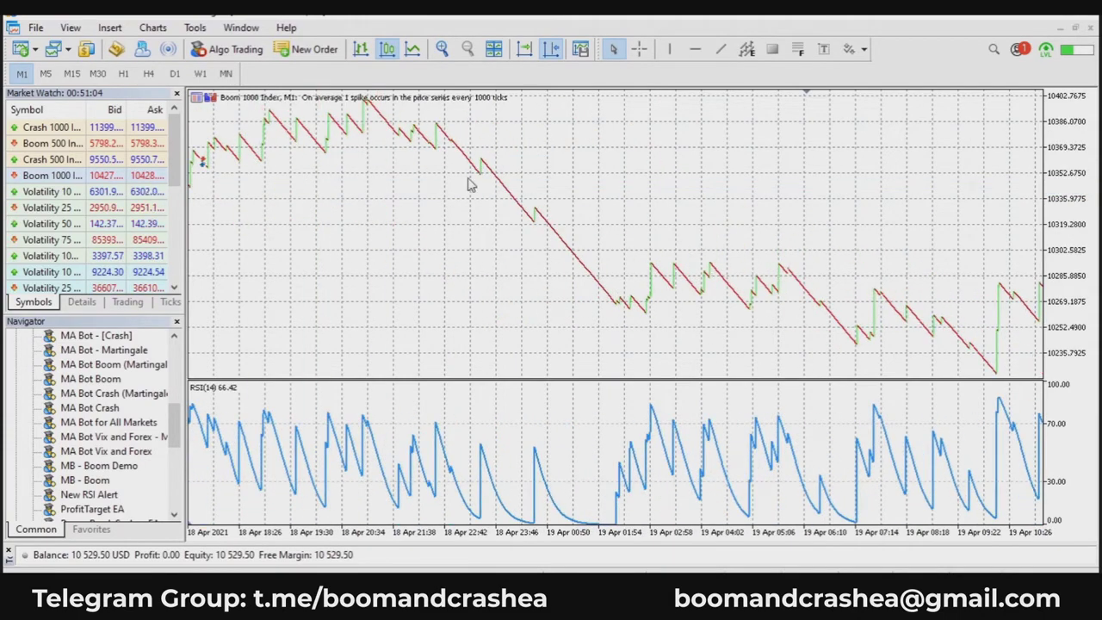
{"action": "left_click_drag", "start_coordinate": [654, 306], "coordinate": [335, 218]}
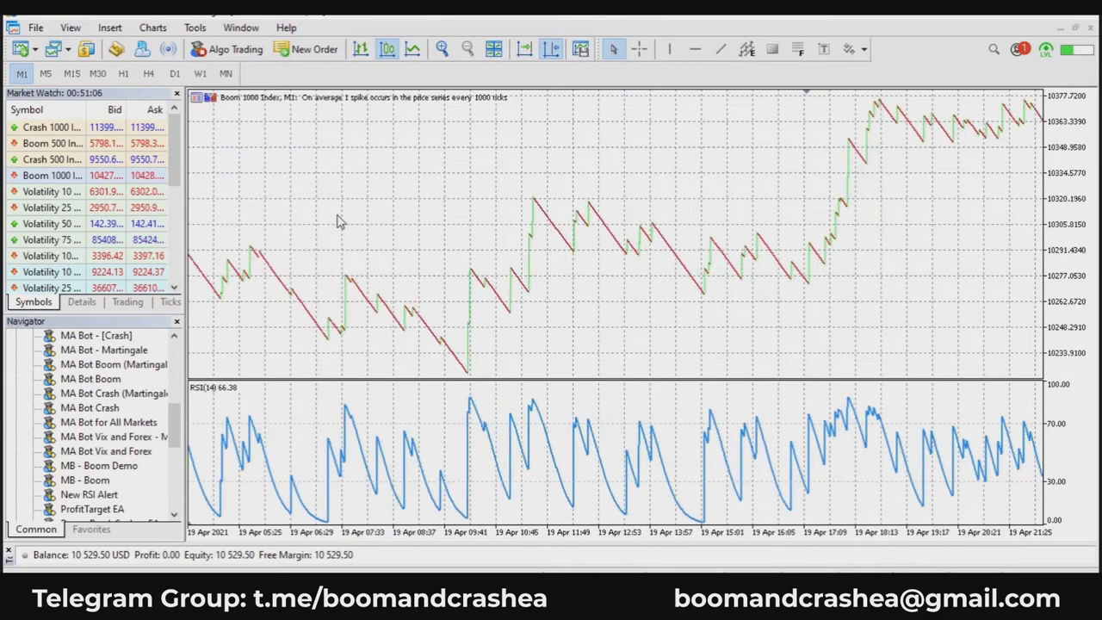
{"action": "left_click_drag", "start_coordinate": [388, 184], "coordinate": [616, 201]}
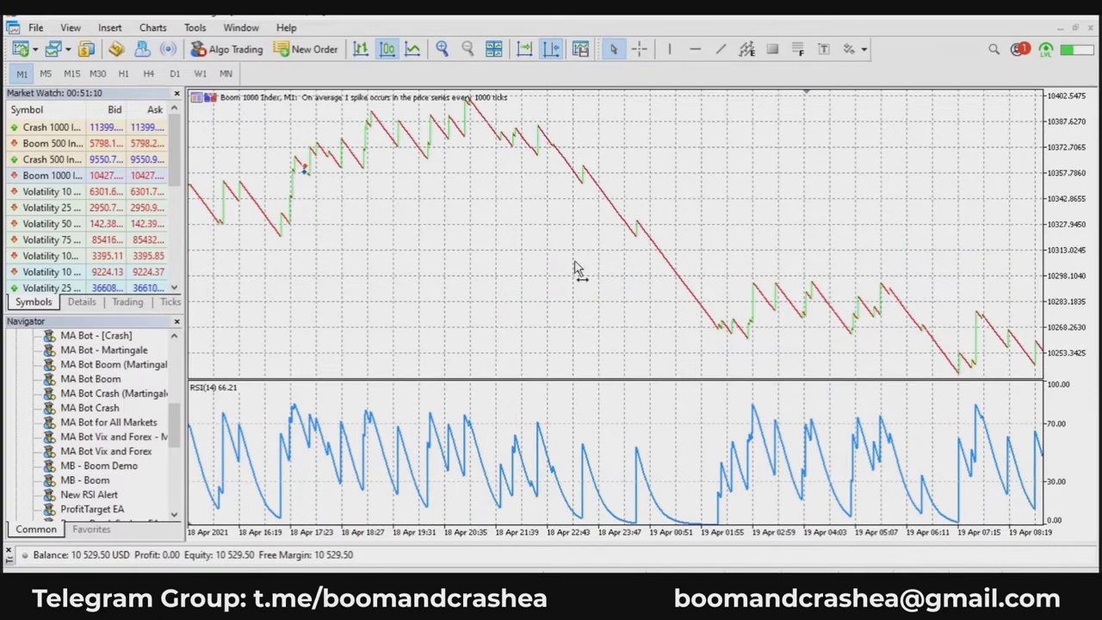
{"action": "scroll", "coordinate": [577, 270], "scroll_direction": "up", "scroll_amount": 5}
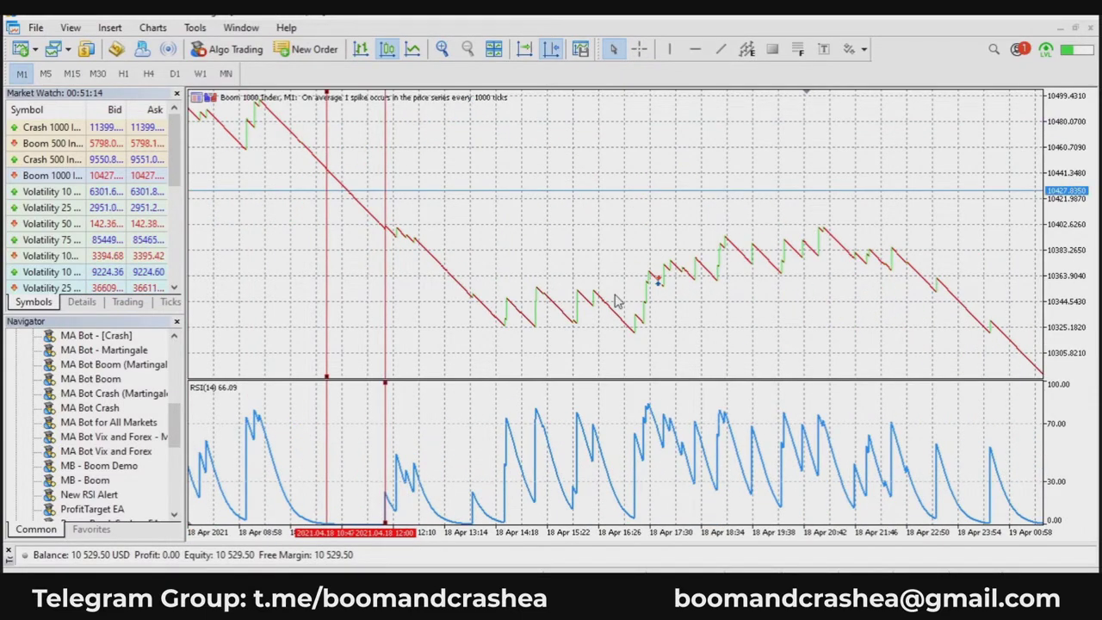
{"action": "left_click_drag", "start_coordinate": [615, 300], "coordinate": [542, 289]}
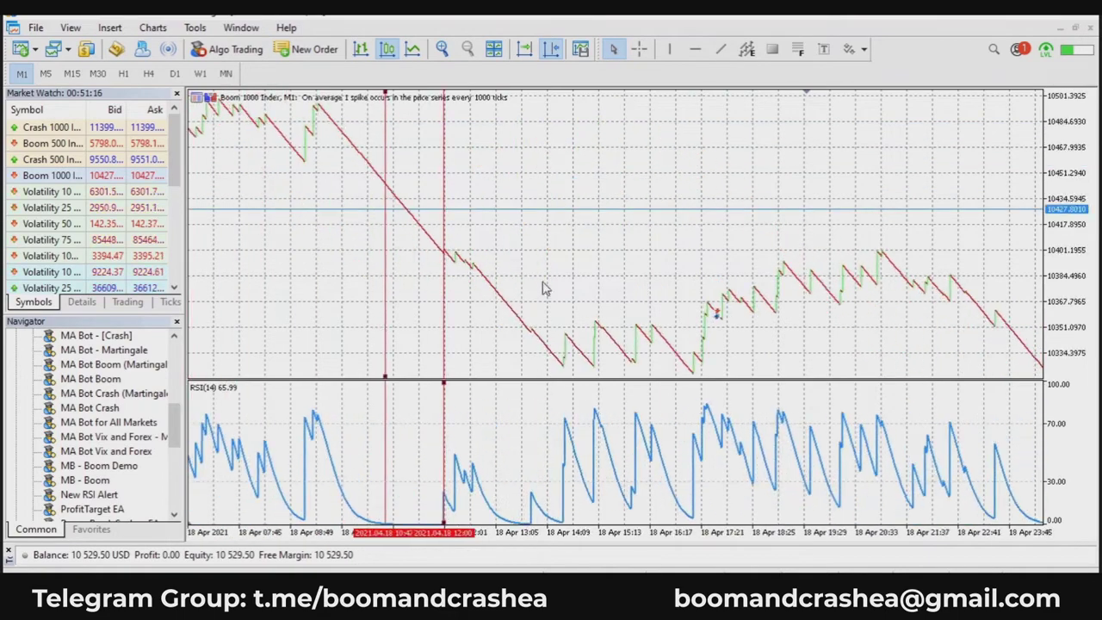
{"action": "left_click_drag", "start_coordinate": [295, 271], "coordinate": [683, 264]}
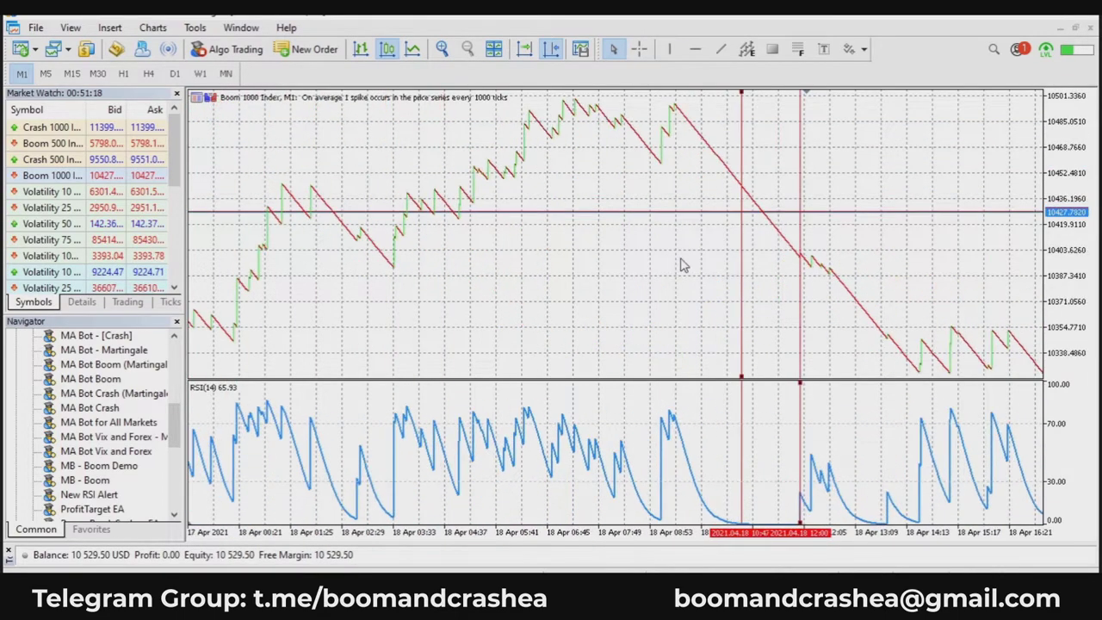
{"action": "left_click_drag", "start_coordinate": [475, 274], "coordinate": [570, 306]}
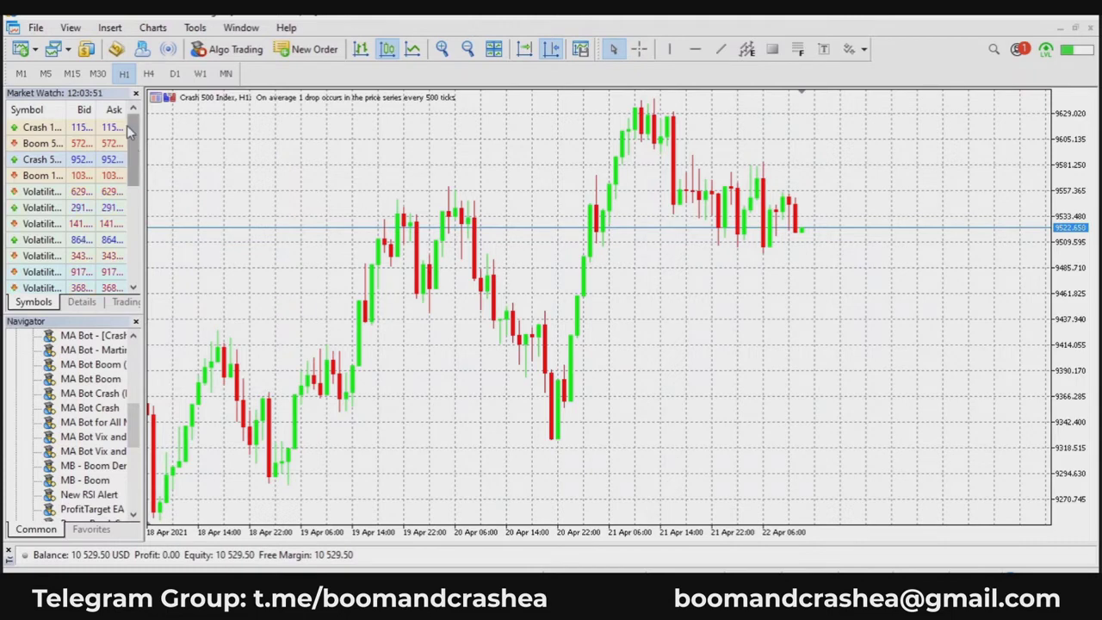
Start adding Ichimoku Kinko Hyo to the Crash 500 H1 chart, keeping Tenkan-sen 9, Kijun-sen 26 and Senkou Span B 52.
{"action": "left_click", "coordinate": [109, 27]}
{"action": "mouse_move", "coordinate": [138, 49]}
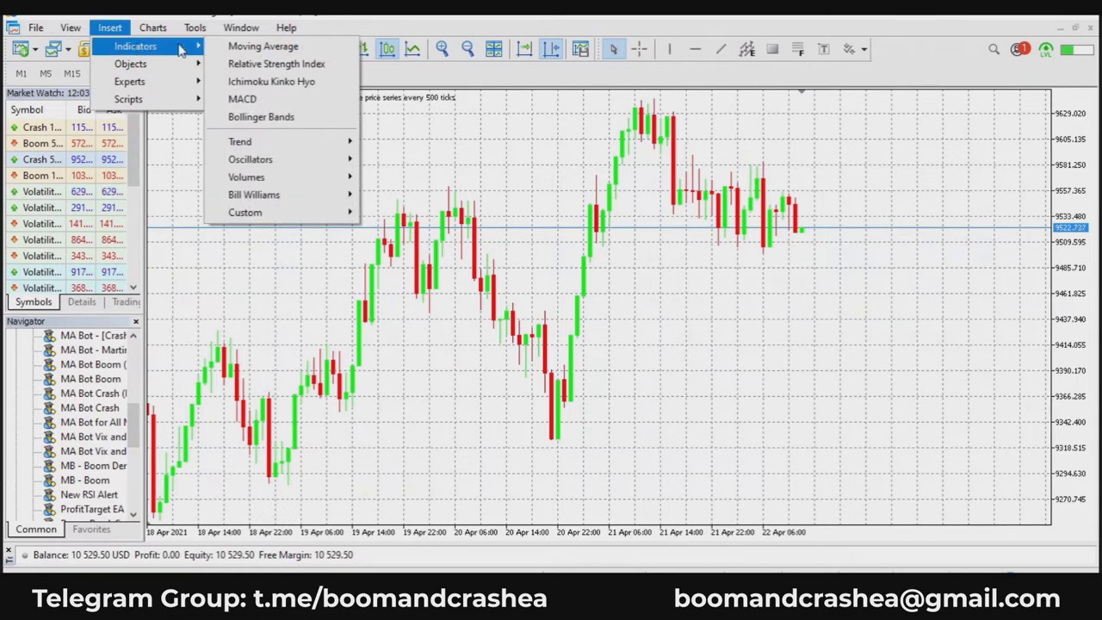
{"action": "mouse_move", "coordinate": [349, 142]}
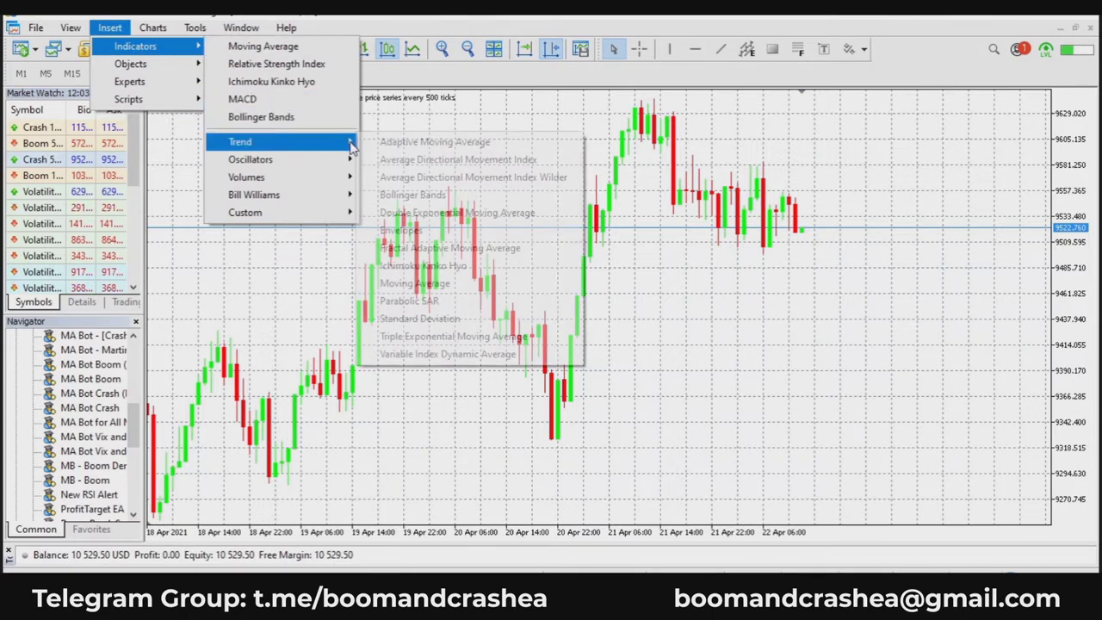
{"action": "left_click", "coordinate": [473, 267]}
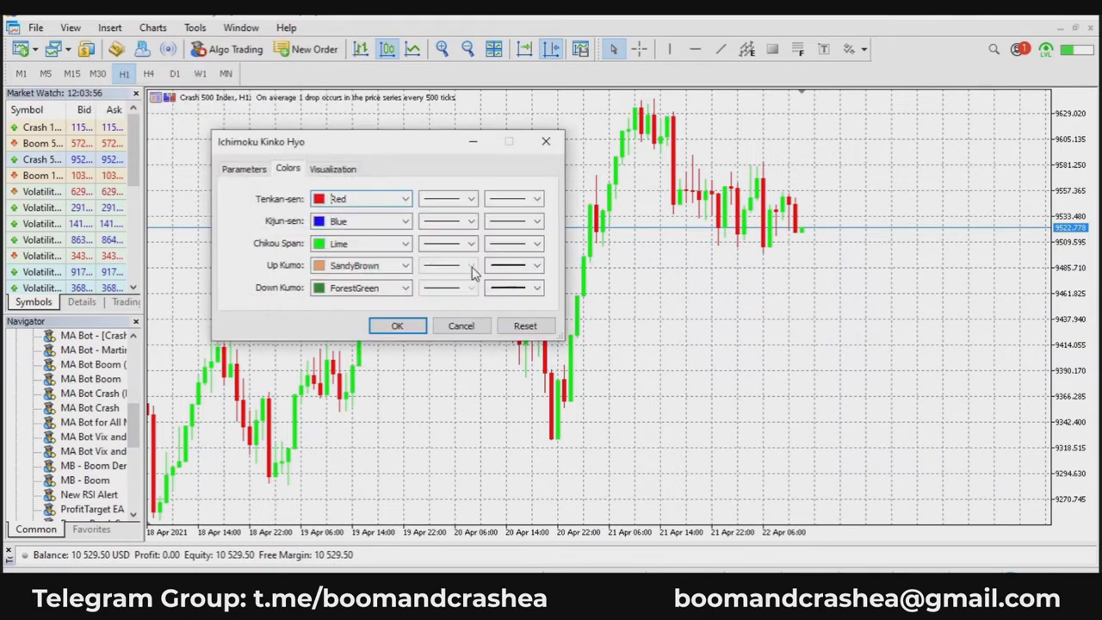
{"action": "left_click_drag", "start_coordinate": [359, 150], "coordinate": [419, 161]}
{"action": "left_click", "coordinate": [303, 179]}
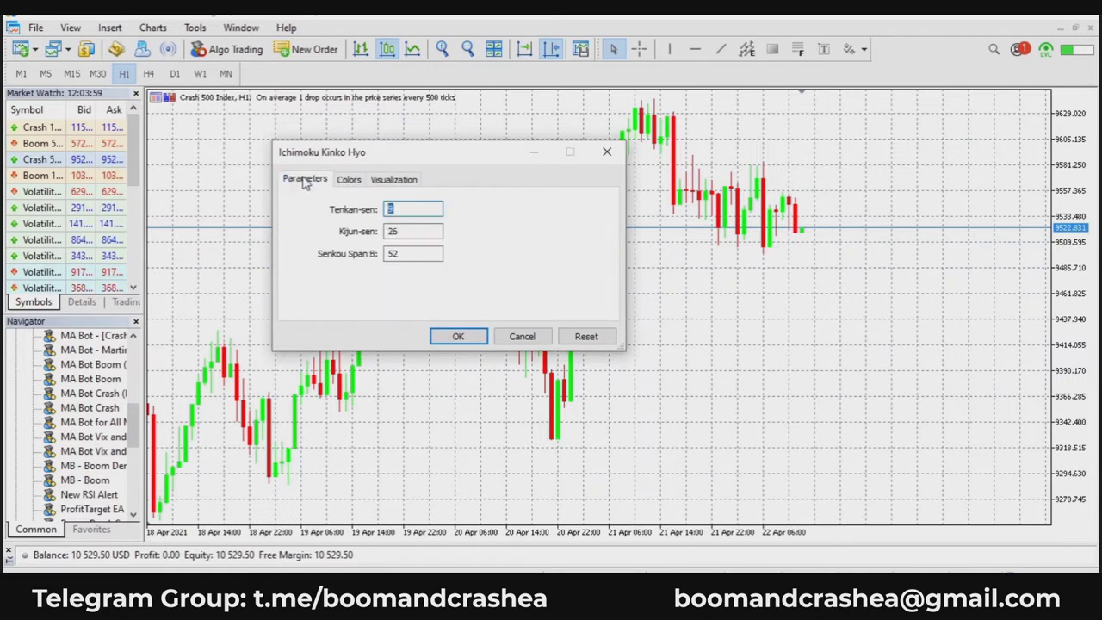
{"action": "double_click", "coordinate": [413, 232]}
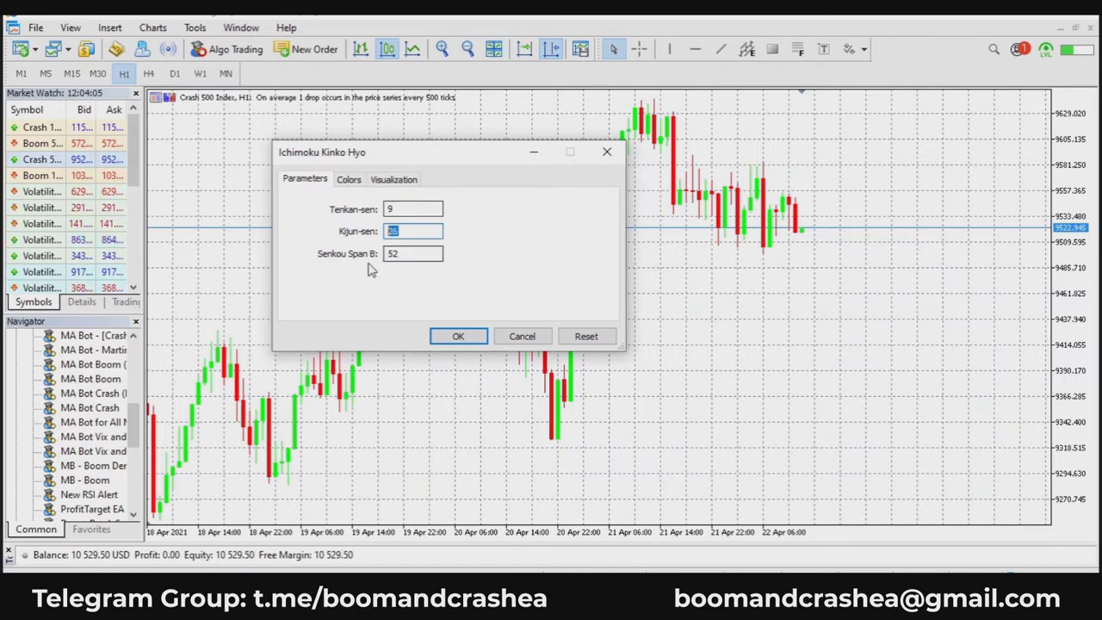
{"action": "key", "text": "Tab"}
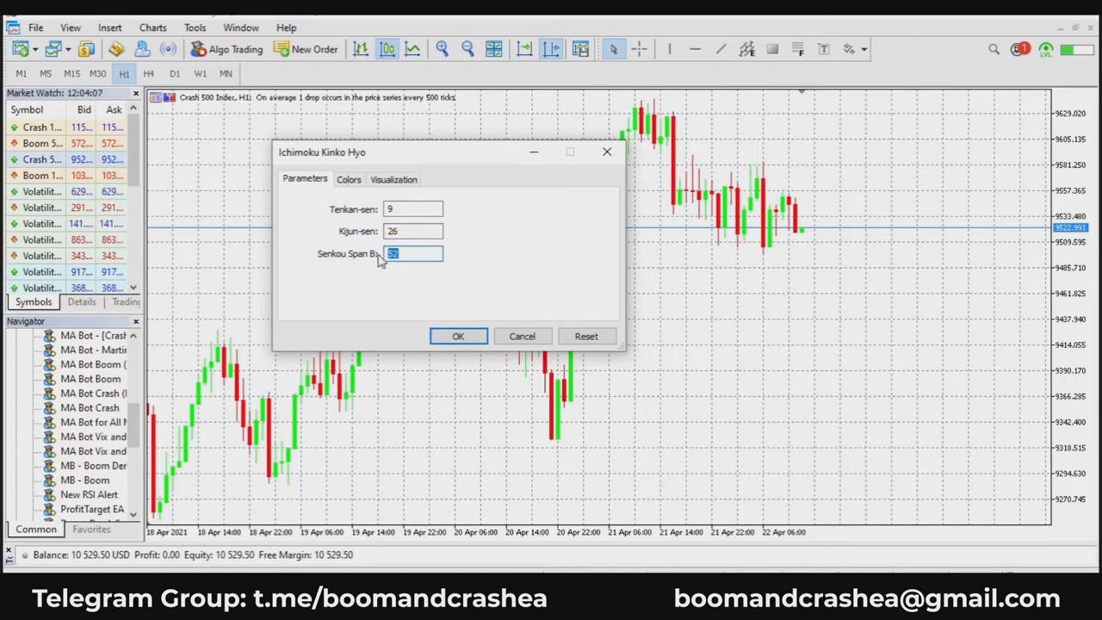
Thicken the Kijun-sen and Chikou Span lines to the second width, keep the default colors, and apply the Ichimoku indicator.
{"action": "left_click", "coordinate": [348, 179]}
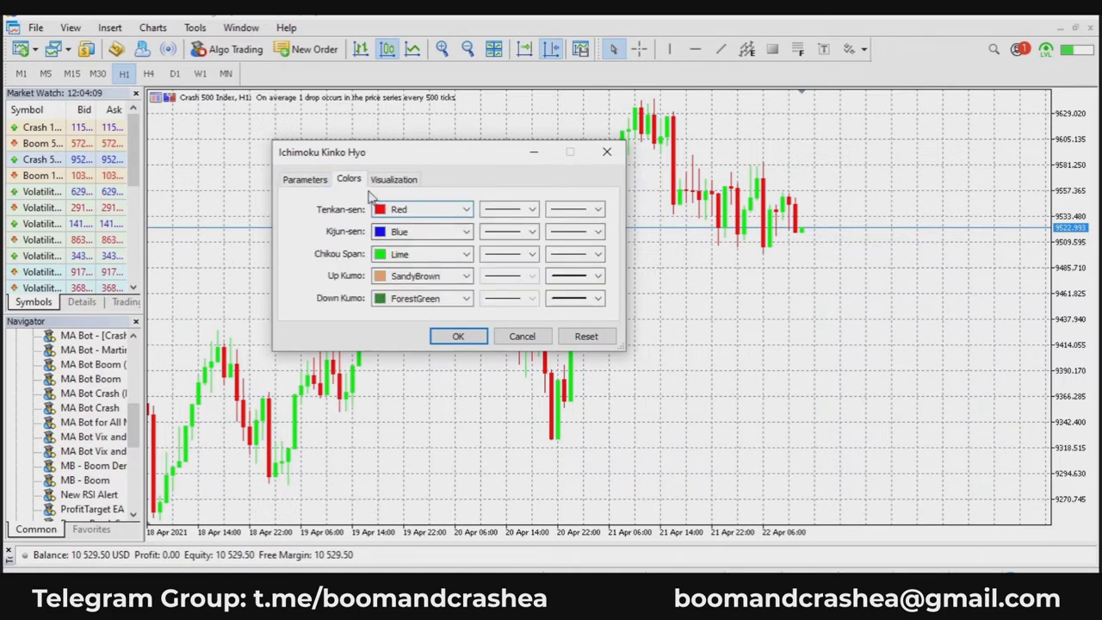
{"action": "left_click", "coordinate": [465, 298]}
{"action": "left_click", "coordinate": [424, 357]}
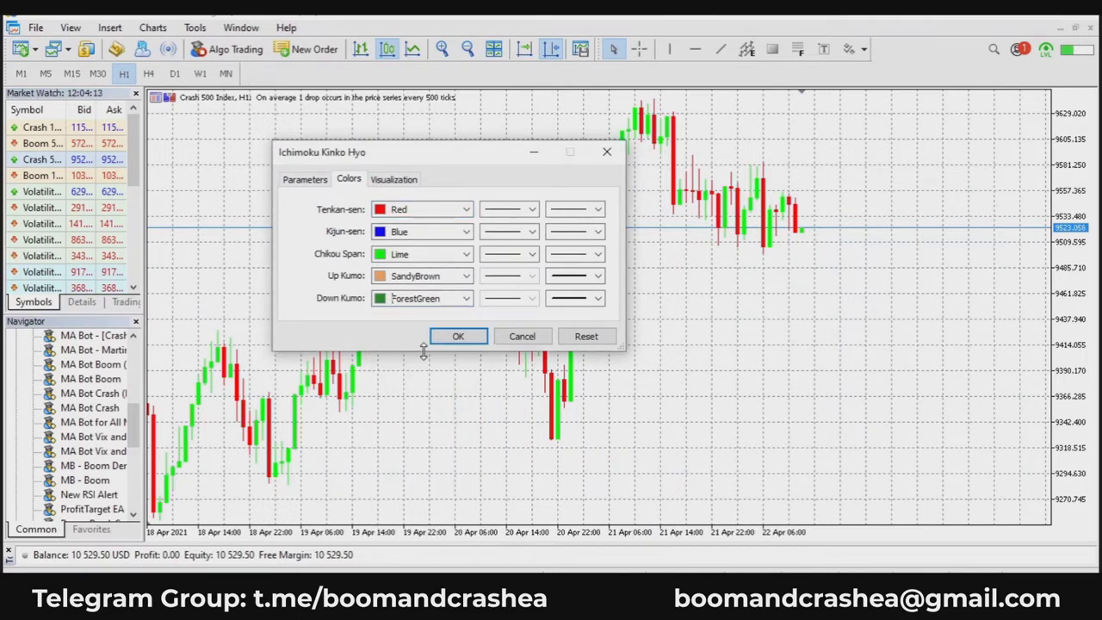
{"action": "left_click", "coordinate": [602, 255]}
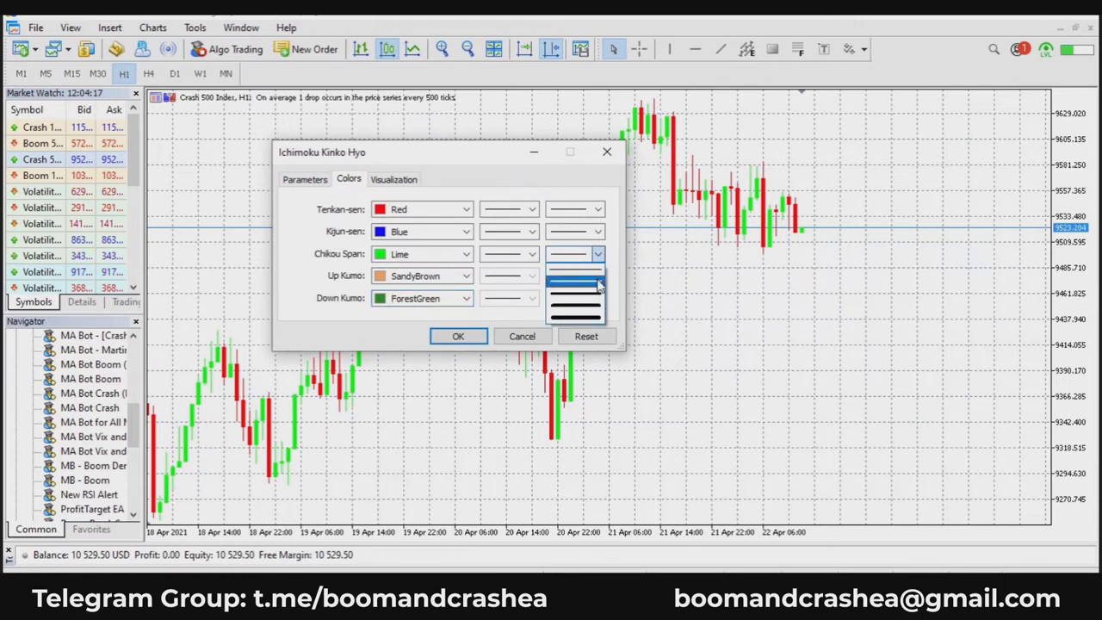
{"action": "left_click", "coordinate": [601, 280]}
{"action": "left_click", "coordinate": [598, 232]}
{"action": "left_click", "coordinate": [601, 256]}
{"action": "left_click", "coordinate": [597, 209]}
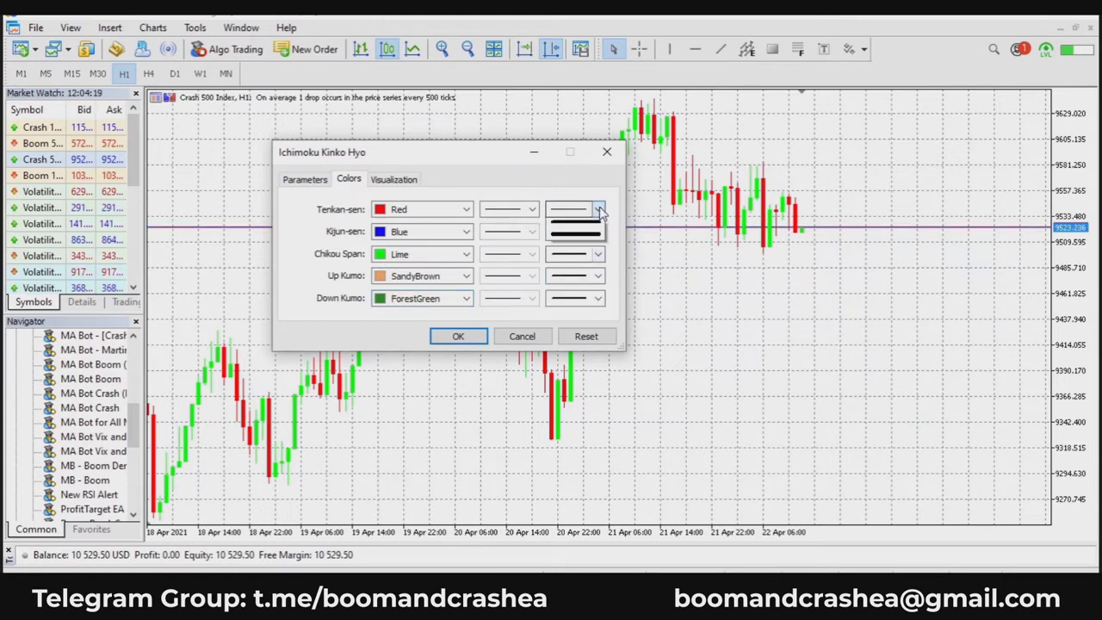
{"action": "left_click", "coordinate": [566, 268]}
{"action": "left_click", "coordinate": [473, 338]}
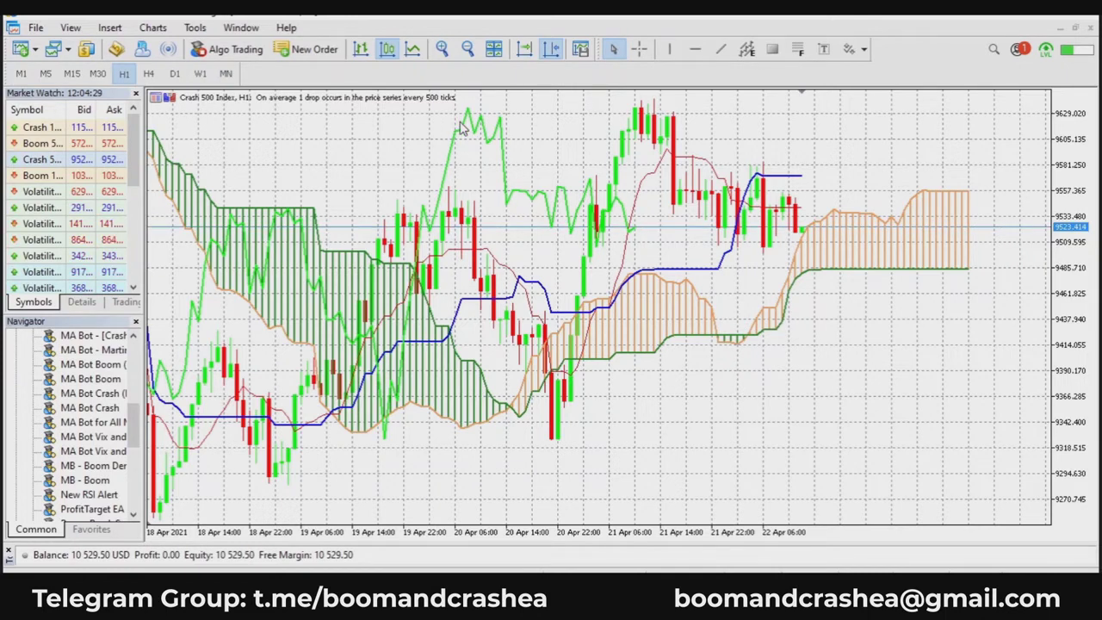
Mark the current candle at 12:00 on 22 April with a vertical line, and delete that line.
{"action": "left_click", "coordinate": [669, 49]}
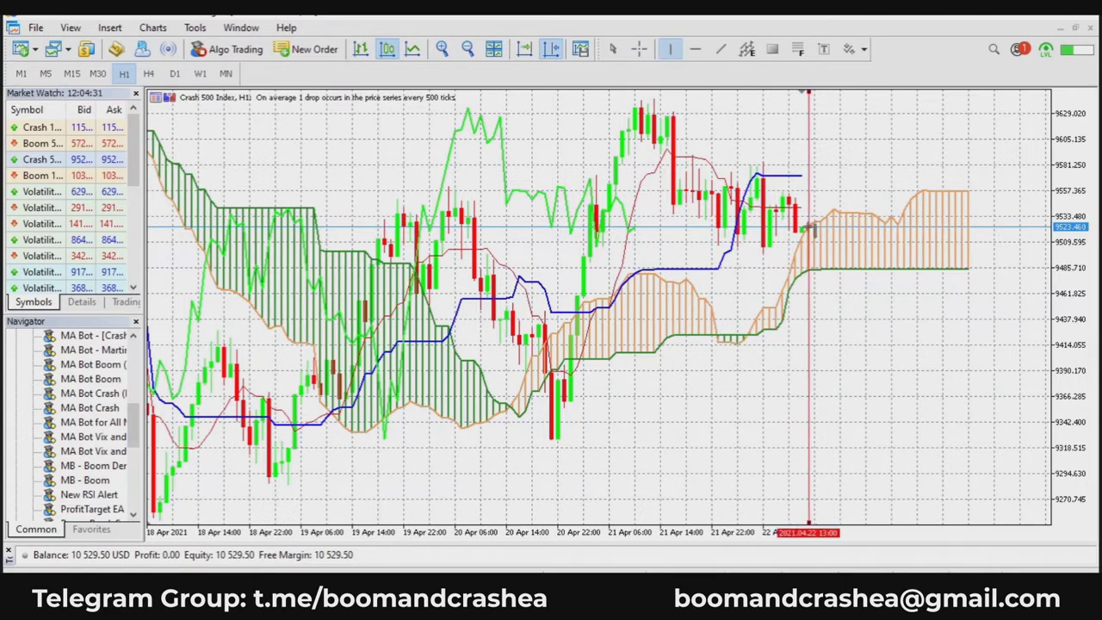
{"action": "left_click", "coordinate": [802, 243]}
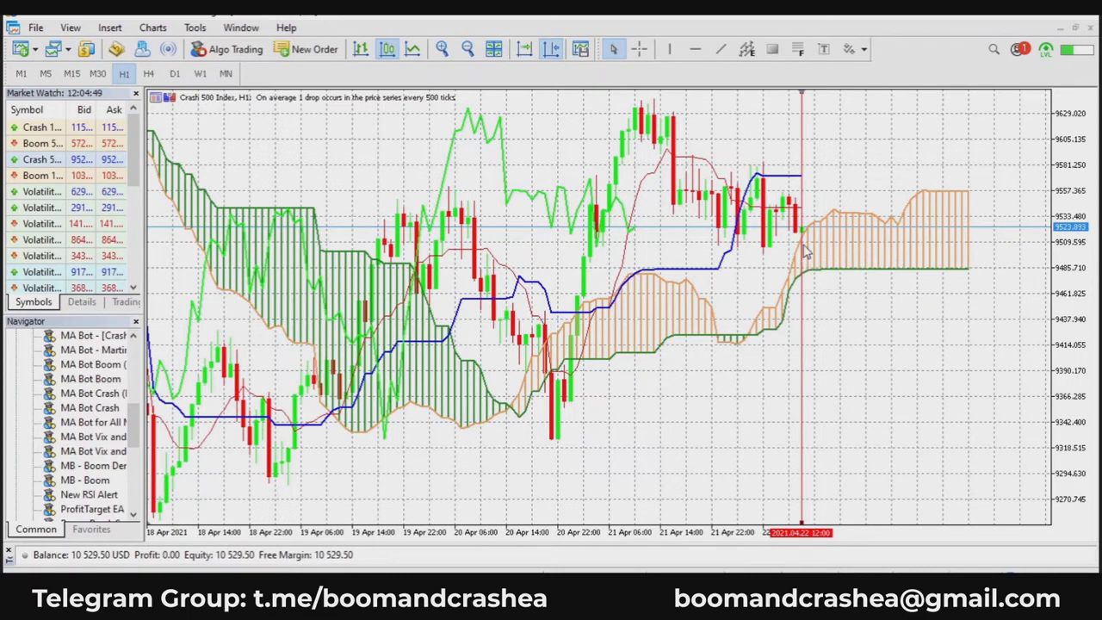
{"action": "right_click", "coordinate": [802, 159]}
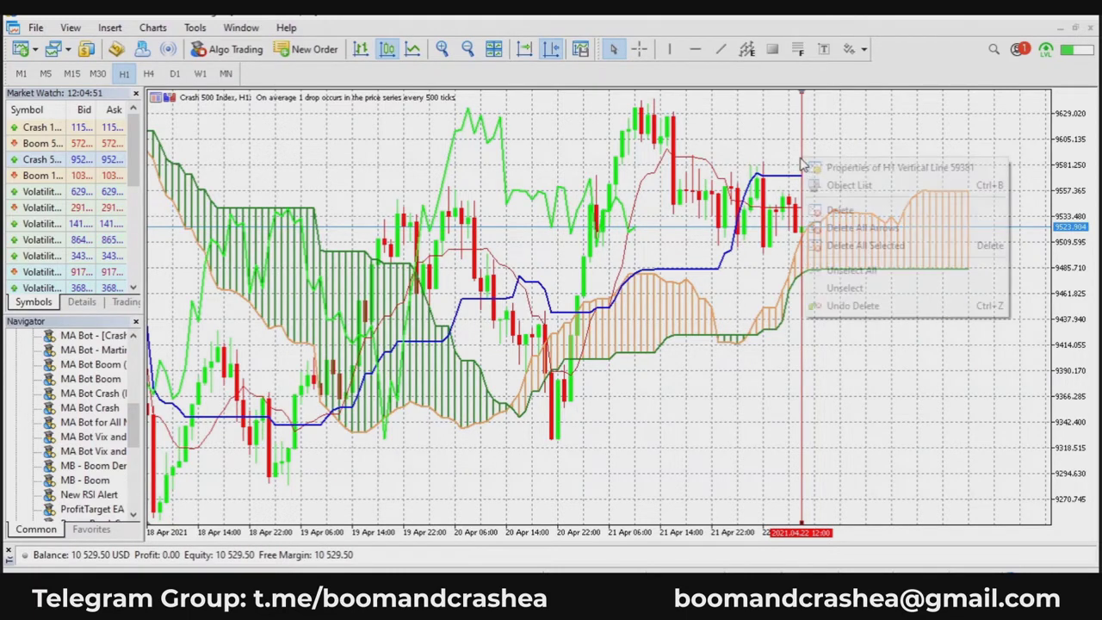
{"action": "left_click", "coordinate": [828, 210]}
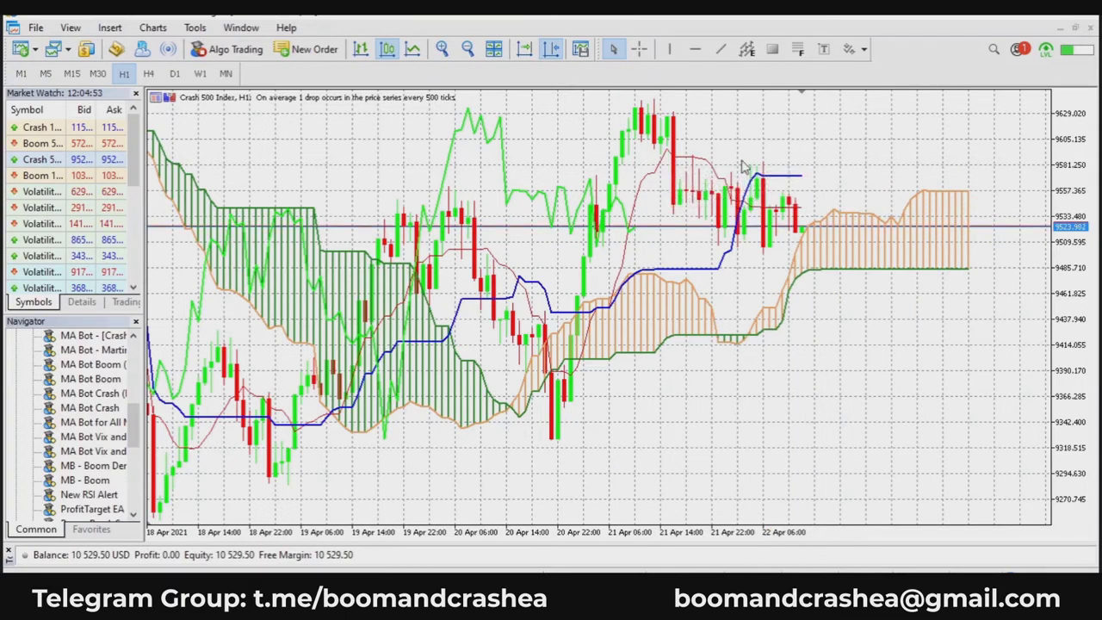
Thicken the red Tenkan-sen line of the Ichimoku indicator to the second line width.
{"action": "right_click", "coordinate": [654, 170]}
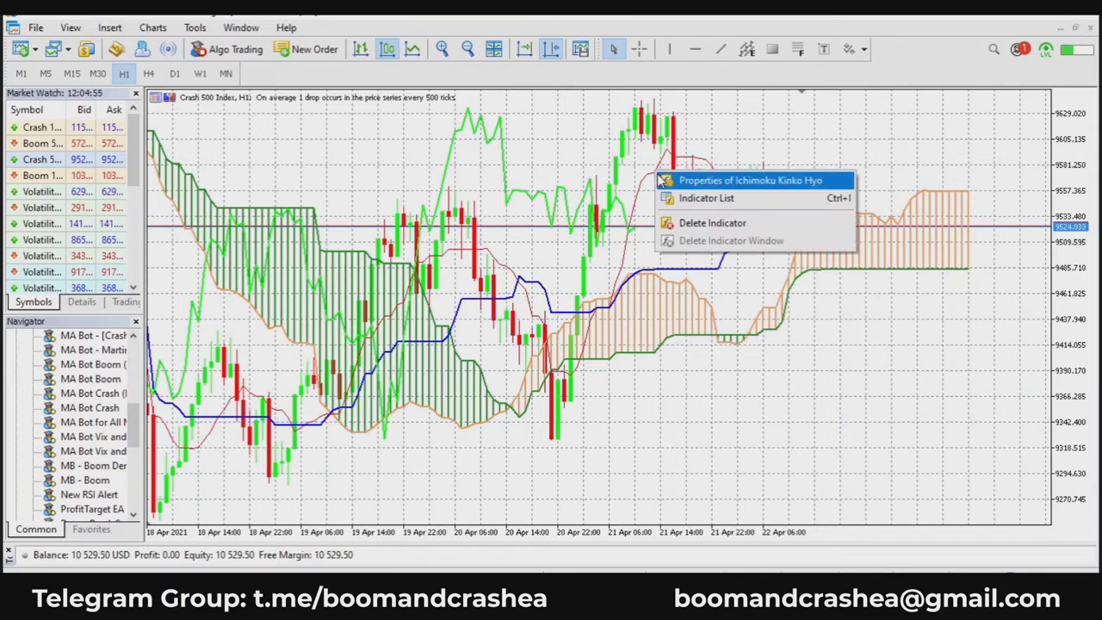
{"action": "left_click", "coordinate": [659, 177]}
{"action": "left_click", "coordinate": [591, 209]}
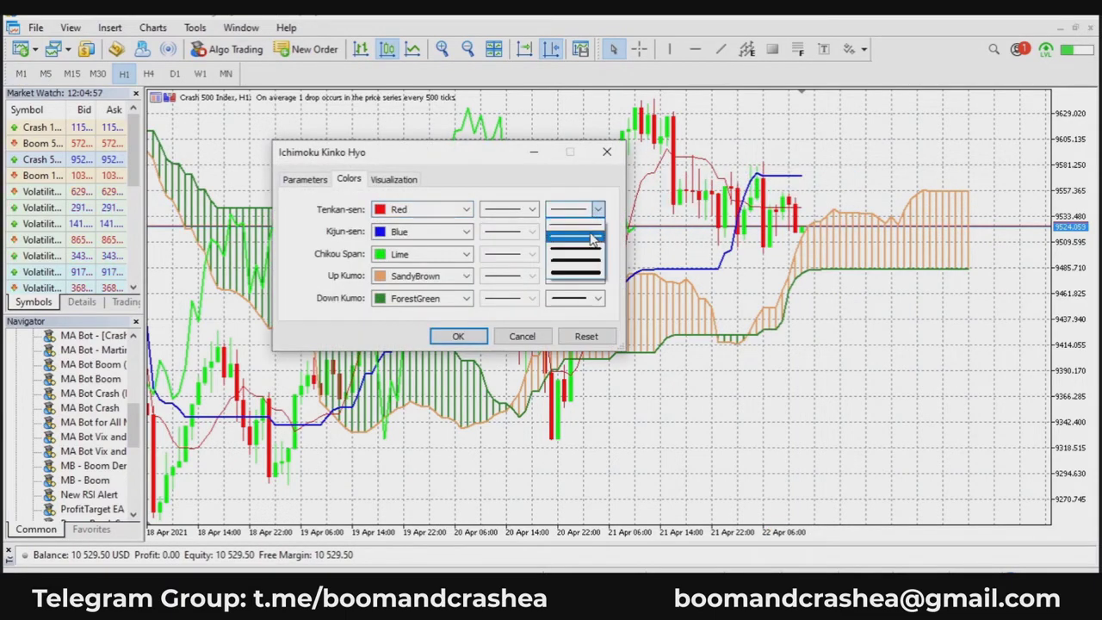
{"action": "left_click", "coordinate": [573, 232]}
{"action": "left_click", "coordinate": [479, 337]}
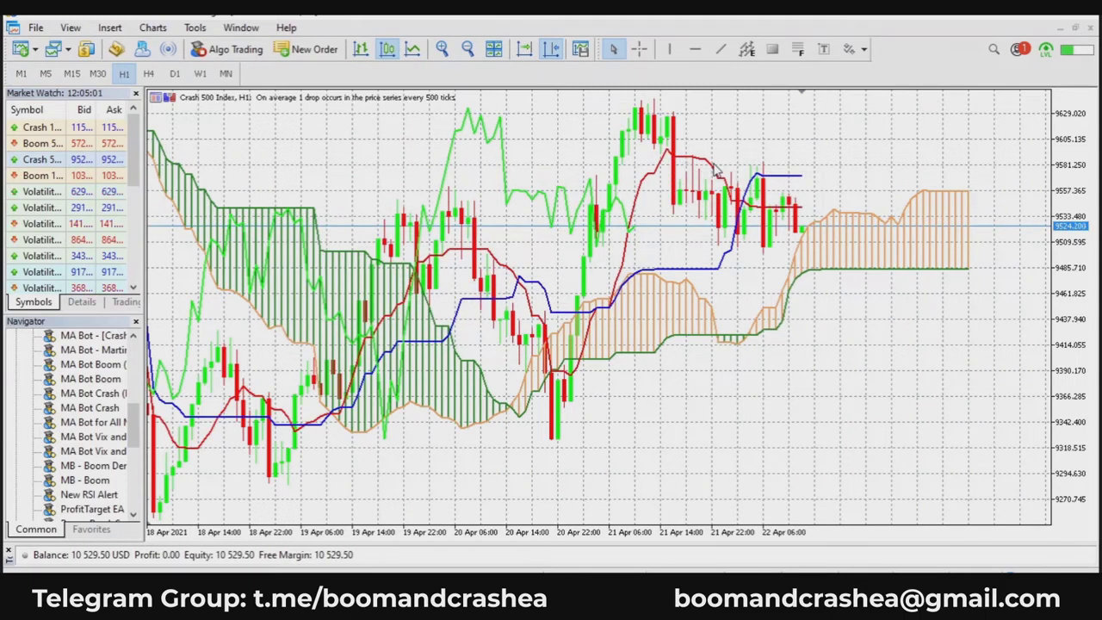
Examine how the red Tenkan-sen and blue Kijun-sen cross relative to the Crash 500 price between 16 and 22 April.
{"action": "mouse_move", "coordinate": [714, 170]}
{"action": "mouse_move", "coordinate": [801, 183]}
{"action": "mouse_move", "coordinate": [716, 269]}
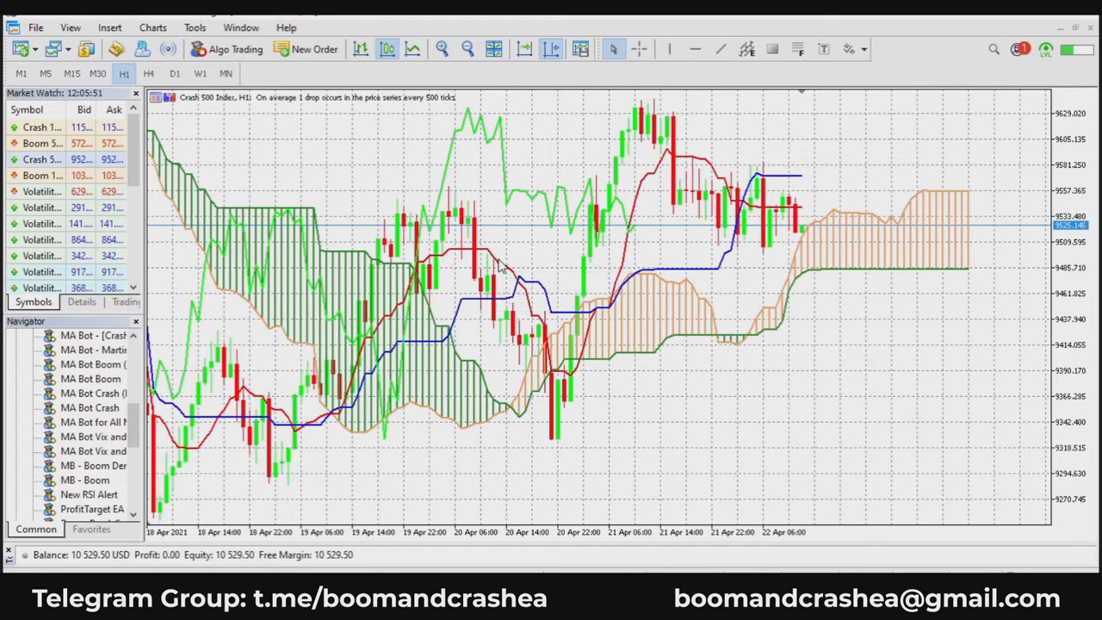
{"action": "mouse_move", "coordinate": [522, 289]}
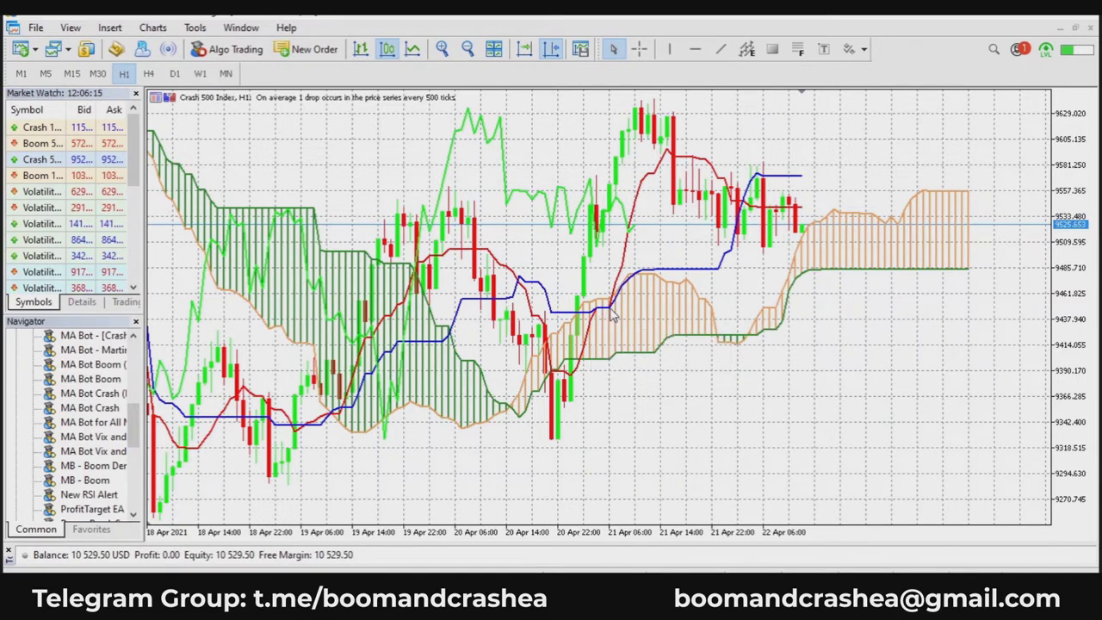
{"action": "mouse_move", "coordinate": [614, 316]}
{"action": "scroll", "coordinate": [602, 314], "scroll_direction": "down", "scroll_amount": 5}
{"action": "scroll", "coordinate": [586, 318], "scroll_direction": "up", "scroll_amount": 1}
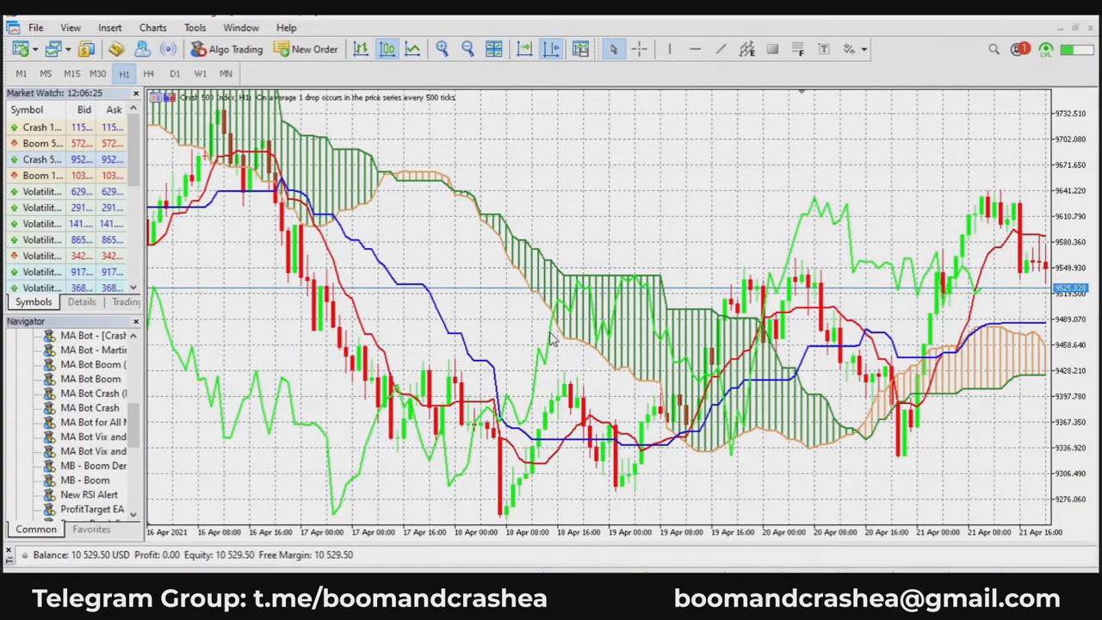
Review the Ichimoku periods and the color assigned to each of its lines in the indicator's properties.
{"action": "right_click", "coordinate": [550, 336]}
{"action": "left_click", "coordinate": [545, 352]}
{"action": "right_click", "coordinate": [545, 356]}
{"action": "left_click", "coordinate": [606, 421]}
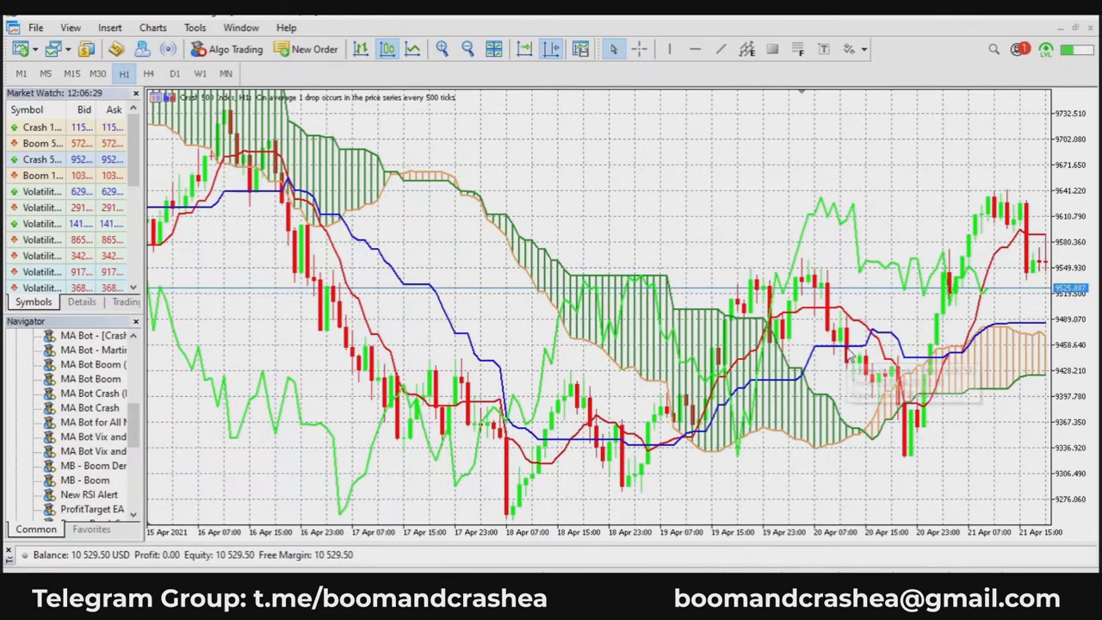
{"action": "right_click", "coordinate": [847, 349]}
{"action": "left_click", "coordinate": [870, 357]}
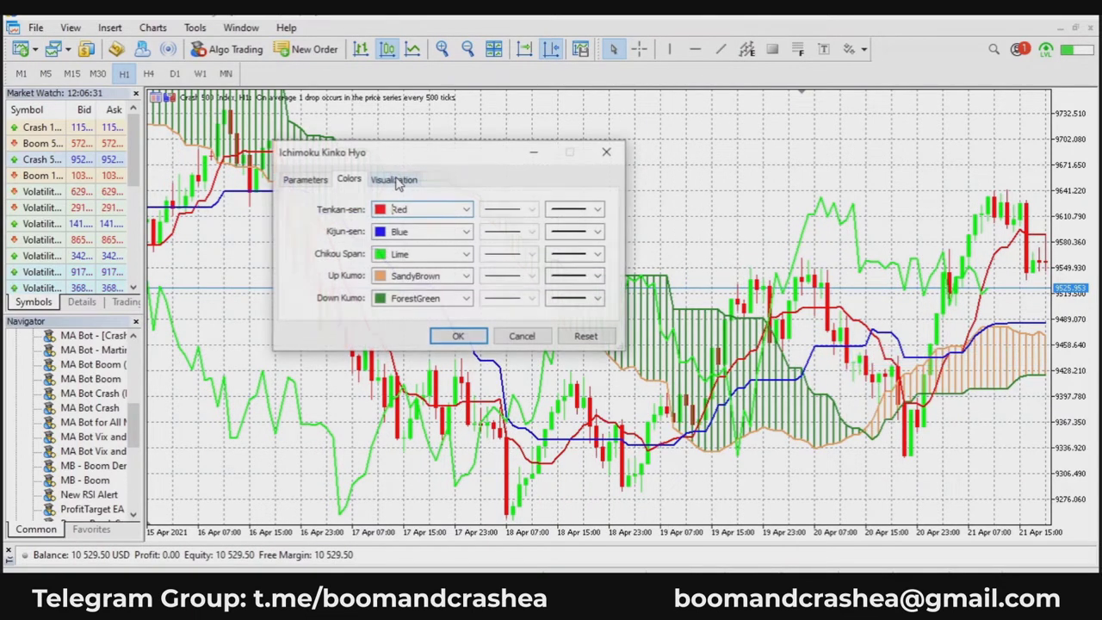
{"action": "left_click", "coordinate": [307, 179]}
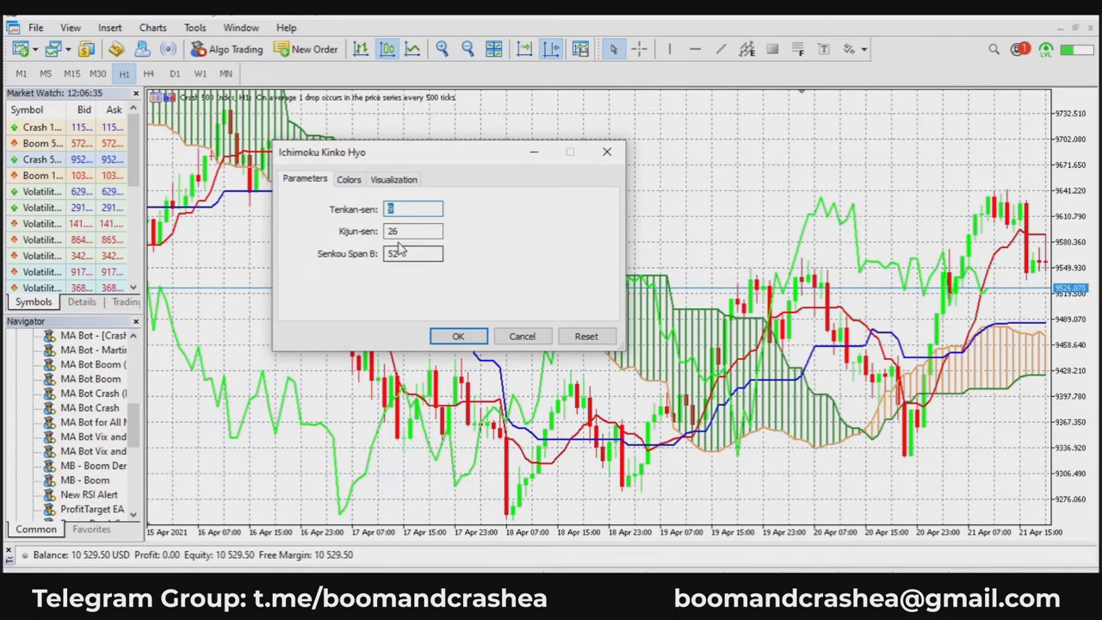
{"action": "left_click", "coordinate": [348, 180]}
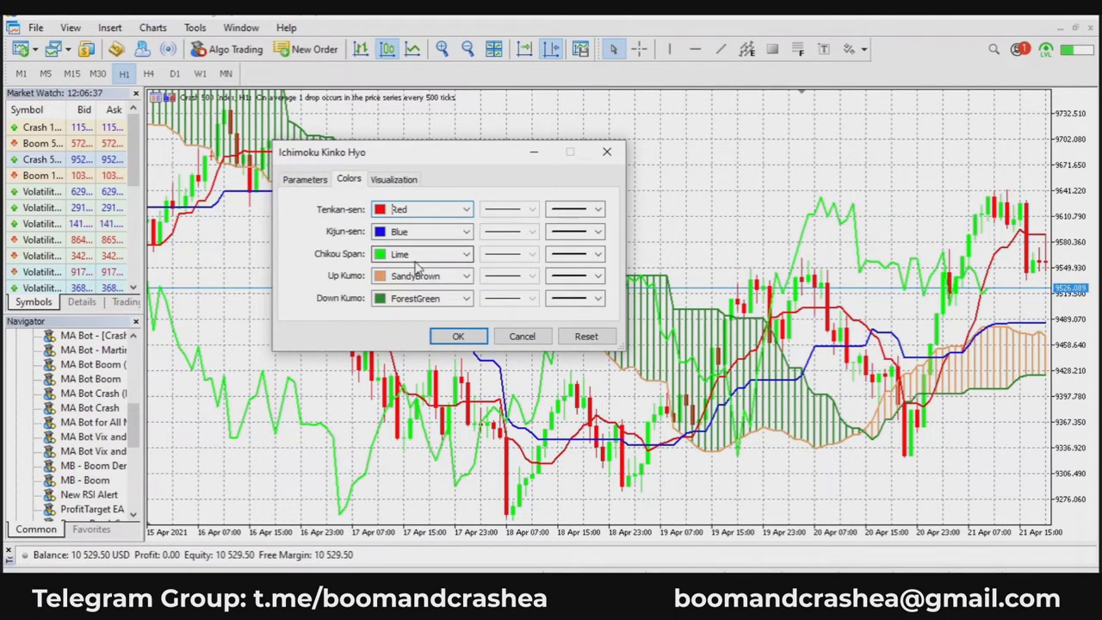
{"action": "left_click", "coordinate": [456, 336]}
Examine the Ichimoku cloud and line crossings against the Crash 500 price trends on a zoomed-out chart back to 29 March.
{"action": "scroll", "coordinate": [701, 207], "scroll_direction": "down", "scroll_amount": 3}
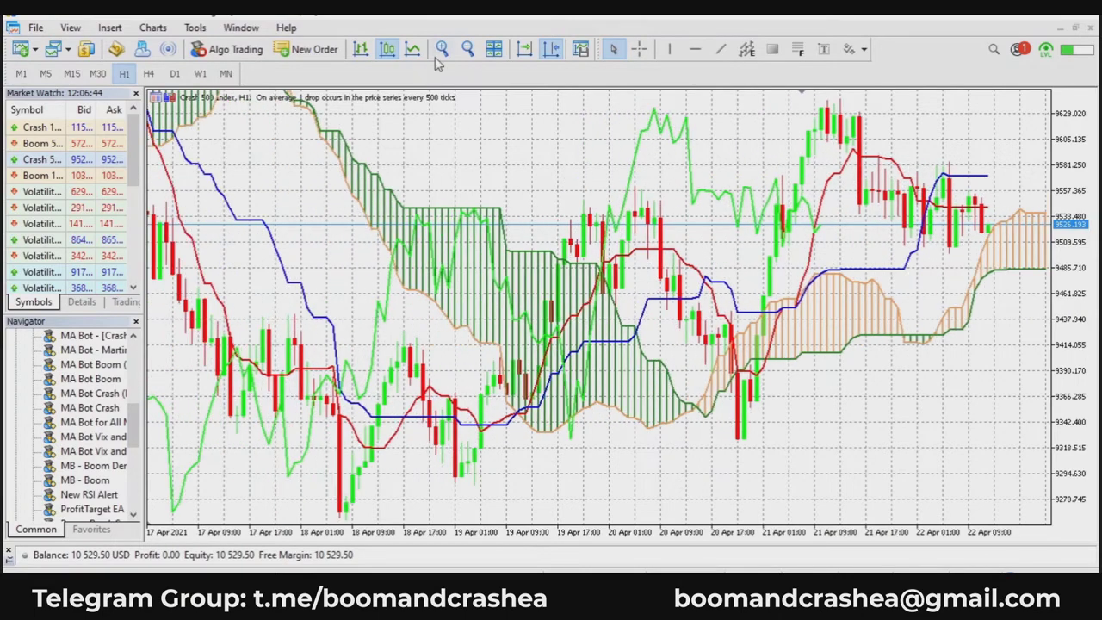
{"action": "left_click", "coordinate": [467, 48]}
{"action": "scroll", "coordinate": [693, 192], "scroll_direction": "down", "scroll_amount": 10}
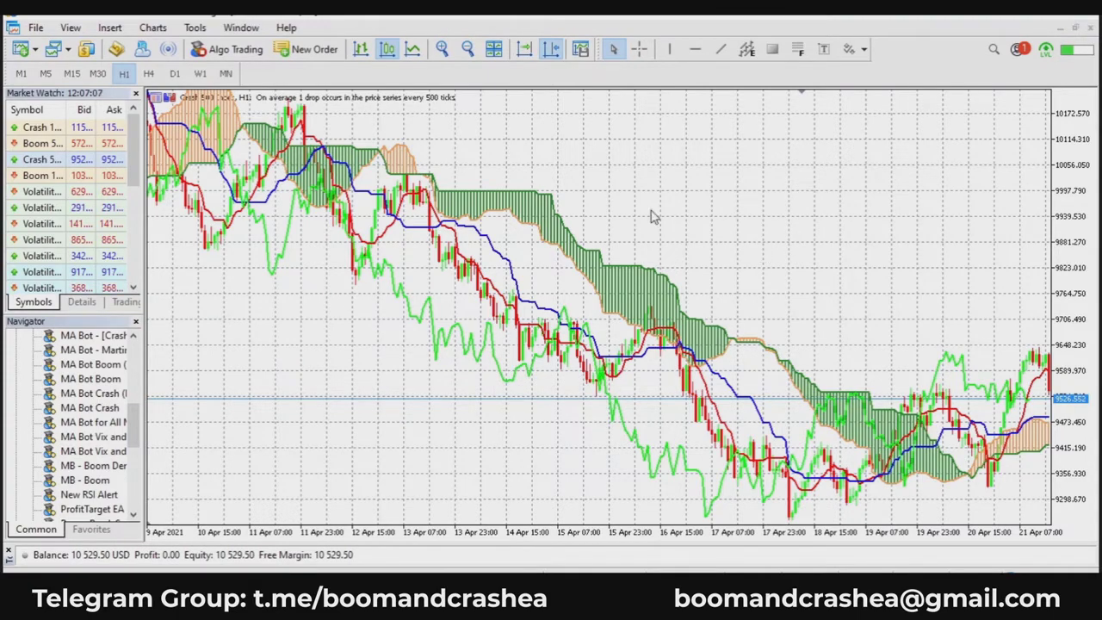
{"action": "left_click_drag", "start_coordinate": [749, 294], "coordinate": [500, 257]}
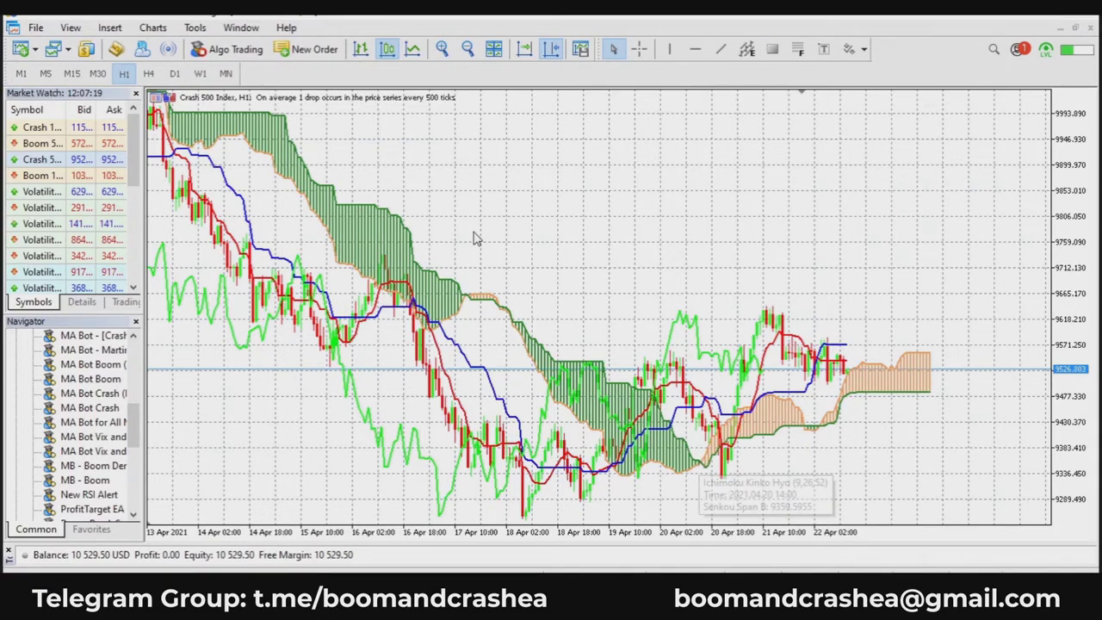
{"action": "scroll", "coordinate": [707, 252], "scroll_direction": "up", "scroll_amount": 5}
{"action": "scroll", "coordinate": [574, 172], "scroll_direction": "up", "scroll_amount": 3}
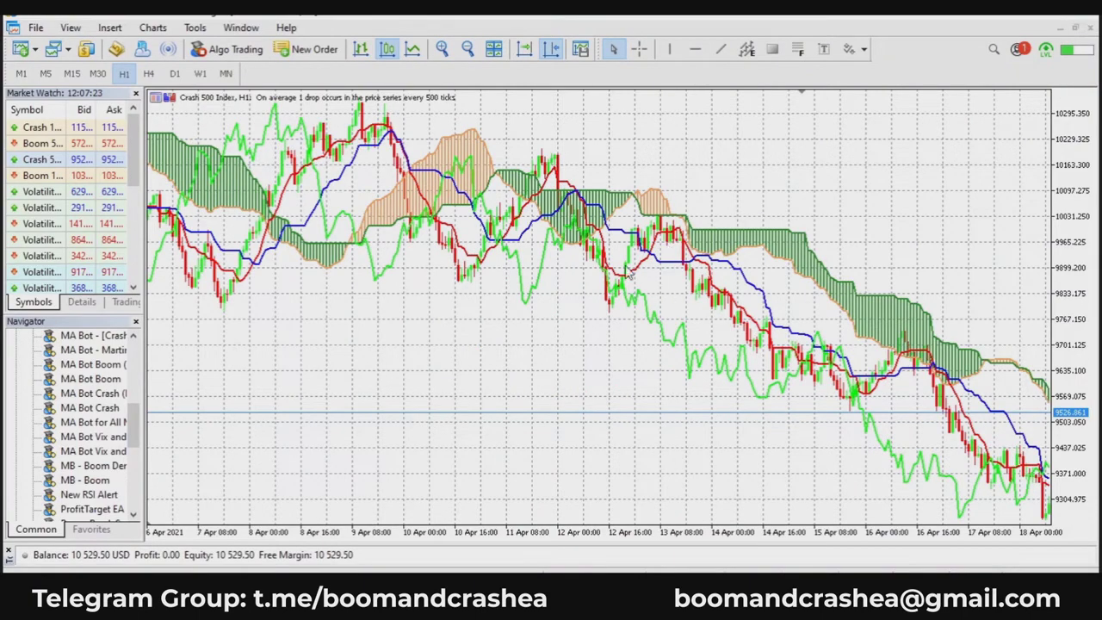
{"action": "scroll", "coordinate": [629, 274], "scroll_direction": "up", "scroll_amount": 5}
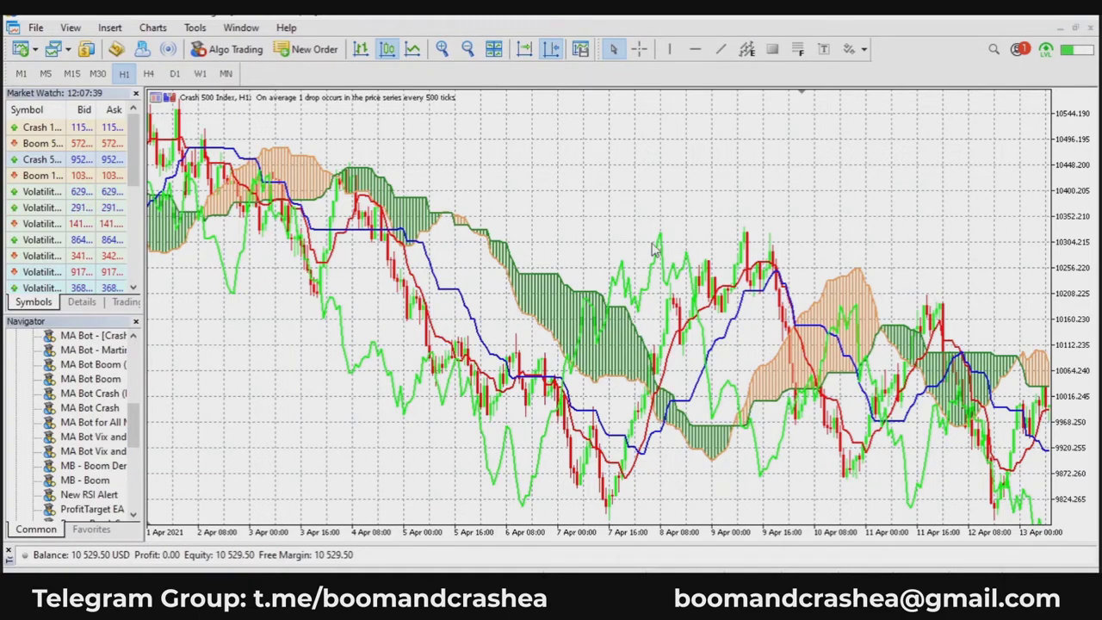
{"action": "scroll", "coordinate": [812, 216], "scroll_direction": "up", "scroll_amount": 3}
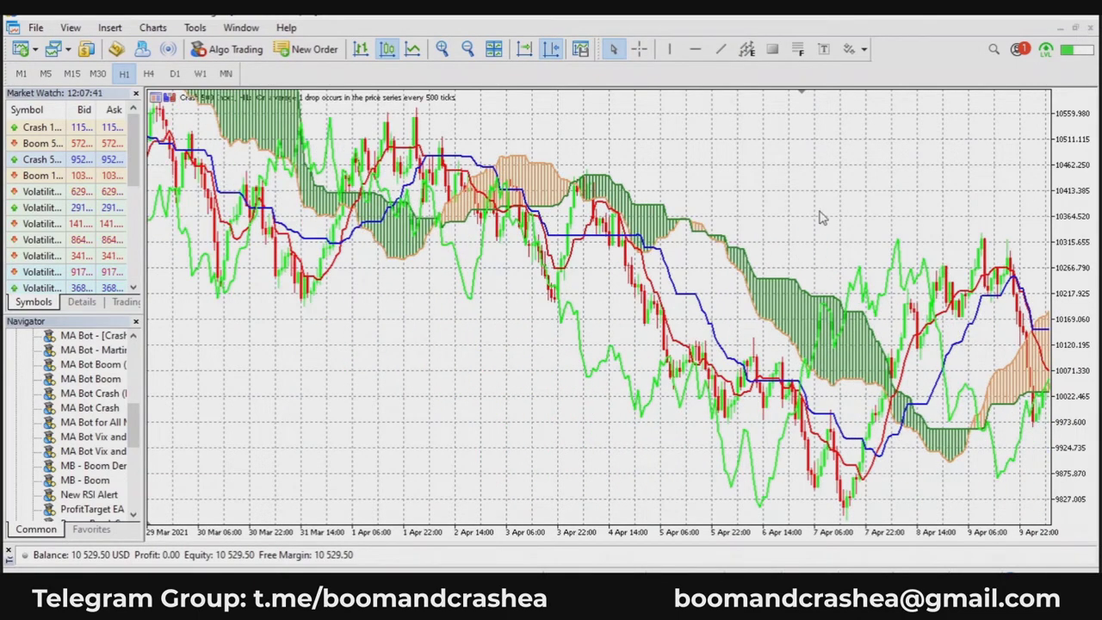
{"action": "left_click_drag", "start_coordinate": [821, 218], "coordinate": [591, 204]}
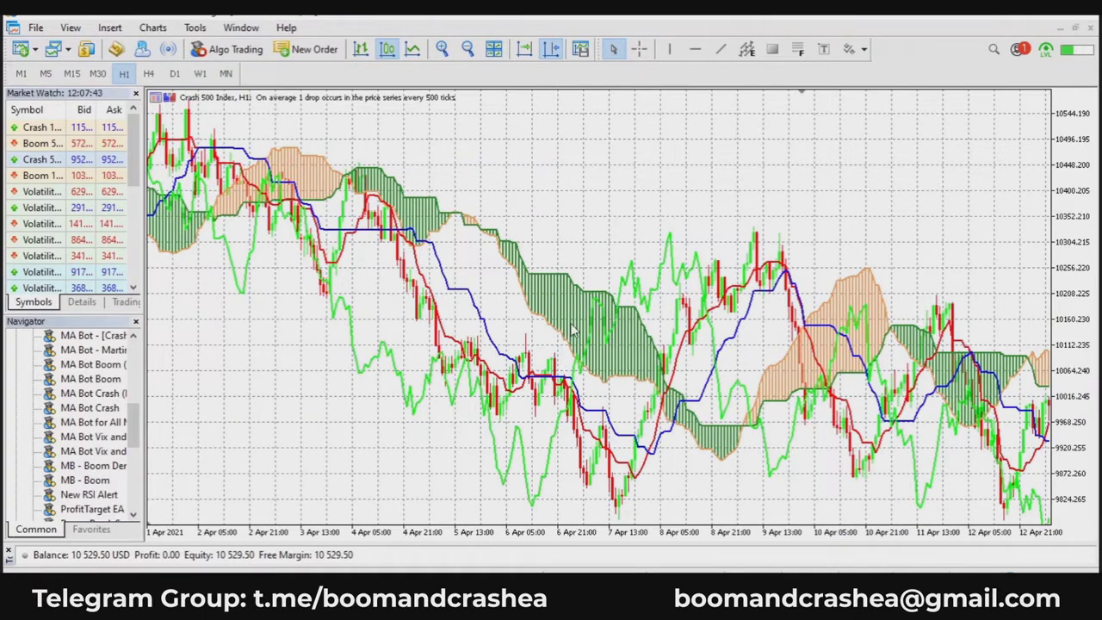
Review the Ichimoku indicator's Tenkan-sen, Kijun-sen and Senkou Span B periods together with its line and Kumo colors.
{"action": "right_click", "coordinate": [541, 292]}
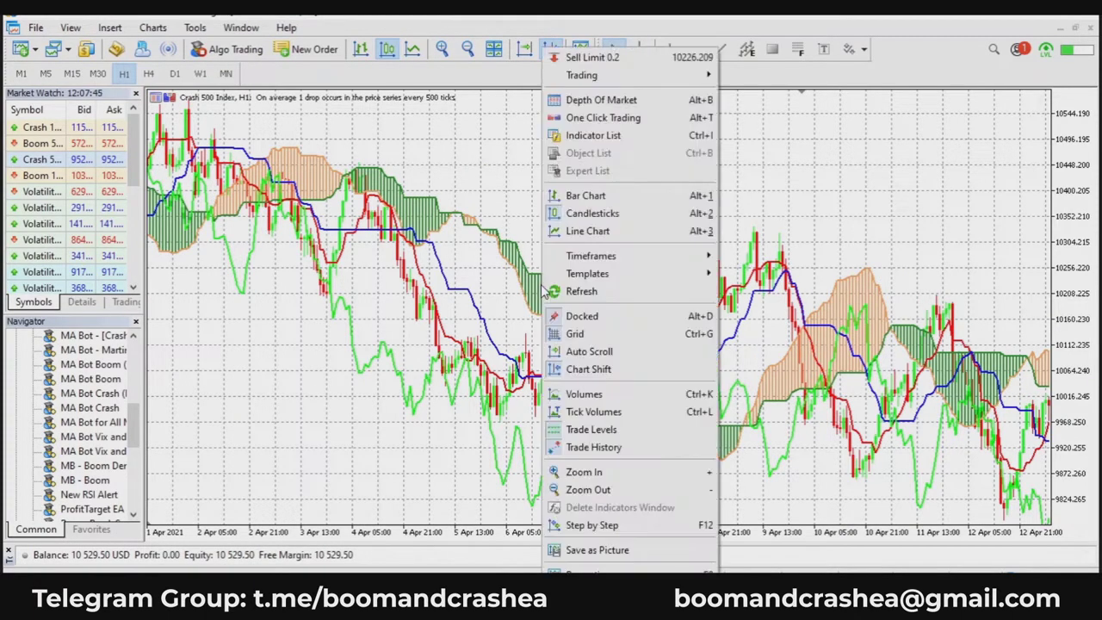
{"action": "left_click", "coordinate": [529, 294]}
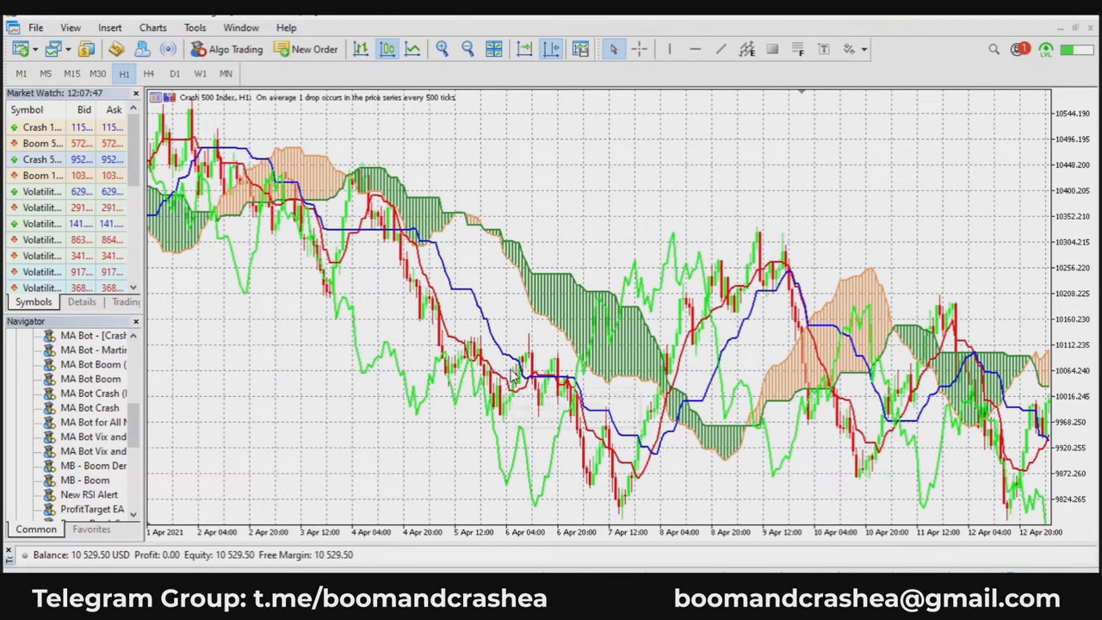
{"action": "right_click", "coordinate": [512, 366]}
{"action": "left_click", "coordinate": [519, 365]}
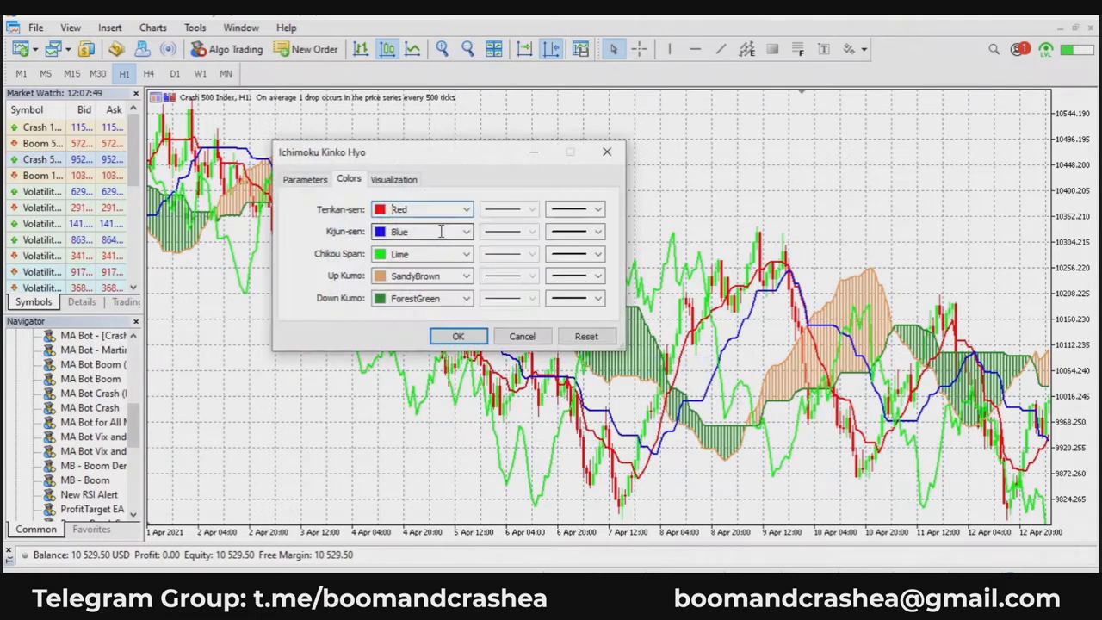
{"action": "left_click", "coordinate": [320, 179]}
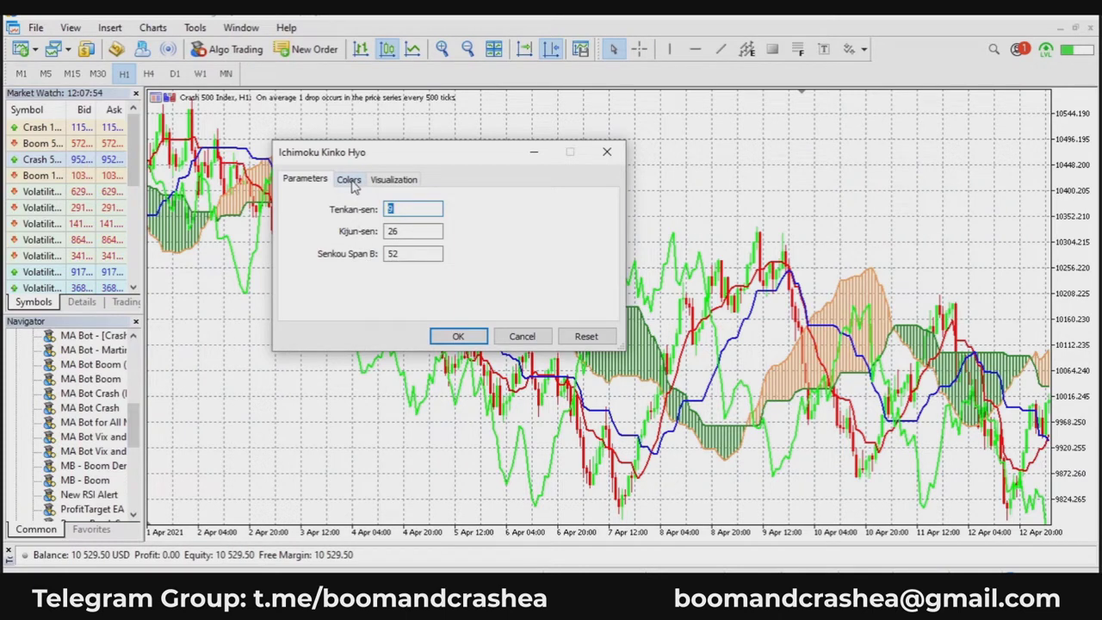
{"action": "double_click", "coordinate": [398, 253]}
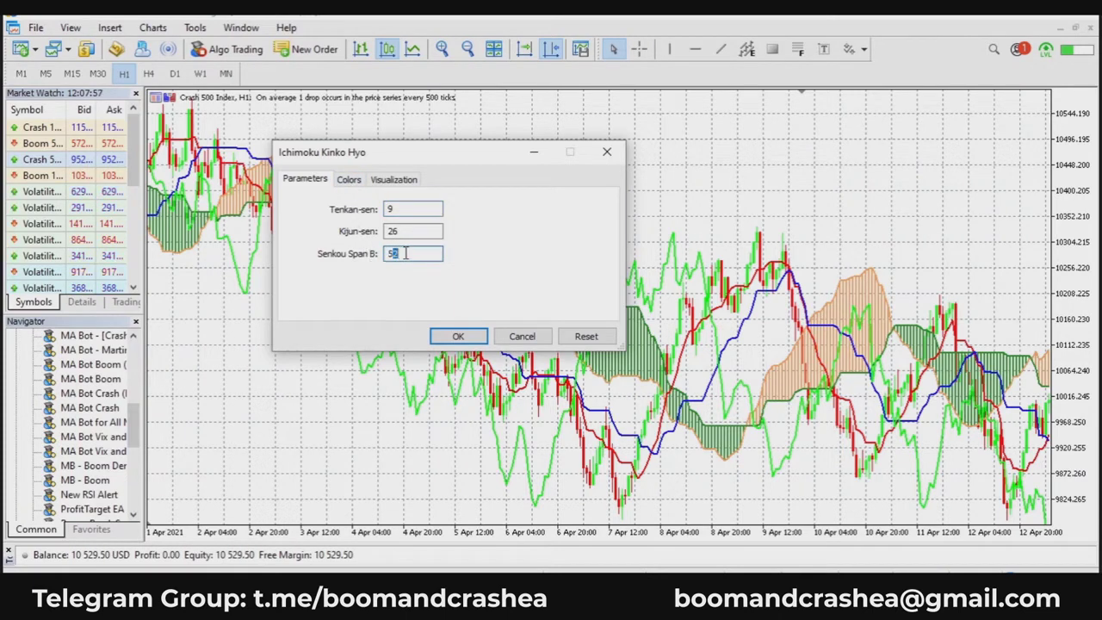
{"action": "type", "text": "52"}
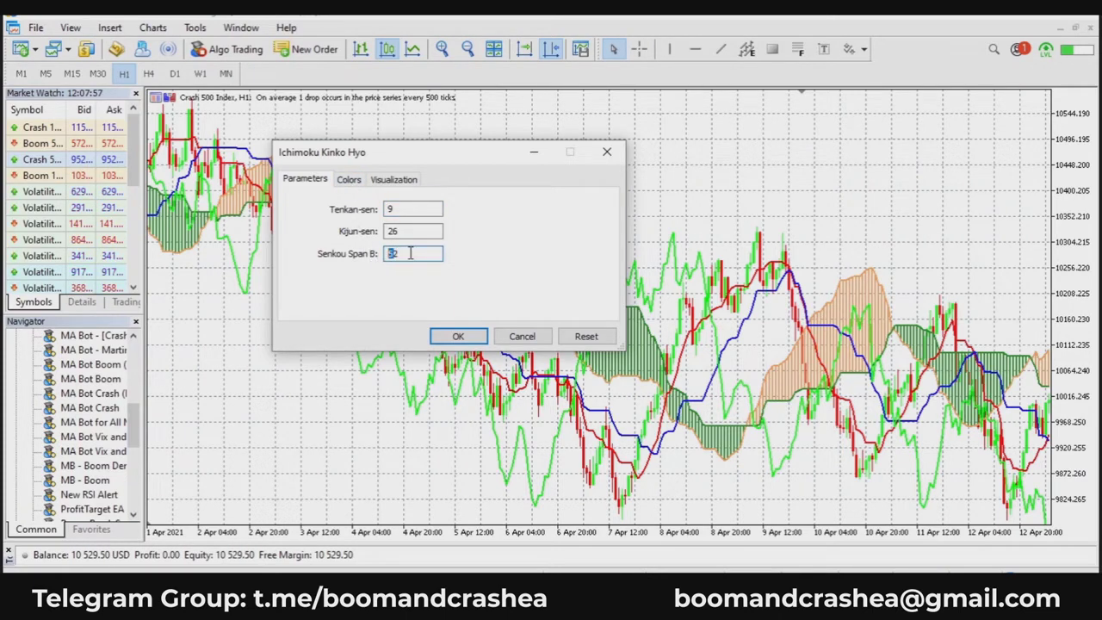
{"action": "left_click", "coordinate": [349, 181]}
{"action": "left_click", "coordinate": [306, 179]}
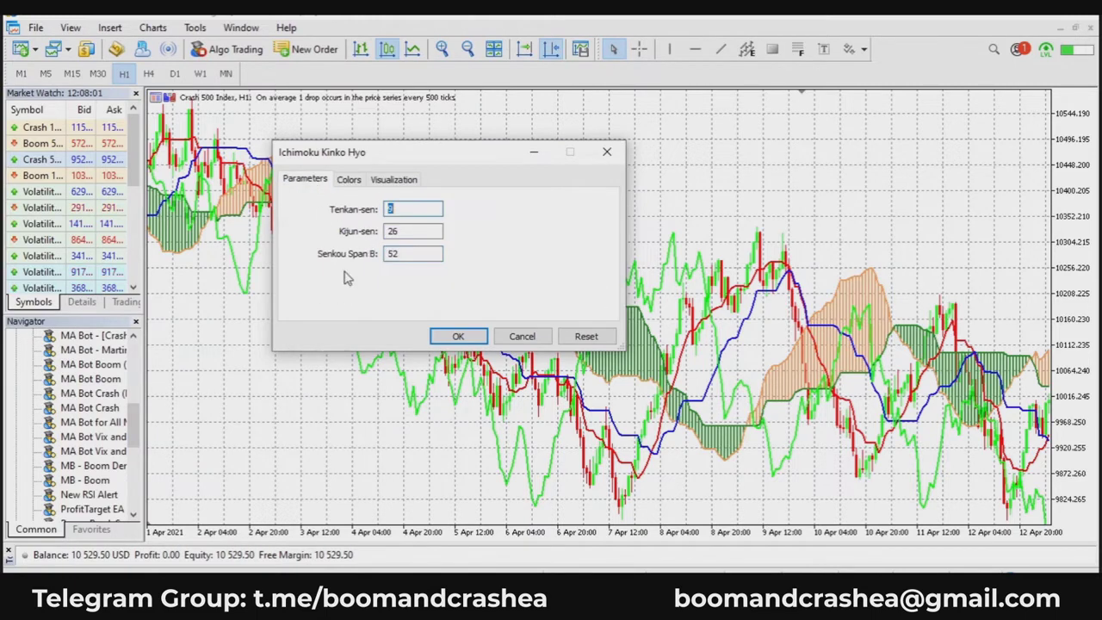
{"action": "left_click", "coordinate": [353, 178]}
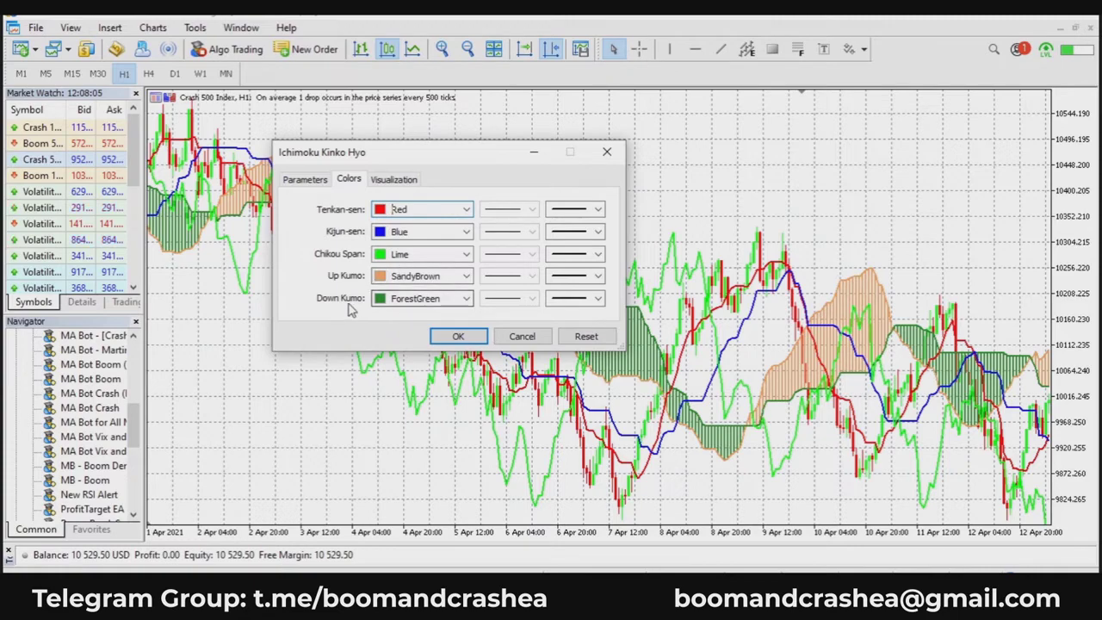
{"action": "left_click", "coordinate": [456, 335]}
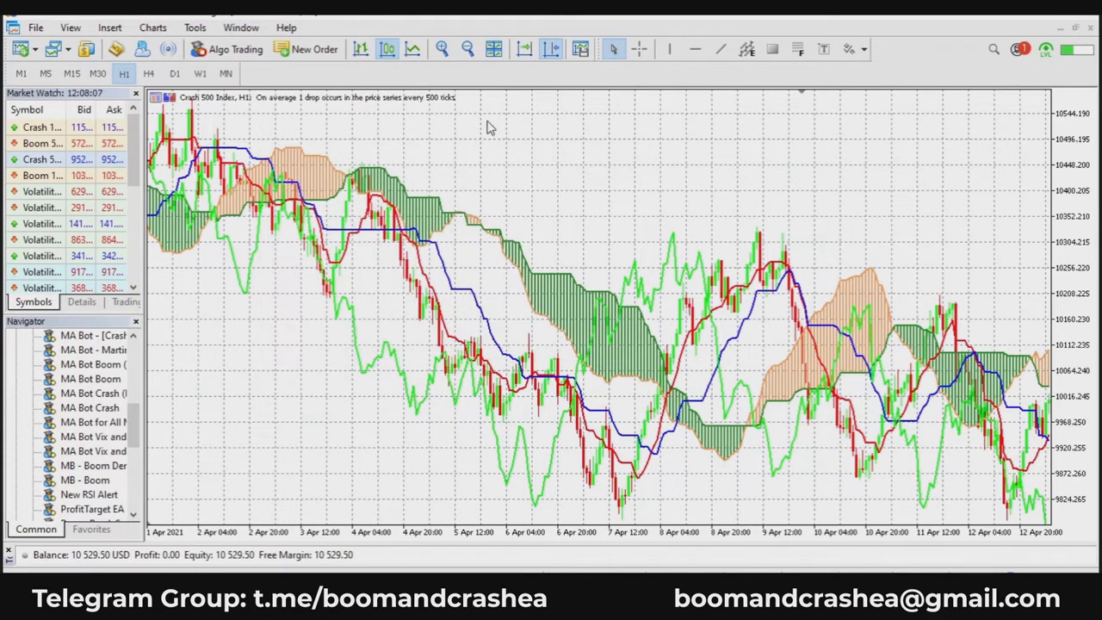
Examine the Ichimoku line crossings and cloud changes against the Crash 500 candles from 4 April to the latest candles on 22 April.
{"action": "left_click", "coordinate": [442, 49]}
{"action": "left_click_drag", "start_coordinate": [734, 235], "coordinate": [364, 220]}
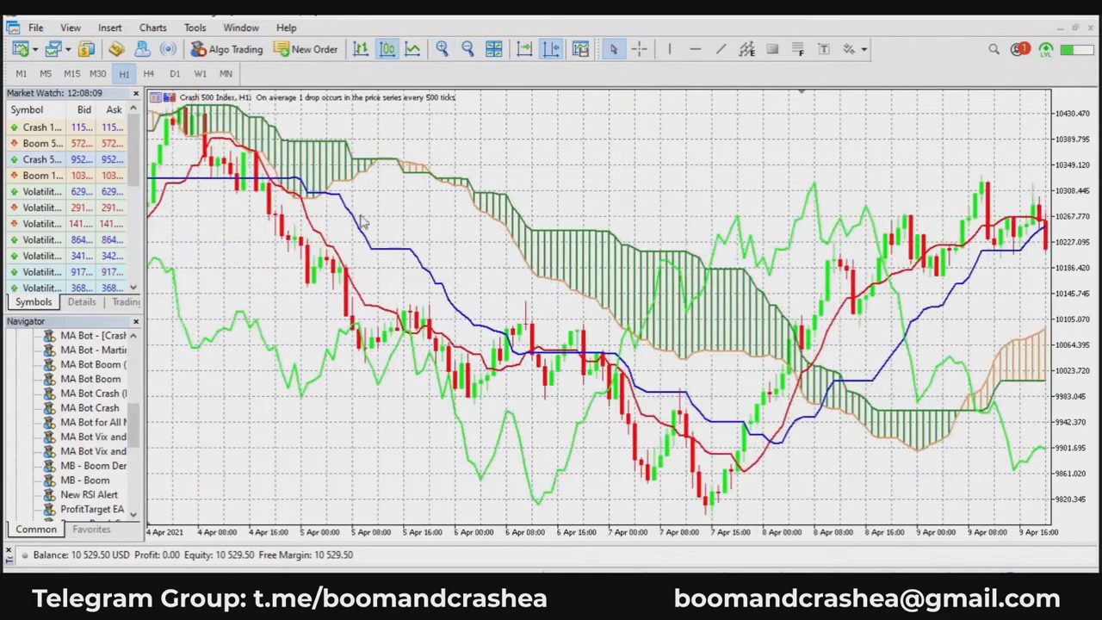
{"action": "left_click_drag", "start_coordinate": [676, 209], "coordinate": [421, 204]}
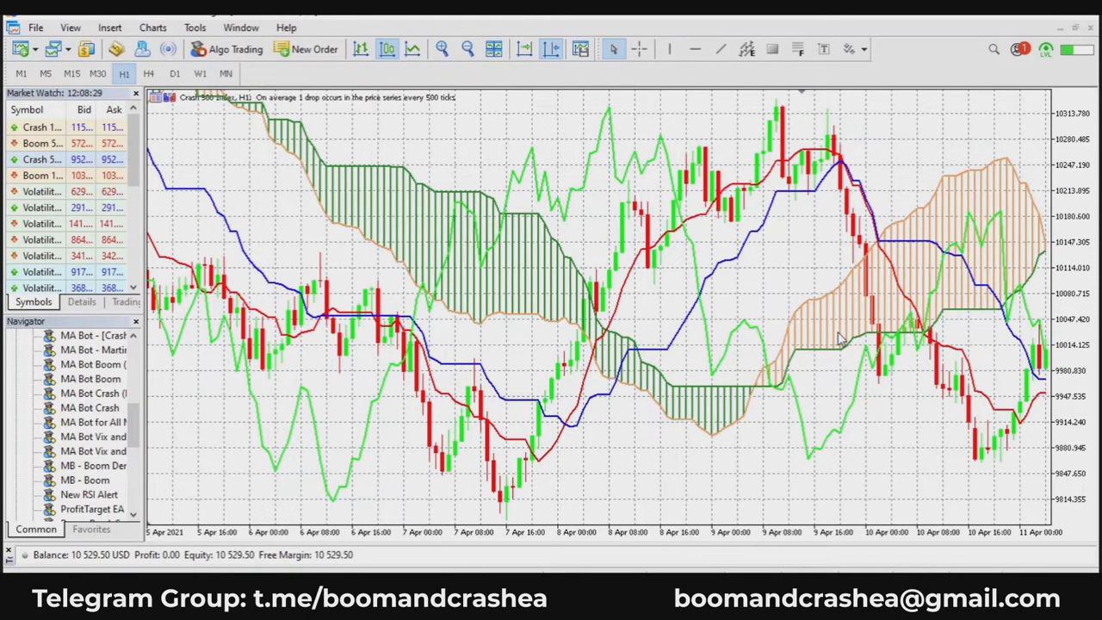
{"action": "left_click_drag", "start_coordinate": [823, 421], "coordinate": [726, 420]}
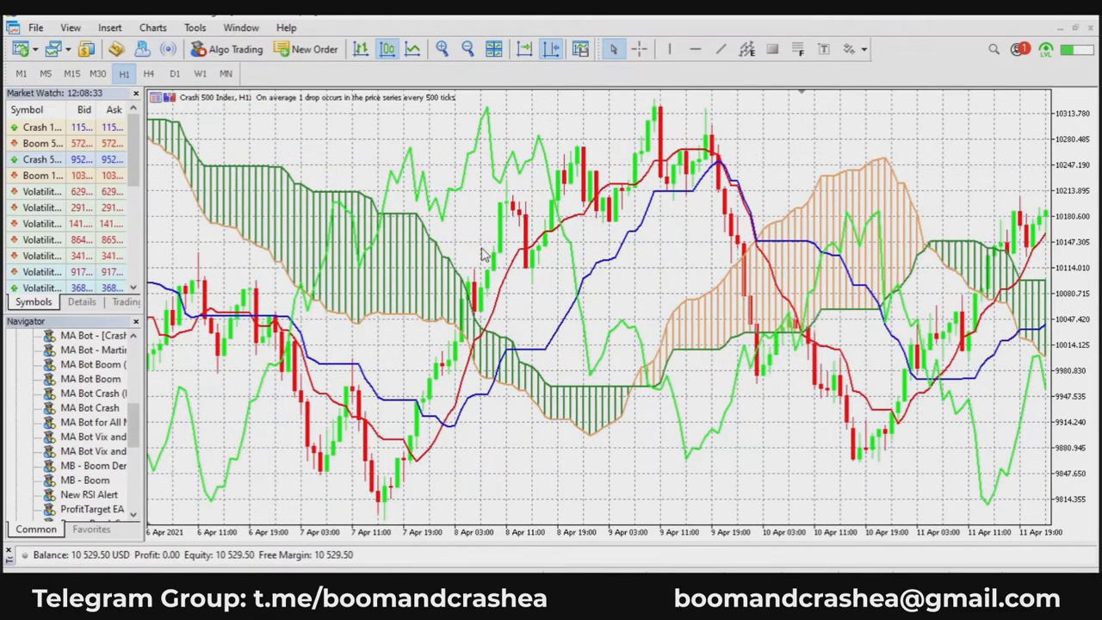
{"action": "left_click_drag", "start_coordinate": [486, 255], "coordinate": [633, 296]}
{"action": "mouse_move", "coordinate": [532, 319]}
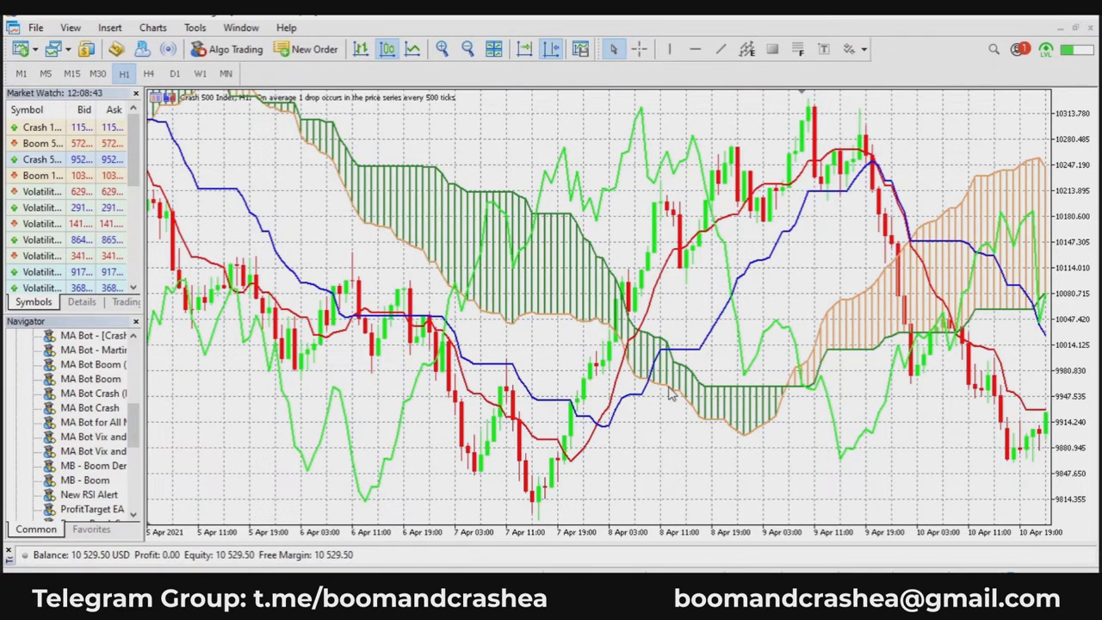
{"action": "mouse_move", "coordinate": [340, 134]}
{"action": "scroll", "coordinate": [385, 231], "scroll_direction": "down", "scroll_amount": 6}
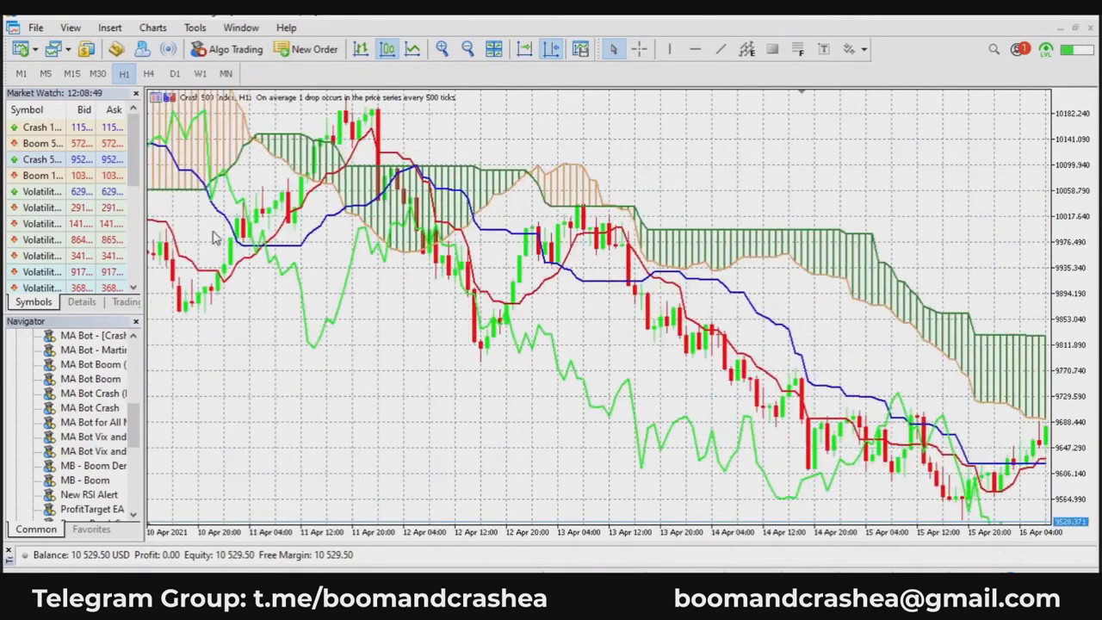
{"action": "scroll", "coordinate": [215, 239], "scroll_direction": "down", "scroll_amount": 8}
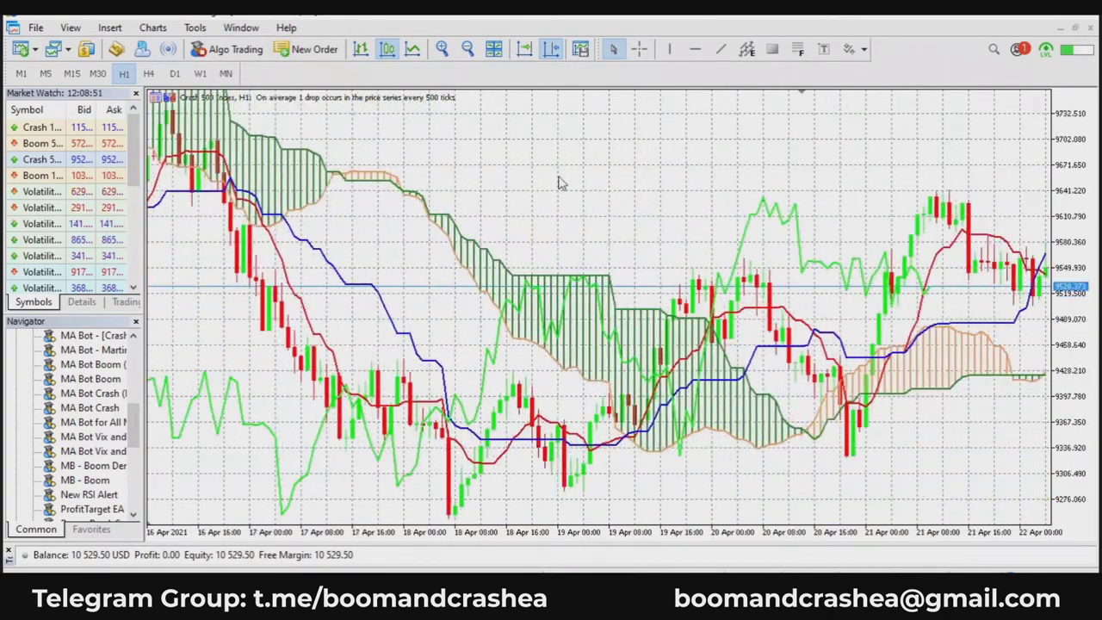
{"action": "scroll", "coordinate": [785, 161], "scroll_direction": "down", "scroll_amount": 3}
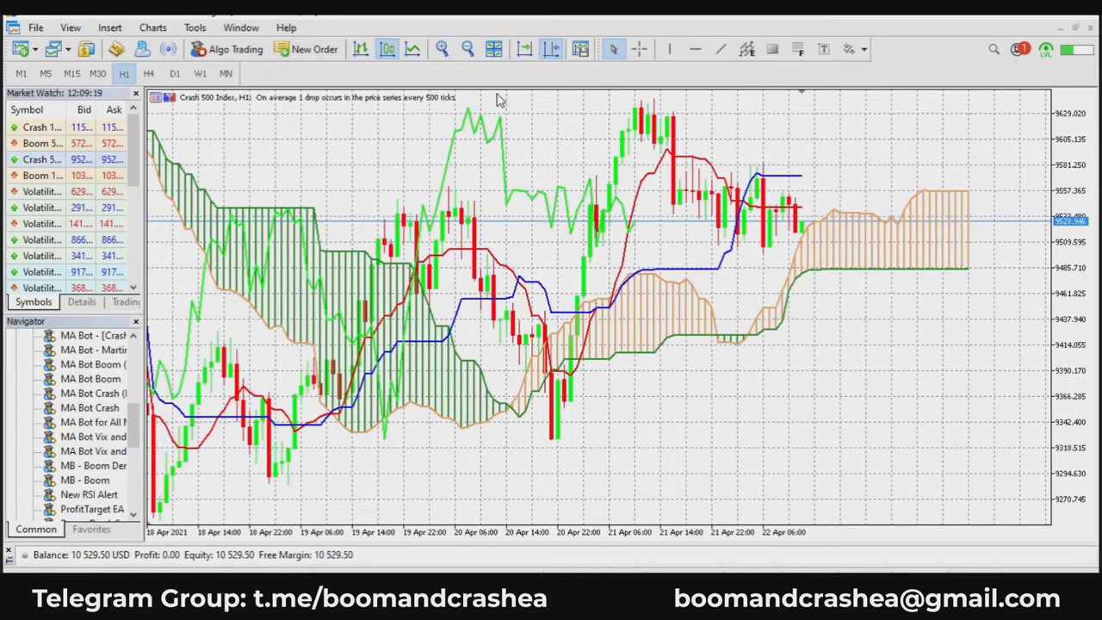
{"action": "left_click", "coordinate": [468, 51]}
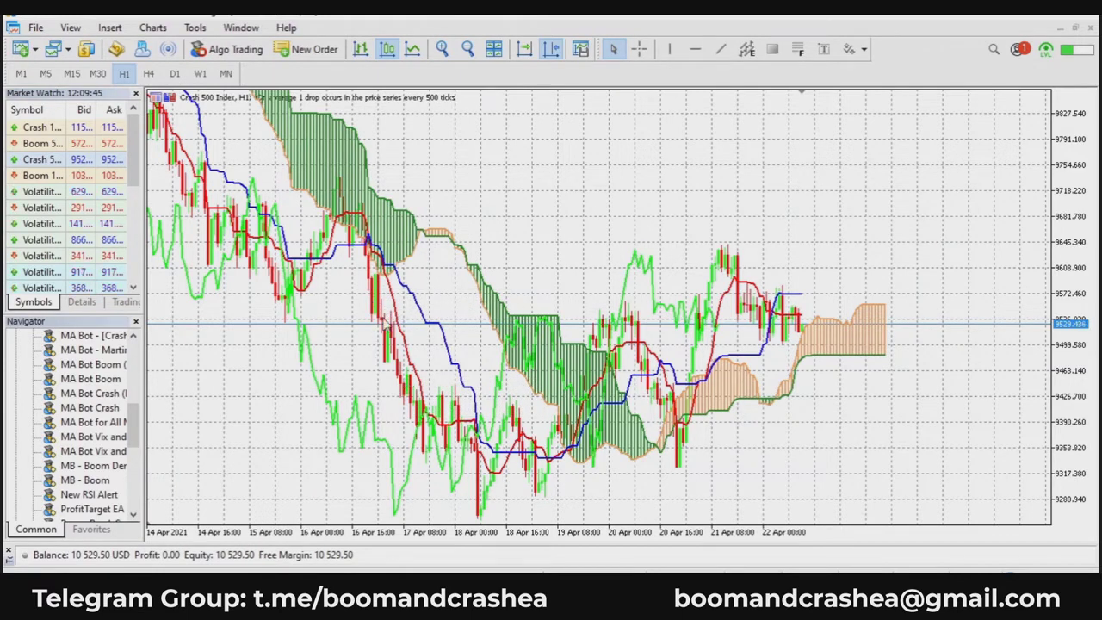
{"action": "mouse_move", "coordinate": [438, 434]}
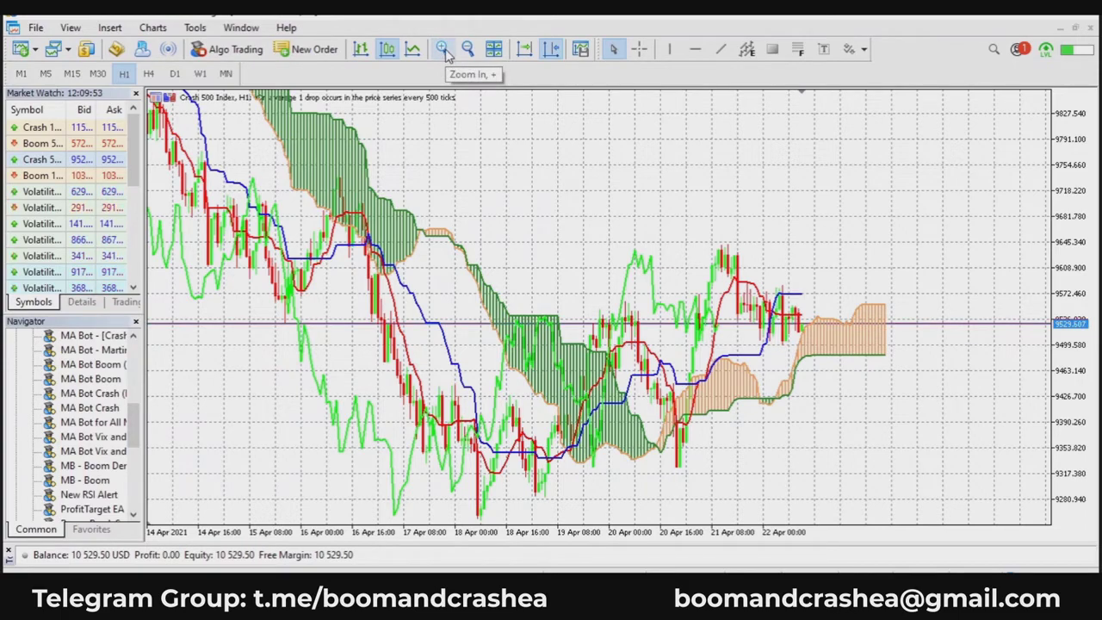
{"action": "left_click", "coordinate": [444, 51]}
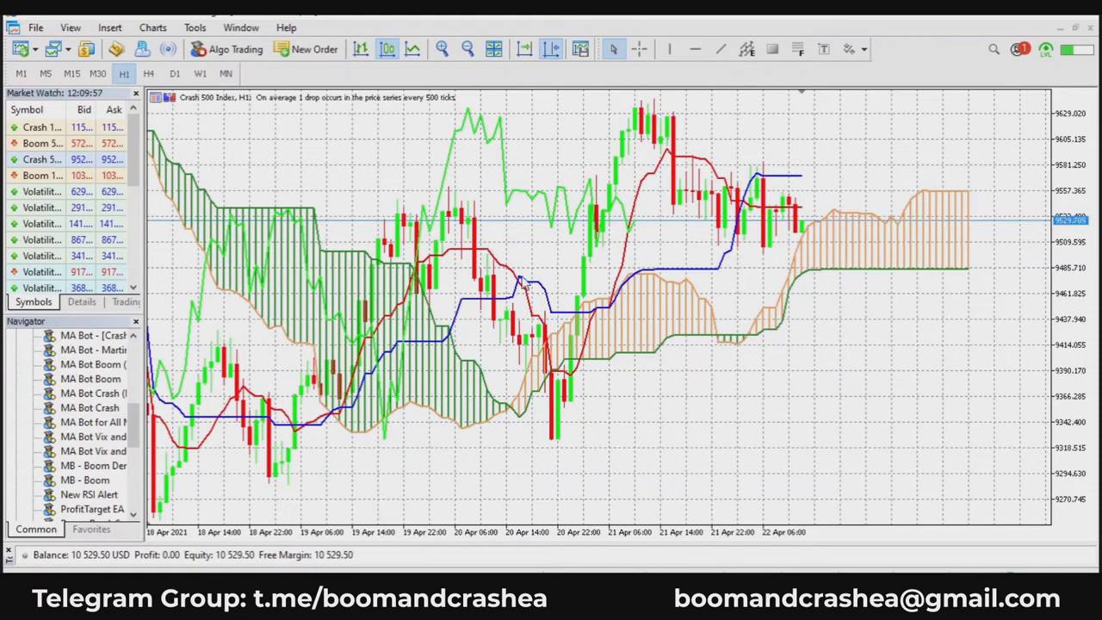
{"action": "mouse_move", "coordinate": [498, 272]}
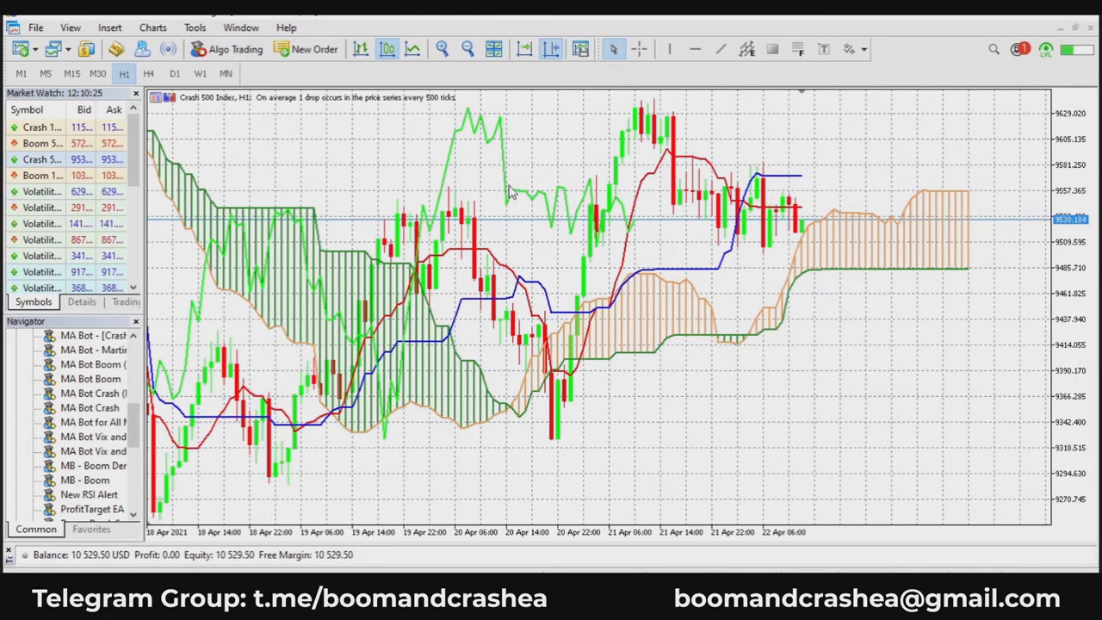
Compare the Crash 500 price with the Ichimoku cloud from 7 to 18 April and with the cloud projected beyond the latest candles.
{"action": "scroll", "coordinate": [482, 206], "scroll_direction": "up", "scroll_amount": 5}
{"action": "scroll", "coordinate": [473, 216], "scroll_direction": "up", "scroll_amount": 5}
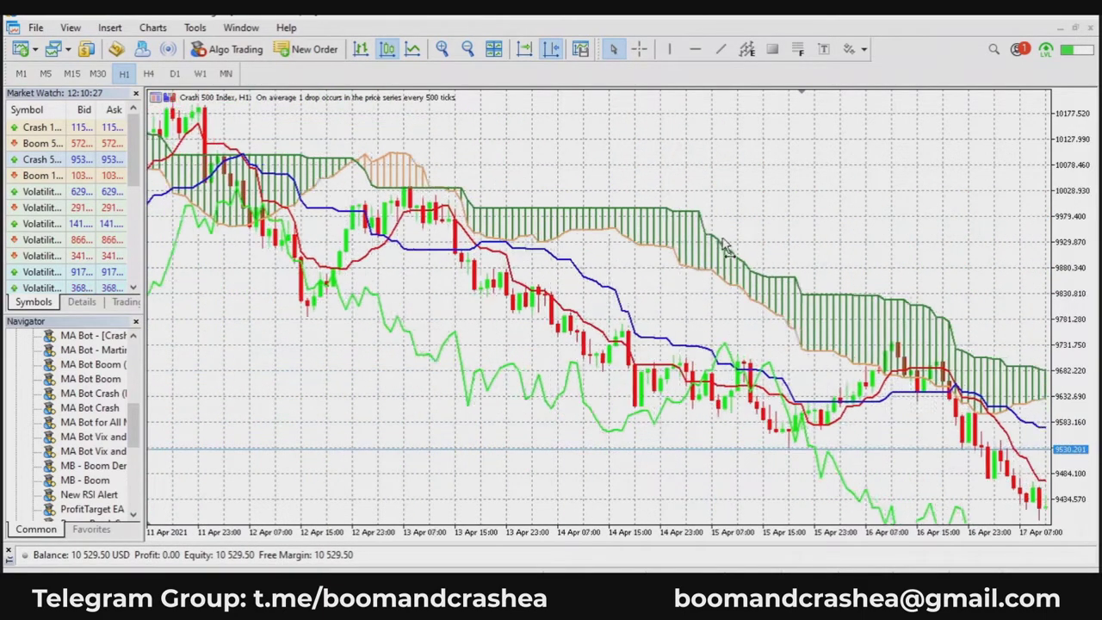
{"action": "left_click_drag", "start_coordinate": [495, 210], "coordinate": [439, 214]}
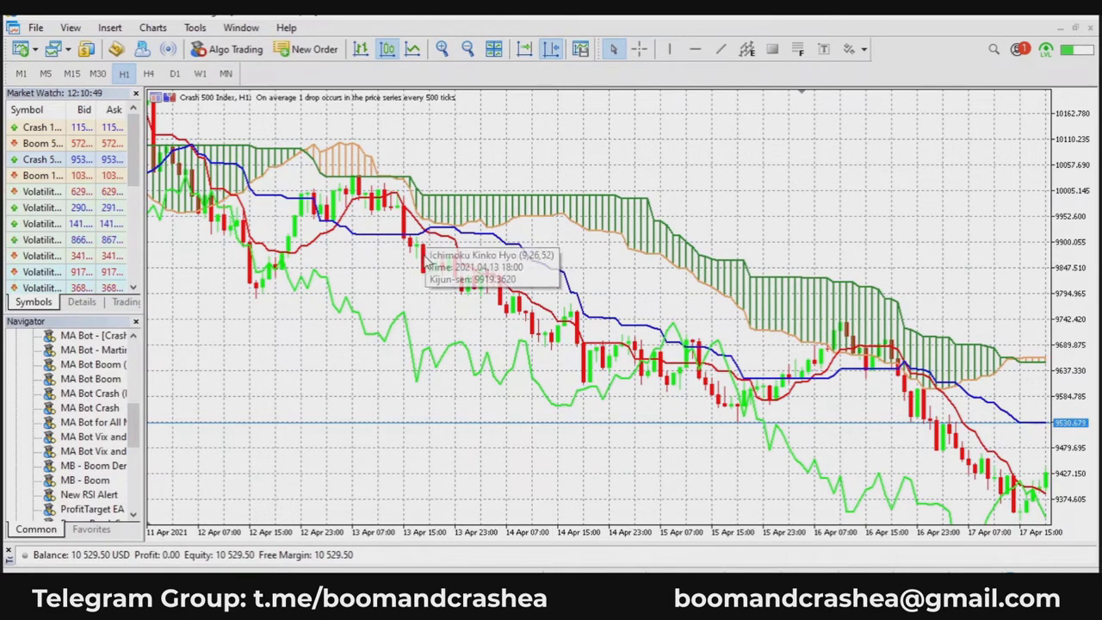
{"action": "left_click_drag", "start_coordinate": [303, 306], "coordinate": [689, 268]}
{"action": "scroll", "coordinate": [457, 160], "scroll_direction": "up", "scroll_amount": 4}
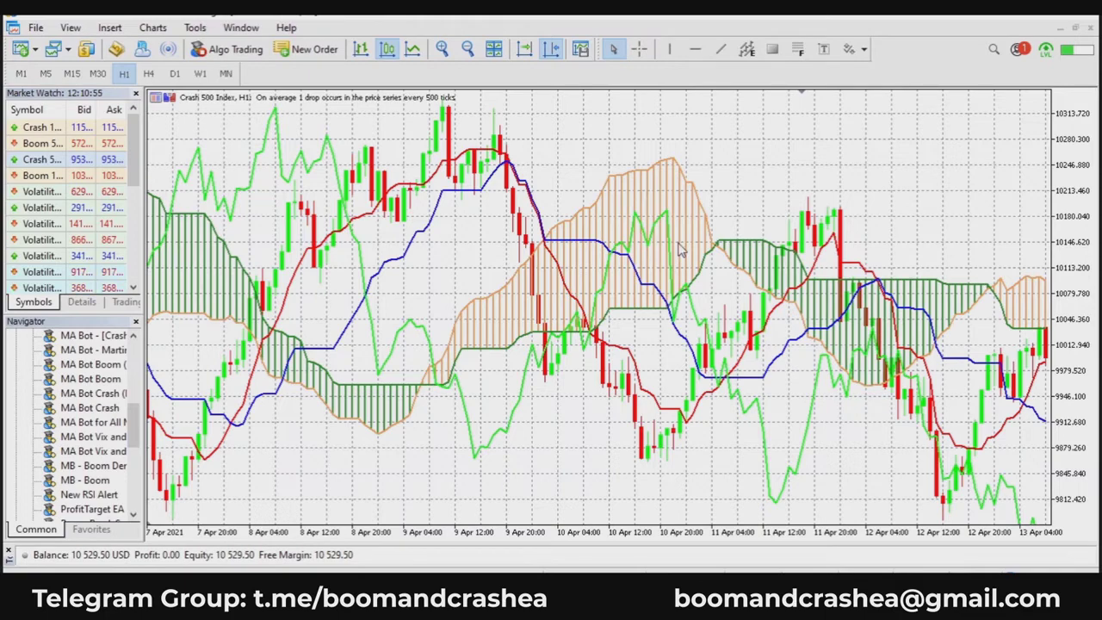
{"action": "left_click_drag", "start_coordinate": [680, 250], "coordinate": [452, 251]}
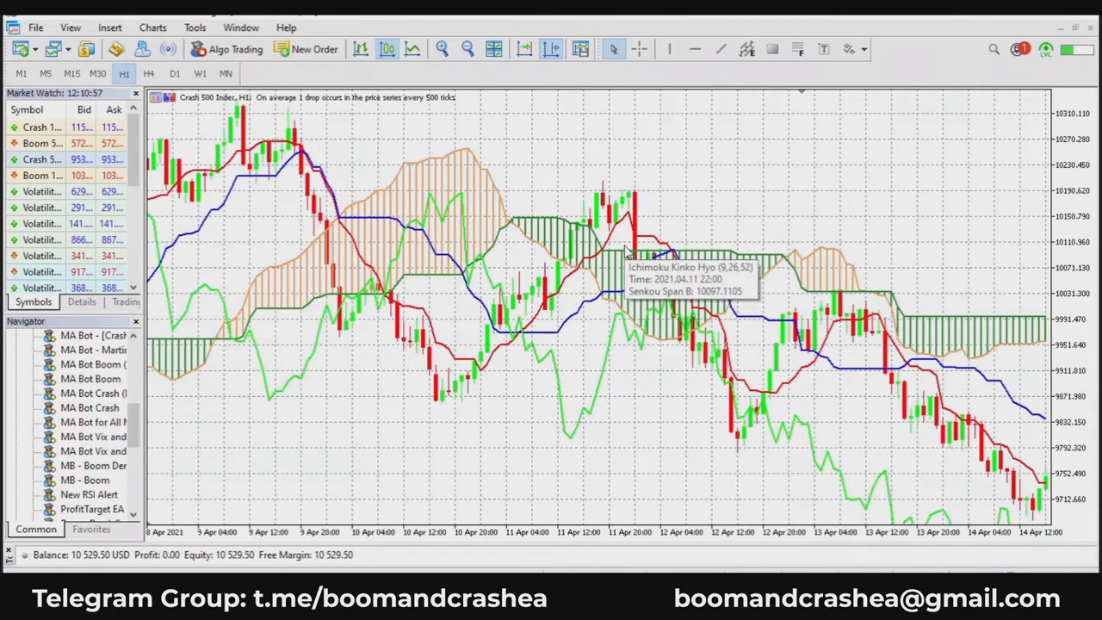
{"action": "scroll", "coordinate": [620, 246], "scroll_direction": "down", "scroll_amount": 5}
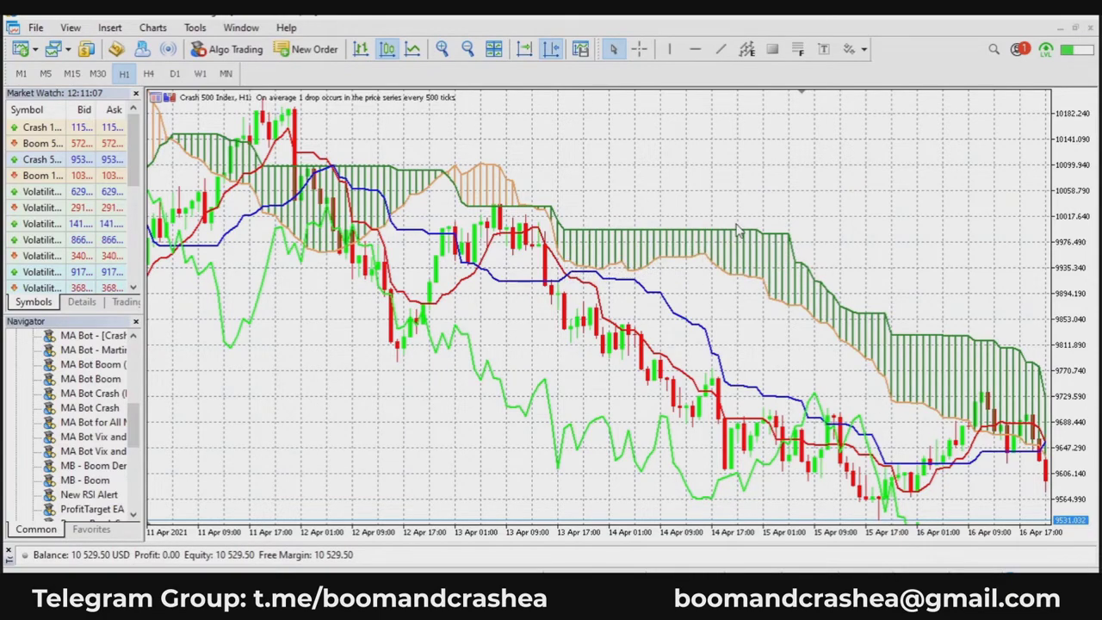
{"action": "left_click_drag", "start_coordinate": [844, 220], "coordinate": [470, 208]}
{"action": "left_click_drag", "start_coordinate": [491, 160], "coordinate": [597, 163]}
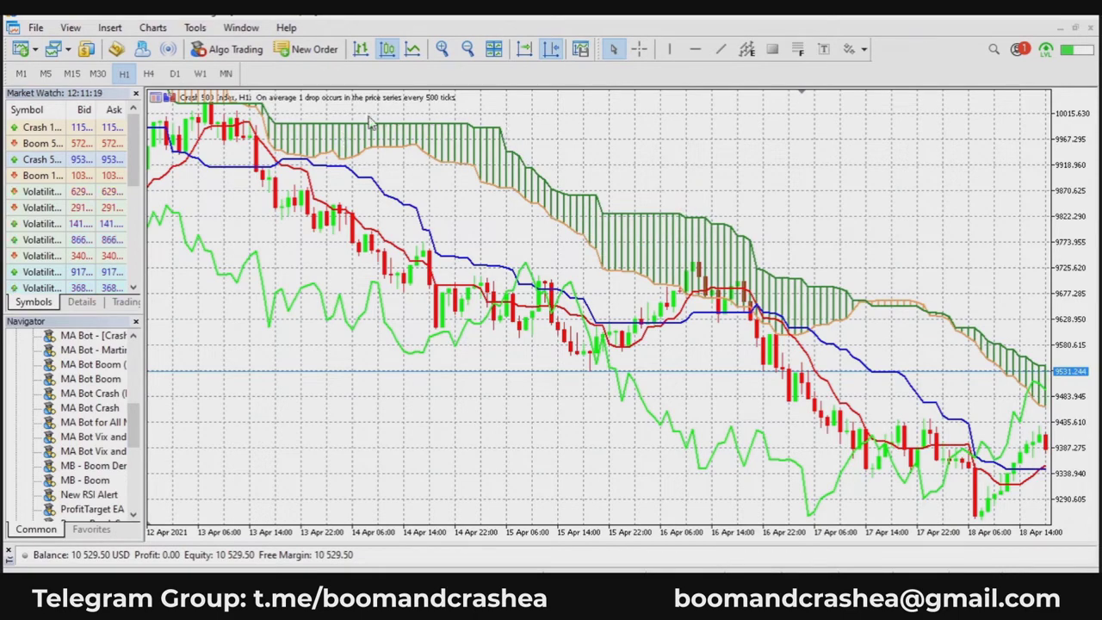
{"action": "mouse_move", "coordinate": [412, 118]}
{"action": "scroll", "coordinate": [542, 233], "scroll_direction": "down", "scroll_amount": 10}
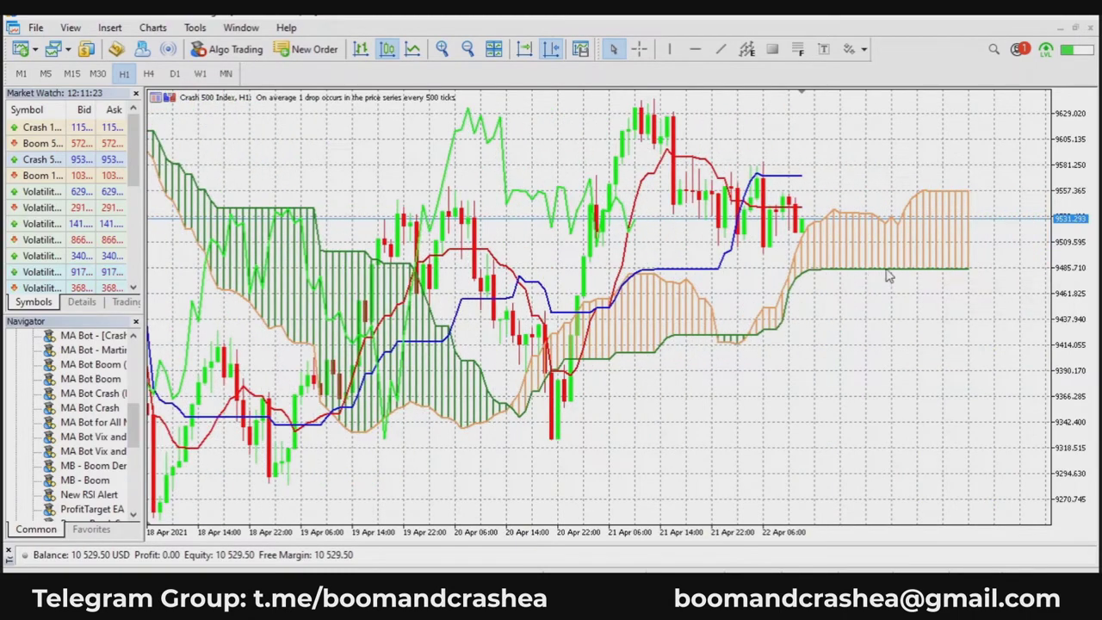
{"action": "mouse_move", "coordinate": [890, 277]}
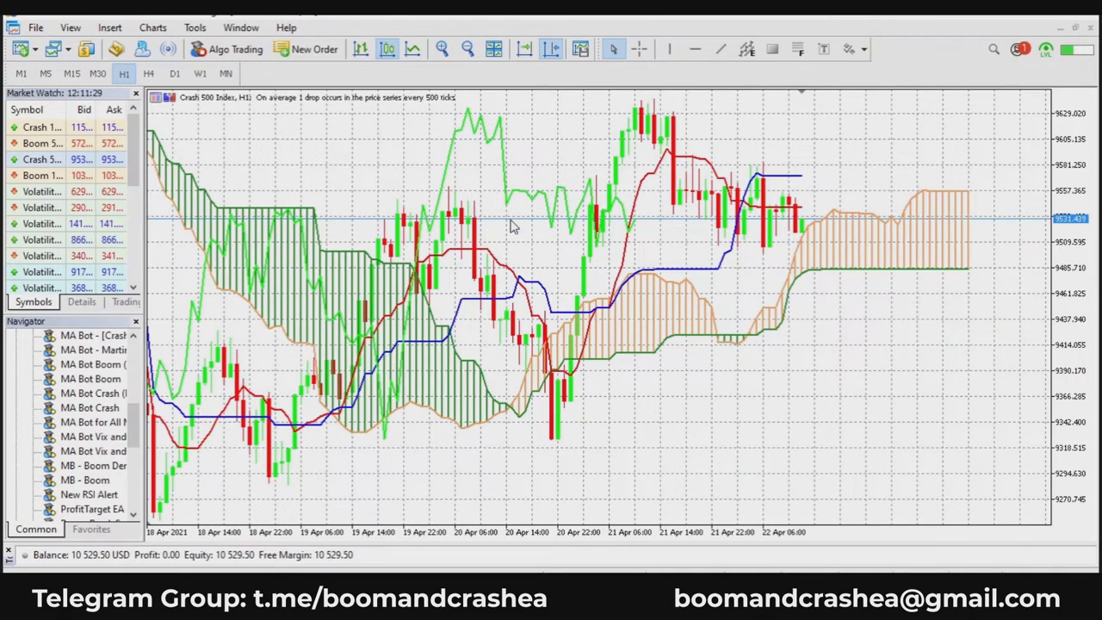
{"action": "left_click_drag", "start_coordinate": [697, 465], "coordinate": [868, 446]}
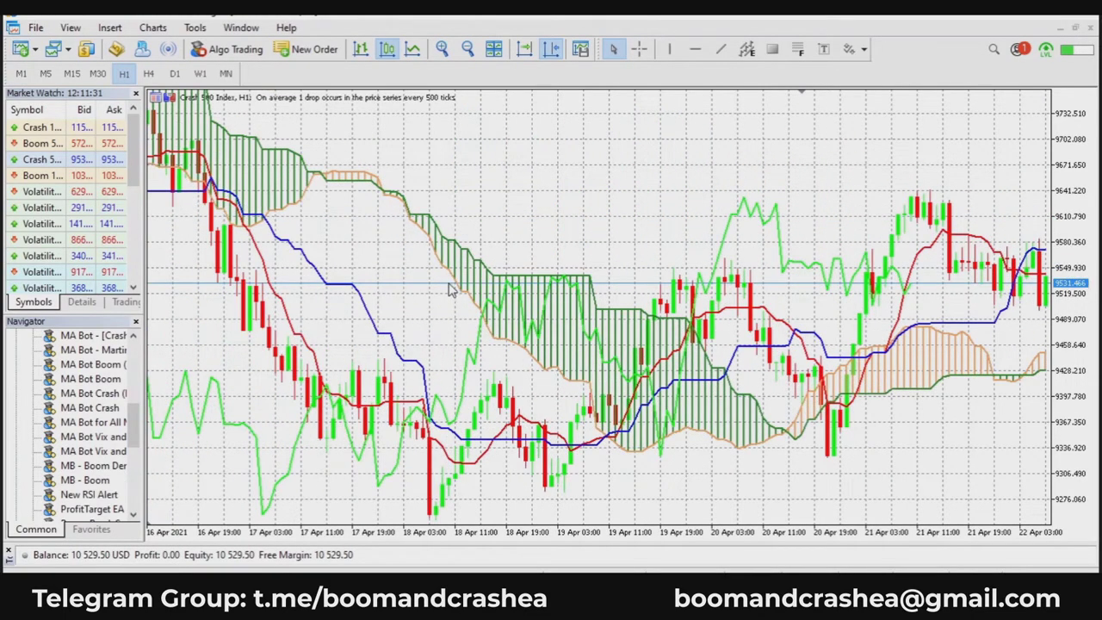
{"action": "left_click", "coordinate": [468, 50]}
{"action": "scroll", "coordinate": [427, 161], "scroll_direction": "down", "scroll_amount": 10}
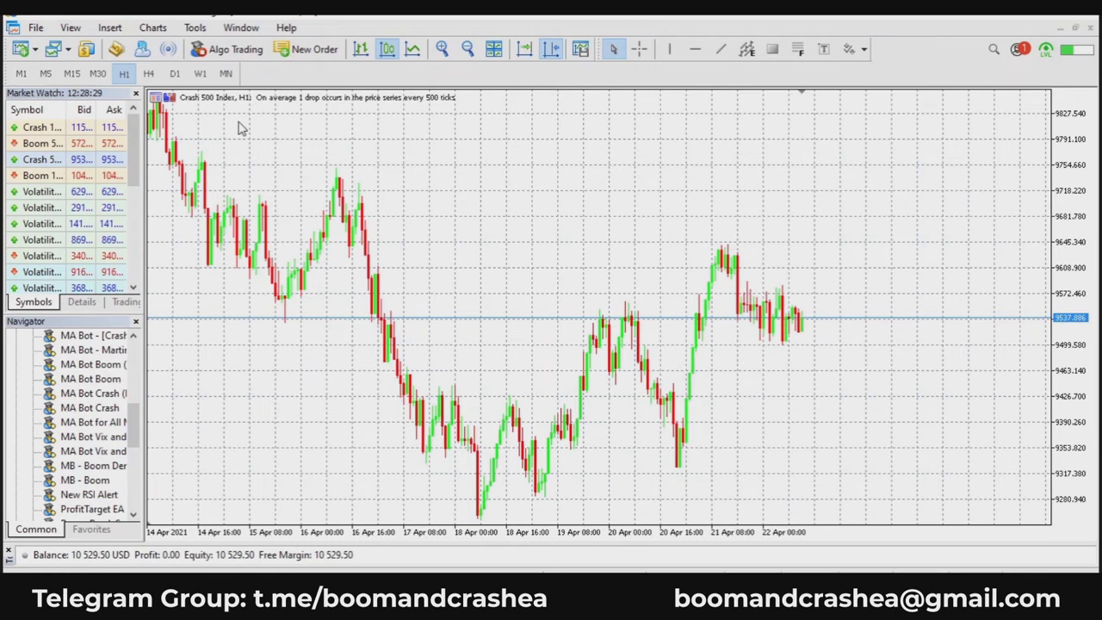
Start adding a MACD oscillator to the Crash 500 chart with Fast EMA 10, Slow EMA 26 and MACD SMA 9.
{"action": "left_click", "coordinate": [110, 27]}
{"action": "mouse_move", "coordinate": [137, 47]}
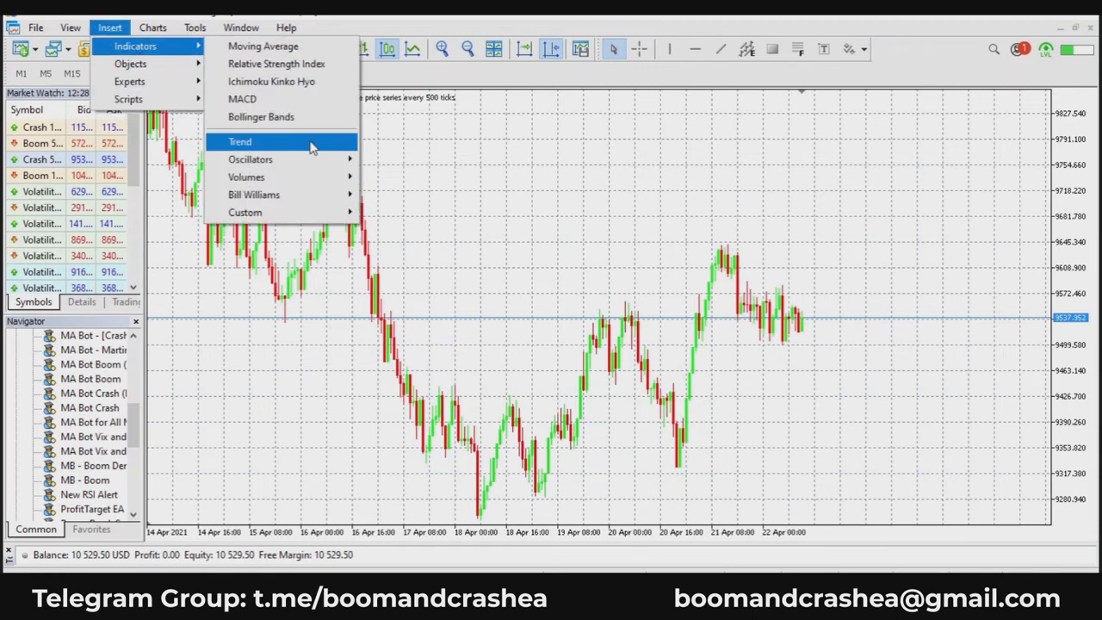
{"action": "mouse_move", "coordinate": [343, 160]}
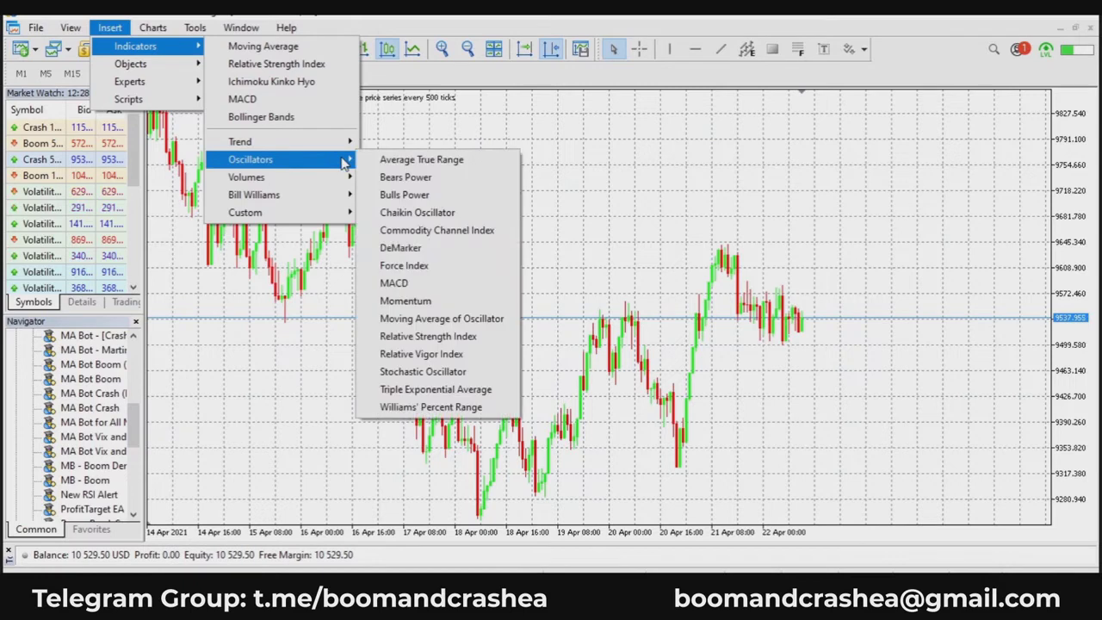
{"action": "left_click", "coordinate": [459, 284]}
{"action": "left_click_drag", "start_coordinate": [500, 247], "coordinate": [459, 213]}
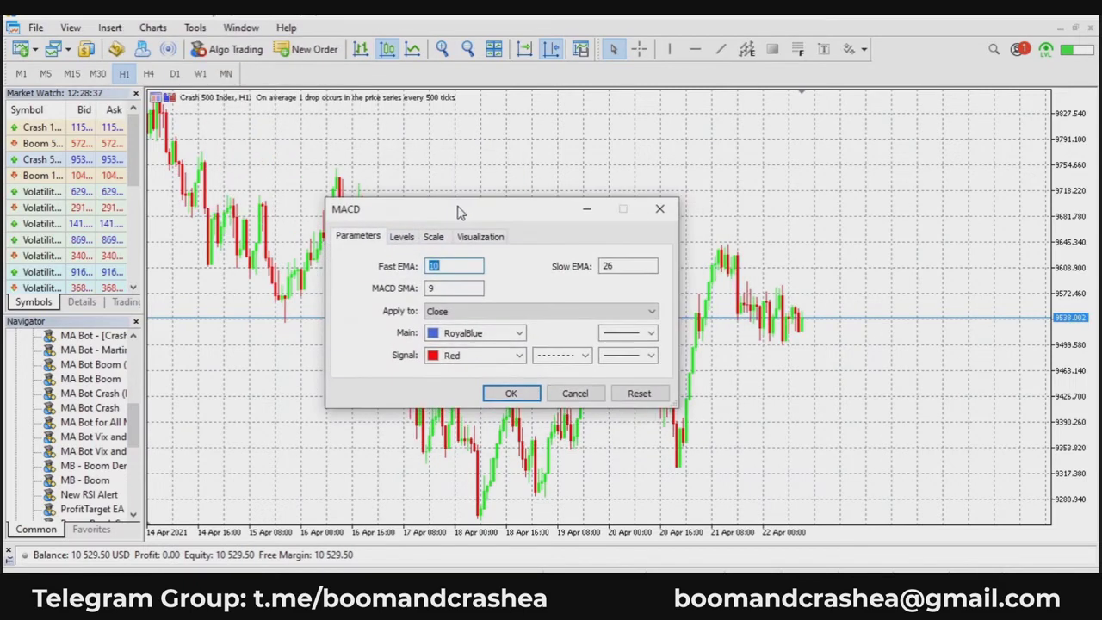
{"action": "left_click", "coordinate": [444, 268]}
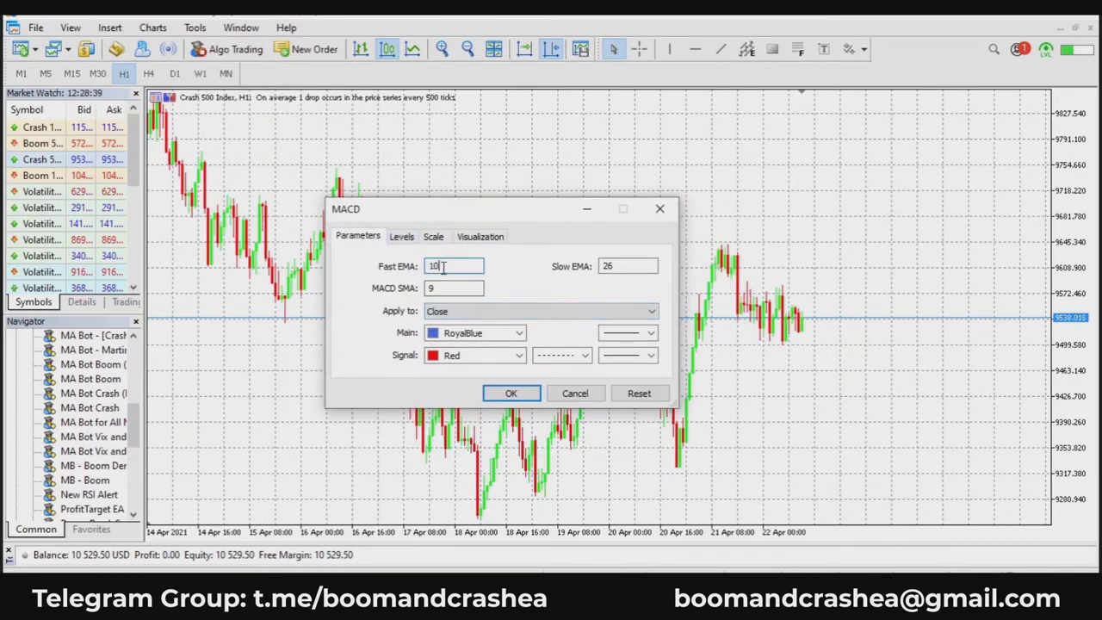
{"action": "double_click", "coordinate": [443, 267]}
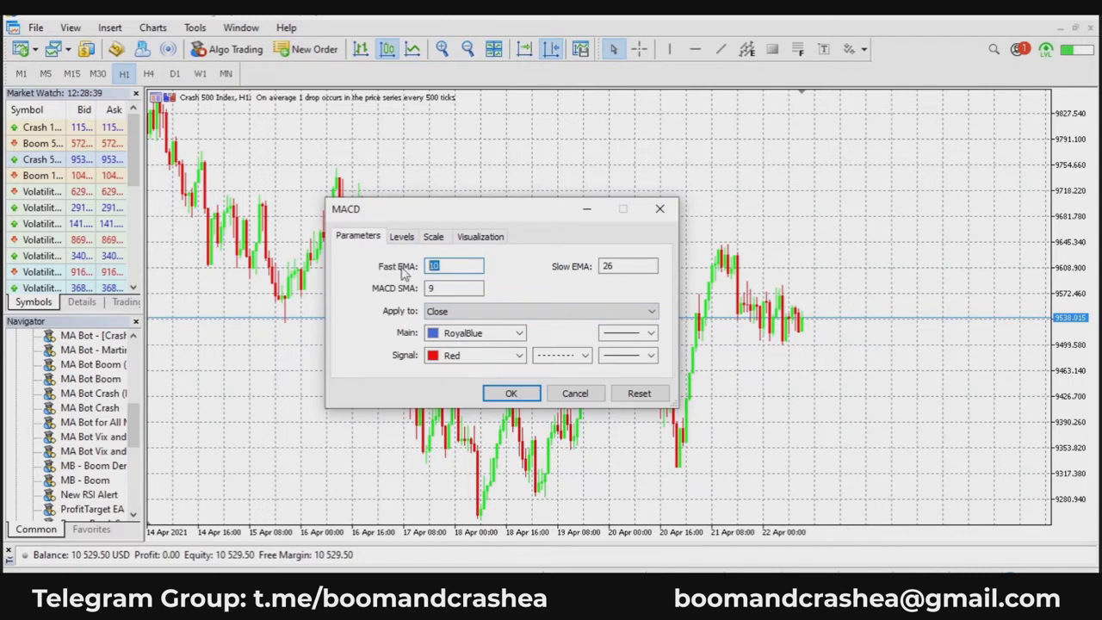
{"action": "double_click", "coordinate": [622, 266]}
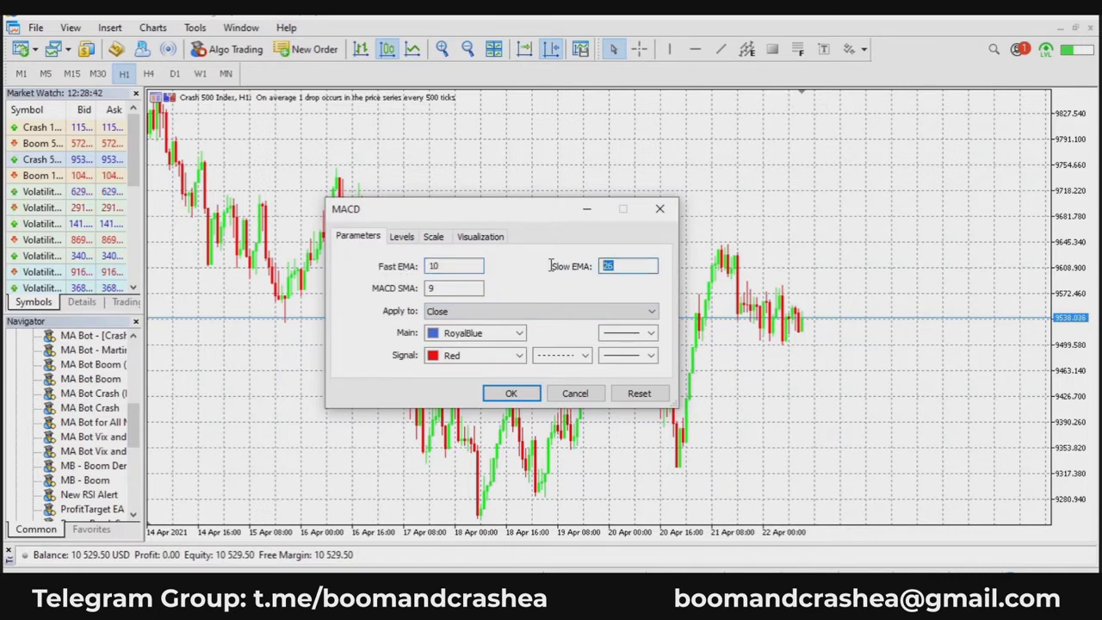
{"action": "left_click", "coordinate": [434, 265]}
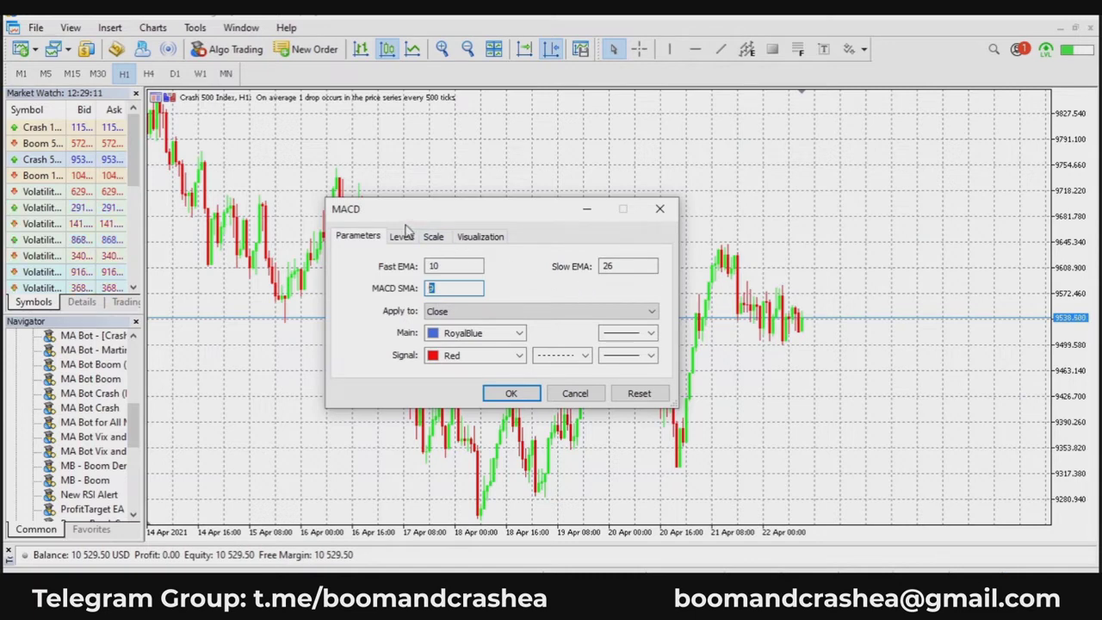
Set the MACD's main and signal lines to the second-thinnest line width.
{"action": "left_click", "coordinate": [650, 334]}
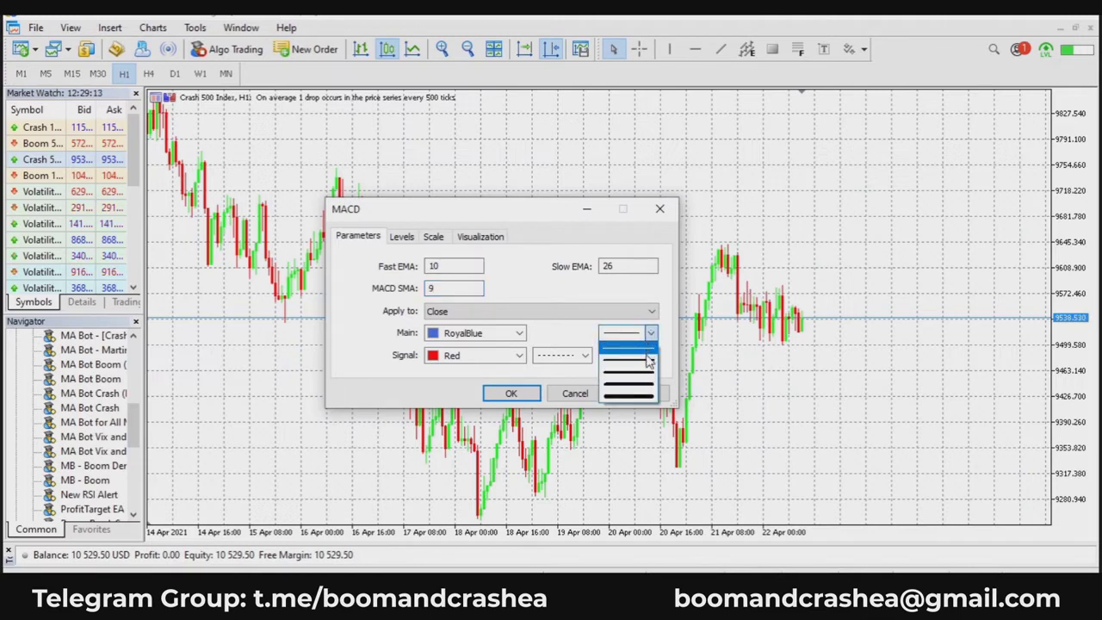
{"action": "left_click", "coordinate": [648, 362]}
{"action": "left_click", "coordinate": [650, 355]}
{"action": "left_click", "coordinate": [634, 381]}
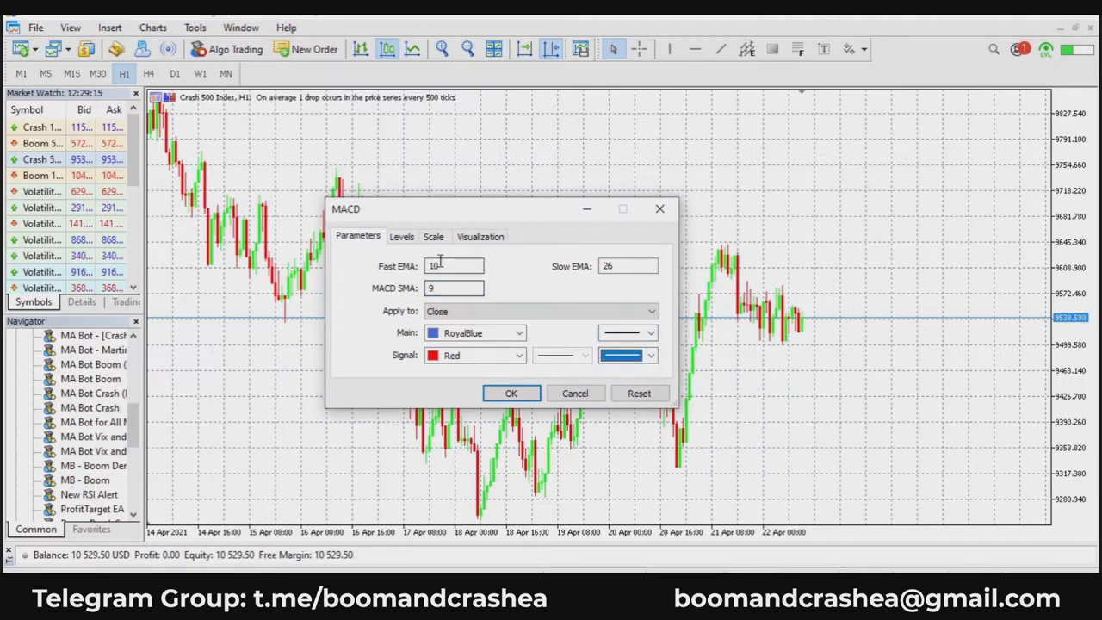
Check the MACD's level, scale and visualization settings, keep the RoyalBlue main color and apply the indicator to the chart.
{"action": "left_click", "coordinate": [400, 238]}
{"action": "left_click", "coordinate": [433, 238]}
{"action": "left_click", "coordinate": [478, 238]}
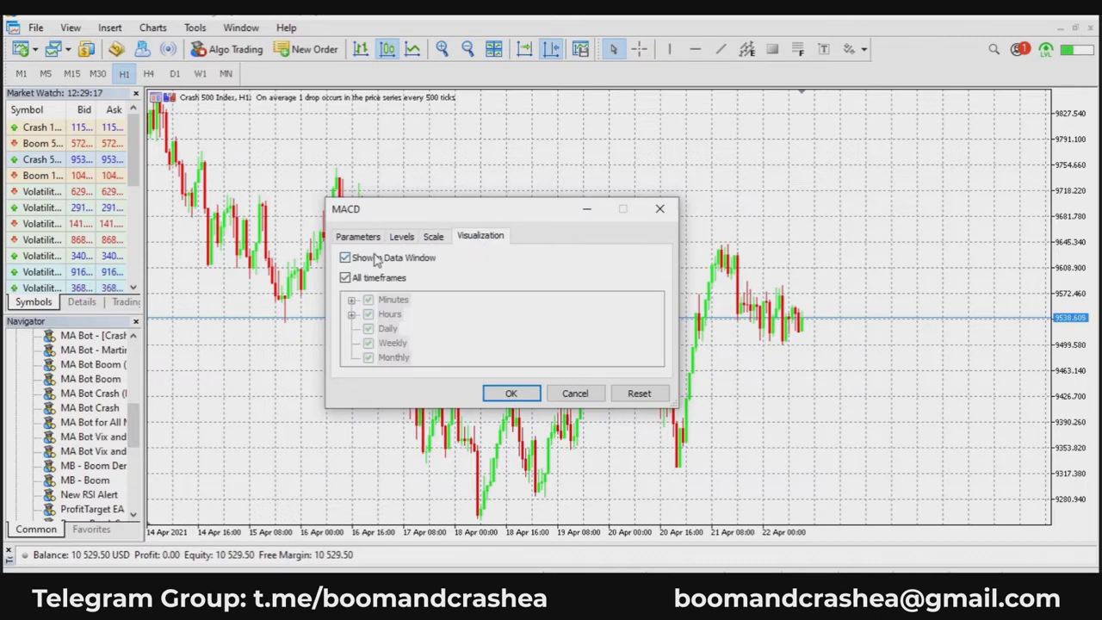
{"action": "left_click", "coordinate": [359, 237]}
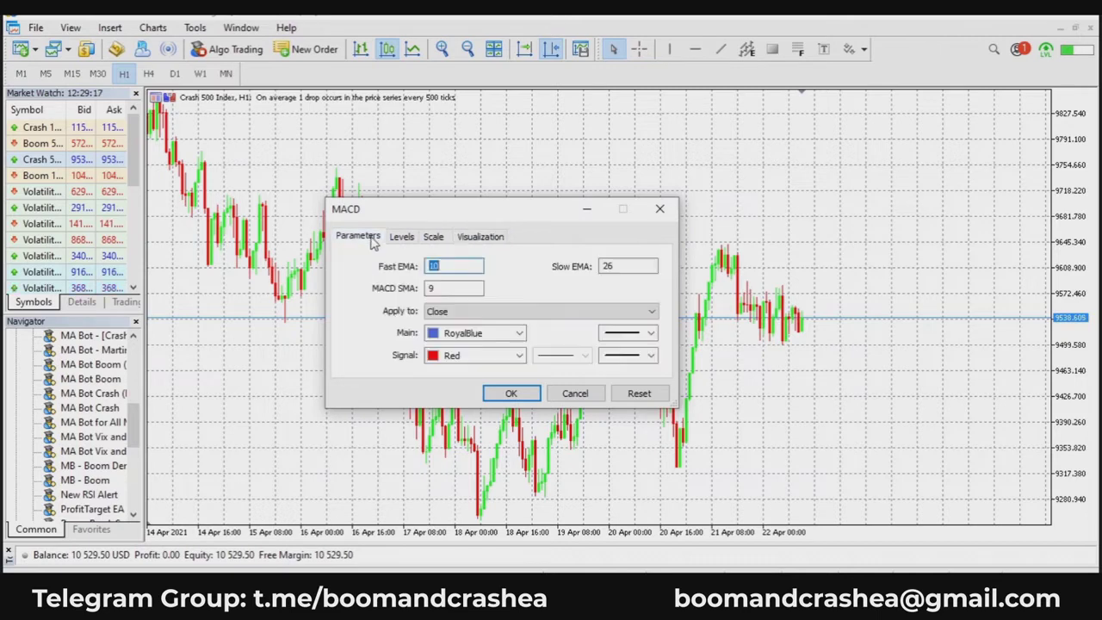
{"action": "left_click", "coordinate": [519, 334]}
{"action": "left_click", "coordinate": [544, 340]}
{"action": "left_click", "coordinate": [523, 392]}
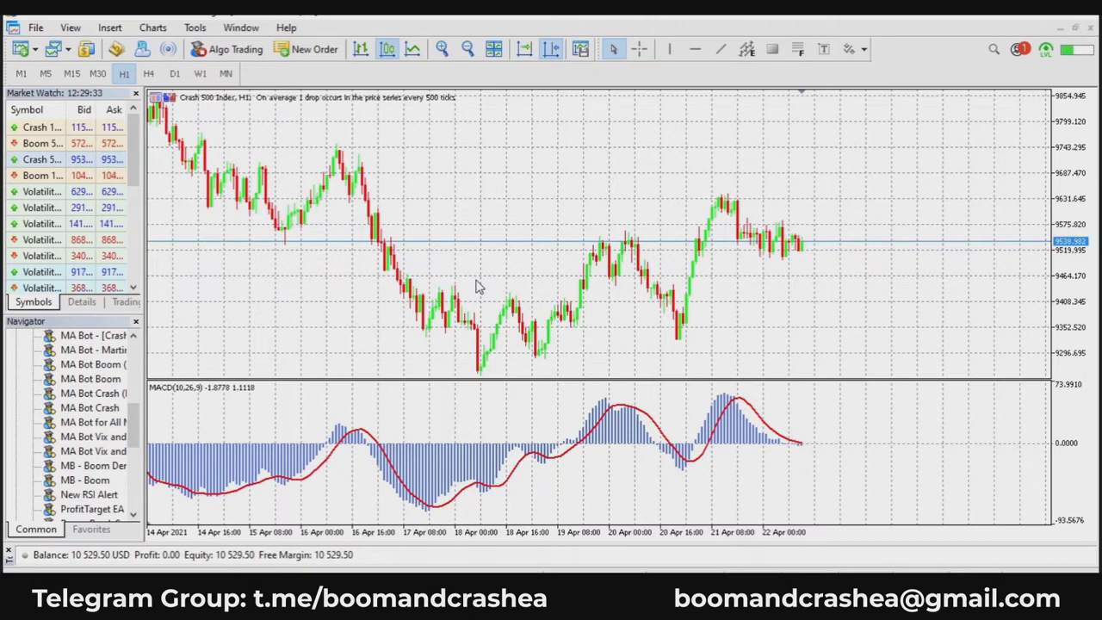
Draw a vertical line at 21 April 2021 02:00 where the MACD histogram turns positive, and give it the second-thinnest width.
{"action": "left_click", "coordinate": [669, 49]}
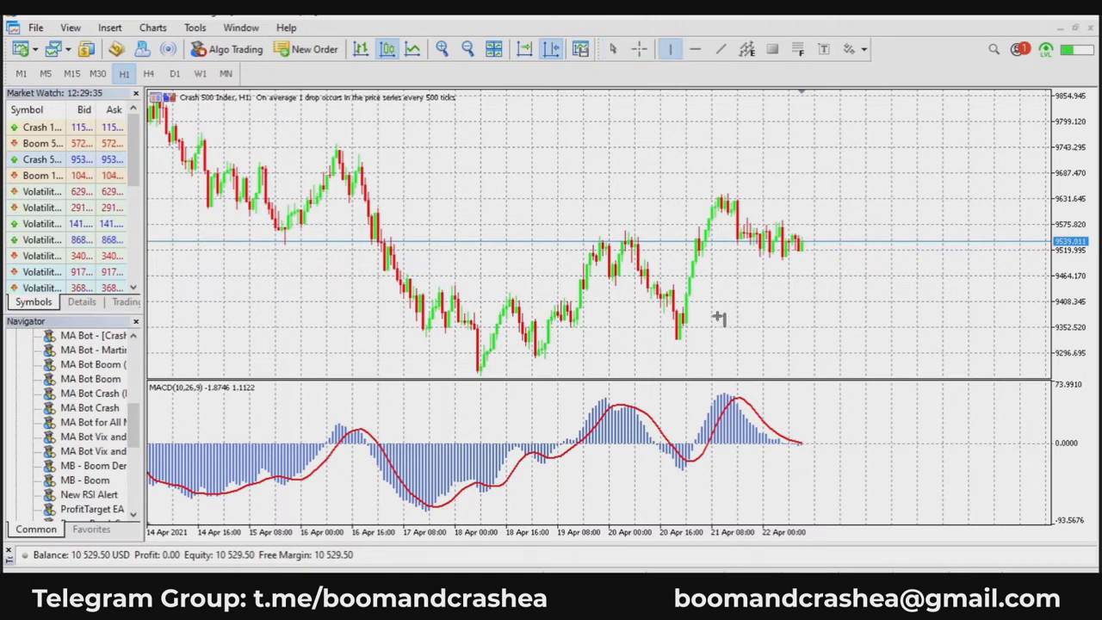
{"action": "left_click_drag", "start_coordinate": [718, 318], "coordinate": [696, 369]}
{"action": "right_click", "coordinate": [696, 369]}
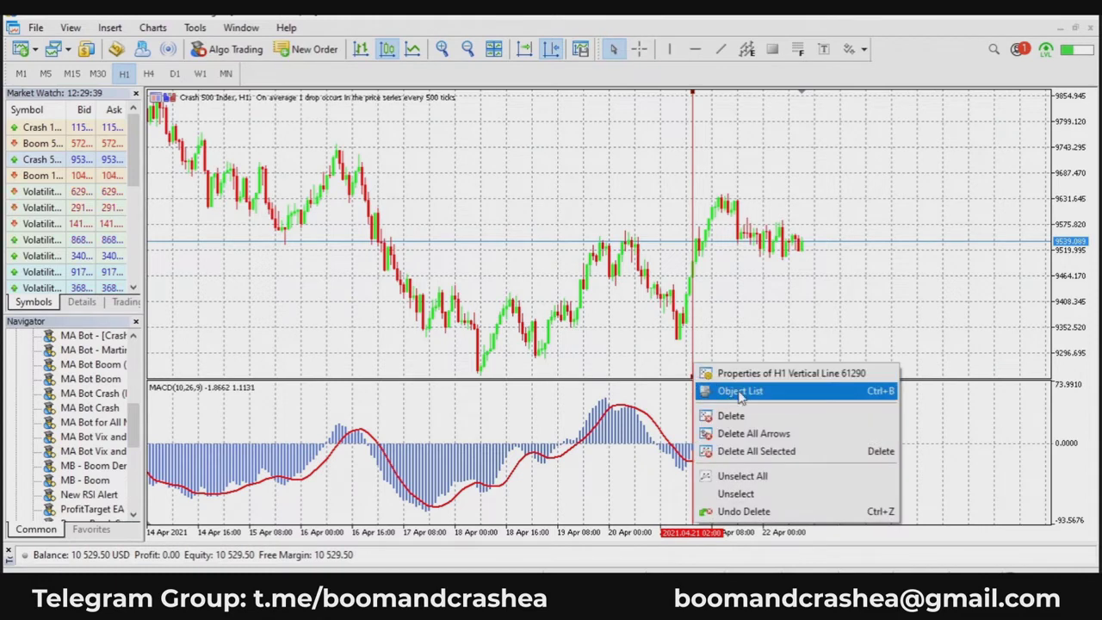
{"action": "left_click", "coordinate": [723, 369]}
{"action": "left_click", "coordinate": [534, 294]}
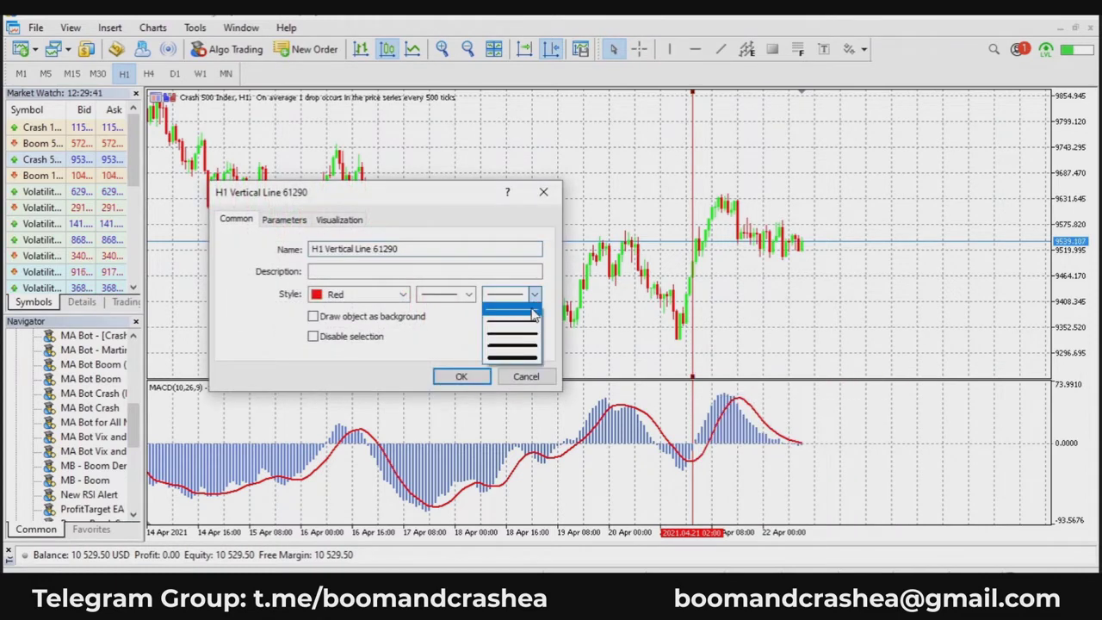
{"action": "left_click", "coordinate": [510, 325]}
{"action": "left_click", "coordinate": [461, 377]}
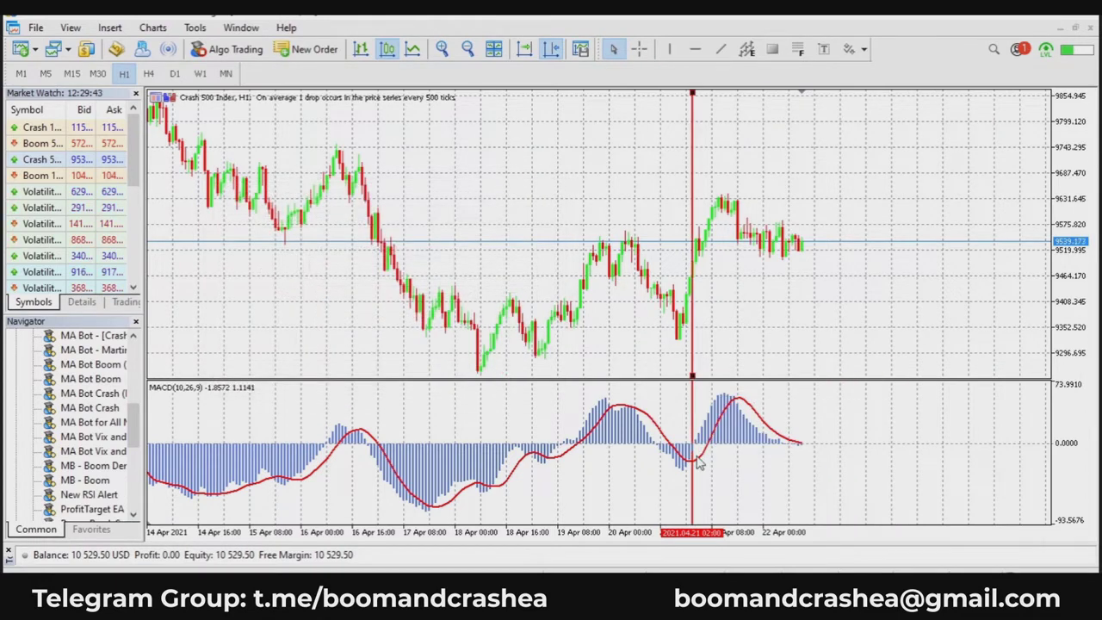
Draw a horizontal line at about 1.38 in the MACD window and give it the second-thinnest width.
{"action": "mouse_move", "coordinate": [698, 459]}
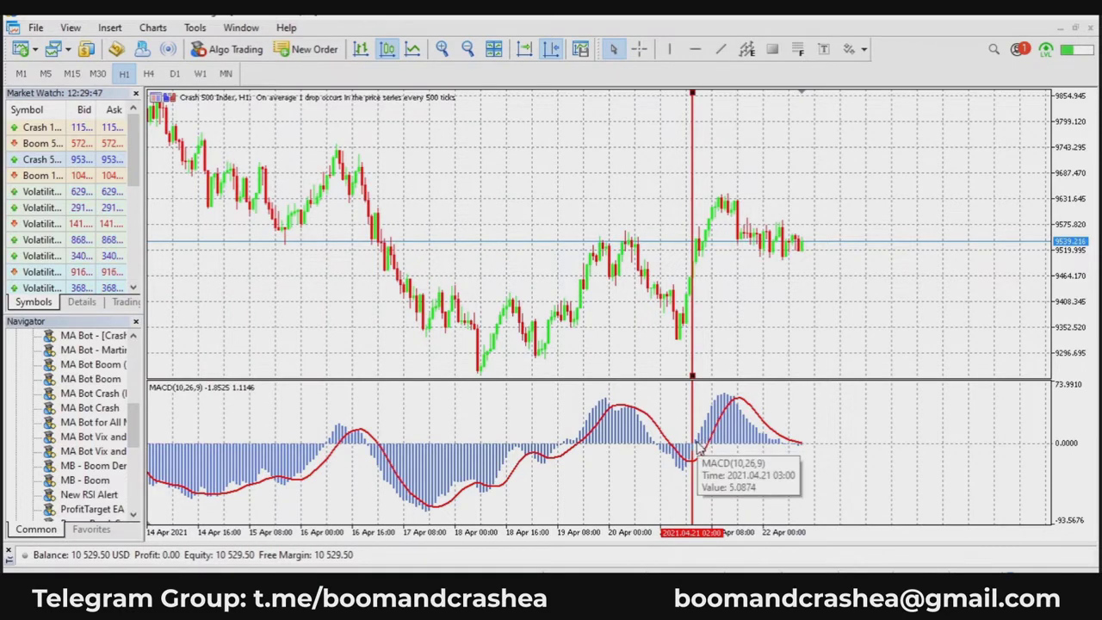
{"action": "left_click", "coordinate": [694, 49]}
{"action": "left_click", "coordinate": [630, 443]}
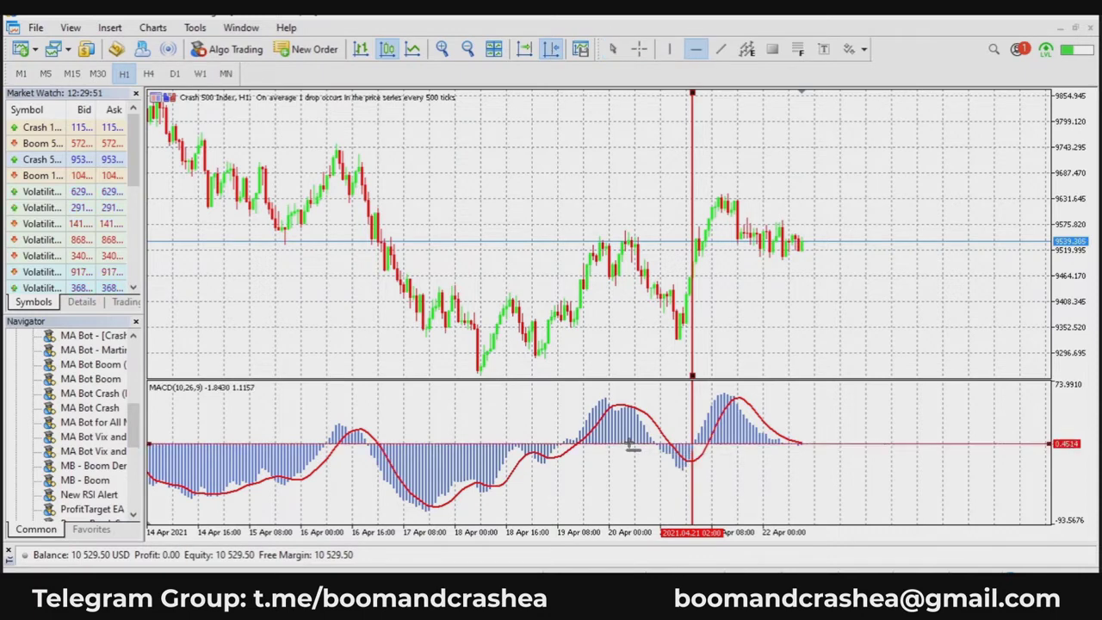
{"action": "right_click", "coordinate": [632, 445]}
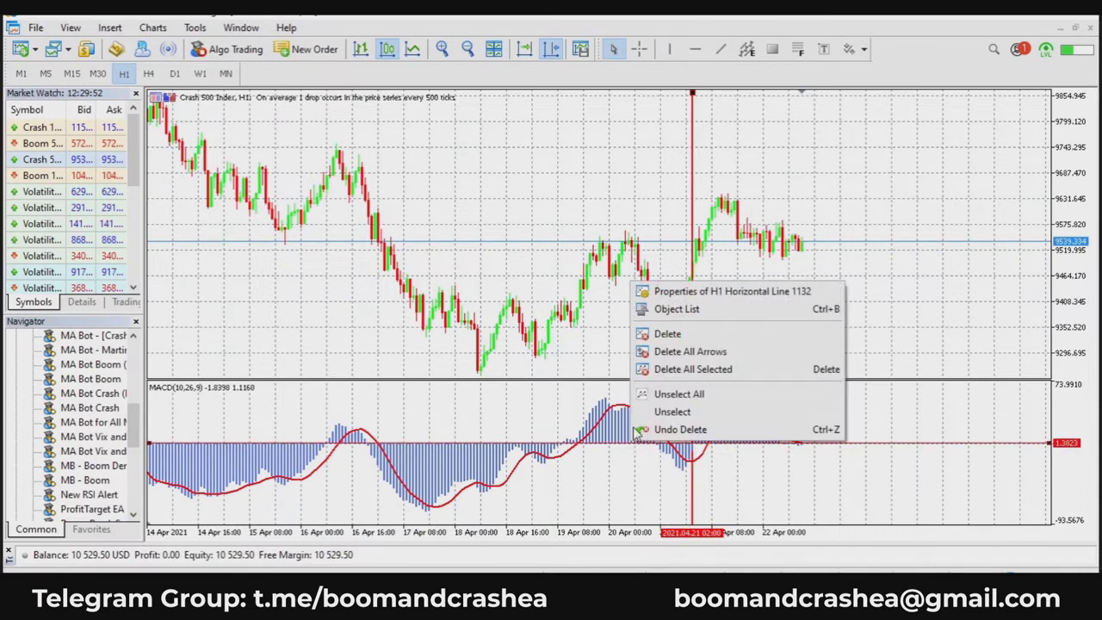
{"action": "left_click", "coordinate": [674, 293]}
{"action": "left_click", "coordinate": [534, 294]}
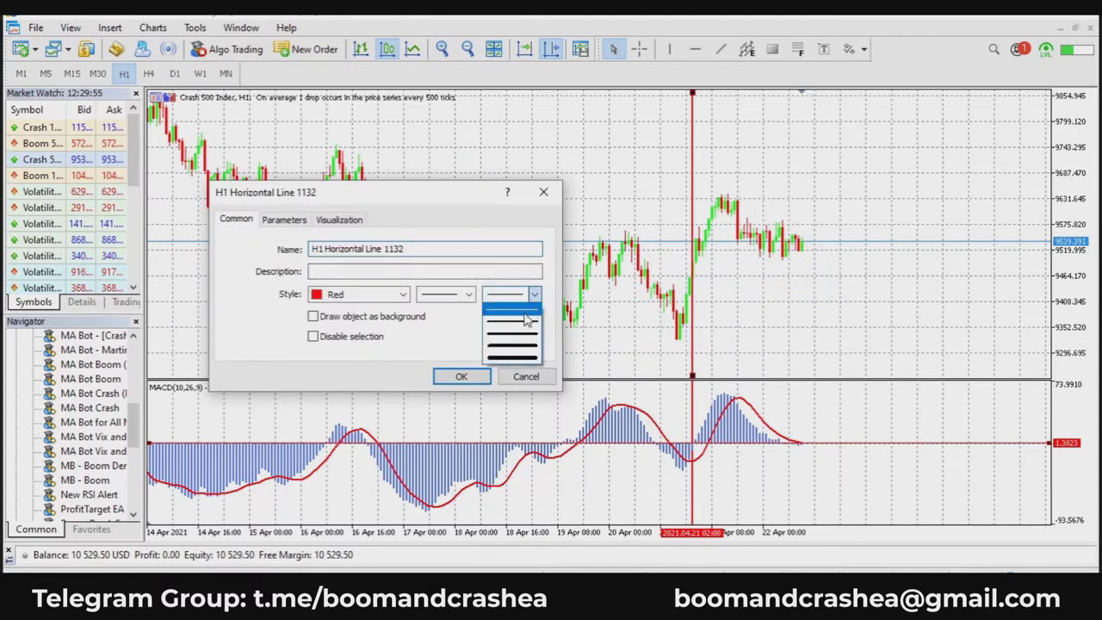
{"action": "left_click", "coordinate": [516, 321]}
{"action": "left_click", "coordinate": [461, 376]}
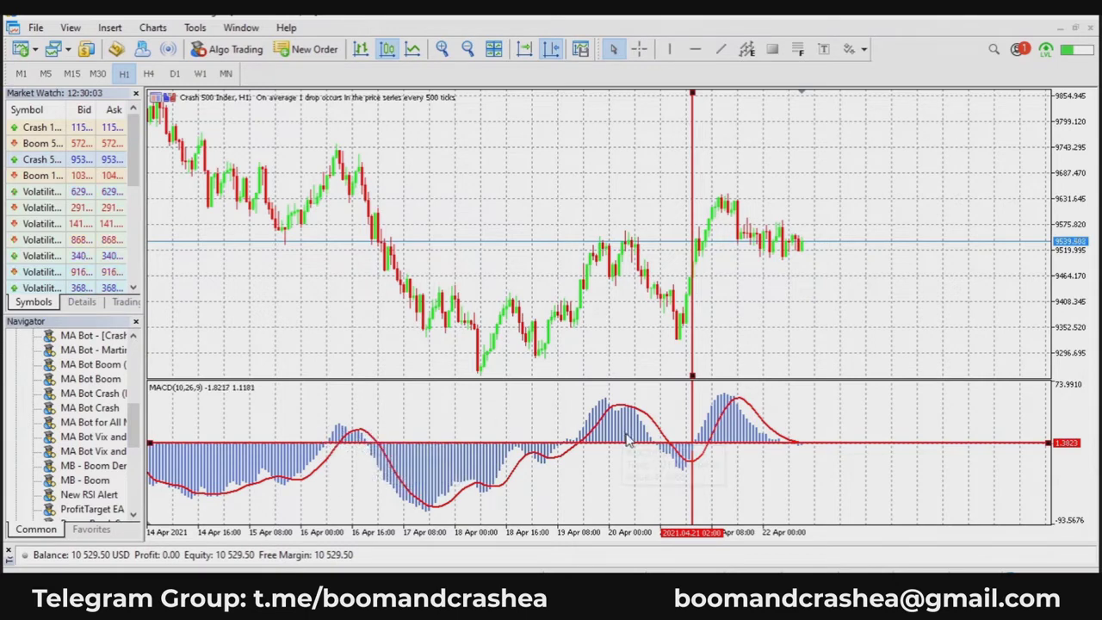
Set the MACD window's horizontal line to a value of 0.
{"action": "right_click", "coordinate": [1046, 449]}
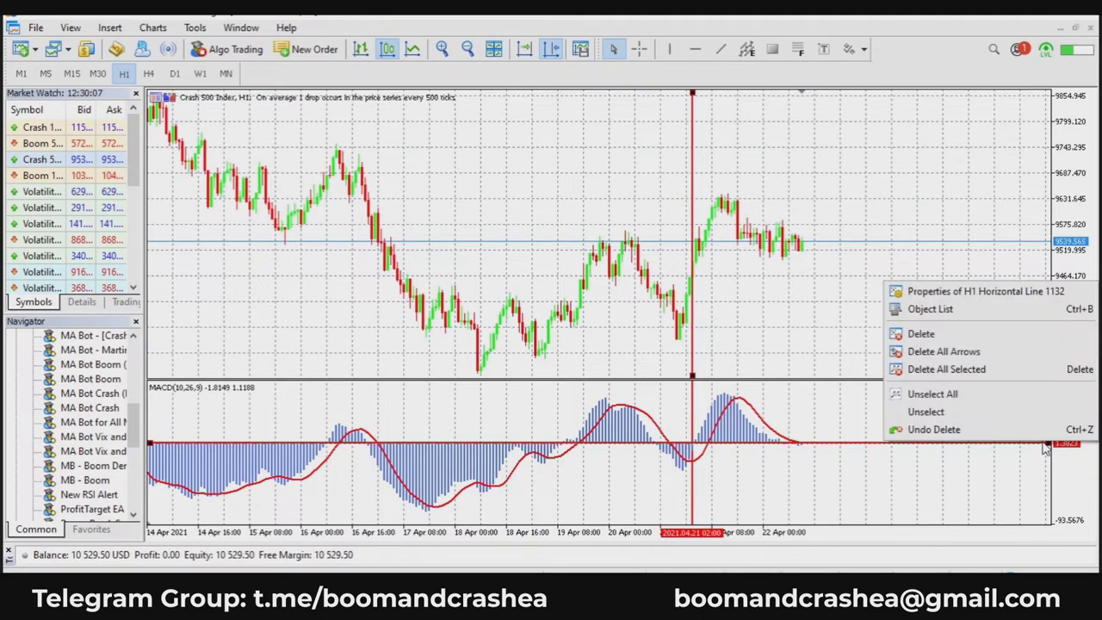
{"action": "left_click", "coordinate": [913, 288]}
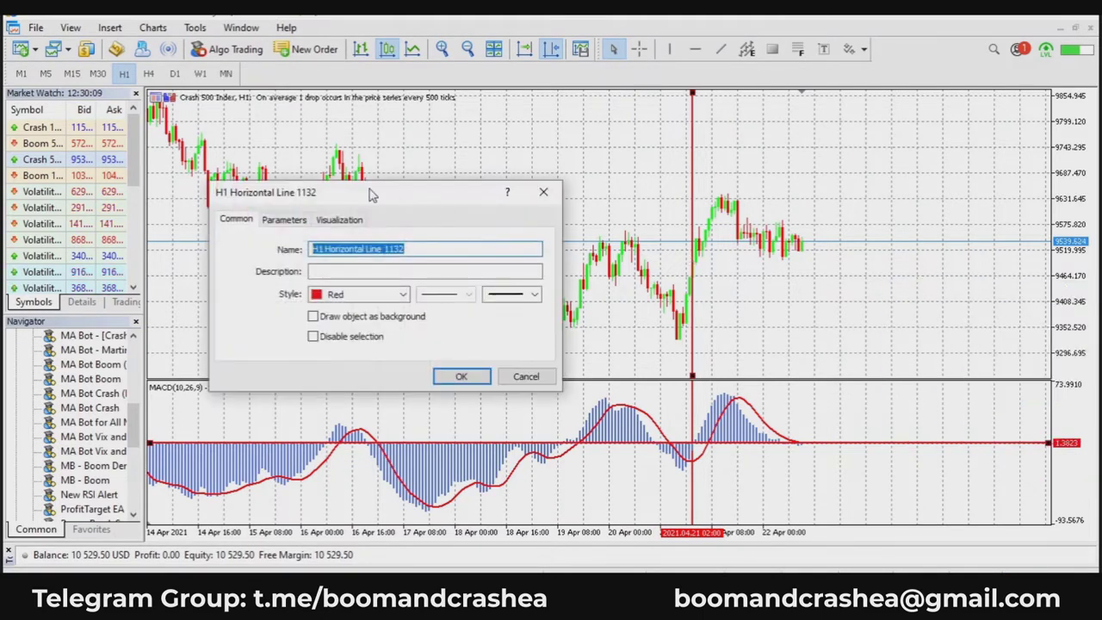
{"action": "left_click", "coordinate": [293, 220]}
{"action": "type", "text": "0"}
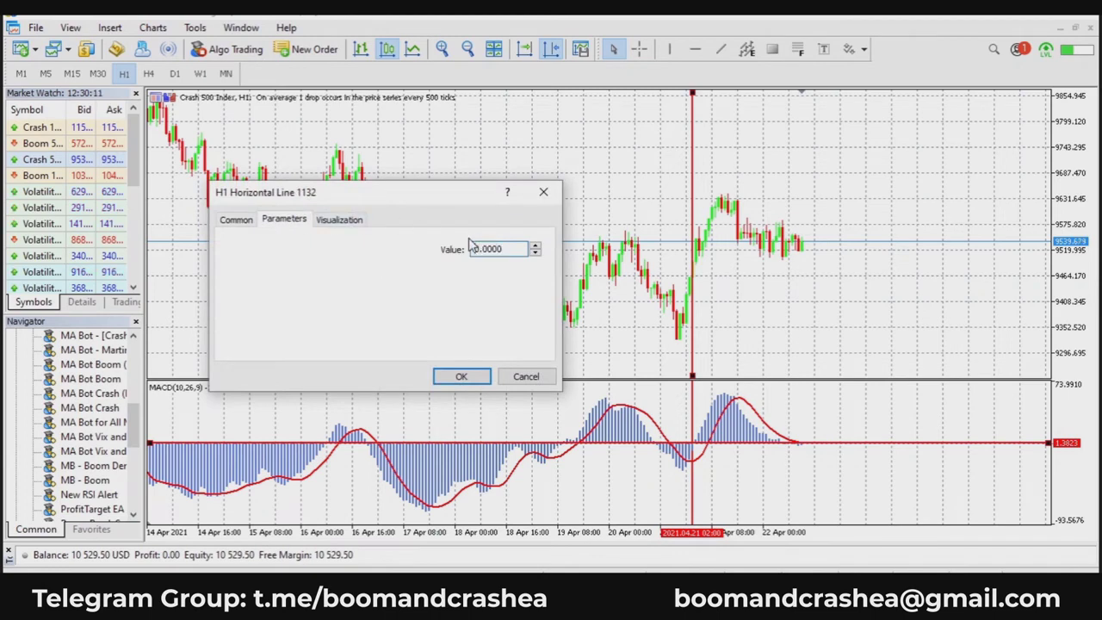
{"action": "left_click", "coordinate": [461, 376]}
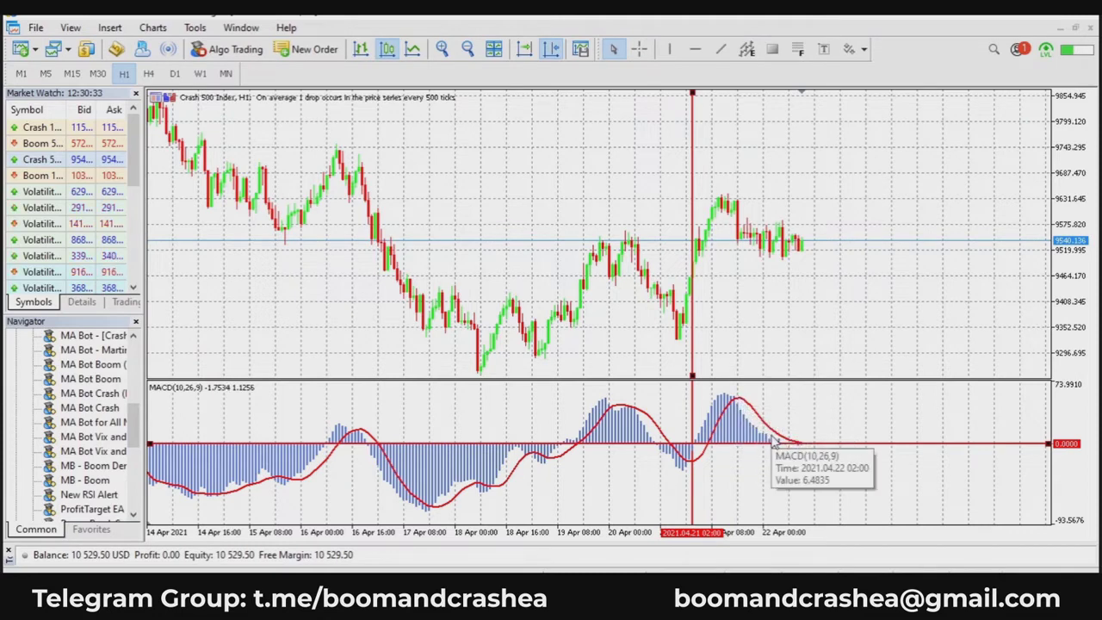
Draw a second vertical line at 20 April 2021 14:00, where the MACD histogram approaches the zero line before turning negative.
{"action": "left_click", "coordinate": [441, 49]}
{"action": "left_click", "coordinate": [442, 49]}
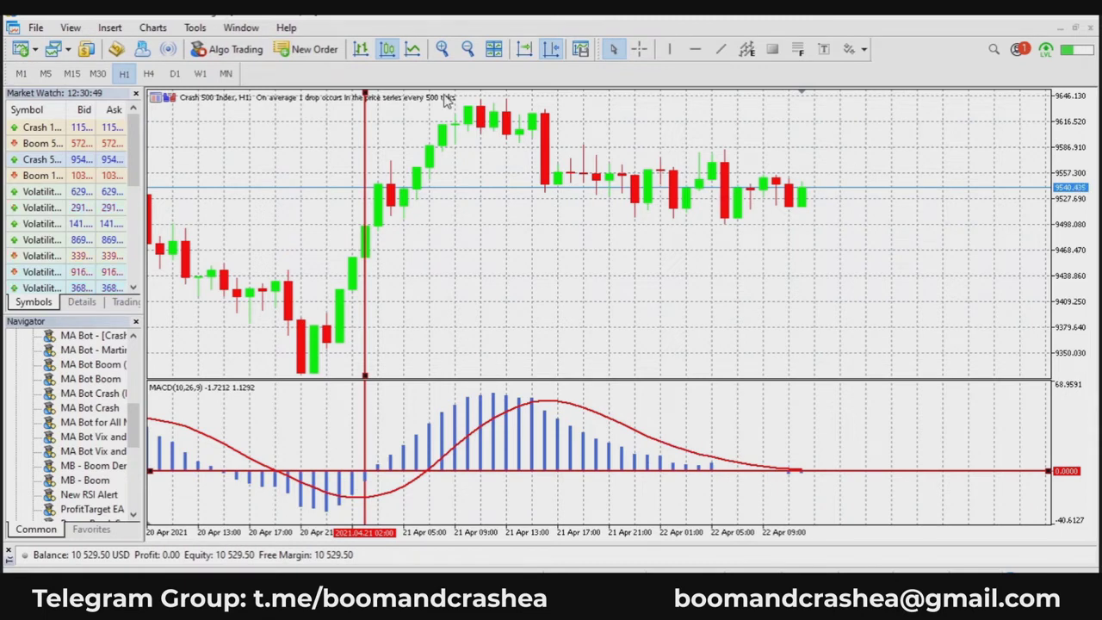
{"action": "left_click", "coordinate": [467, 52]}
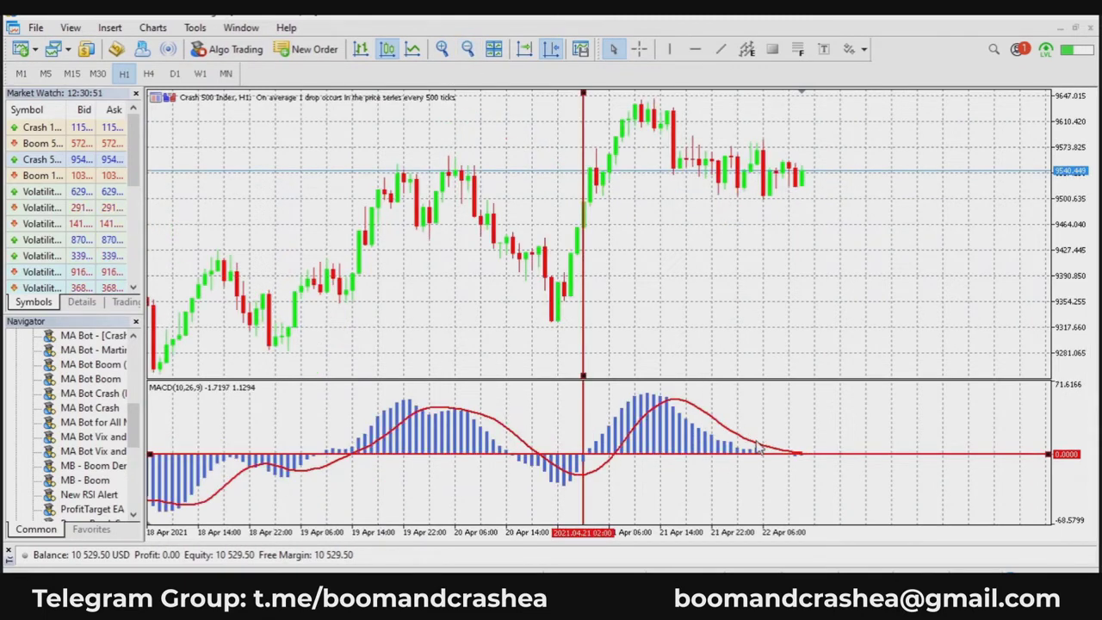
{"action": "left_click", "coordinate": [441, 49]}
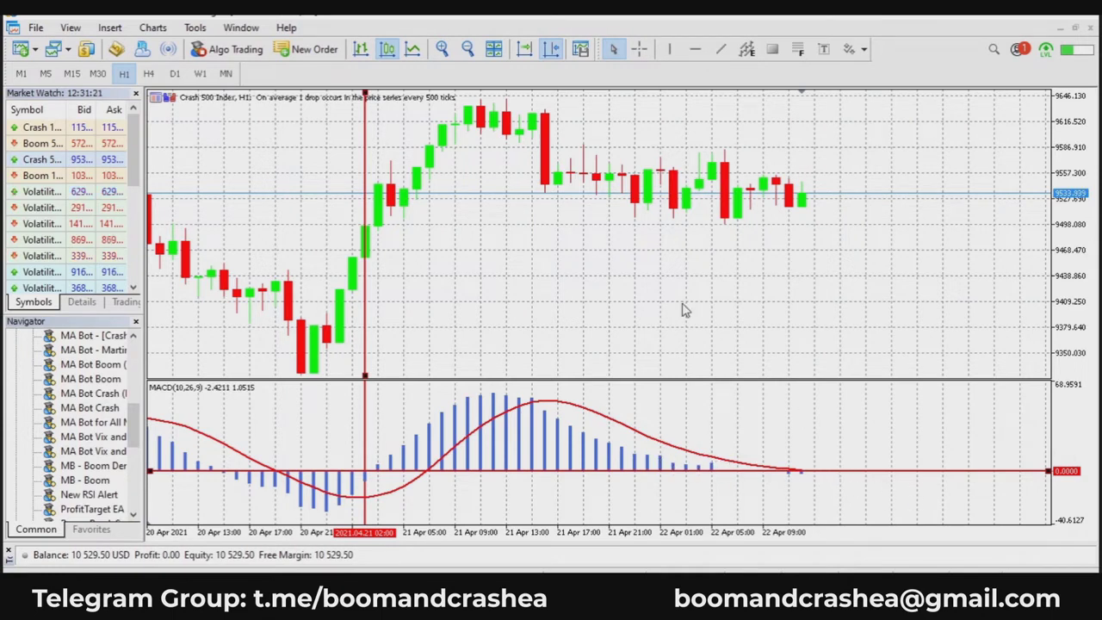
{"action": "left_click", "coordinate": [468, 48]}
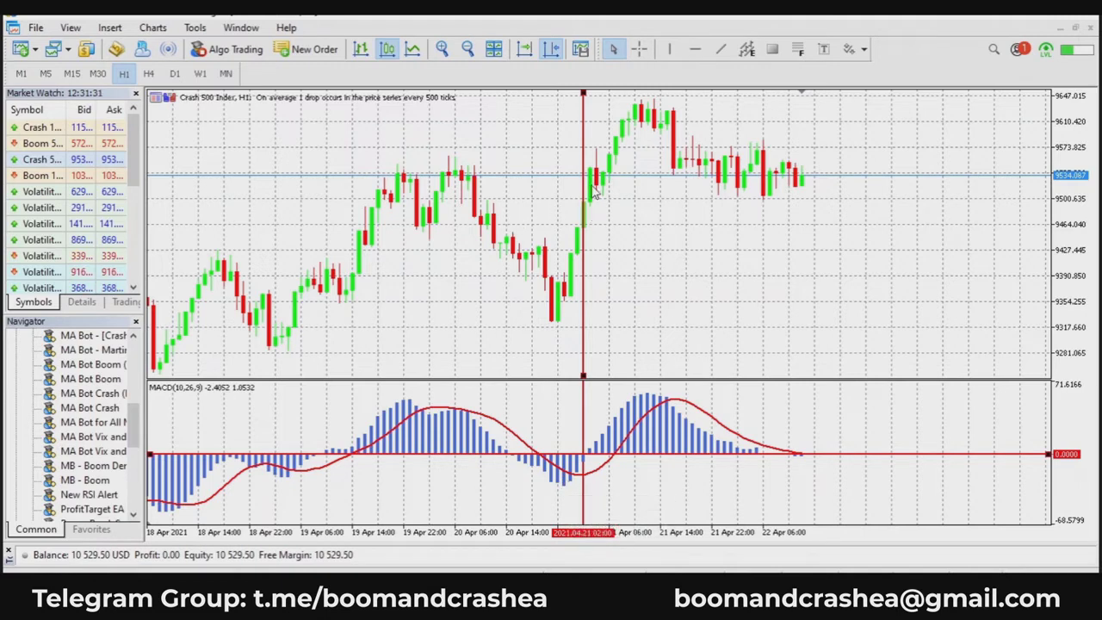
{"action": "left_click", "coordinate": [670, 48]}
{"action": "left_click", "coordinate": [524, 179]}
{"action": "left_click_drag", "start_coordinate": [525, 179], "coordinate": [507, 179]}
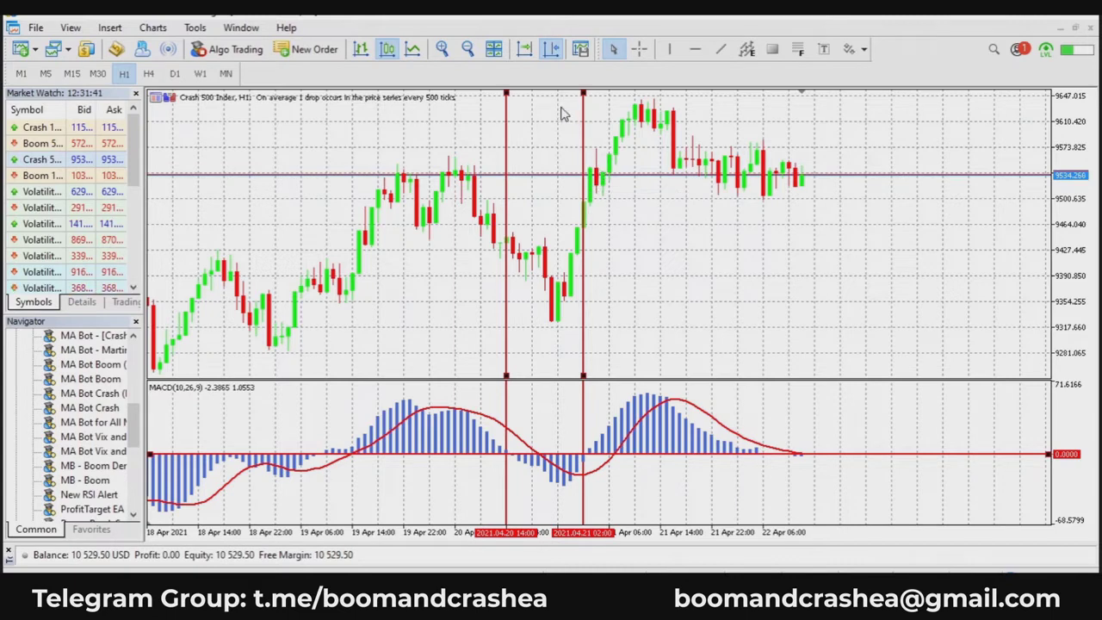
Add a "SELL" text label in the MACD window where the signal line meets the histogram tops, before the 20 April 14:00 line.
{"action": "left_click", "coordinate": [467, 49]}
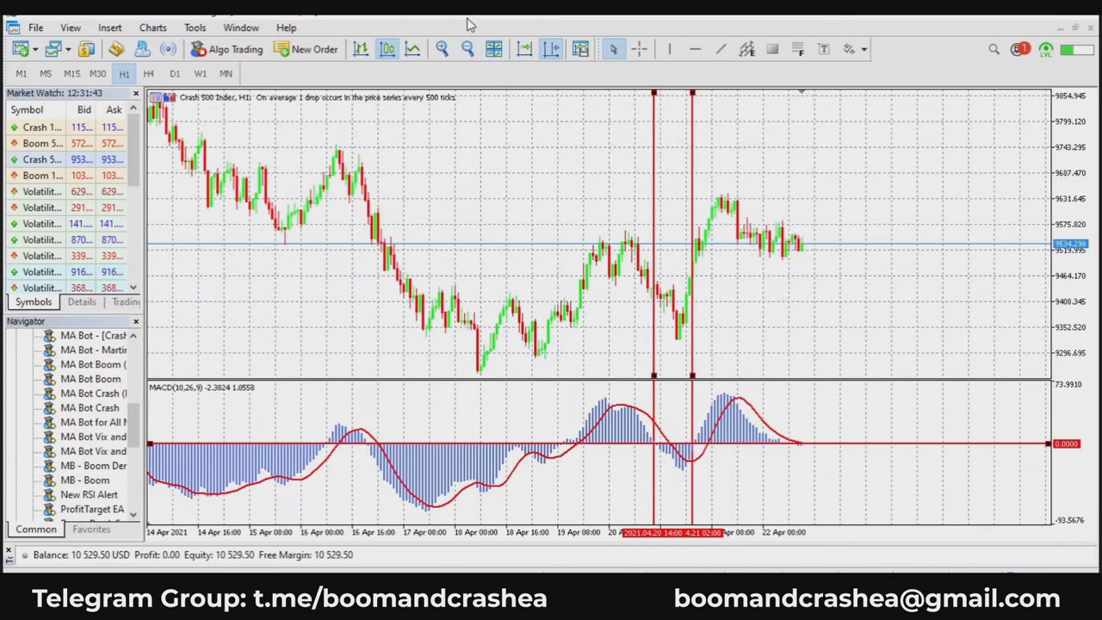
{"action": "left_click", "coordinate": [441, 49]}
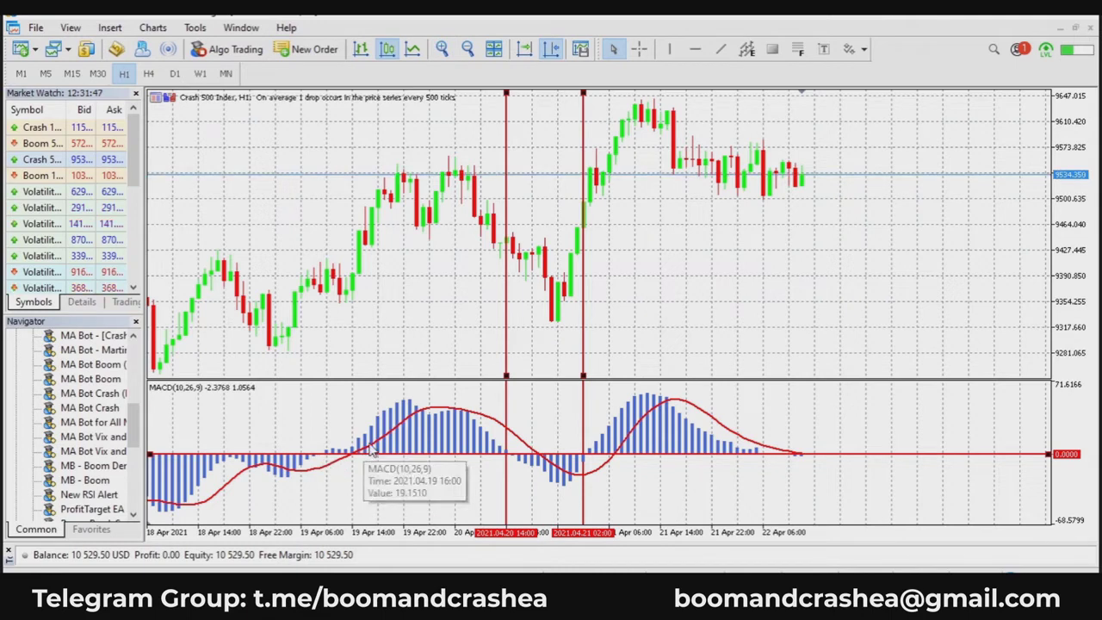
{"action": "mouse_move", "coordinate": [379, 452]}
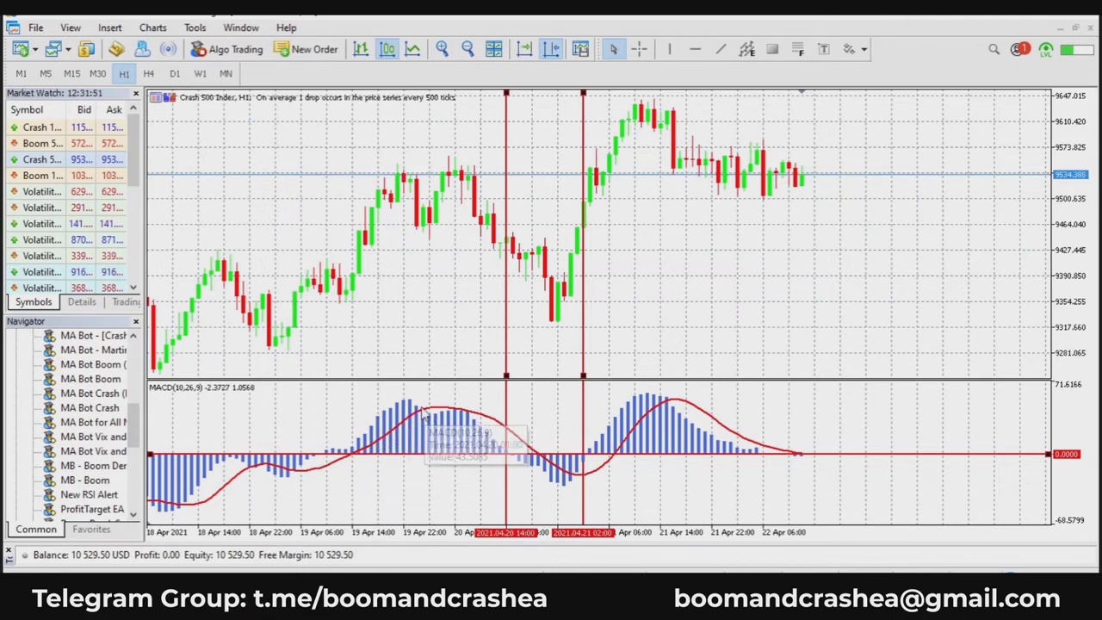
{"action": "mouse_move", "coordinate": [422, 414]}
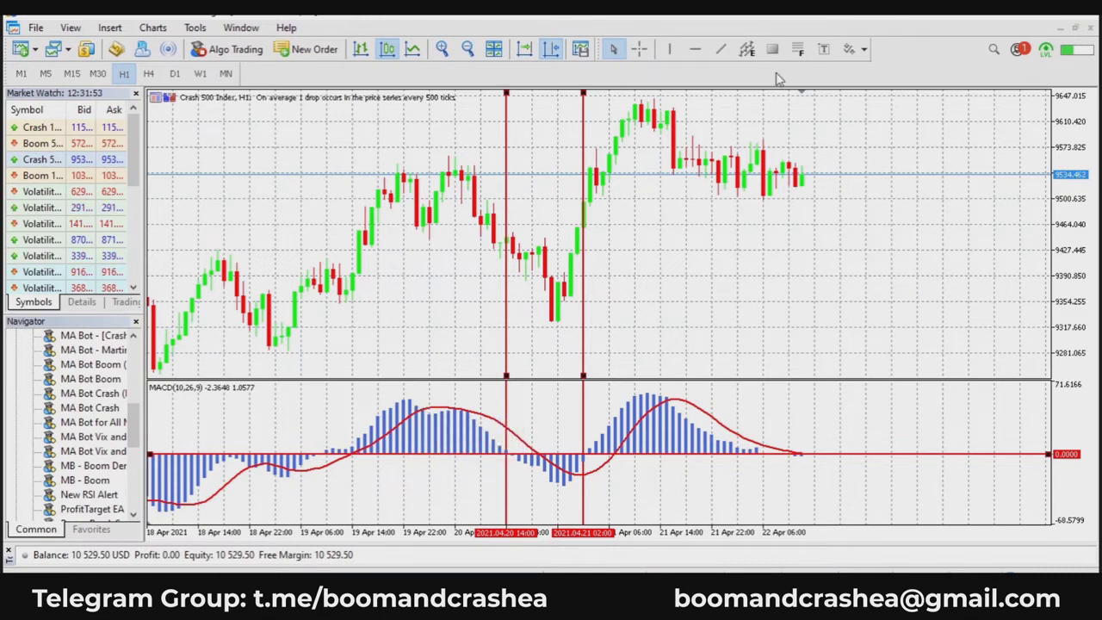
{"action": "left_click", "coordinate": [823, 52]}
{"action": "left_click", "coordinate": [434, 409]}
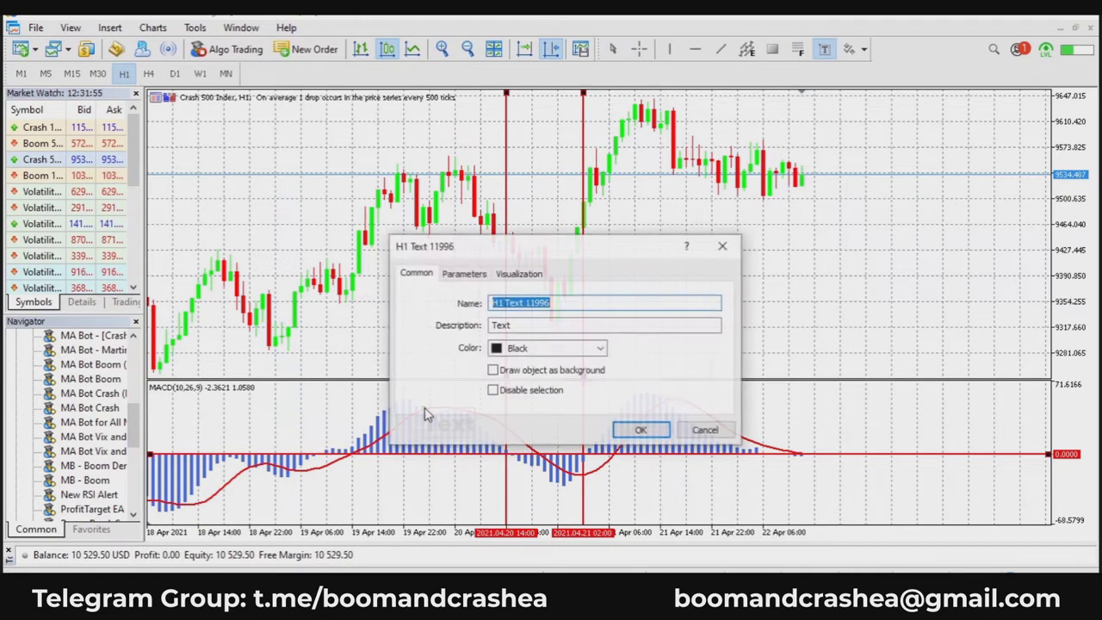
{"action": "left_click", "coordinate": [522, 325]}
{"action": "double_click", "coordinate": [523, 324]}
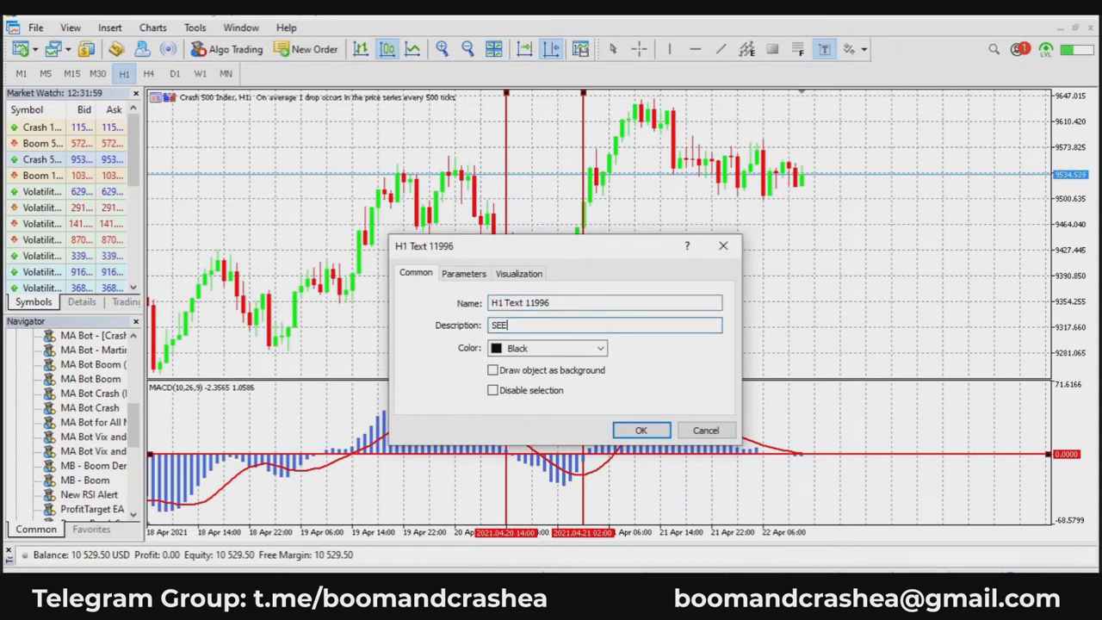
{"action": "left_click", "coordinate": [639, 429]}
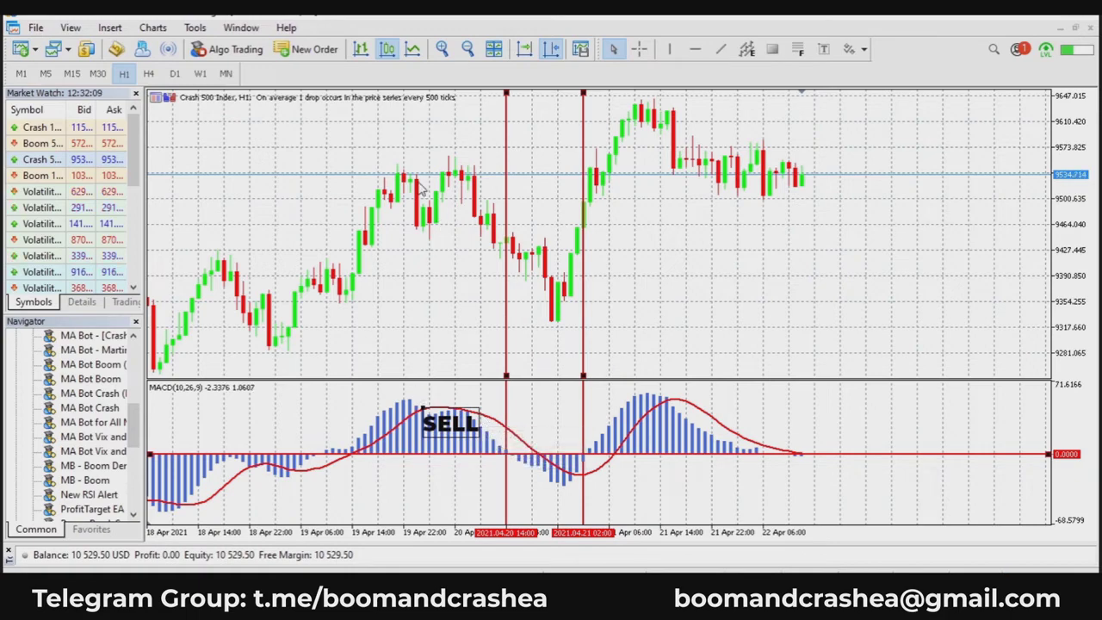
Move the SELL label back to the MACD signal crossing on 16 April 2021 and draw a vertical line there at 15:00.
{"action": "left_click_drag", "start_coordinate": [411, 283], "coordinate": [783, 295]}
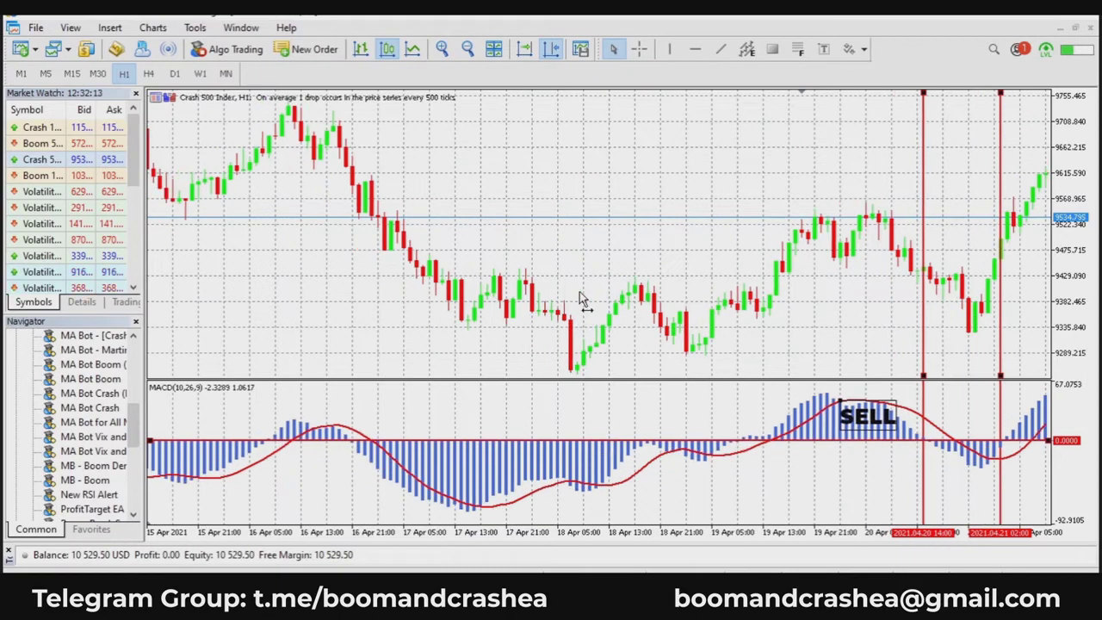
{"action": "left_click_drag", "start_coordinate": [583, 305], "coordinate": [669, 301]}
{"action": "left_click_drag", "start_coordinate": [1007, 414], "coordinate": [423, 427]}
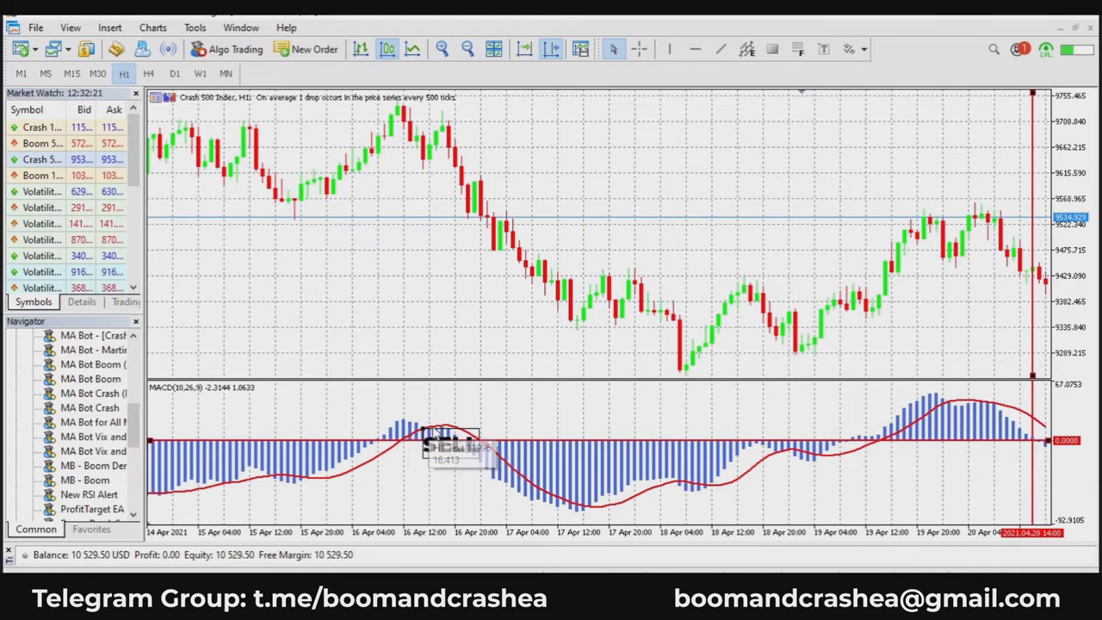
{"action": "left_click", "coordinate": [669, 49]}
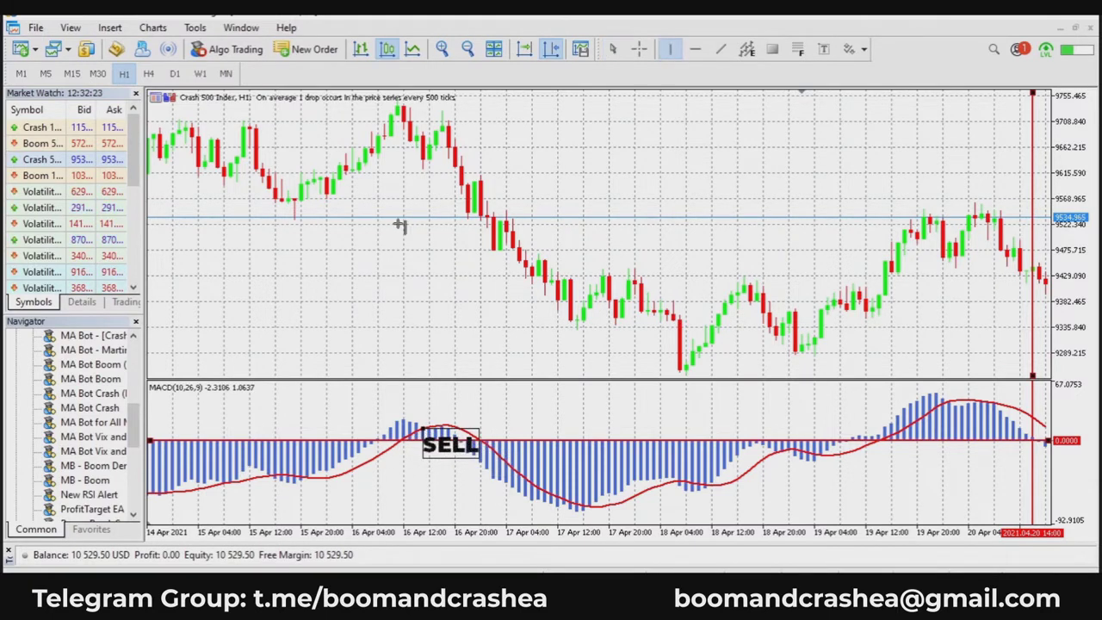
{"action": "left_click_drag", "start_coordinate": [410, 238], "coordinate": [424, 247]}
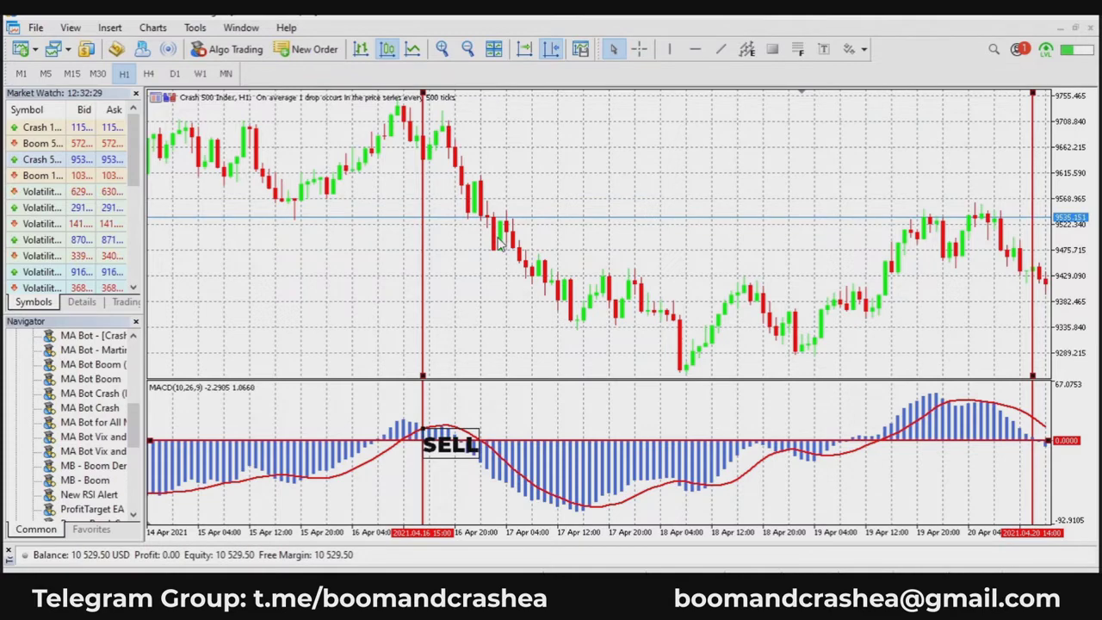
Move the SELL label and its vertical line to the earlier MACD signal crossing at 13 April 2021 12:00.
{"action": "scroll", "coordinate": [516, 264], "scroll_direction": "up", "scroll_amount": 5}
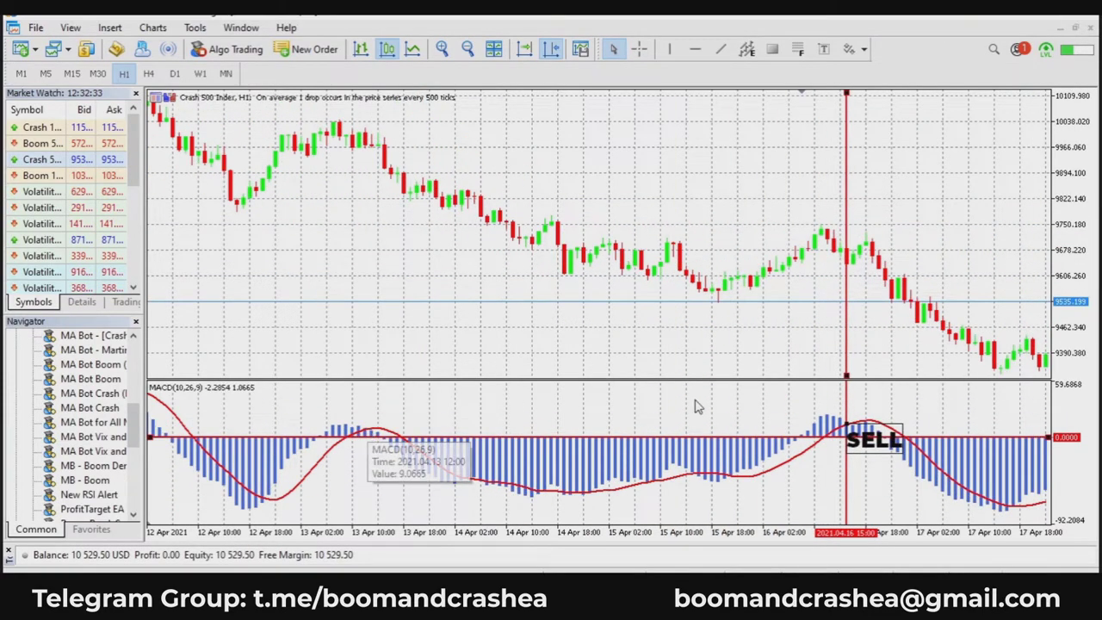
{"action": "left_click_drag", "start_coordinate": [869, 435], "coordinate": [366, 430]}
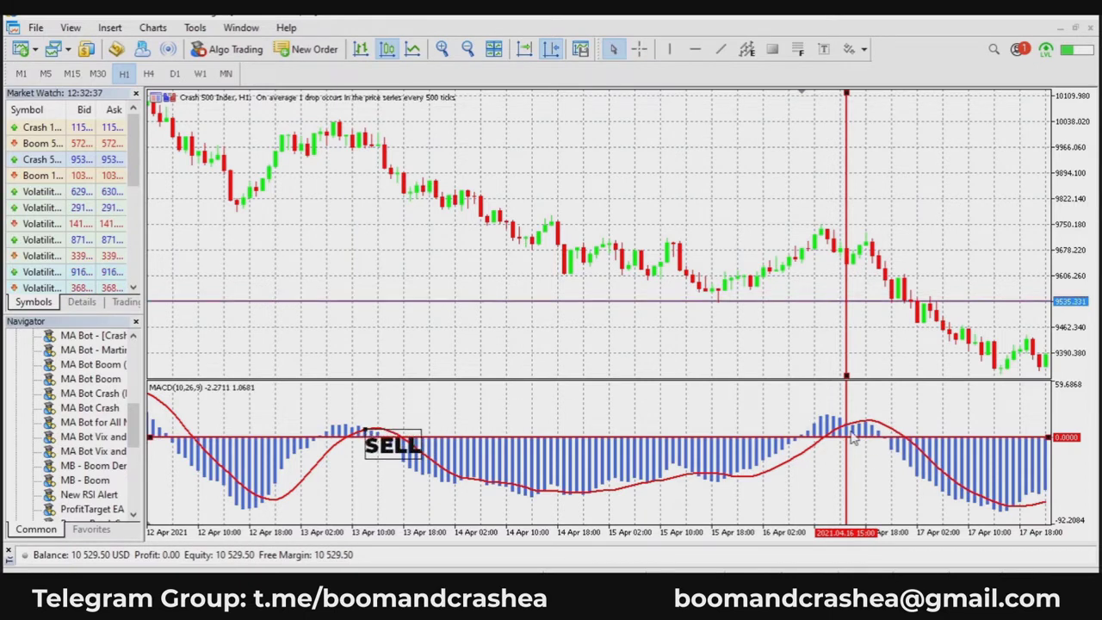
{"action": "left_click_drag", "start_coordinate": [846, 376], "coordinate": [366, 349]}
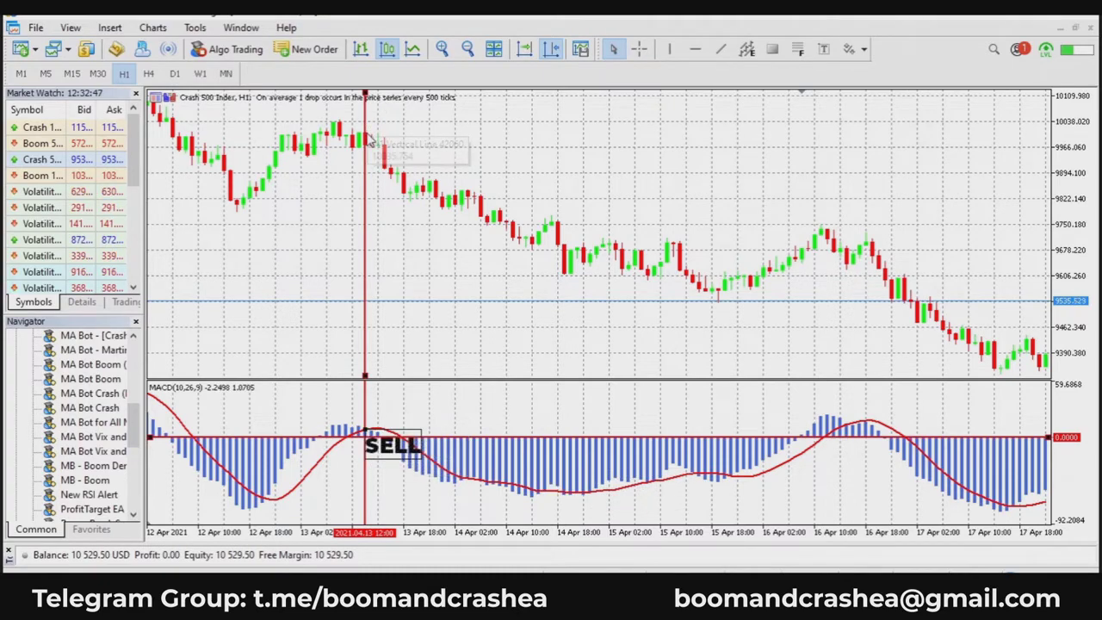
Draw a vertical line at 10 April 2021 21:24, where the MACD signal line meets the negative histogram bars.
{"action": "left_click_drag", "start_coordinate": [330, 194], "coordinate": [779, 203]}
{"action": "left_click_drag", "start_coordinate": [454, 232], "coordinate": [496, 245]}
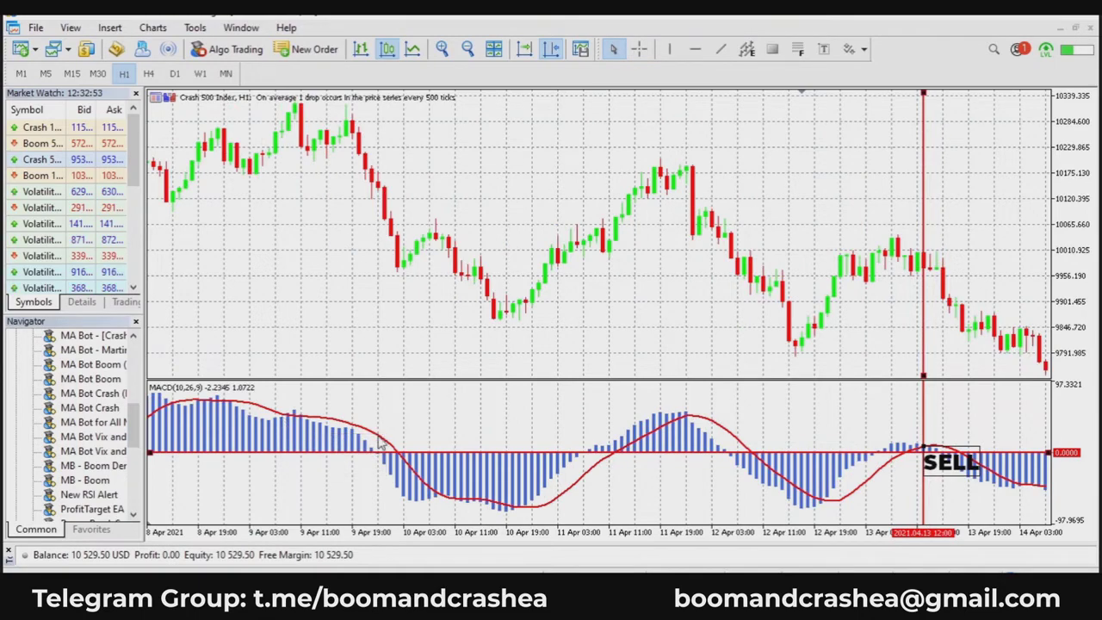
{"action": "left_click_drag", "start_coordinate": [375, 364], "coordinate": [568, 375]}
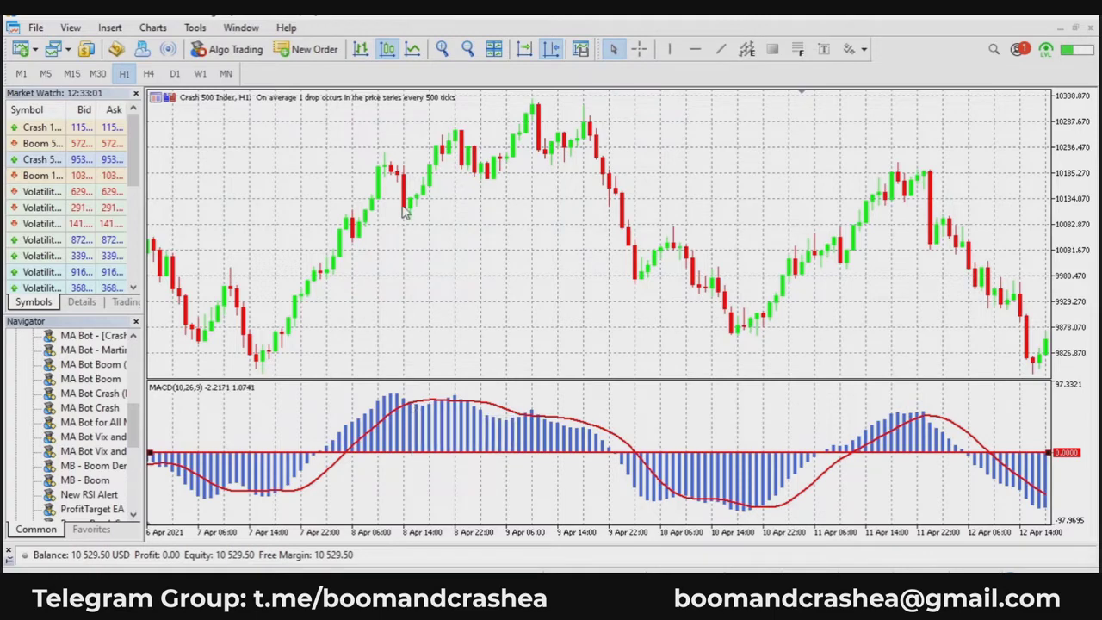
{"action": "left_click_drag", "start_coordinate": [607, 284], "coordinate": [497, 408]}
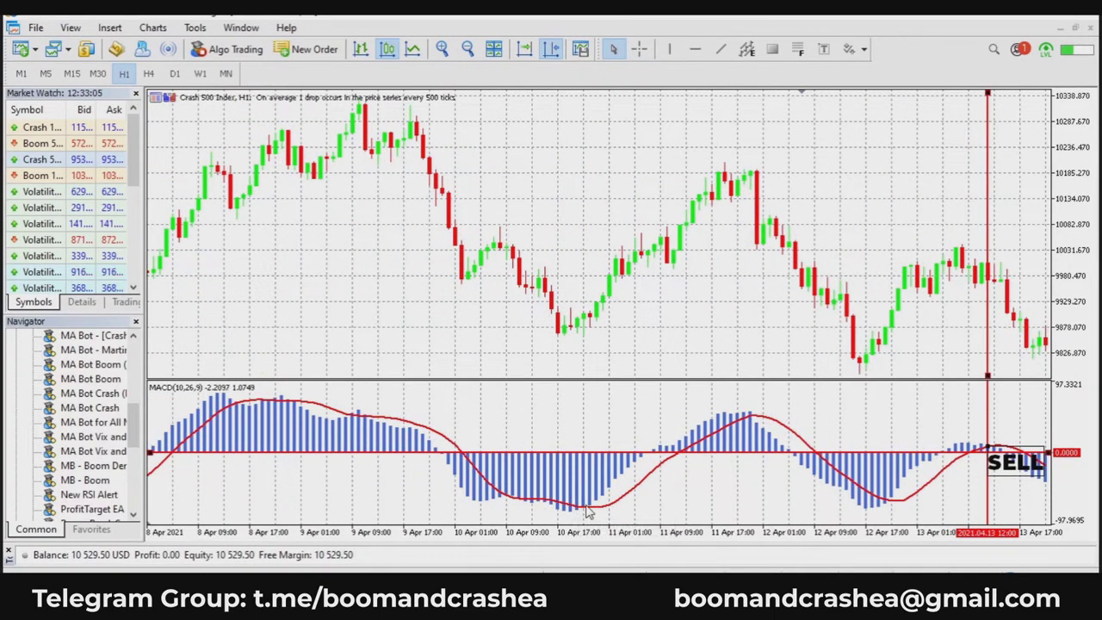
{"action": "mouse_move", "coordinate": [588, 513]}
{"action": "left_click", "coordinate": [670, 49]}
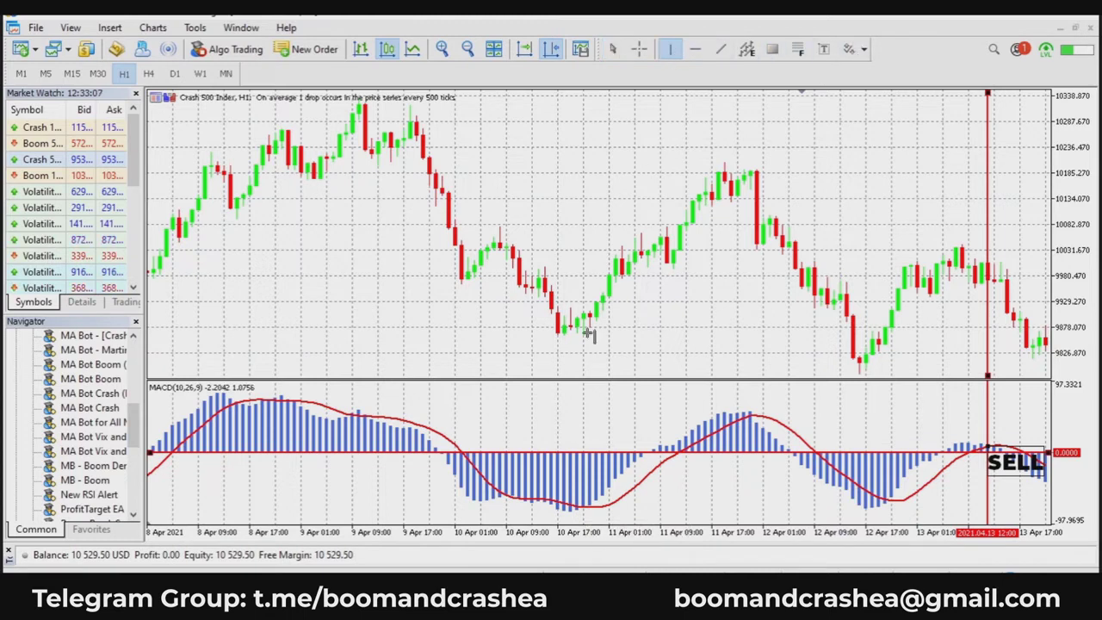
{"action": "left_click", "coordinate": [586, 349]}
{"action": "mouse_move", "coordinate": [587, 349]}
{"action": "left_mouse_down"}
{"action": "mouse_move", "coordinate": [598, 361]}
{"action": "mouse_move", "coordinate": [583, 355]}
{"action": "left_mouse_up"}
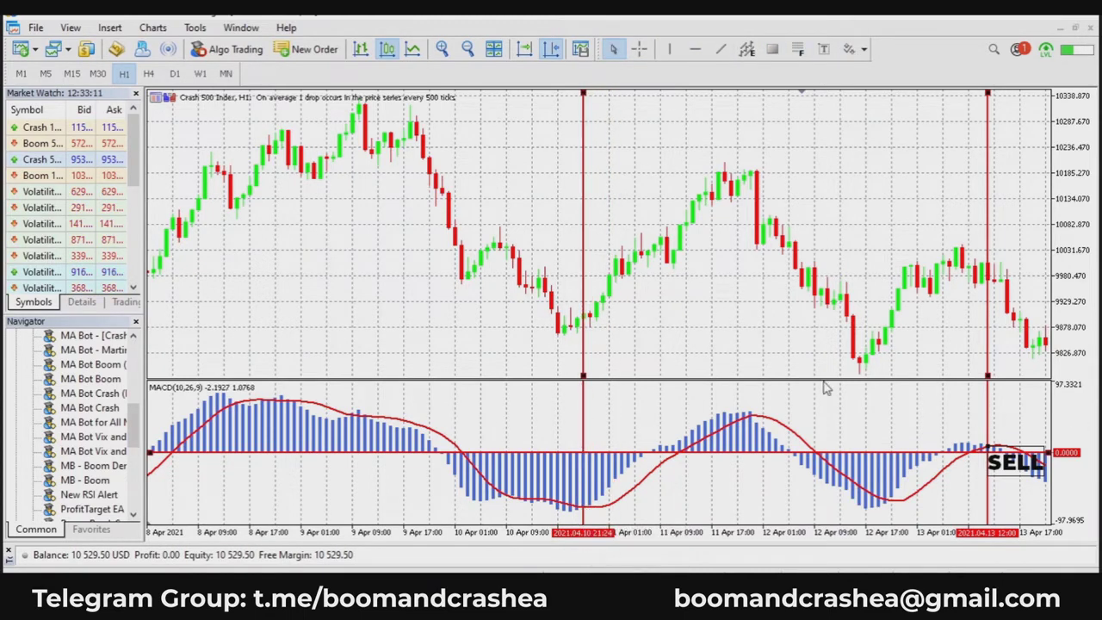
Add a "BUY" text label at the 10 April signal crossing in the MACD window and nudge it up slightly.
{"action": "left_click", "coordinate": [822, 50]}
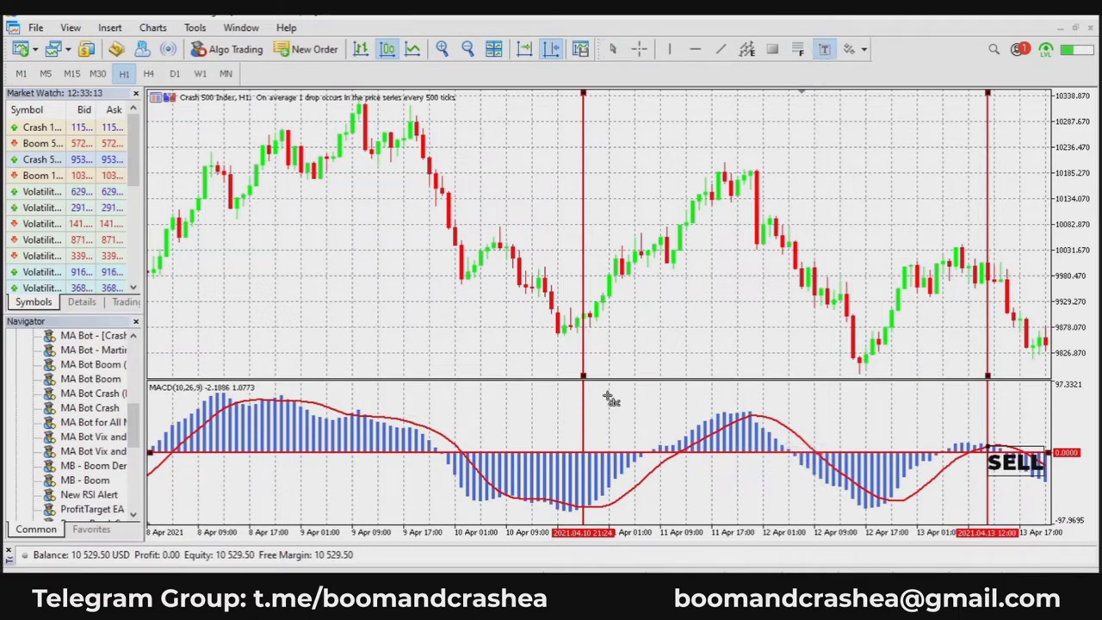
{"action": "left_click", "coordinate": [584, 511]}
{"action": "left_click_drag", "start_coordinate": [515, 325], "coordinate": [484, 325]}
{"action": "type", "text": "BUY"}
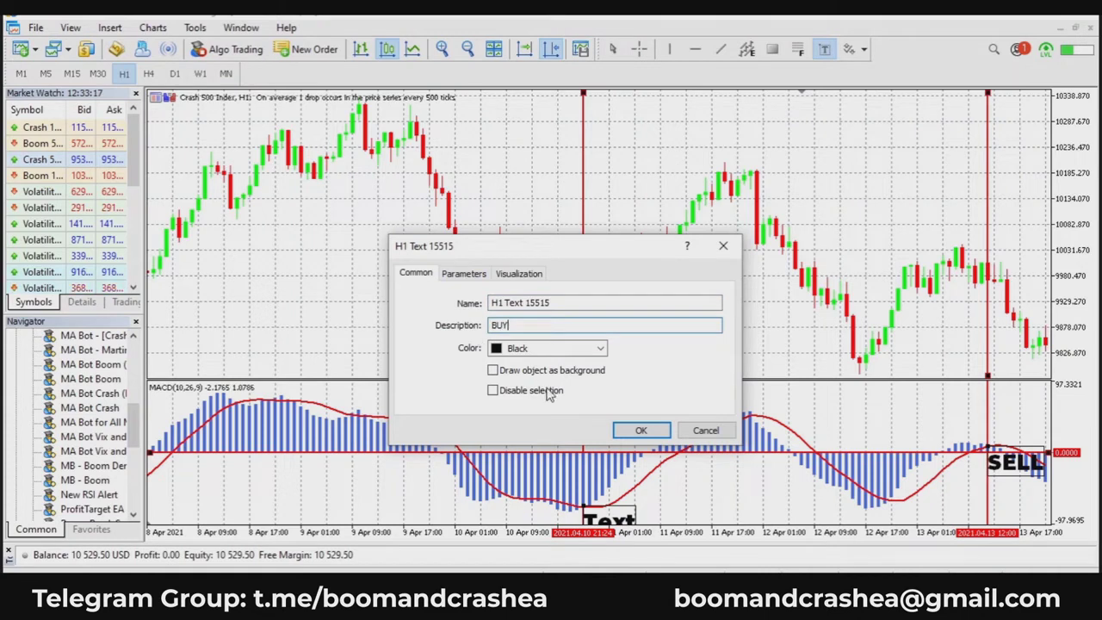
{"action": "left_click", "coordinate": [640, 430]}
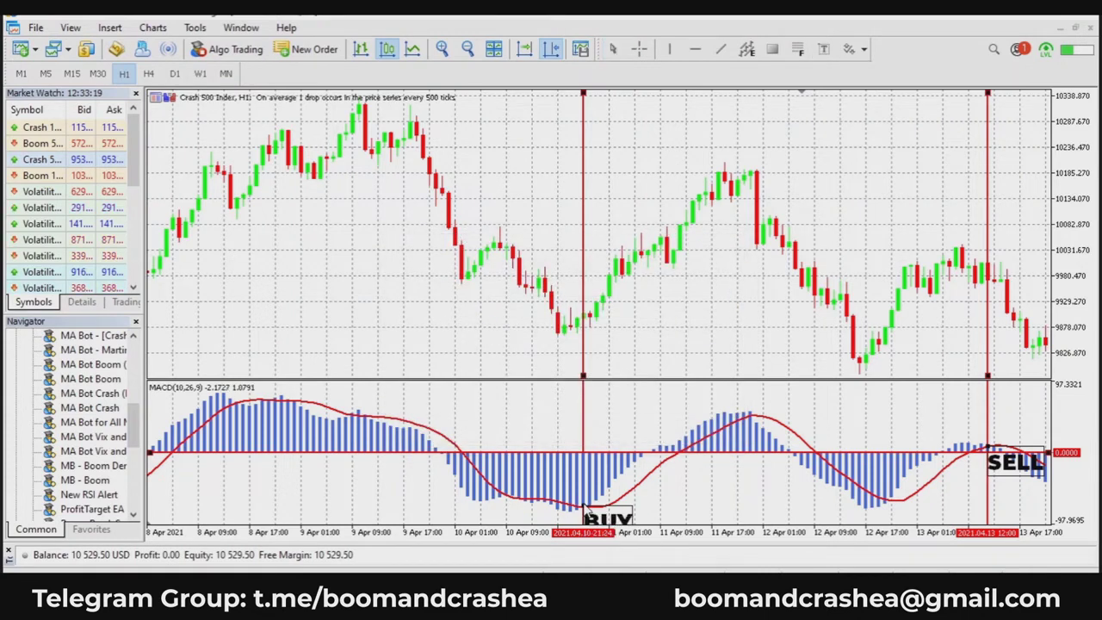
{"action": "left_click_drag", "start_coordinate": [584, 506], "coordinate": [584, 504]}
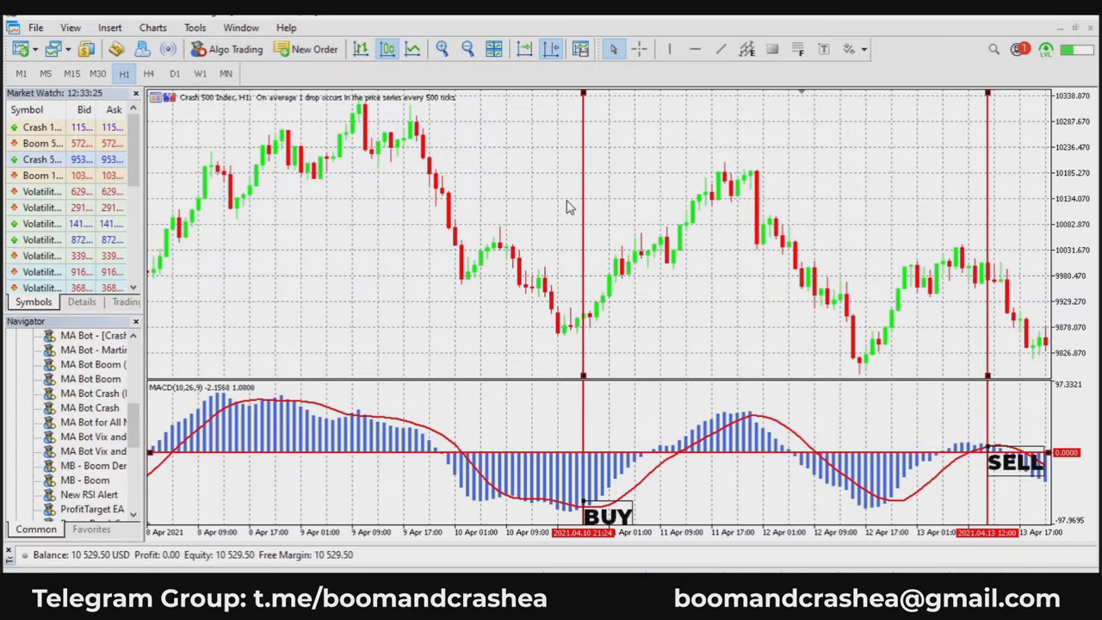
Zoom the chart out one level and turn on auto scroll to return to the latest candles.
{"action": "left_click", "coordinate": [467, 49]}
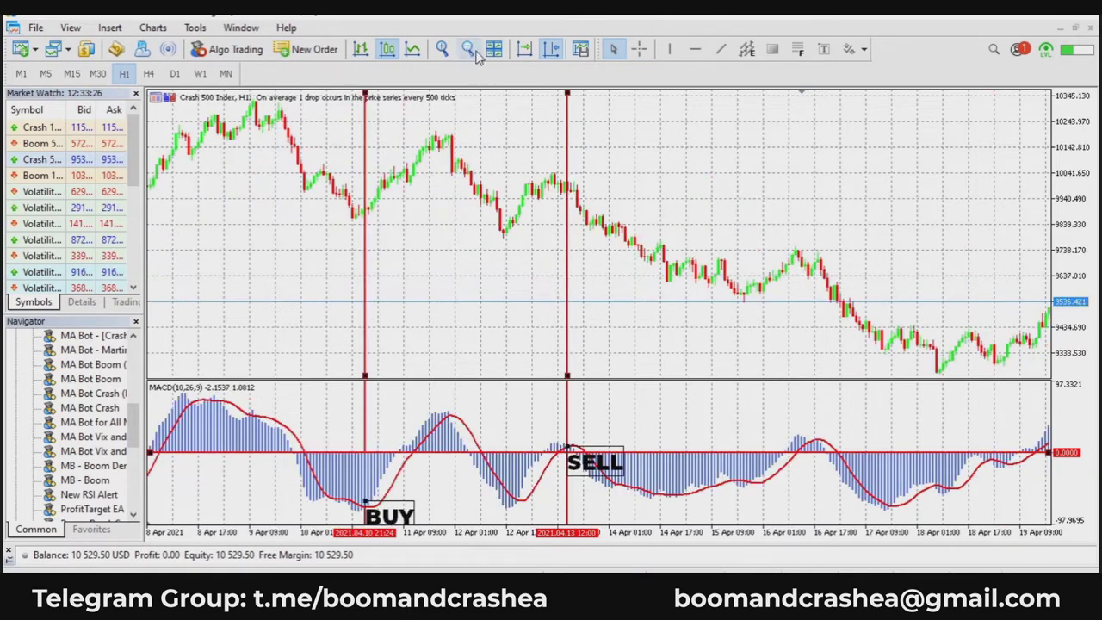
{"action": "left_click", "coordinate": [525, 50]}
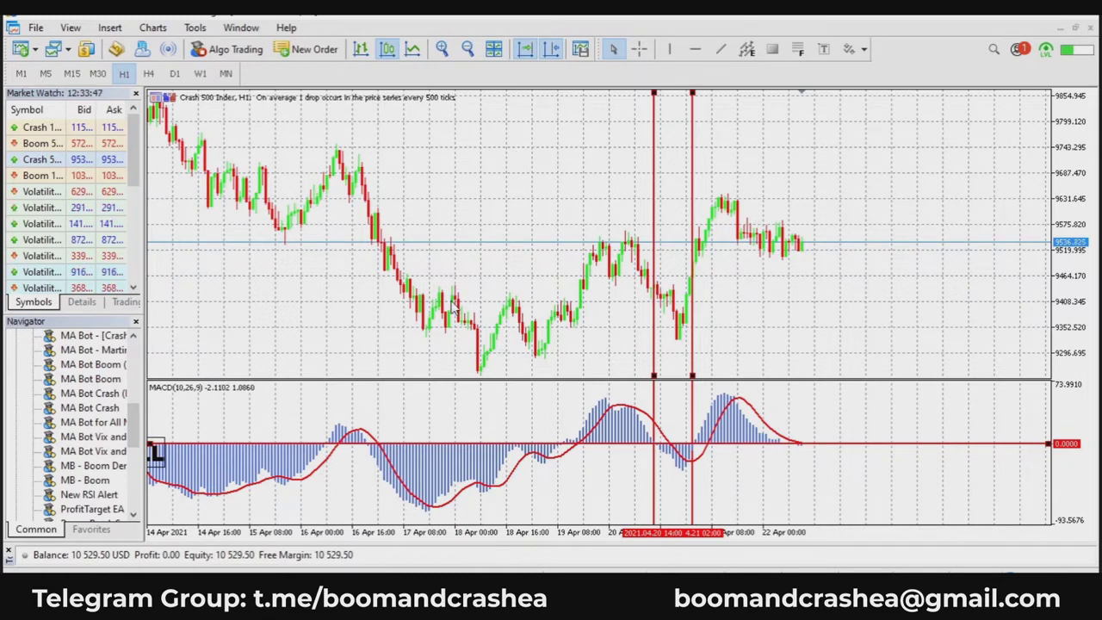
{"action": "mouse_move", "coordinate": [451, 303]}
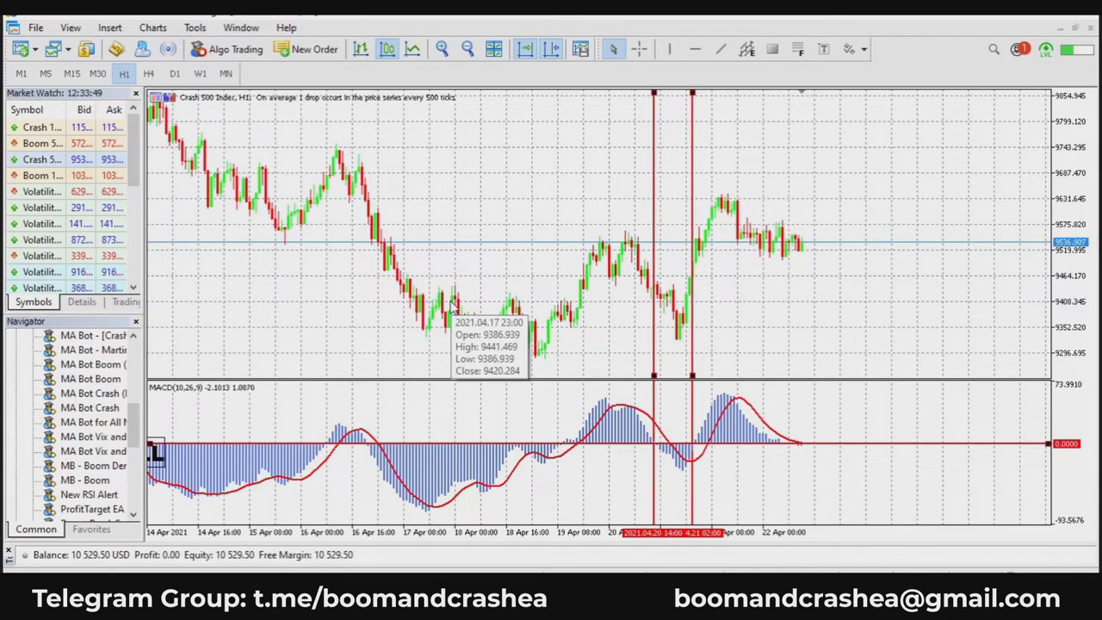